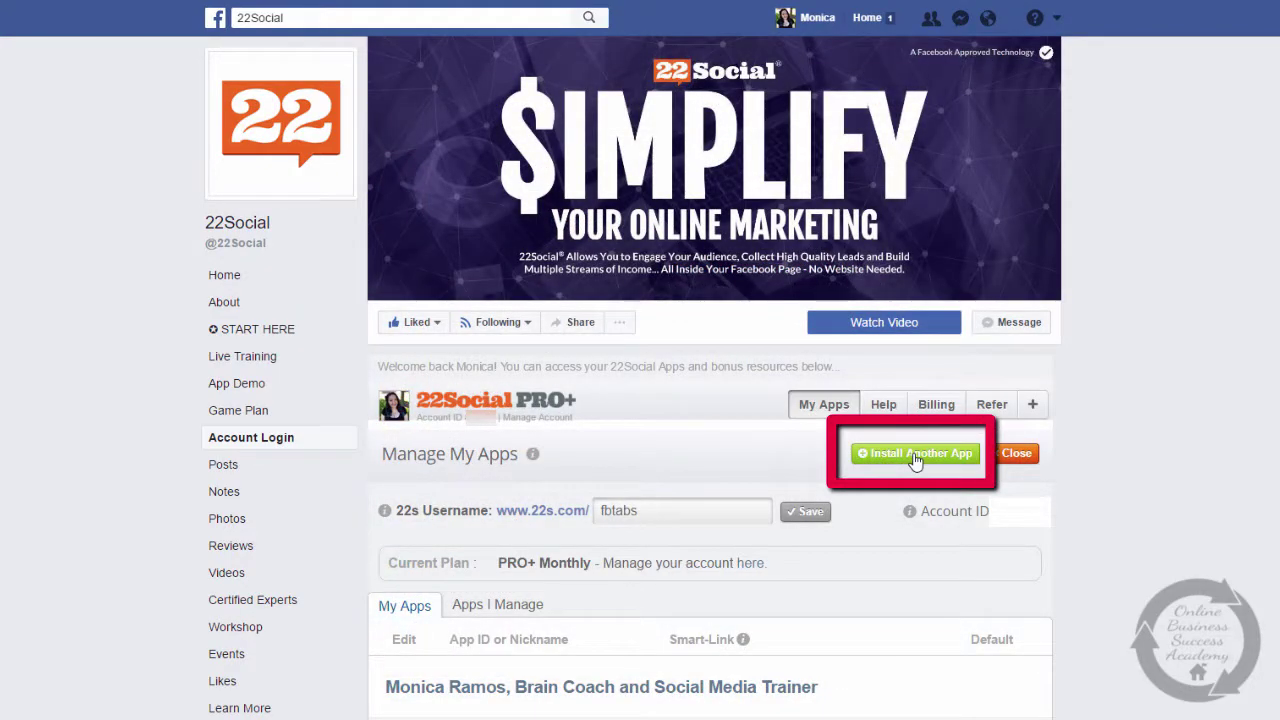
Install another 22Social app on the MRTV Archived Apps fan page and open its Get More Info... tab
{"action": "left_click", "coordinate": [915, 455]}
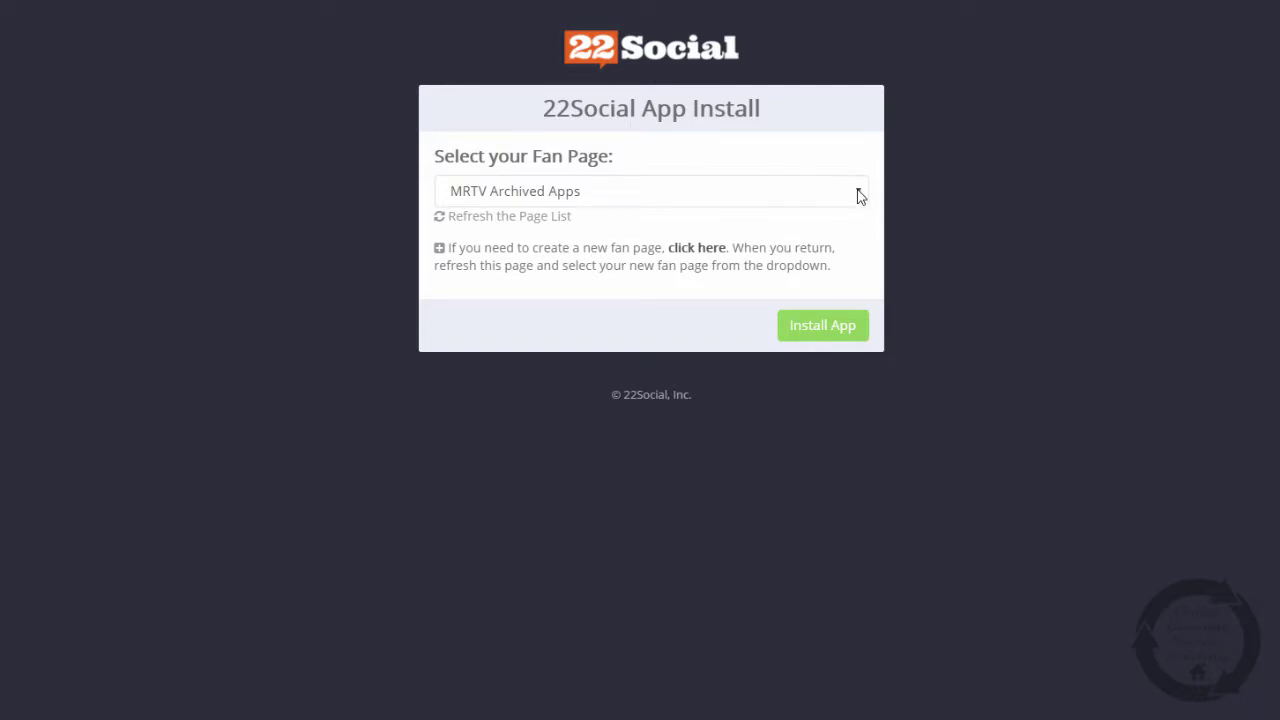
{"action": "left_click", "coordinate": [860, 196]}
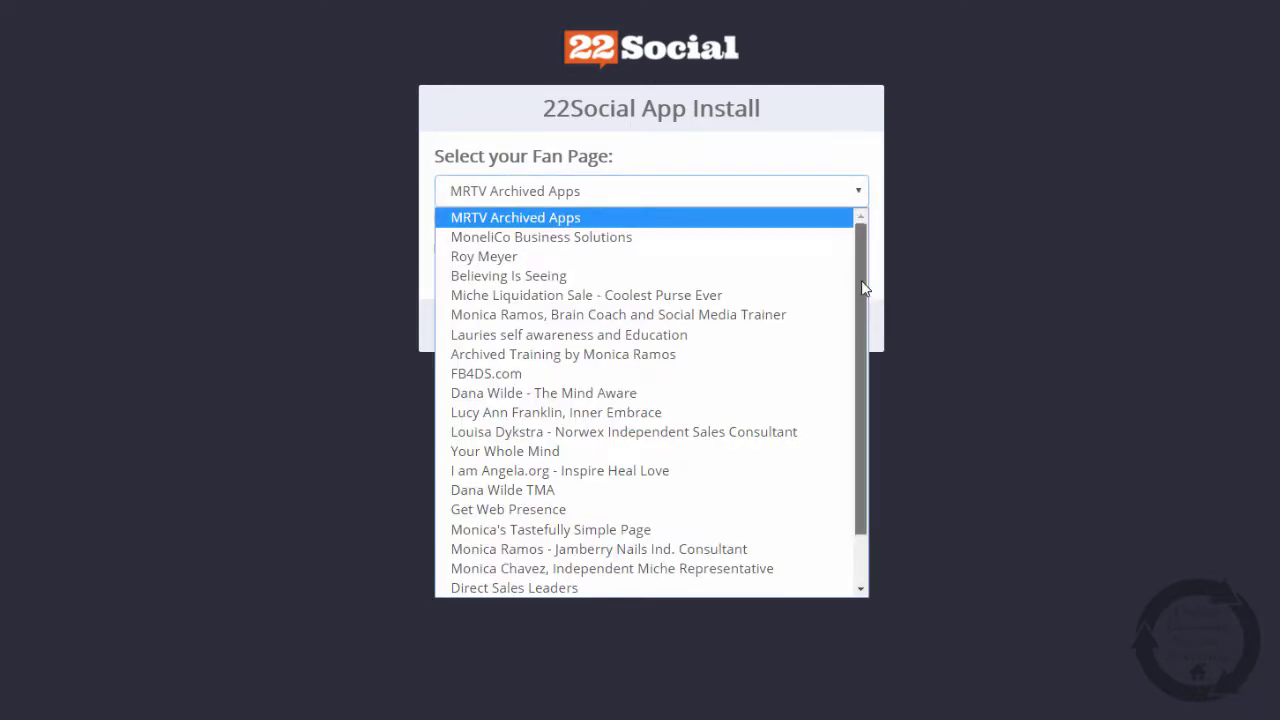
{"action": "scroll", "coordinate": [865, 412], "scroll_direction": "down", "scroll_amount": 1}
{"action": "scroll", "coordinate": [858, 276], "scroll_direction": "up", "scroll_amount": 1}
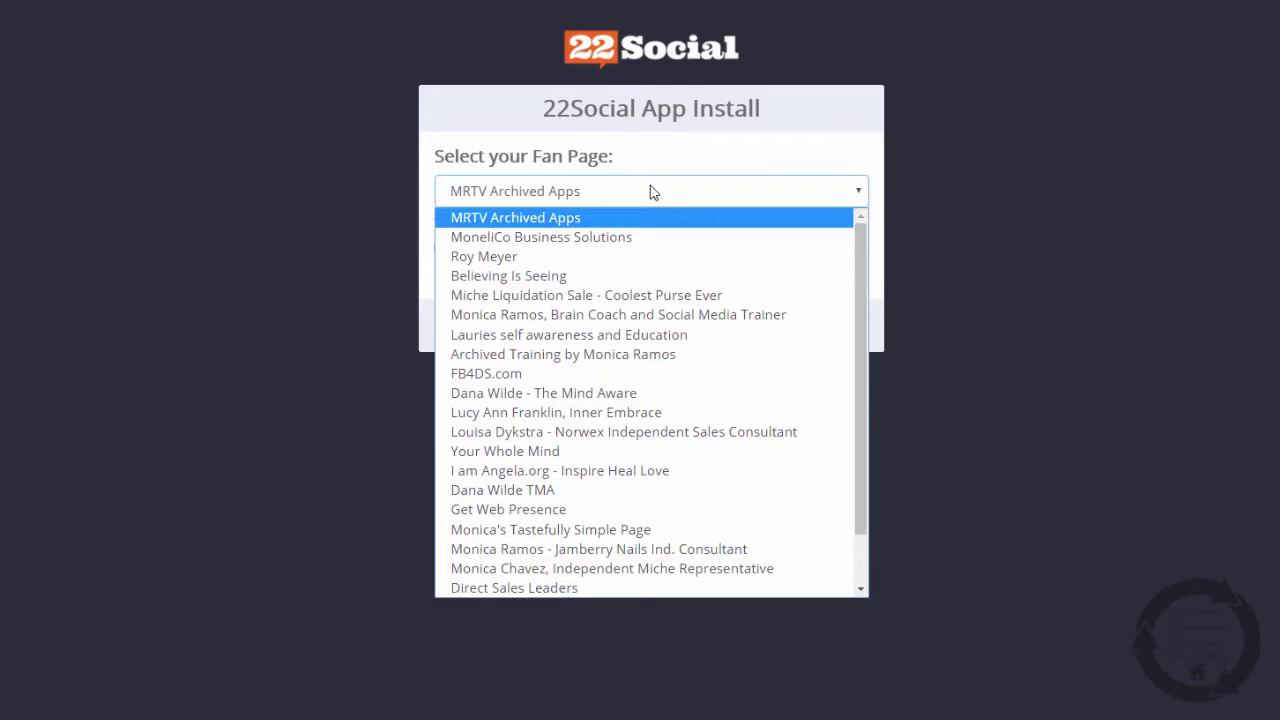
{"action": "left_click", "coordinate": [695, 162]}
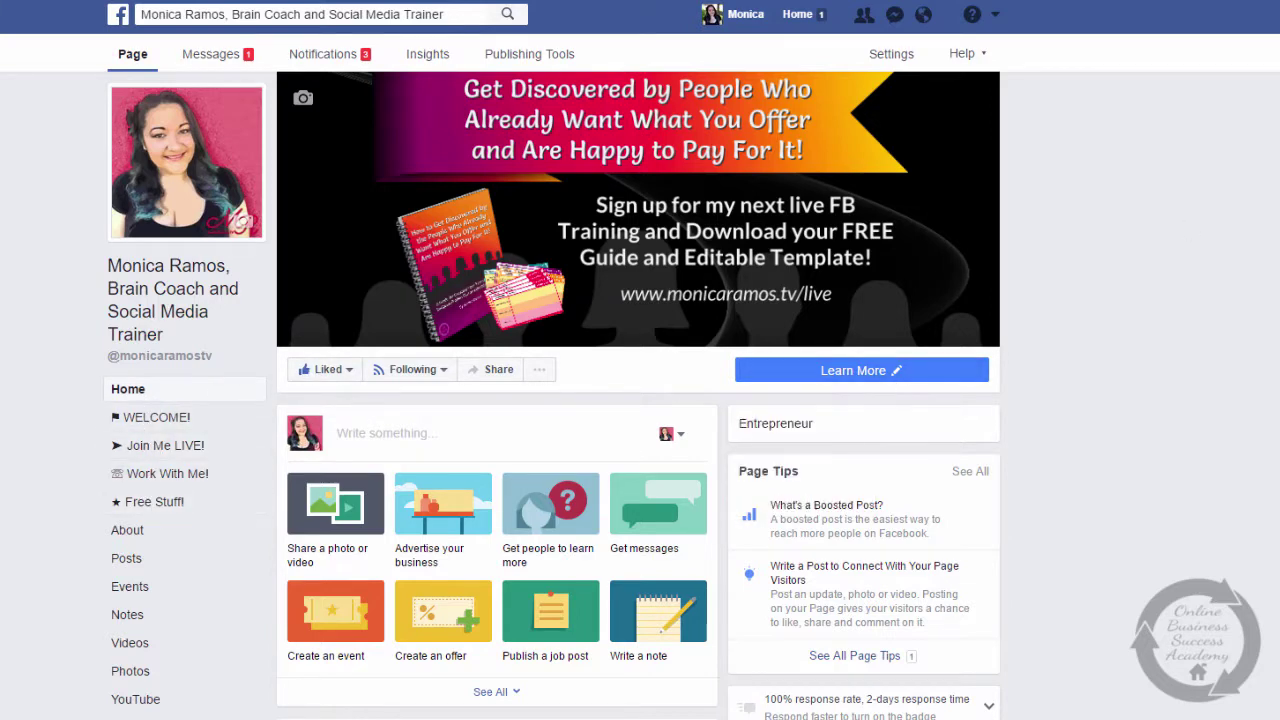
{"action": "scroll", "coordinate": [638, 400], "scroll_direction": "down", "scroll_amount": 3}
{"action": "scroll", "coordinate": [638, 400], "scroll_direction": "up", "scroll_amount": 3}
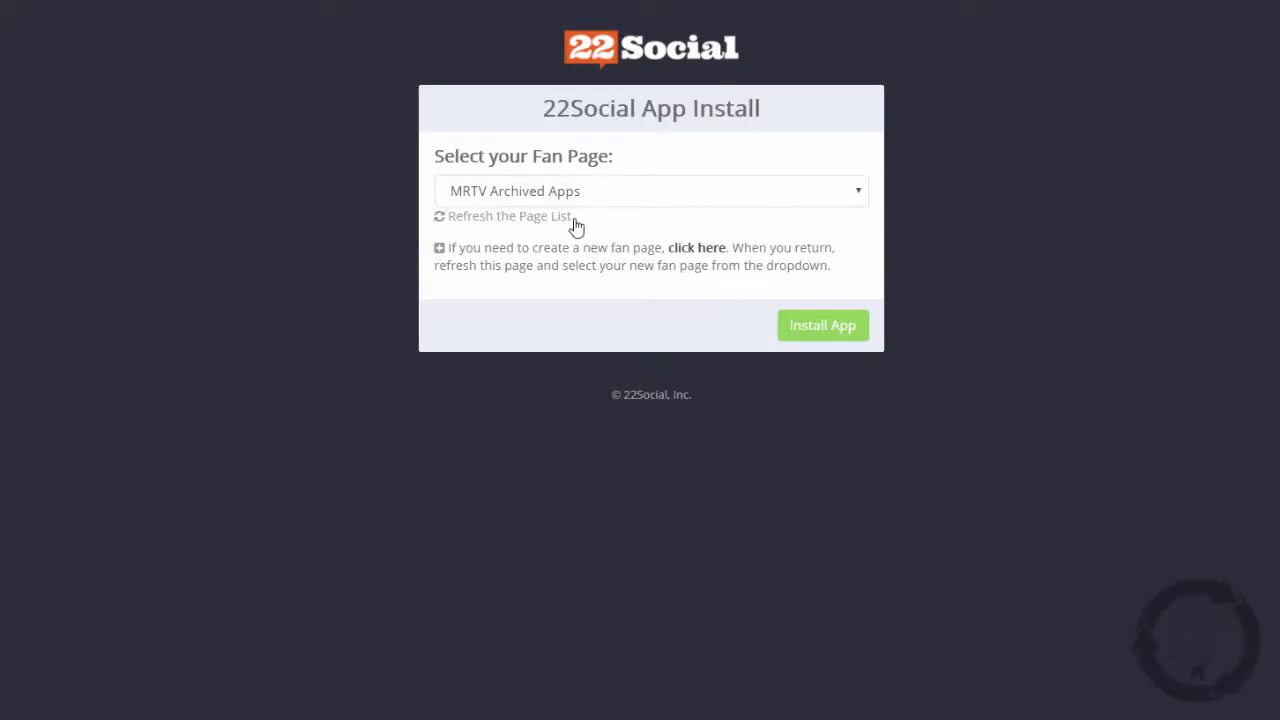
{"action": "left_click", "coordinate": [840, 330]}
{"action": "left_click", "coordinate": [820, 329]}
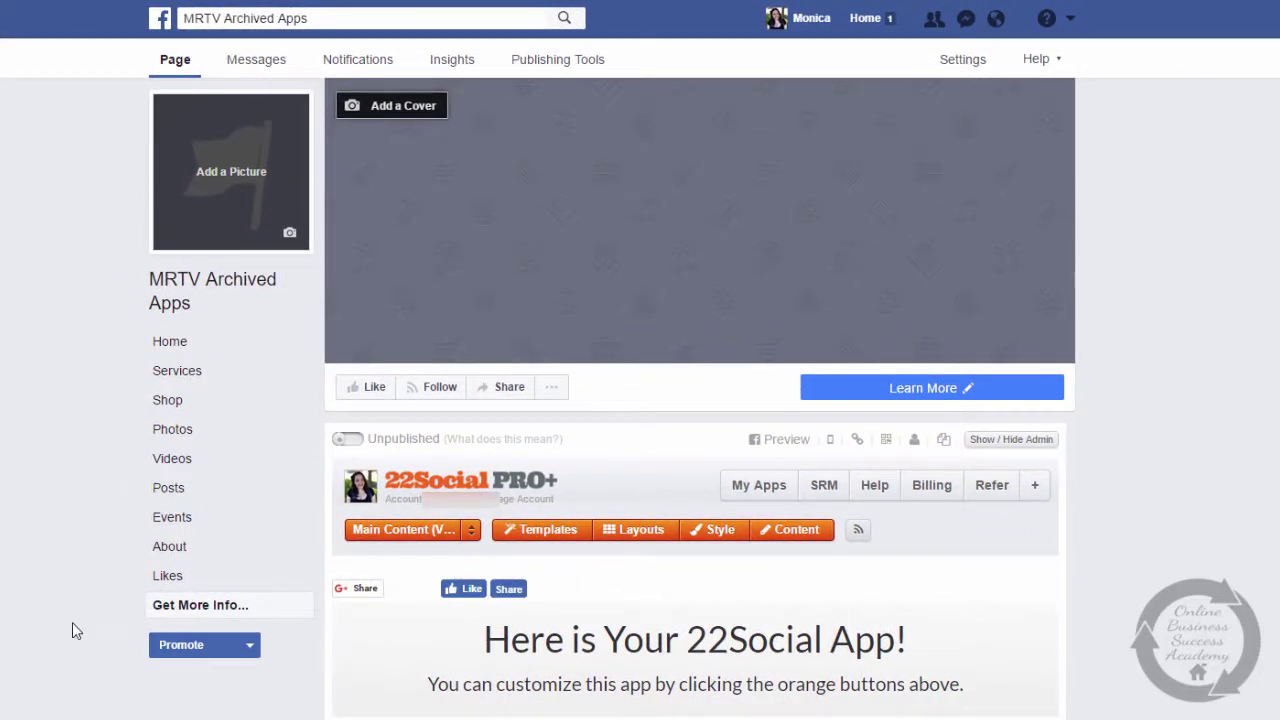
{"action": "left_click", "coordinate": [206, 606]}
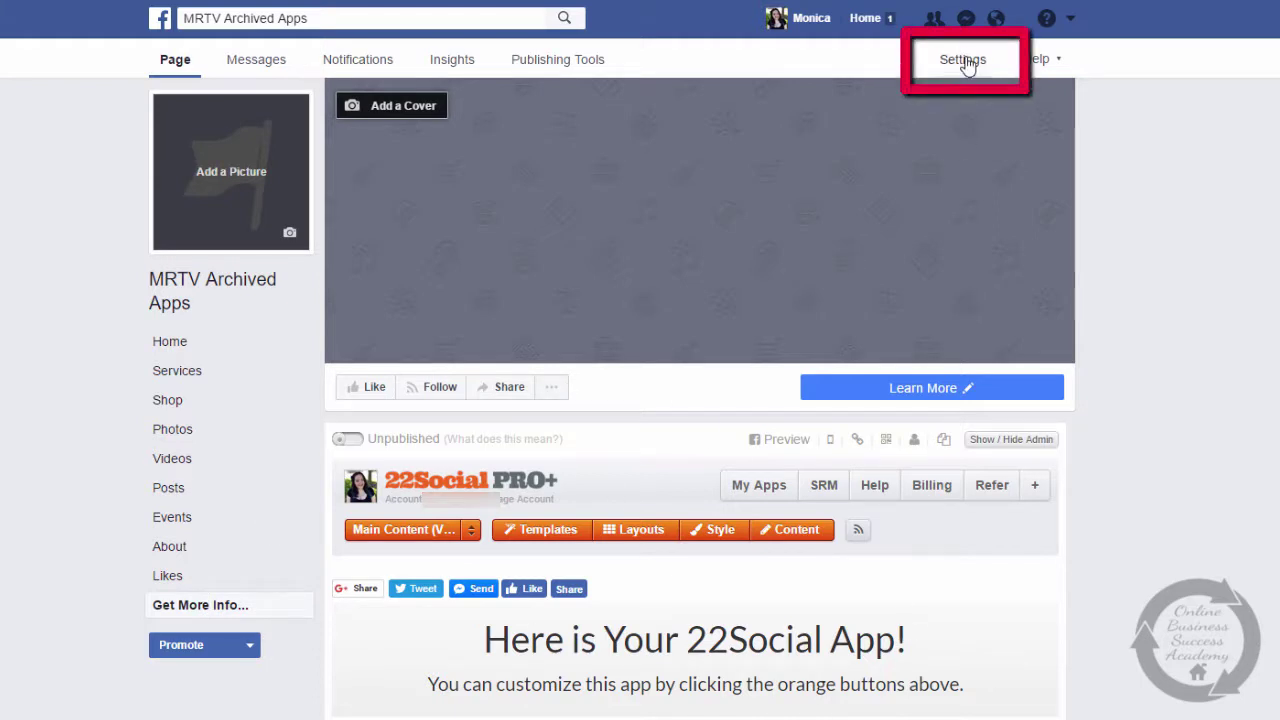
Turn off the Shop tab in the page's Edit Page settings and save the change
{"action": "scroll", "coordinate": [966, 66], "scroll_direction": "down", "scroll_amount": 3}
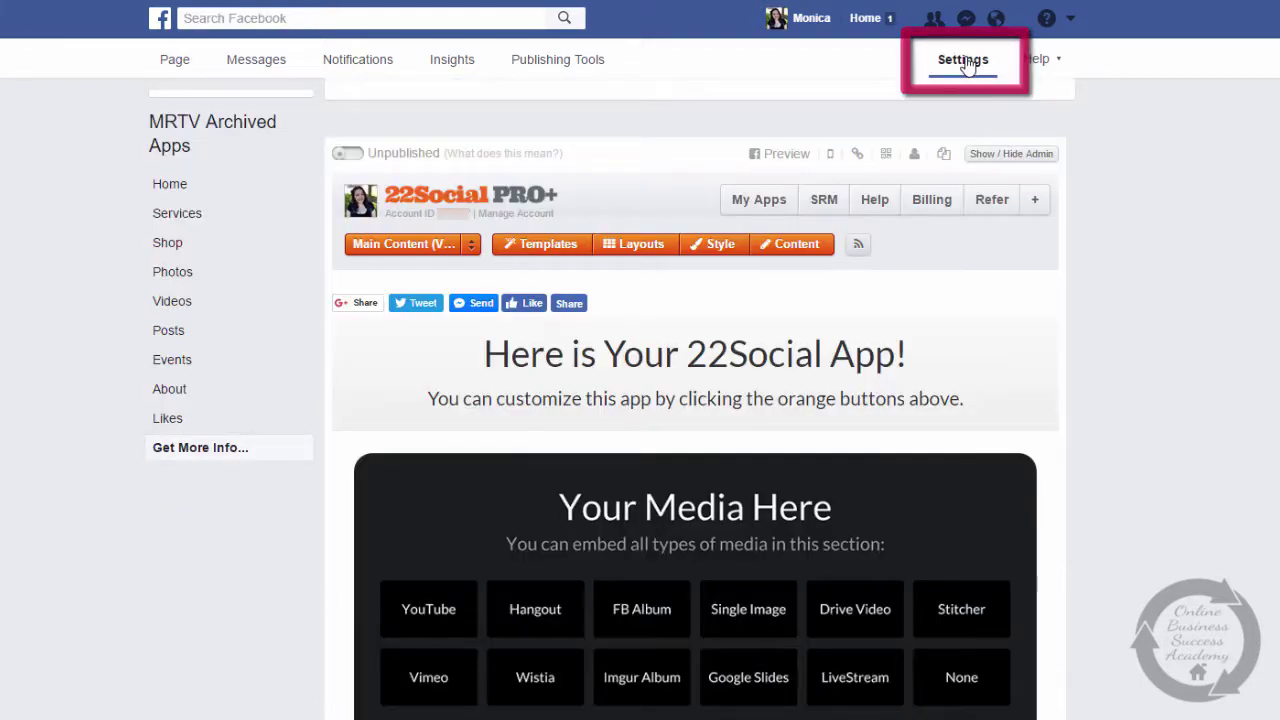
{"action": "left_click", "coordinate": [964, 62]}
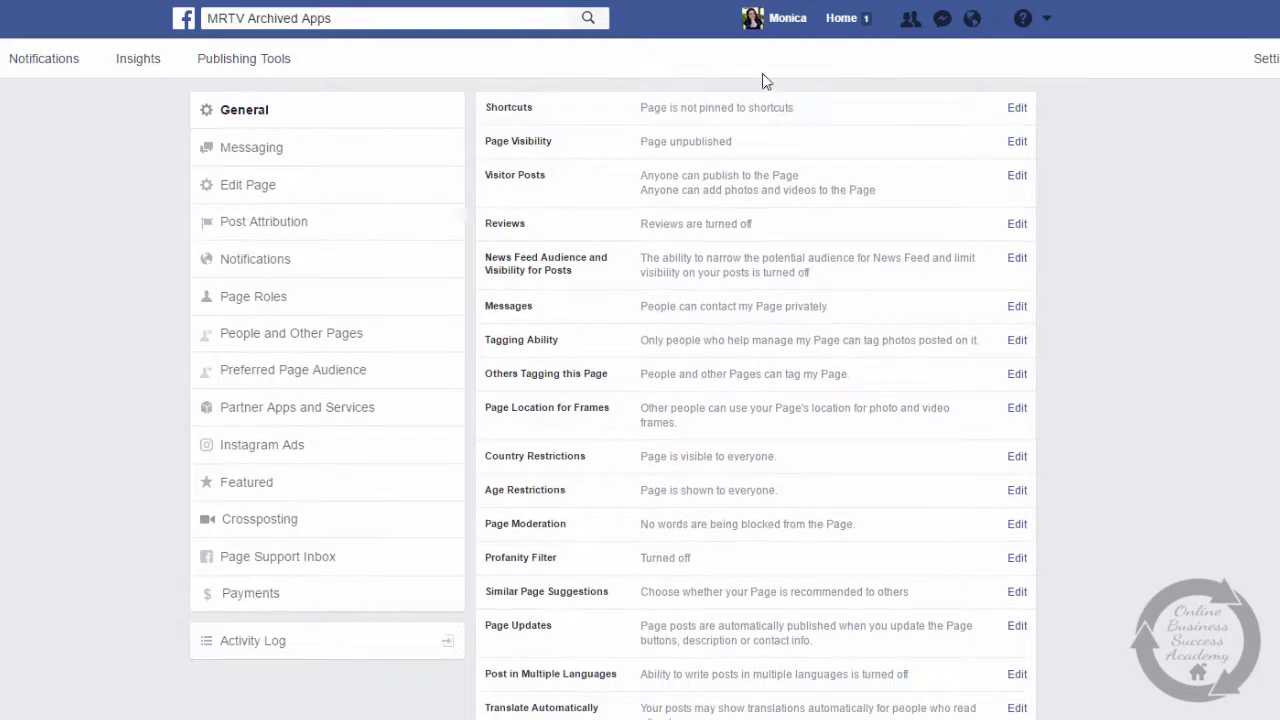
{"action": "left_click", "coordinate": [240, 188]}
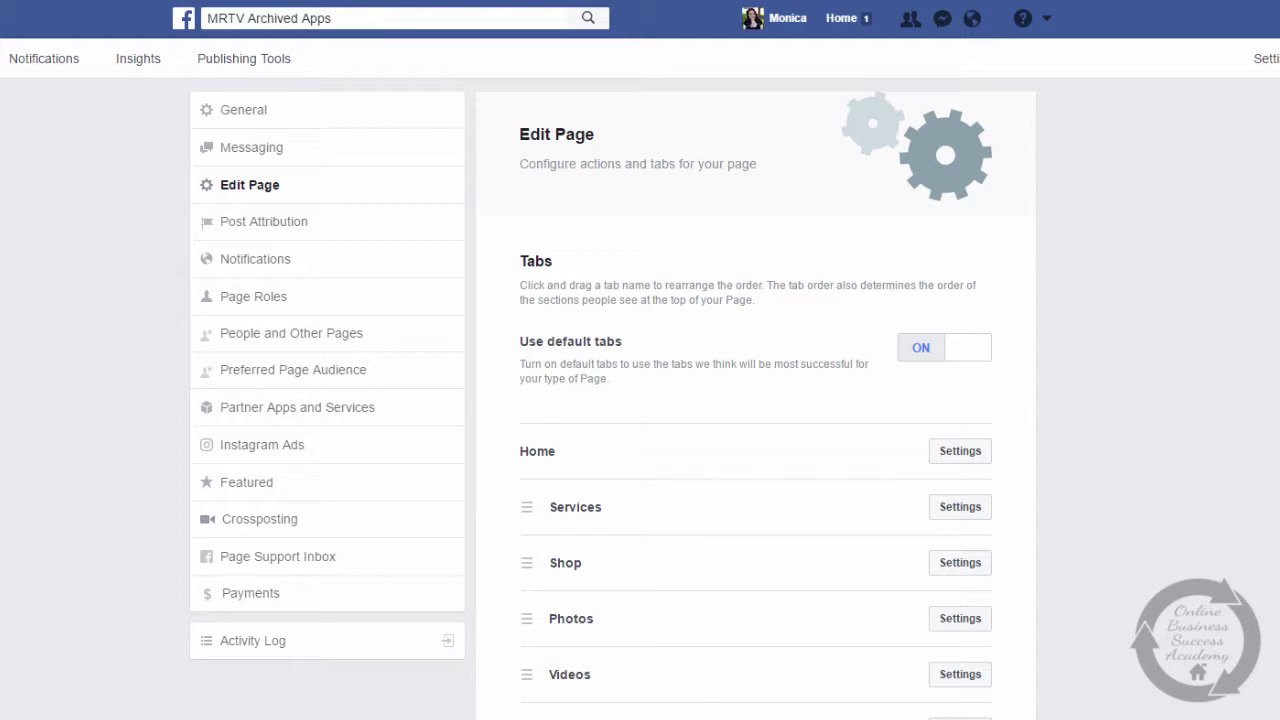
{"action": "scroll", "coordinate": [640, 400], "scroll_direction": "down", "scroll_amount": 2}
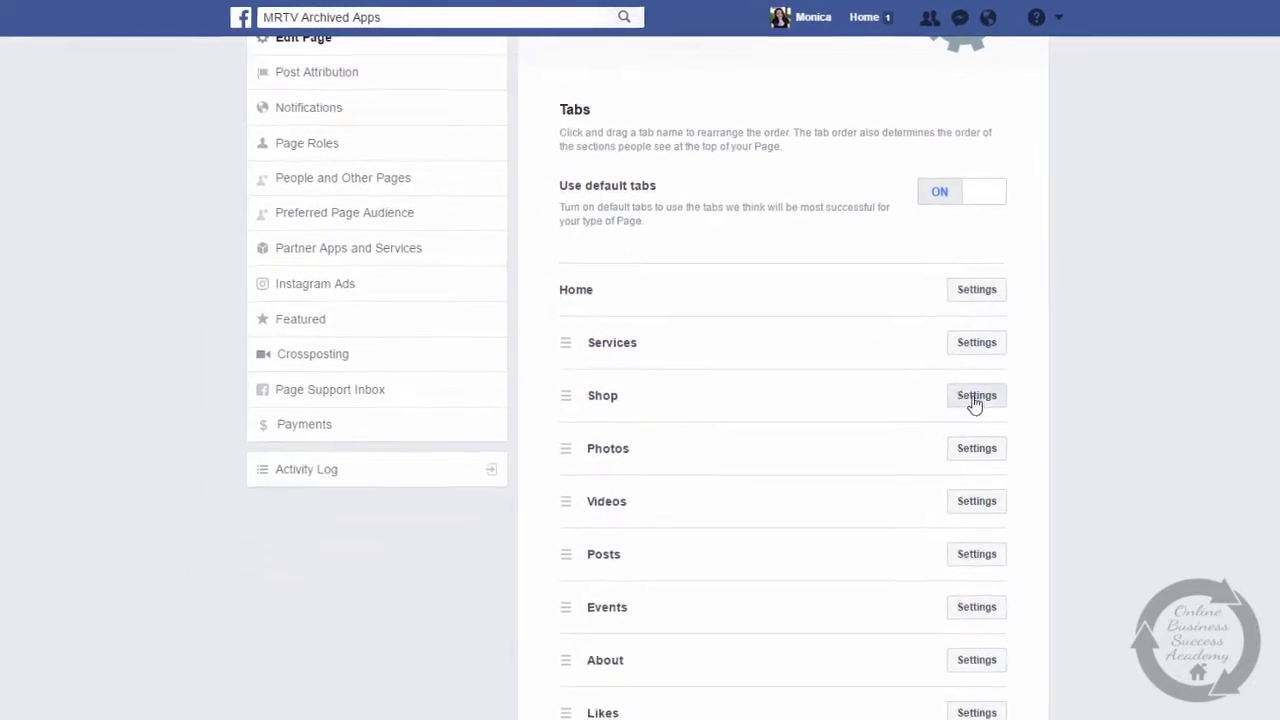
{"action": "left_click", "coordinate": [961, 418]}
{"action": "left_click", "coordinate": [980, 443]}
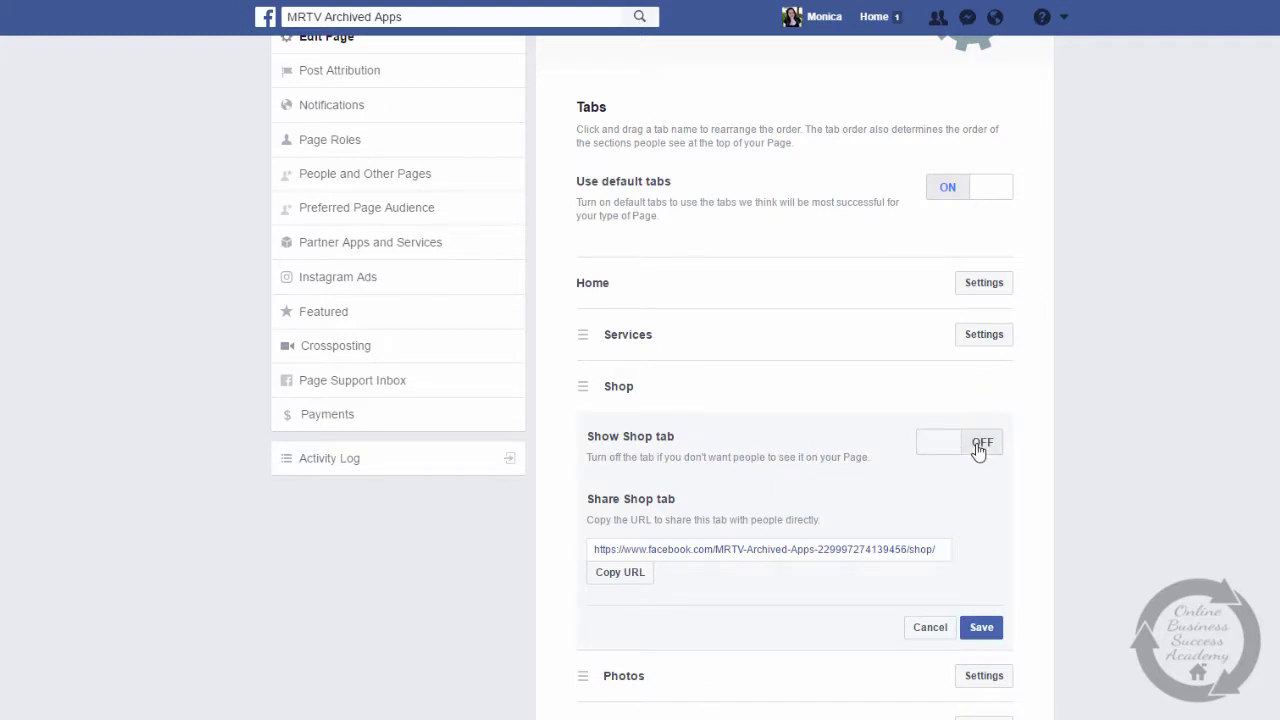
{"action": "left_click", "coordinate": [984, 628]}
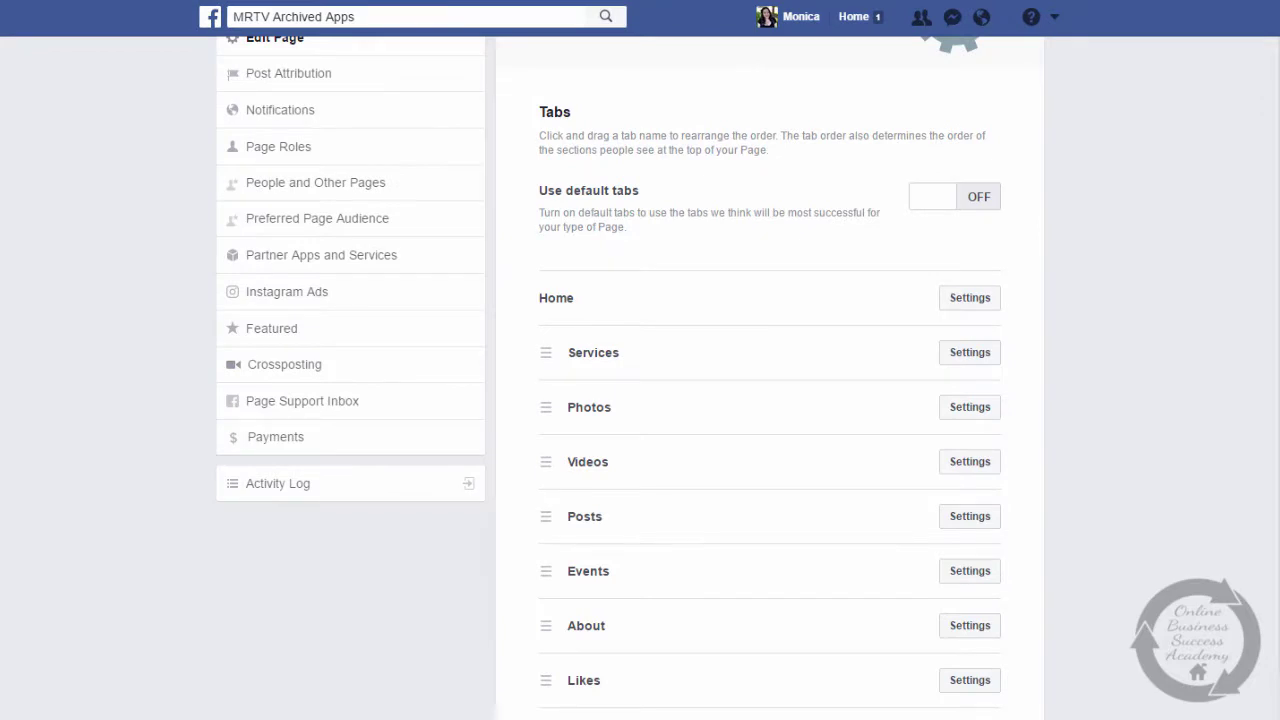
Give the Get More Info... tab the custom name "Test App" and save its settings
{"action": "scroll", "coordinate": [640, 400], "scroll_direction": "down", "scroll_amount": 2}
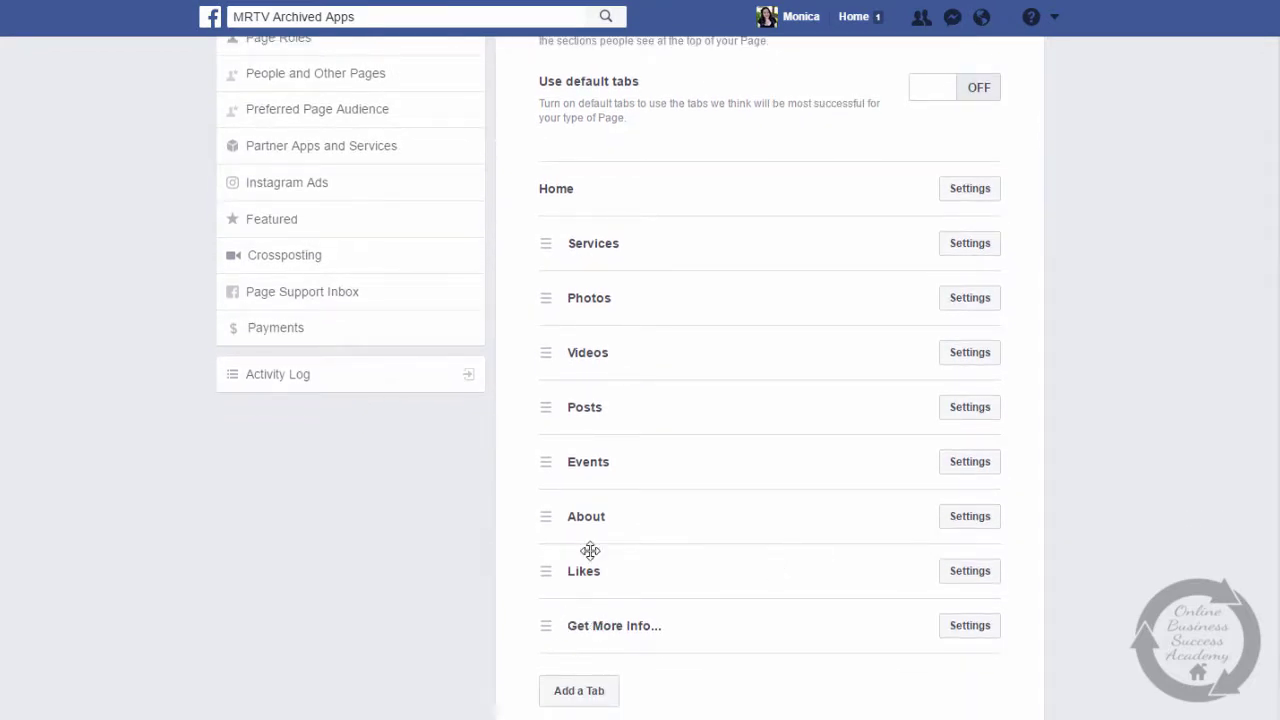
{"action": "left_click_drag", "start_coordinate": [589, 617], "coordinate": [562, 622]}
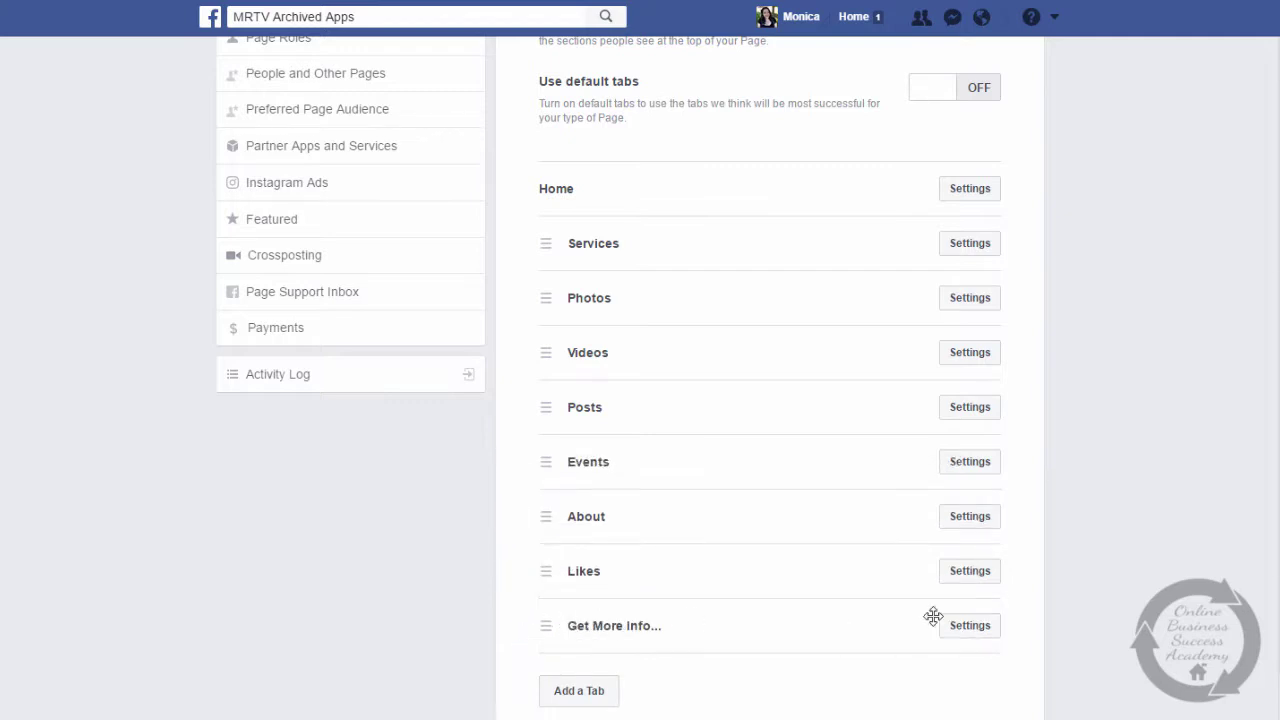
{"action": "left_click", "coordinate": [983, 626]}
{"action": "scroll", "coordinate": [640, 400], "scroll_direction": "down", "scroll_amount": 3}
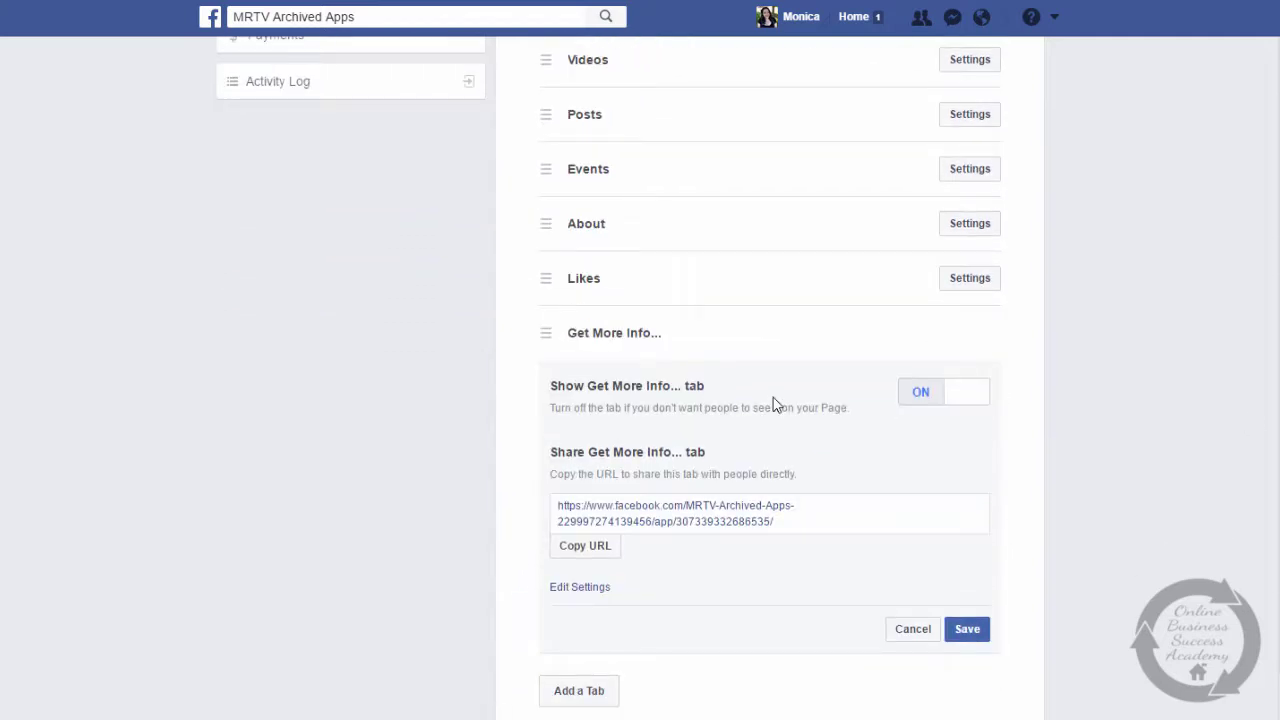
{"action": "left_click", "coordinate": [589, 589]}
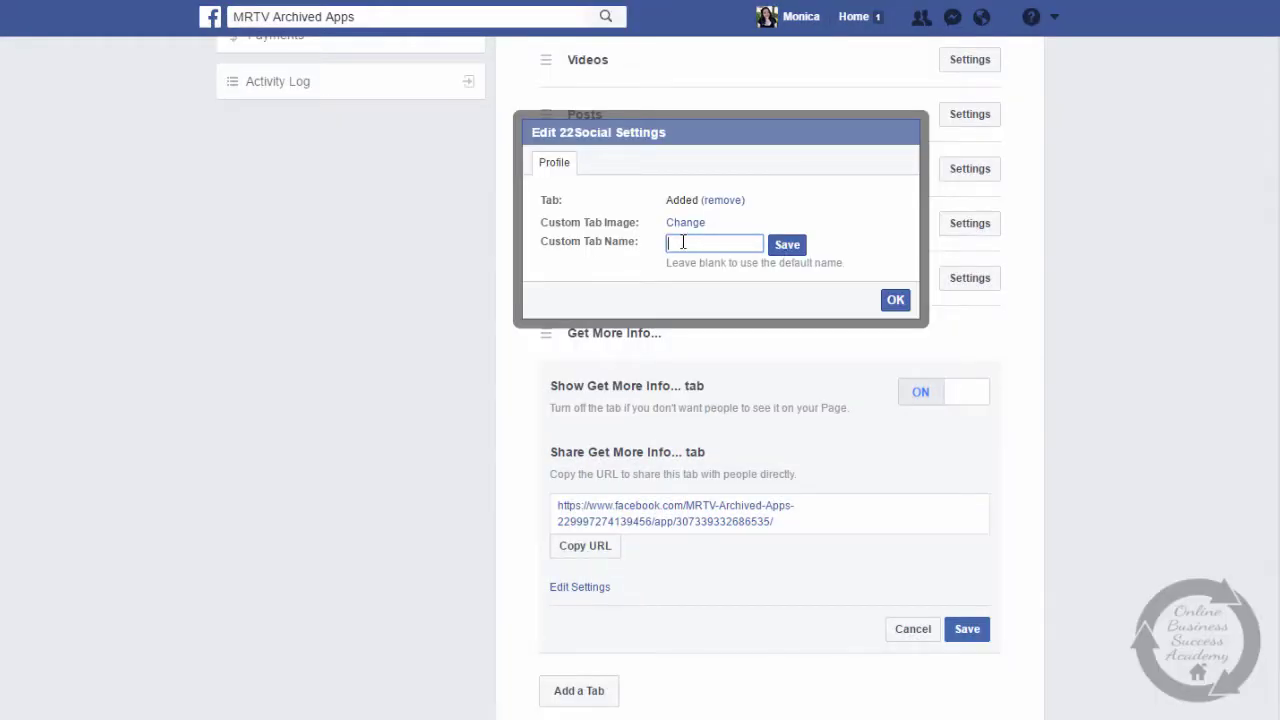
{"action": "type", "text": "Test App"}
{"action": "left_click", "coordinate": [788, 247]}
{"action": "left_click", "coordinate": [895, 304]}
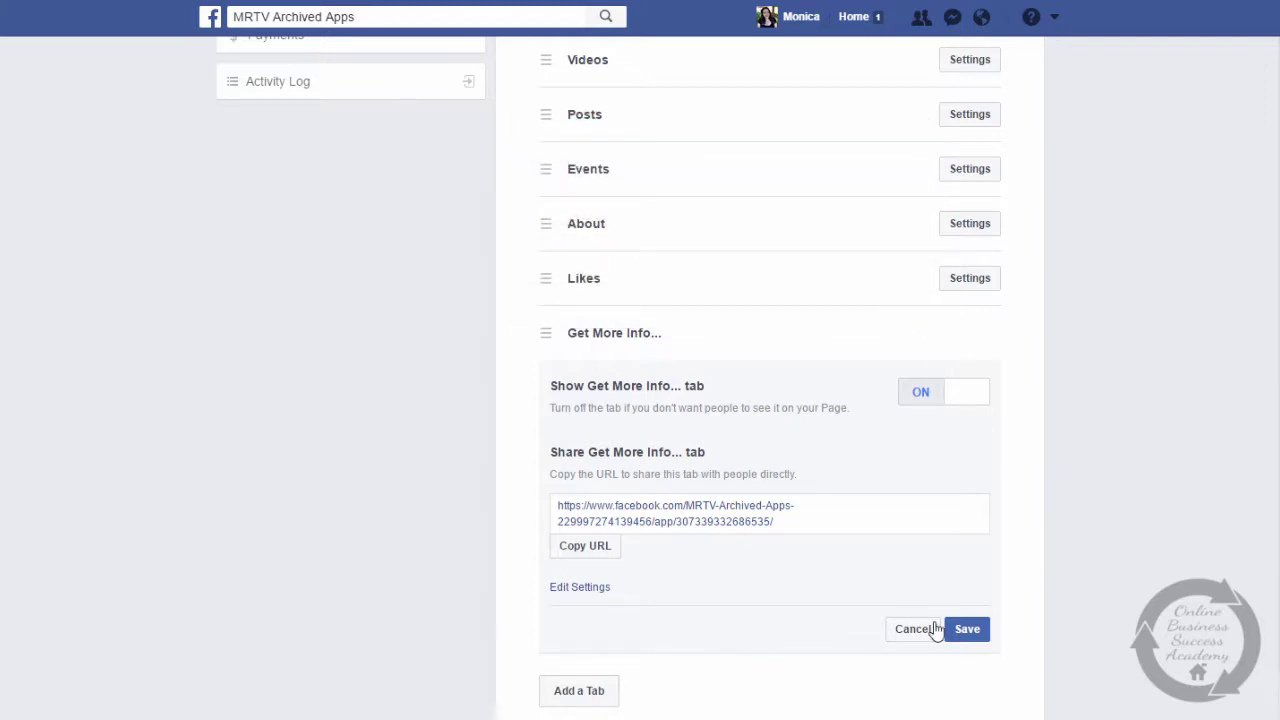
{"action": "left_click", "coordinate": [972, 632]}
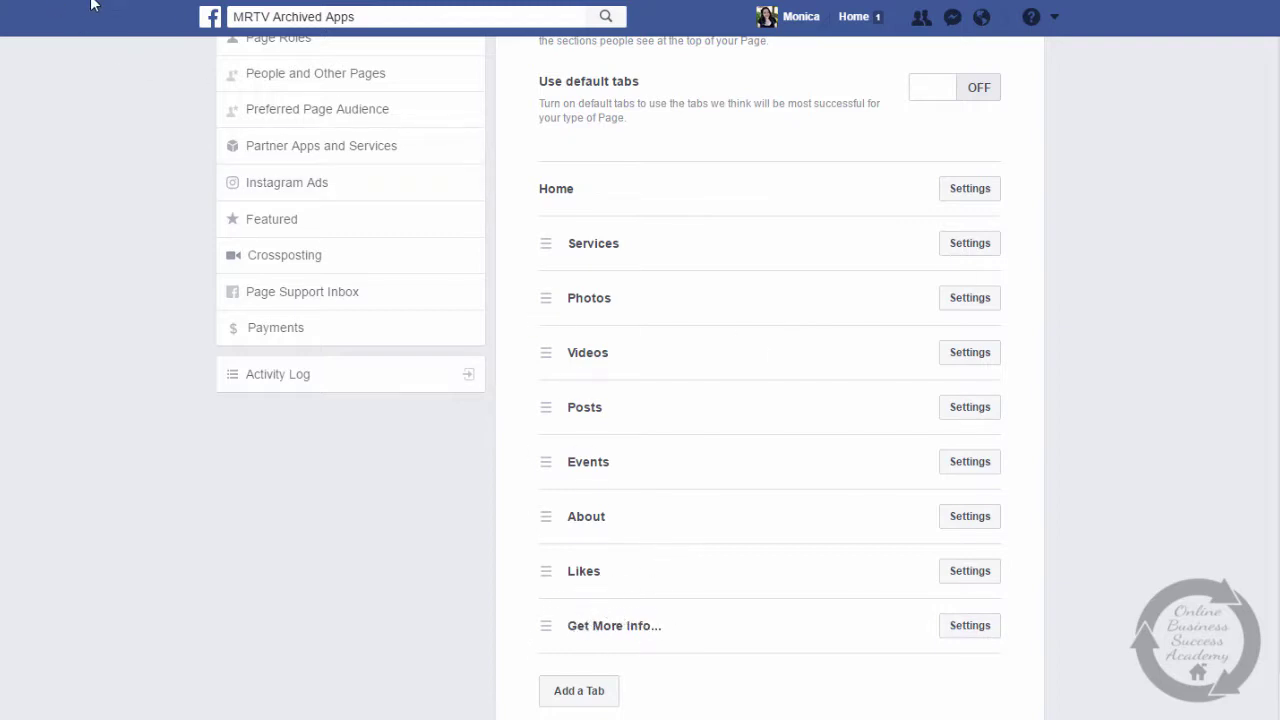
Return to the page, open the Test App tab and examine its default content from headline to footer
{"action": "scroll", "coordinate": [695, 130], "scroll_direction": "up", "scroll_amount": 3}
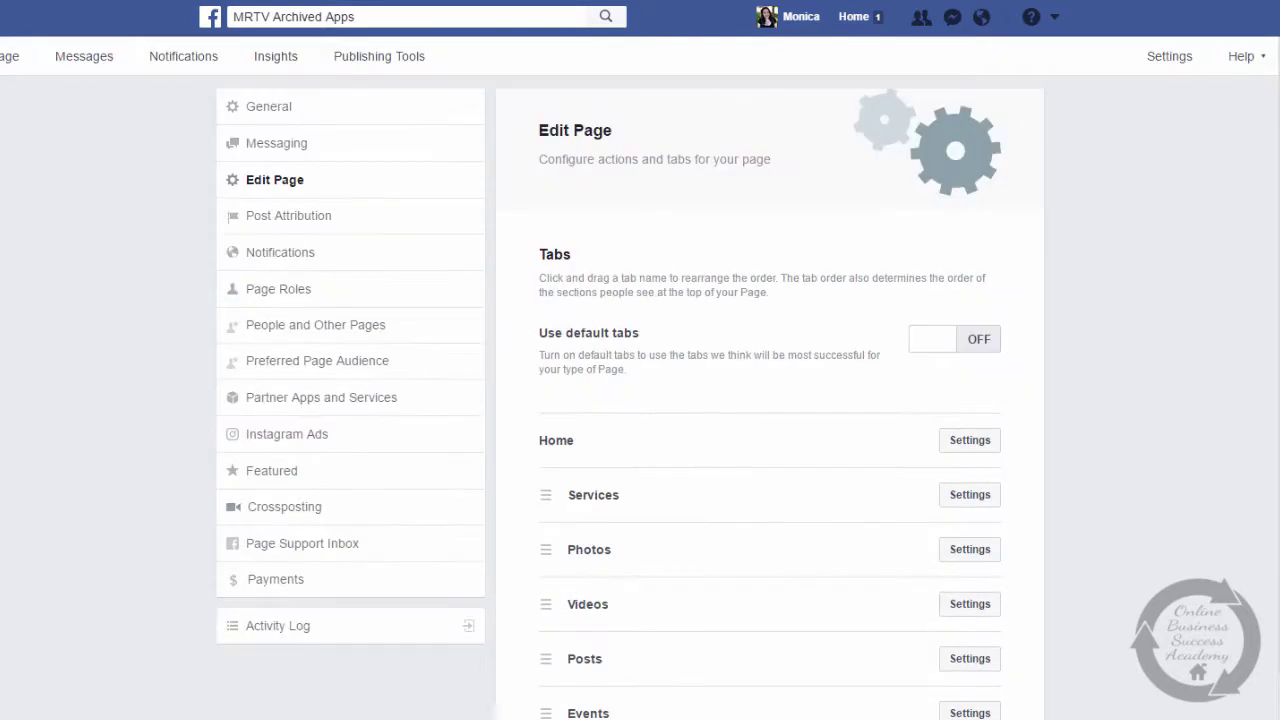
{"action": "left_click", "coordinate": [17, 62]}
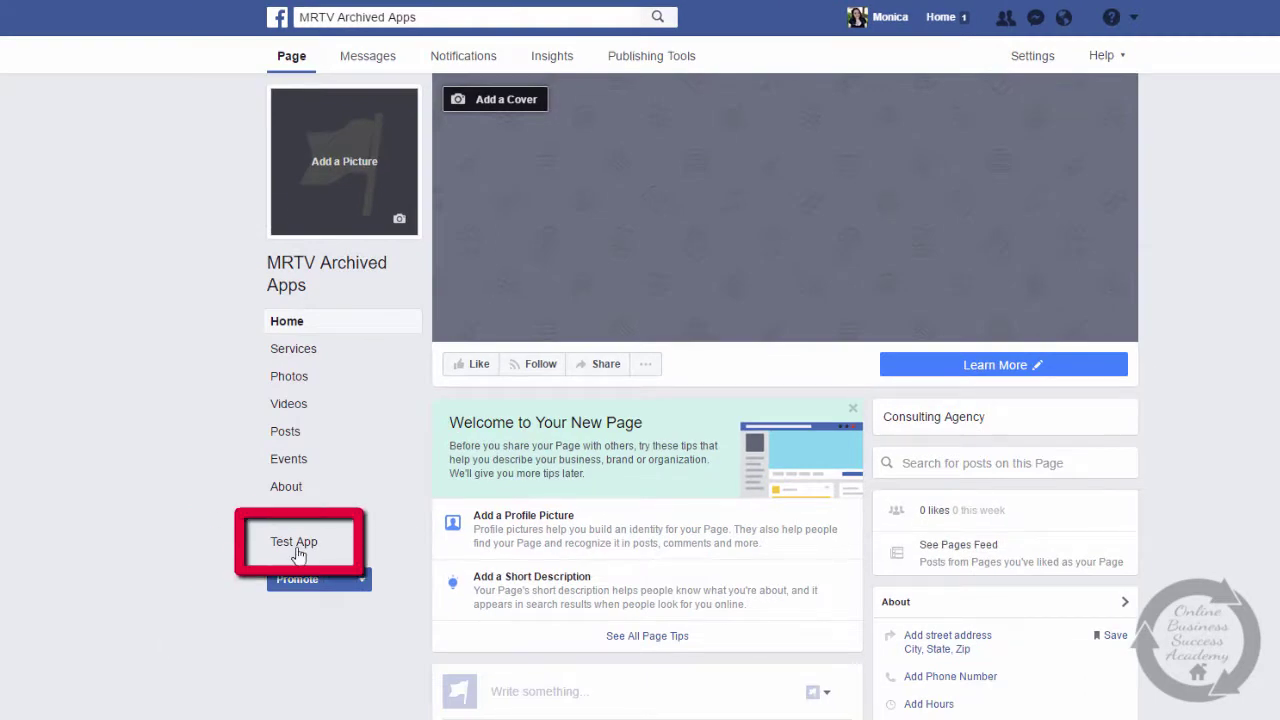
{"action": "left_click", "coordinate": [303, 542]}
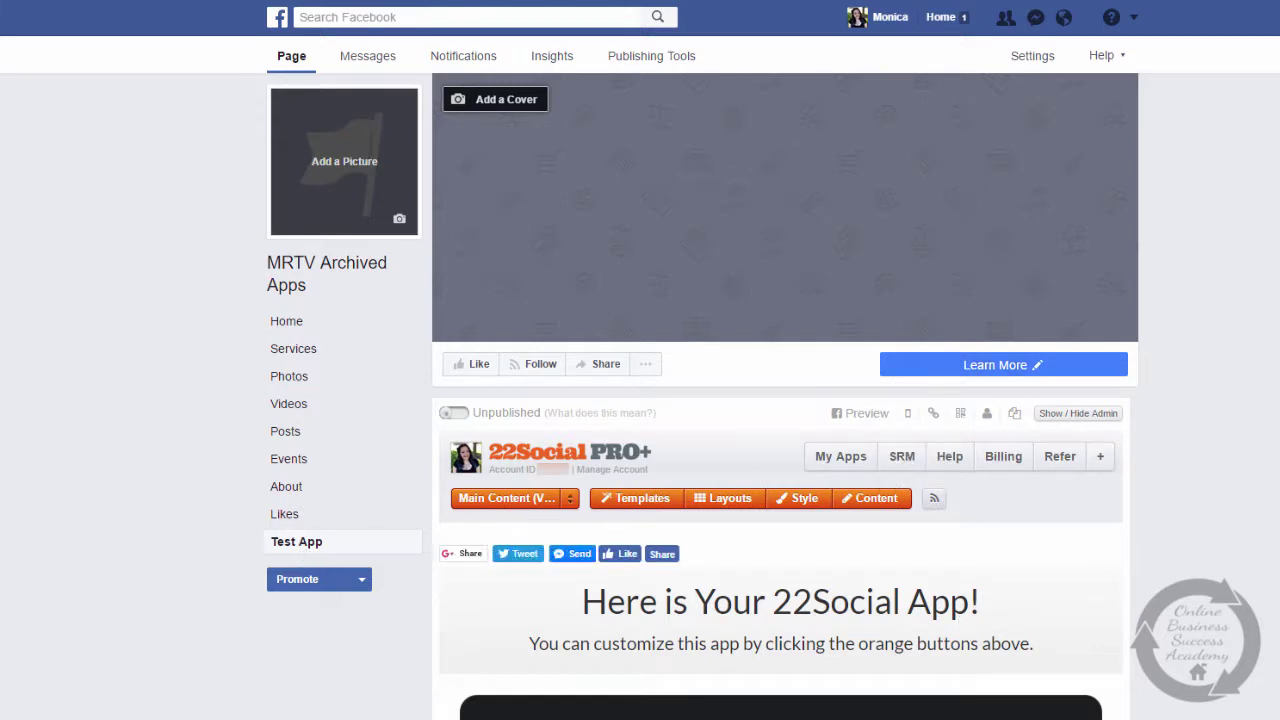
{"action": "scroll", "coordinate": [785, 400], "scroll_direction": "down", "scroll_amount": 5}
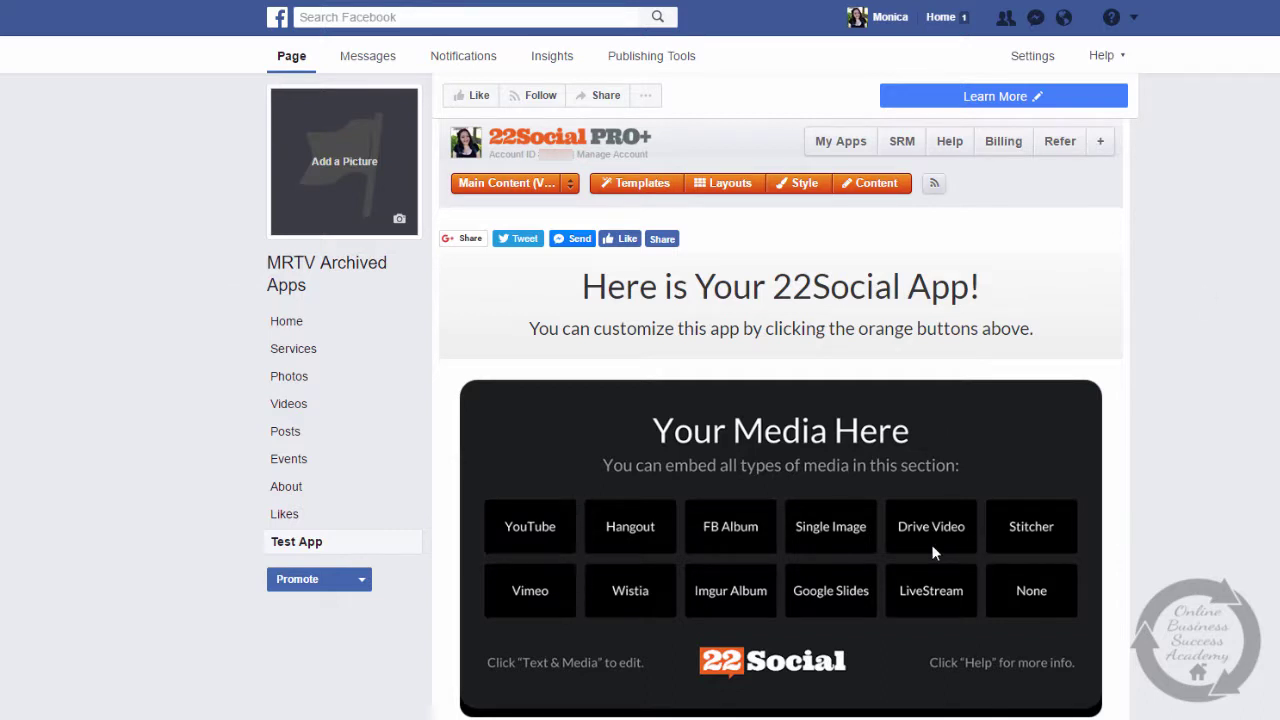
{"action": "scroll", "coordinate": [729, 409], "scroll_direction": "down", "scroll_amount": 2}
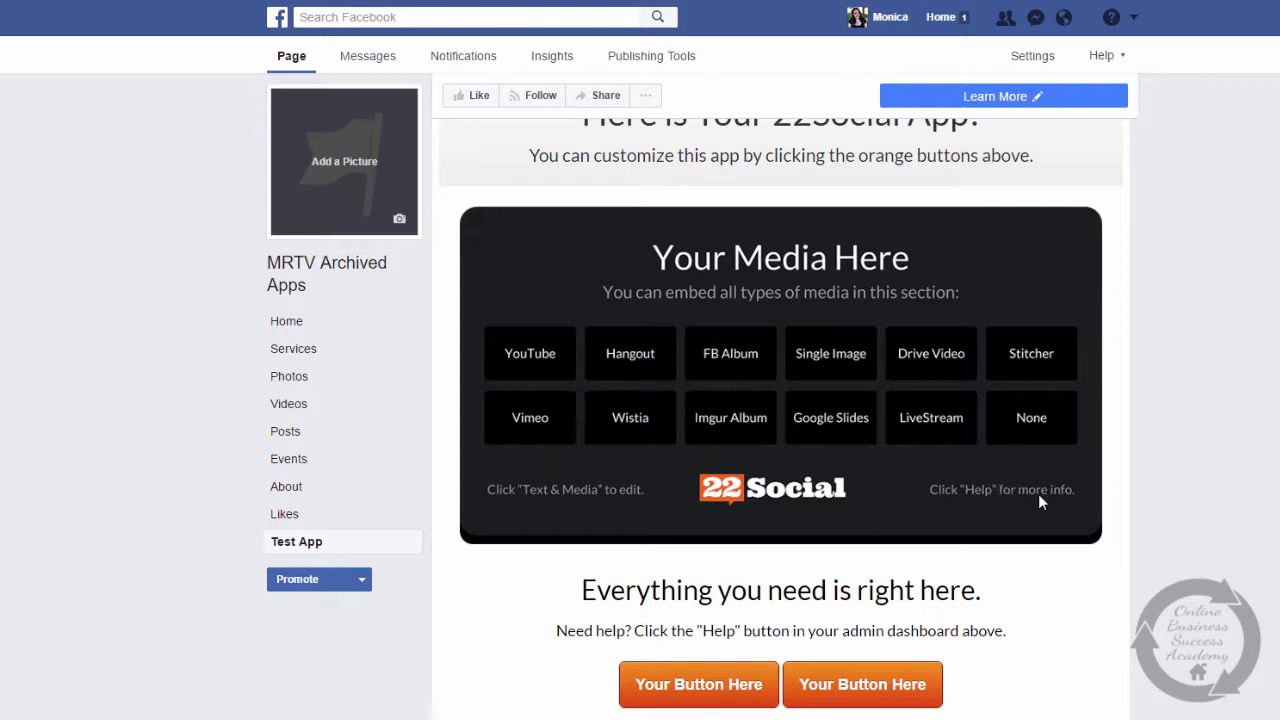
{"action": "scroll", "coordinate": [781, 416], "scroll_direction": "down", "scroll_amount": 1}
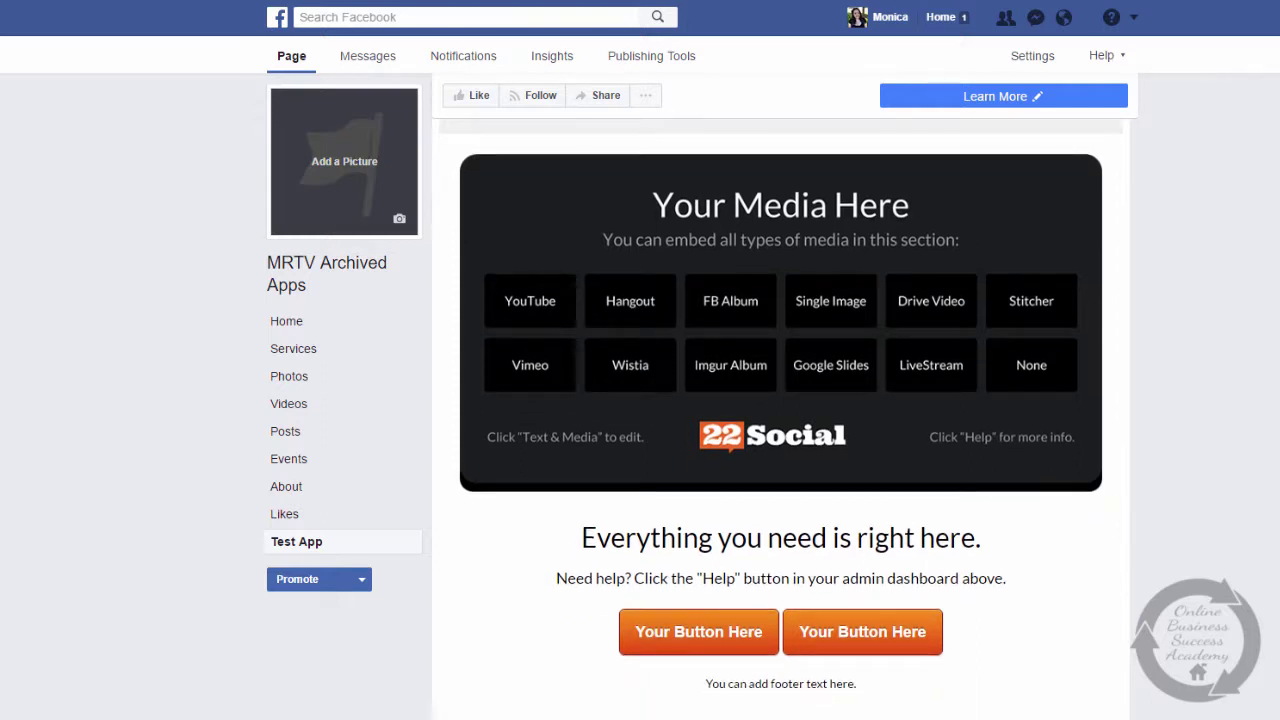
{"action": "scroll", "coordinate": [781, 406], "scroll_direction": "down", "scroll_amount": 3}
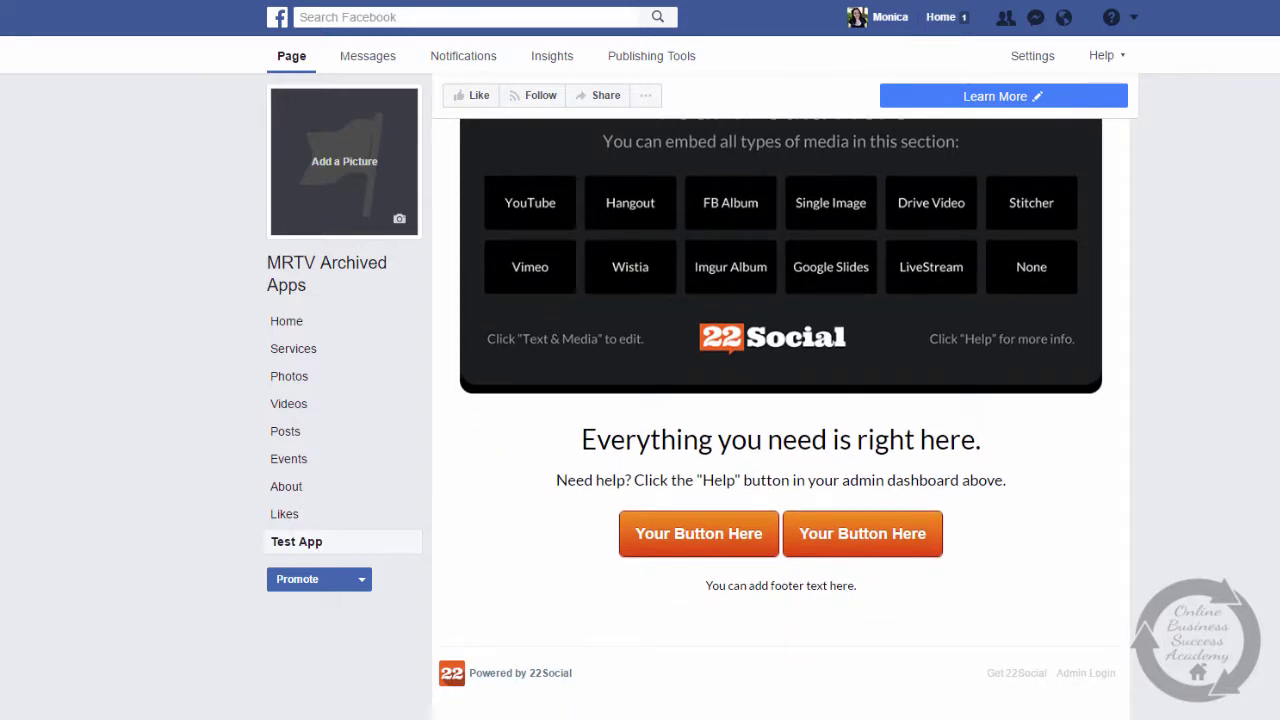
{"action": "scroll", "coordinate": [780, 400], "scroll_direction": "up", "scroll_amount": 8}
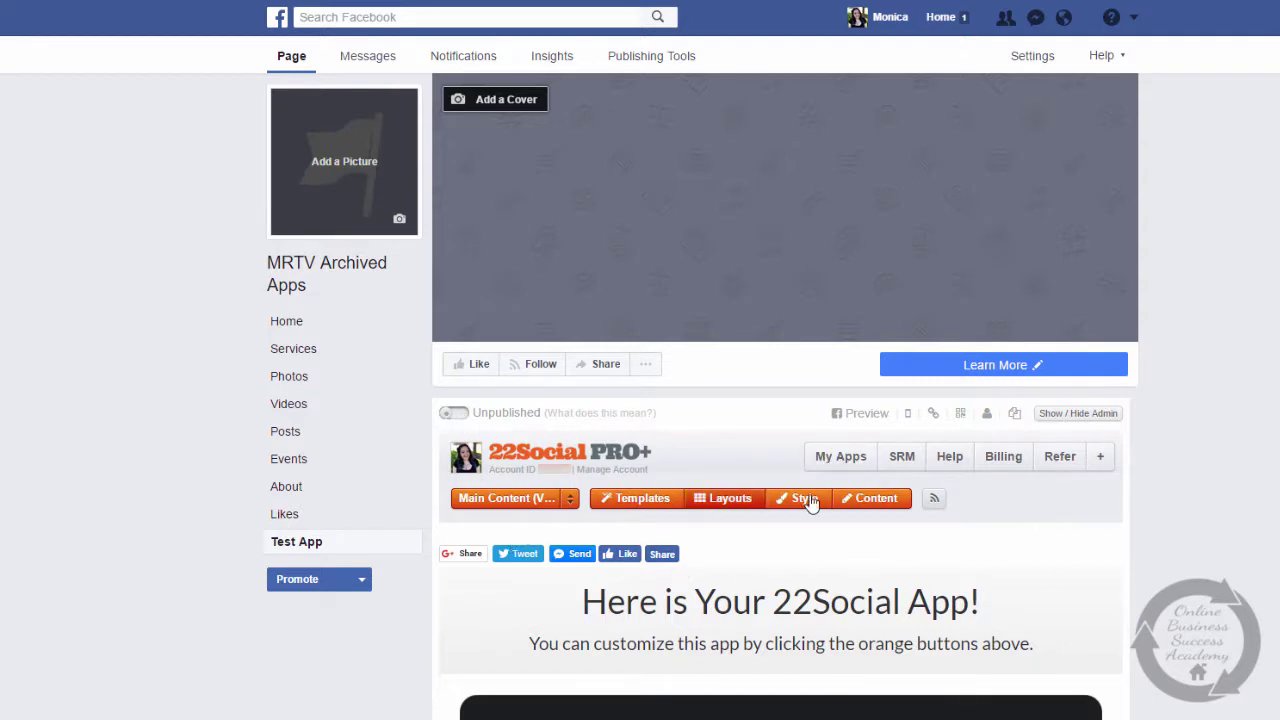
Open the app's pre-made templates and examine the Showcase designs and the notice about replacing content
{"action": "left_click", "coordinate": [640, 508]}
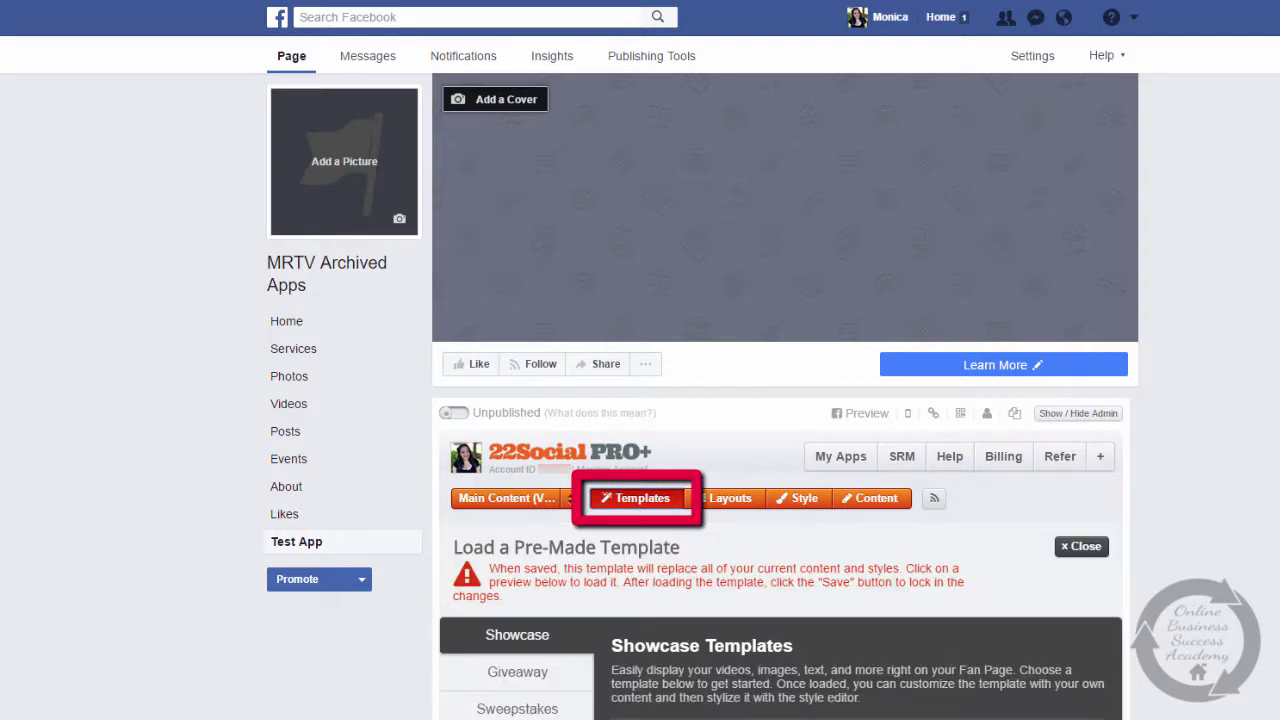
{"action": "scroll", "coordinate": [786, 400], "scroll_direction": "down", "scroll_amount": 4}
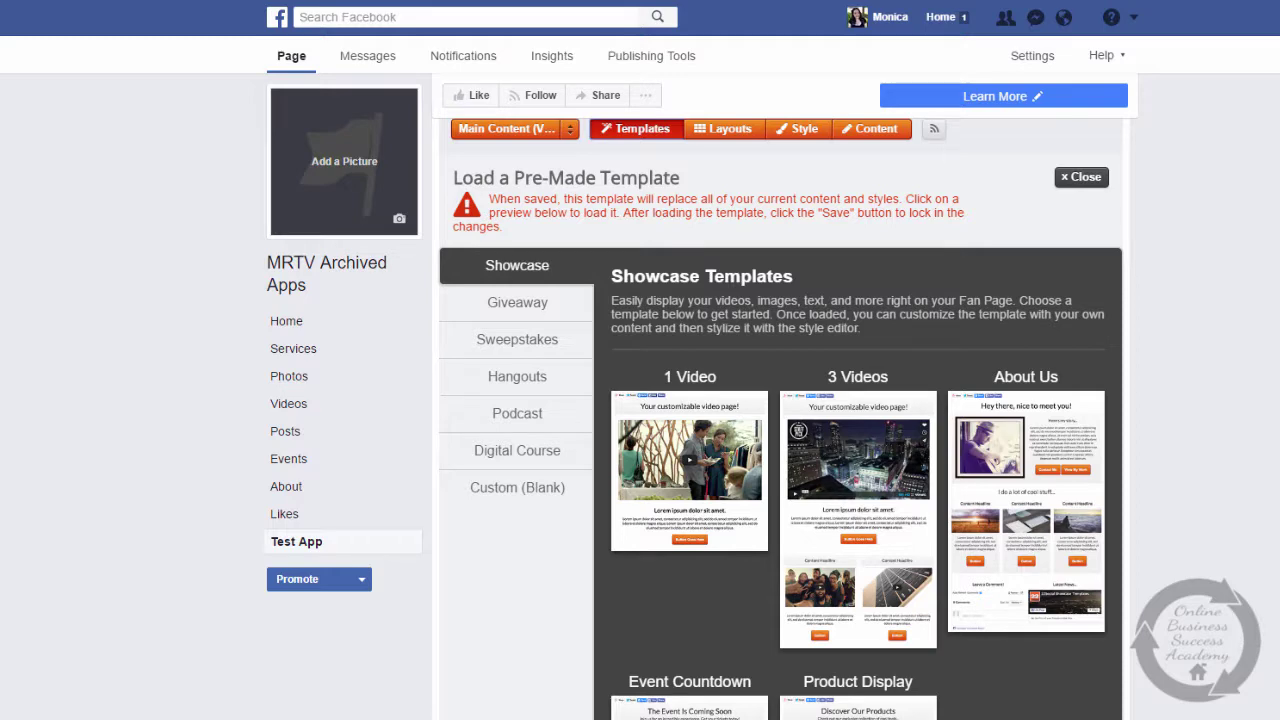
{"action": "scroll", "coordinate": [780, 420], "scroll_direction": "down", "scroll_amount": 1}
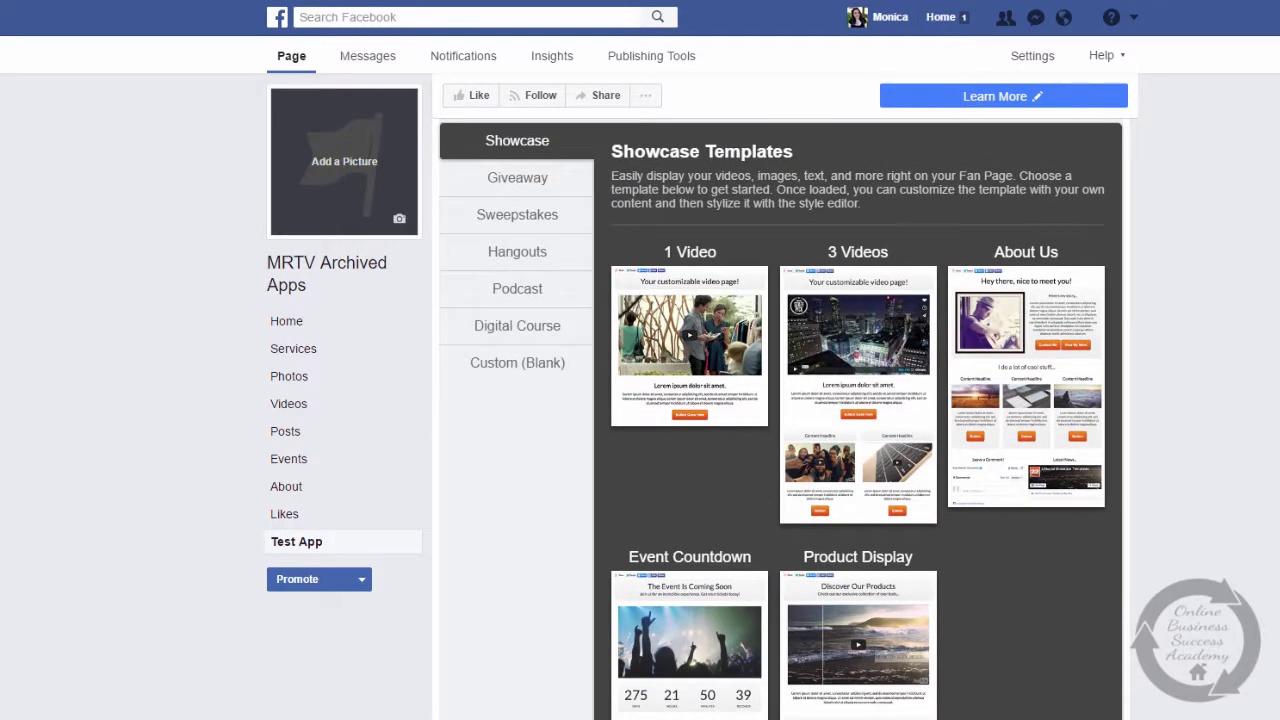
{"action": "scroll", "coordinate": [780, 420], "scroll_direction": "down", "scroll_amount": 3}
{"action": "scroll", "coordinate": [780, 420], "scroll_direction": "up", "scroll_amount": 4}
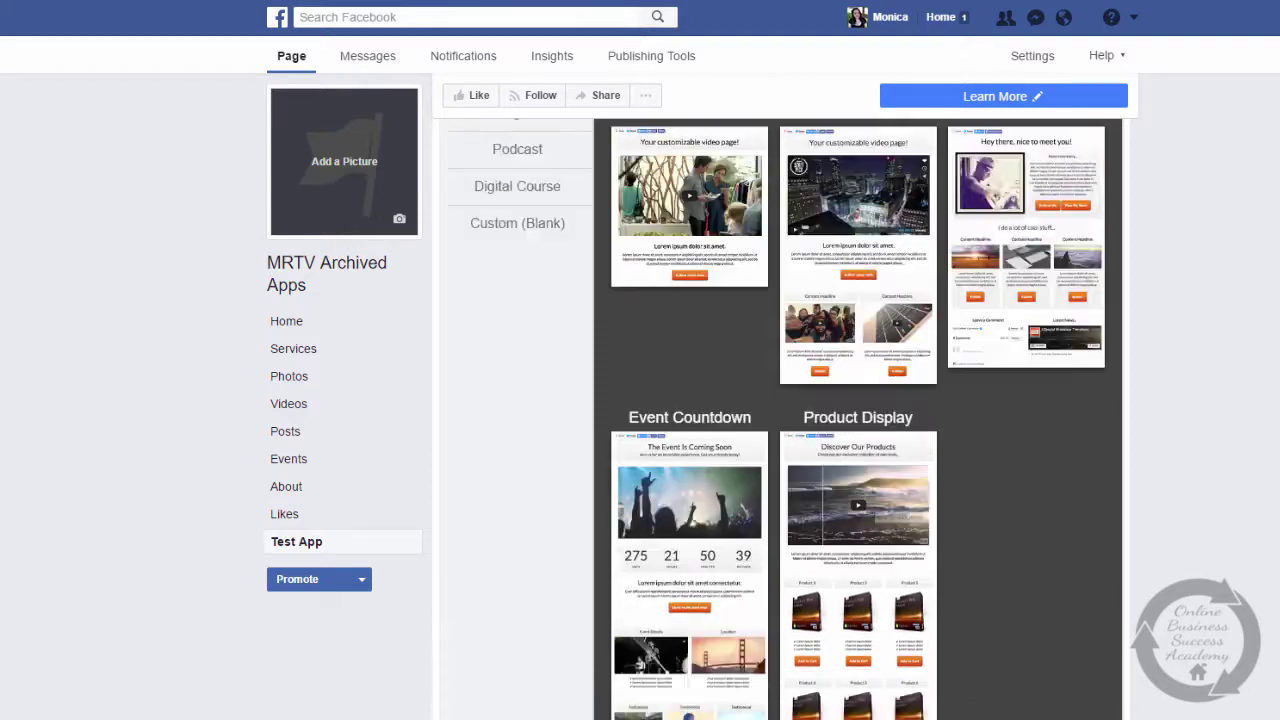
{"action": "scroll", "coordinate": [780, 420], "scroll_direction": "up", "scroll_amount": 2}
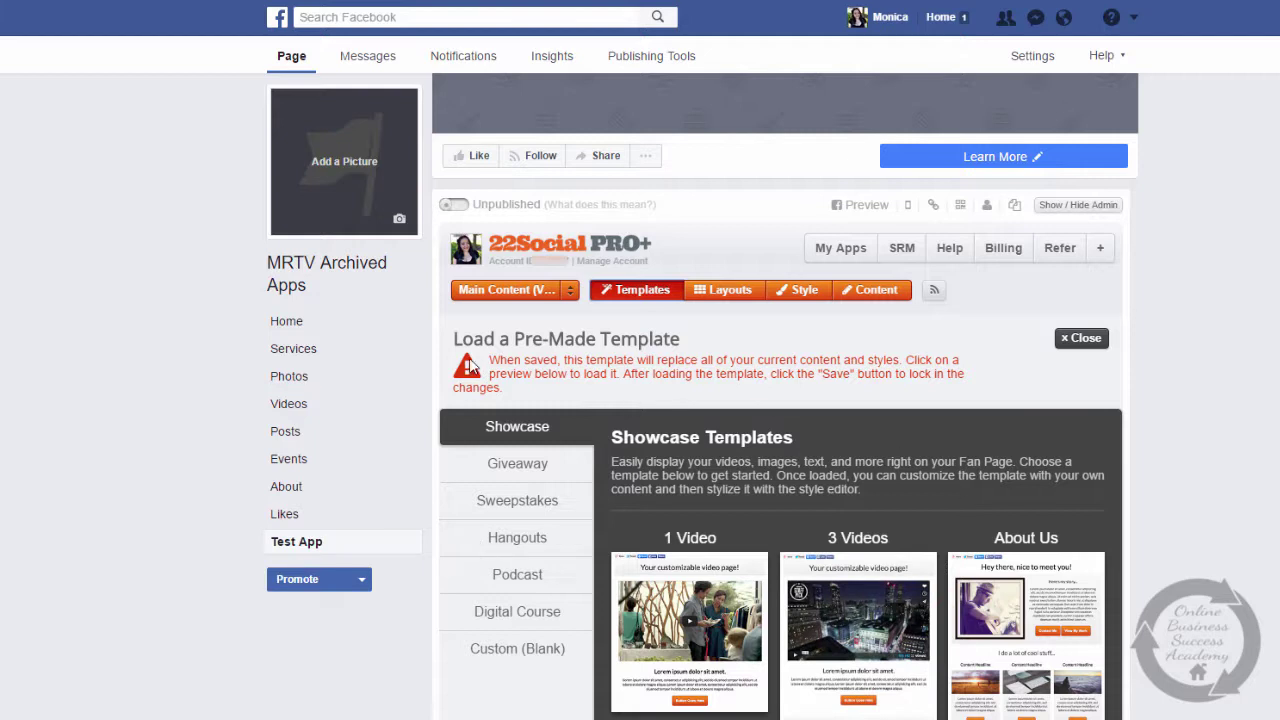
{"action": "left_click_drag", "start_coordinate": [490, 360], "coordinate": [533, 392]}
{"action": "left_click", "coordinate": [533, 392]}
Browse the Giveaway templates and the Digital Course templates
{"action": "left_click", "coordinate": [518, 464]}
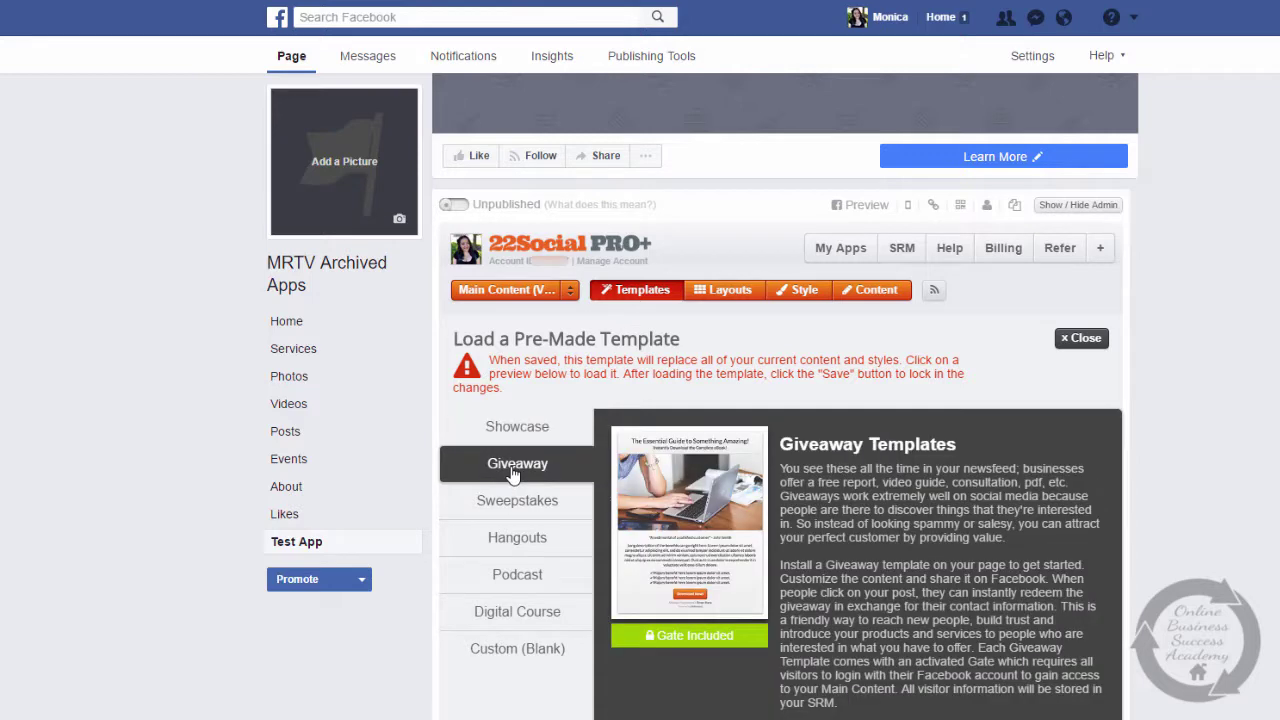
{"action": "scroll", "coordinate": [887, 371], "scroll_direction": "down", "scroll_amount": 5}
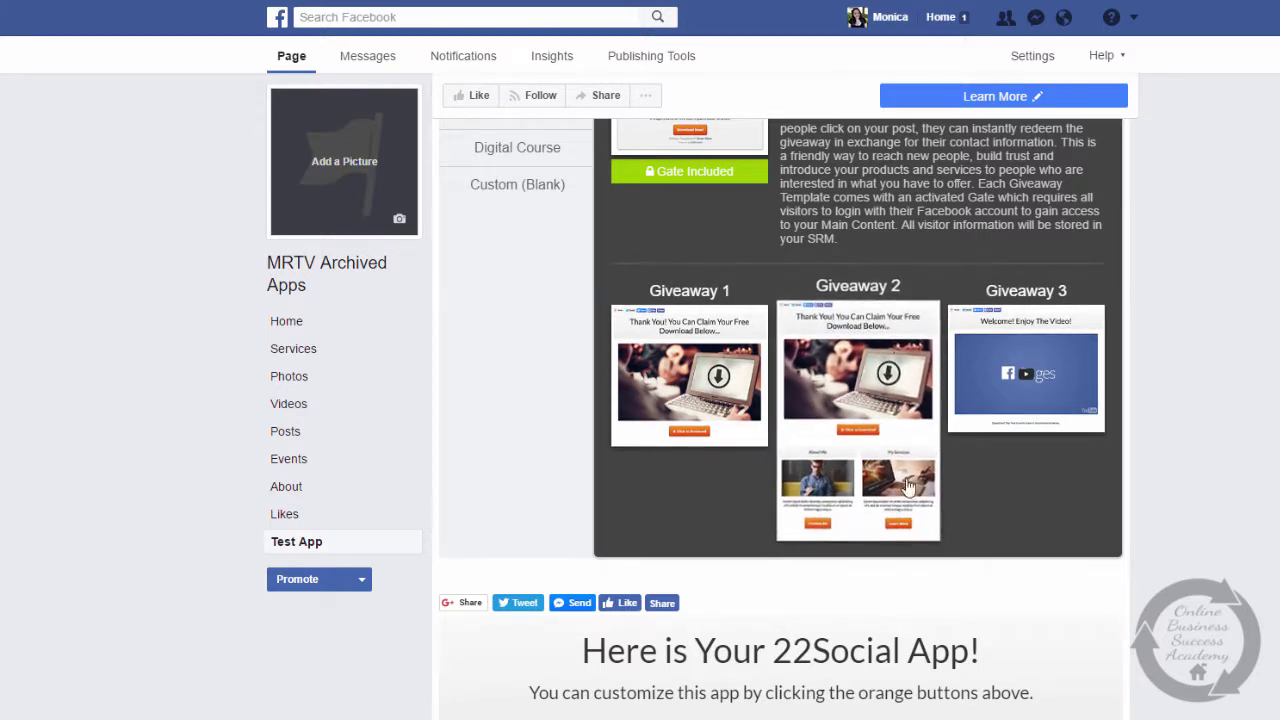
{"action": "left_click", "coordinate": [527, 163]}
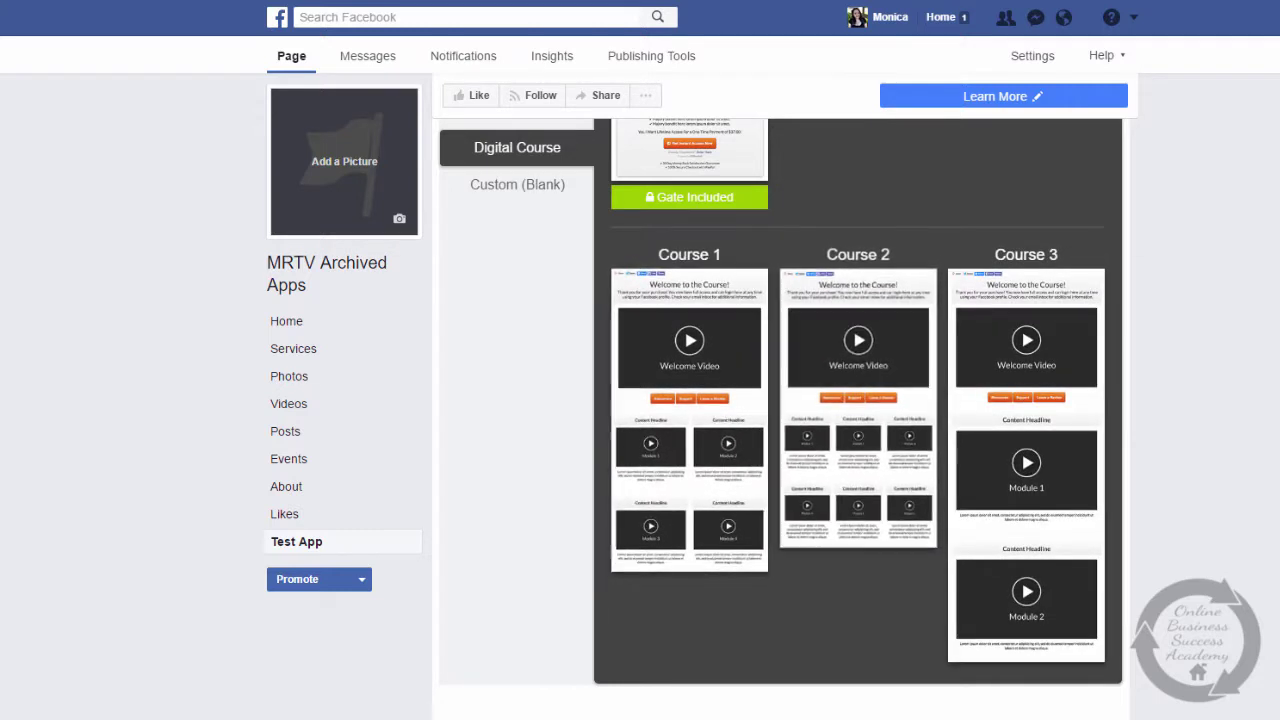
Open the app's content editor and examine the editing bars of the Header and Featured Area
{"action": "scroll", "coordinate": [905, 394], "scroll_direction": "up", "scroll_amount": 4}
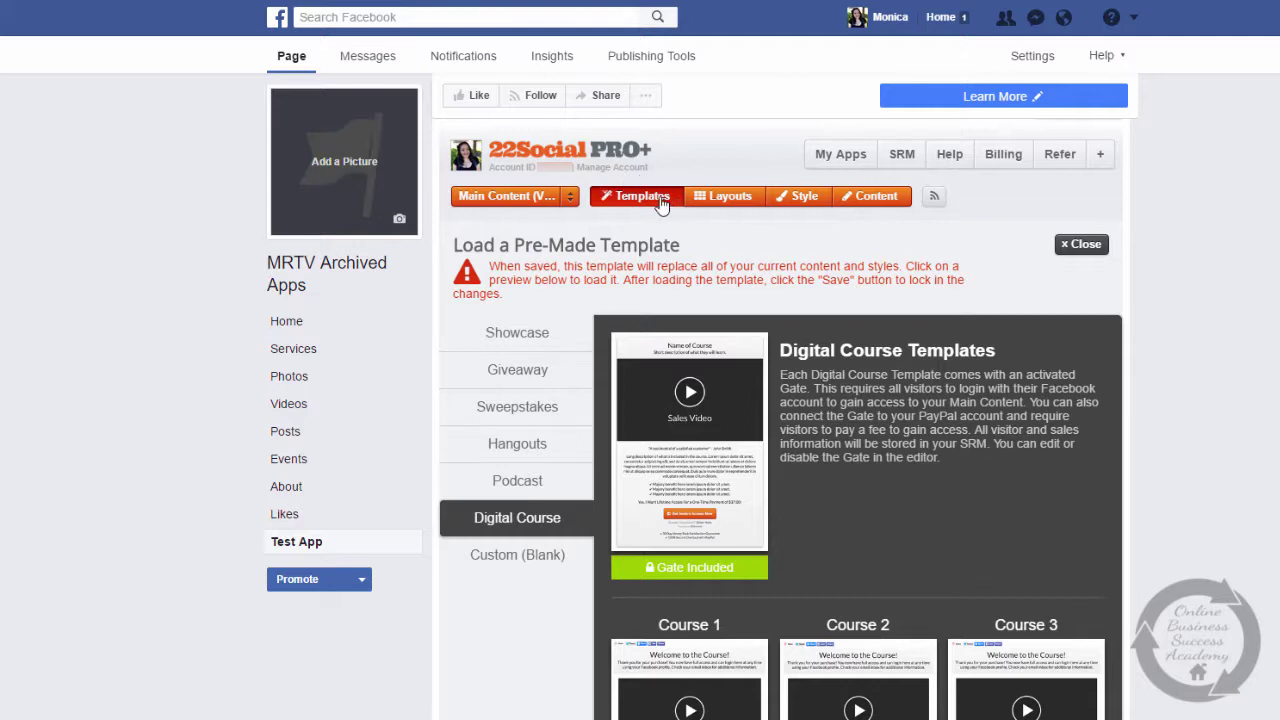
{"action": "left_click", "coordinate": [889, 202]}
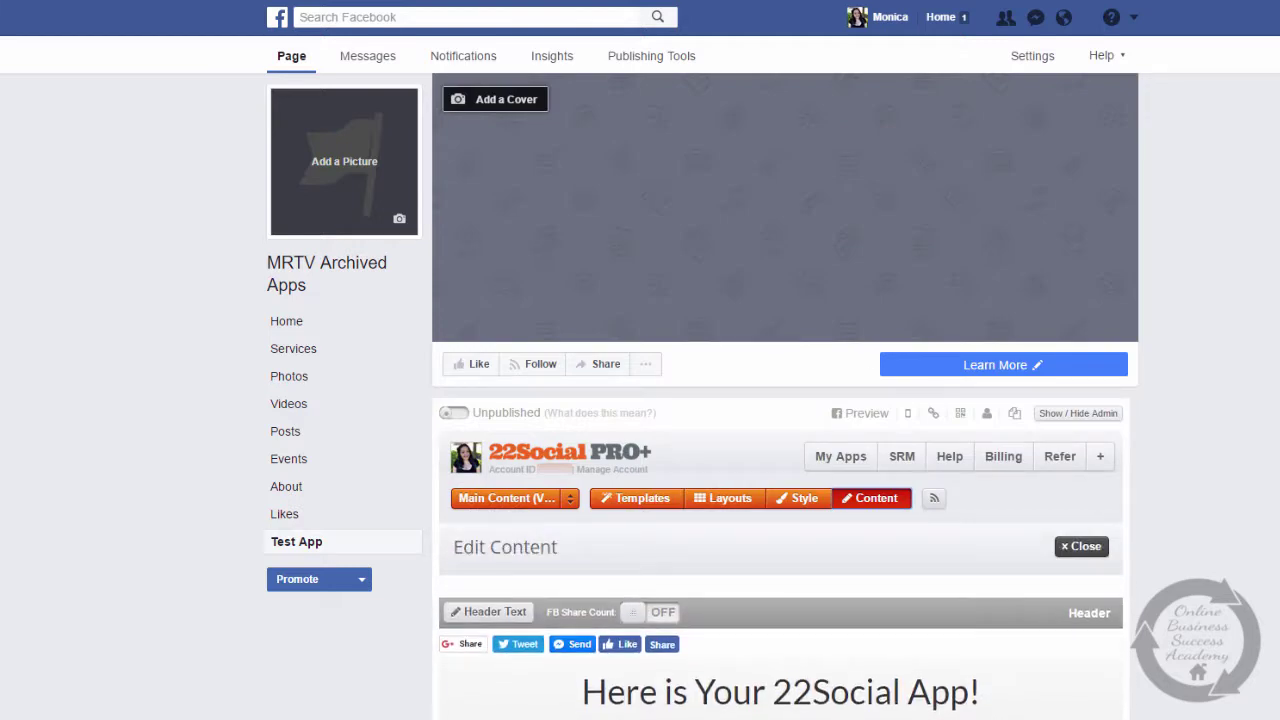
{"action": "scroll", "coordinate": [1011, 329], "scroll_direction": "down", "scroll_amount": 3}
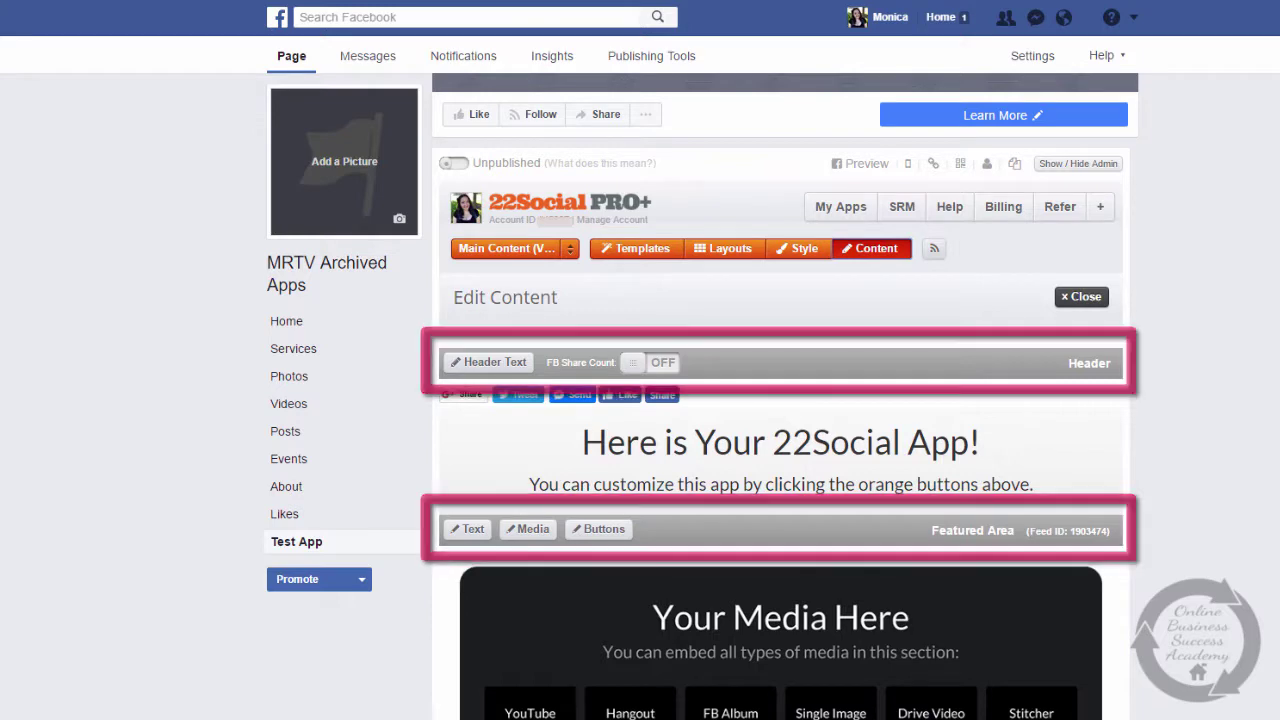
{"action": "scroll", "coordinate": [1037, 438], "scroll_direction": "down", "scroll_amount": 4}
{"action": "scroll", "coordinate": [781, 400], "scroll_direction": "up", "scroll_amount": 2}
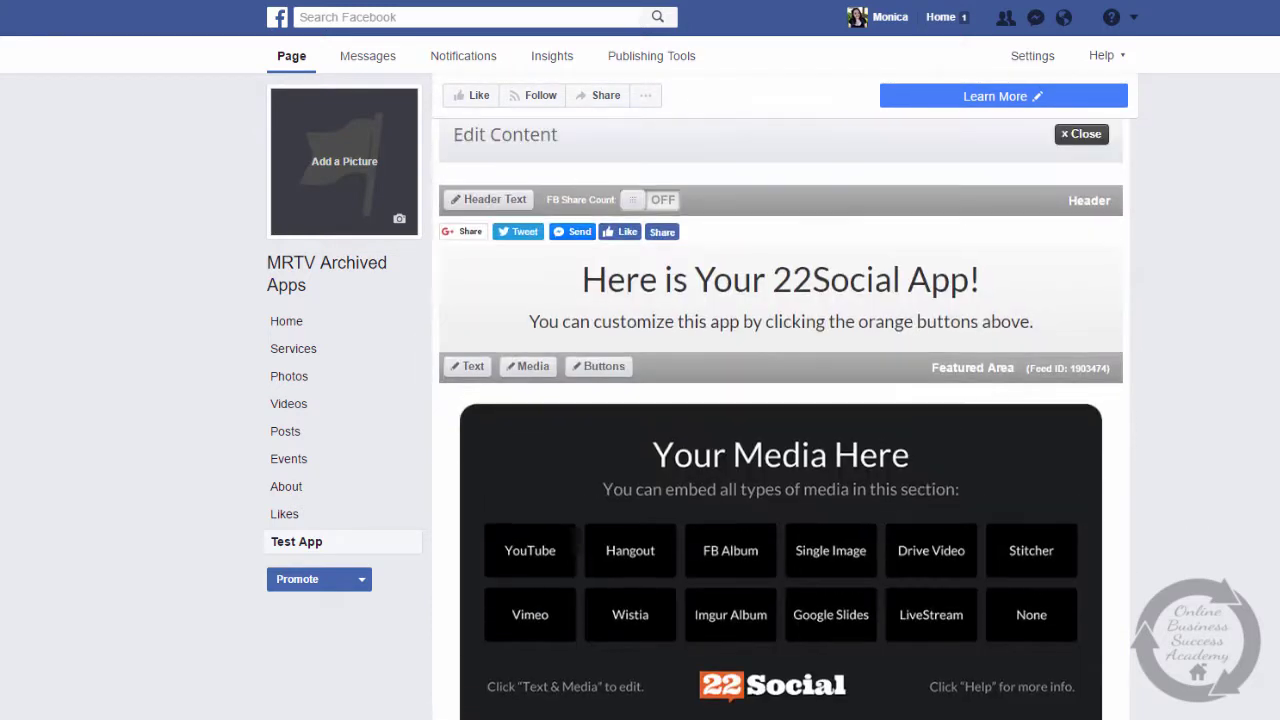
{"action": "scroll", "coordinate": [1200, 215], "scroll_direction": "up", "scroll_amount": 1}
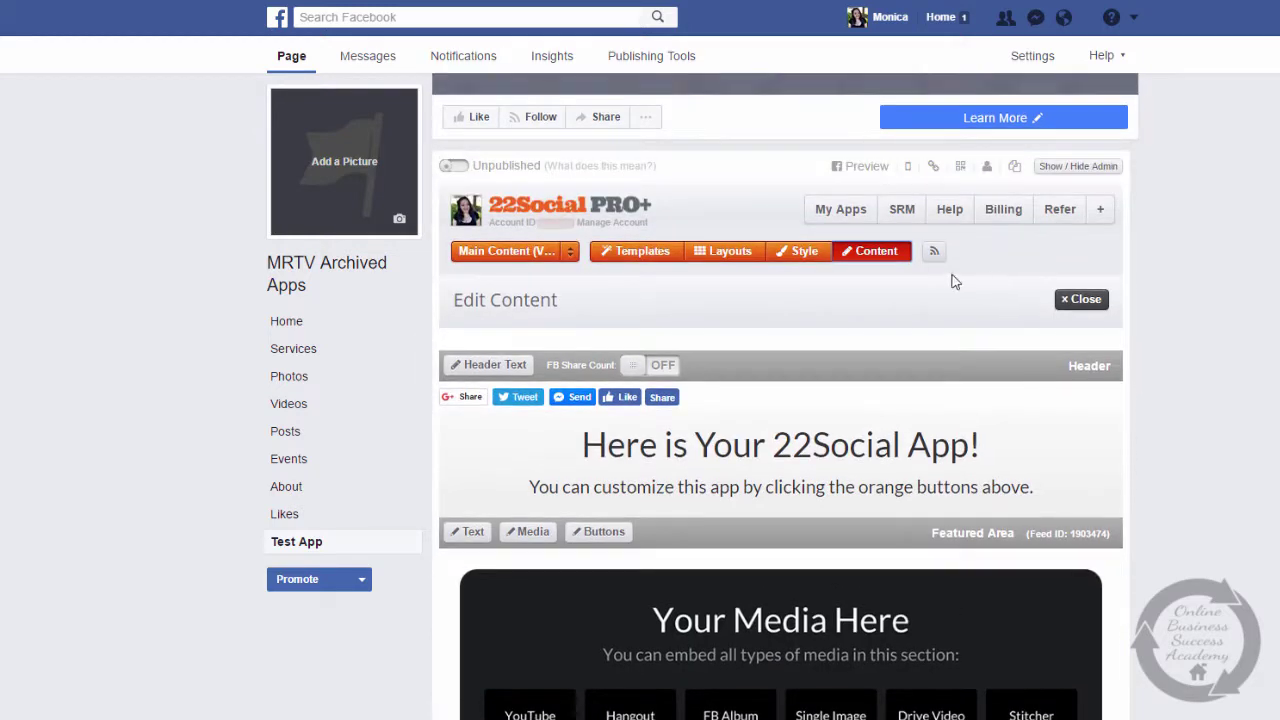
Turn content editing off and back on to compare the plain app with the editable view
{"action": "left_click", "coordinate": [886, 257]}
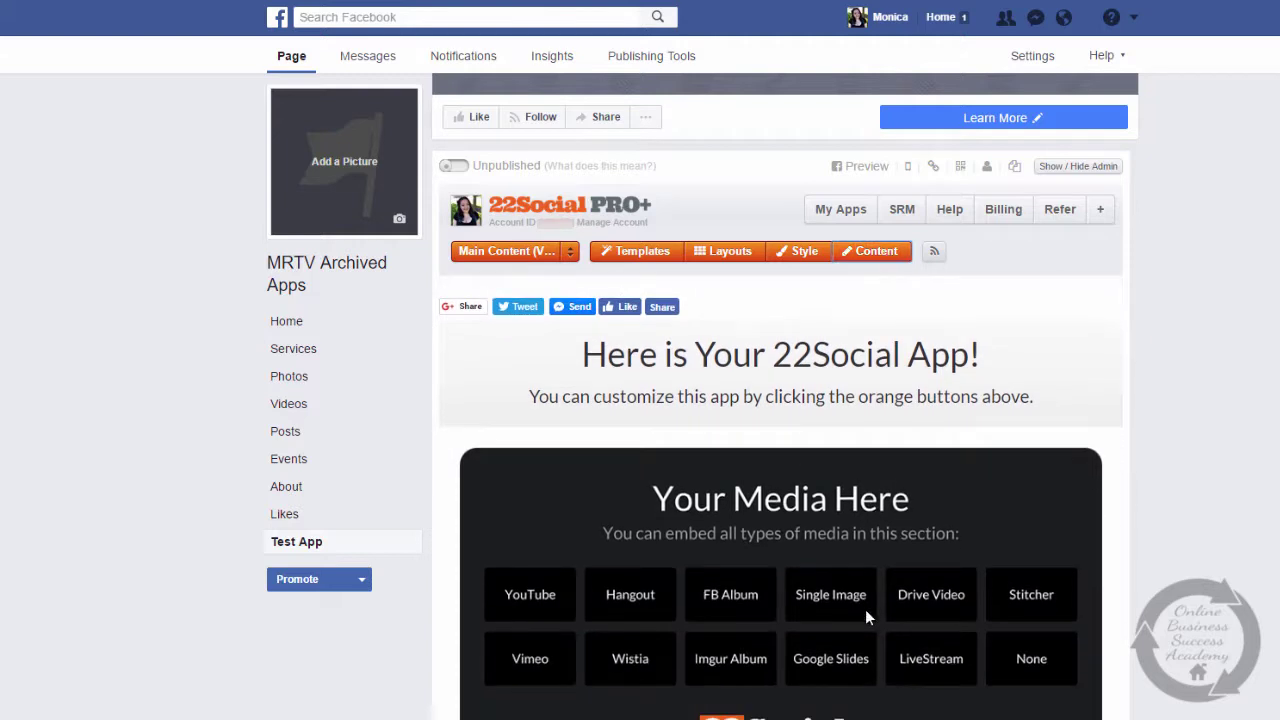
{"action": "left_click_drag", "start_coordinate": [810, 367], "coordinate": [980, 355]}
{"action": "left_click", "coordinate": [886, 257]}
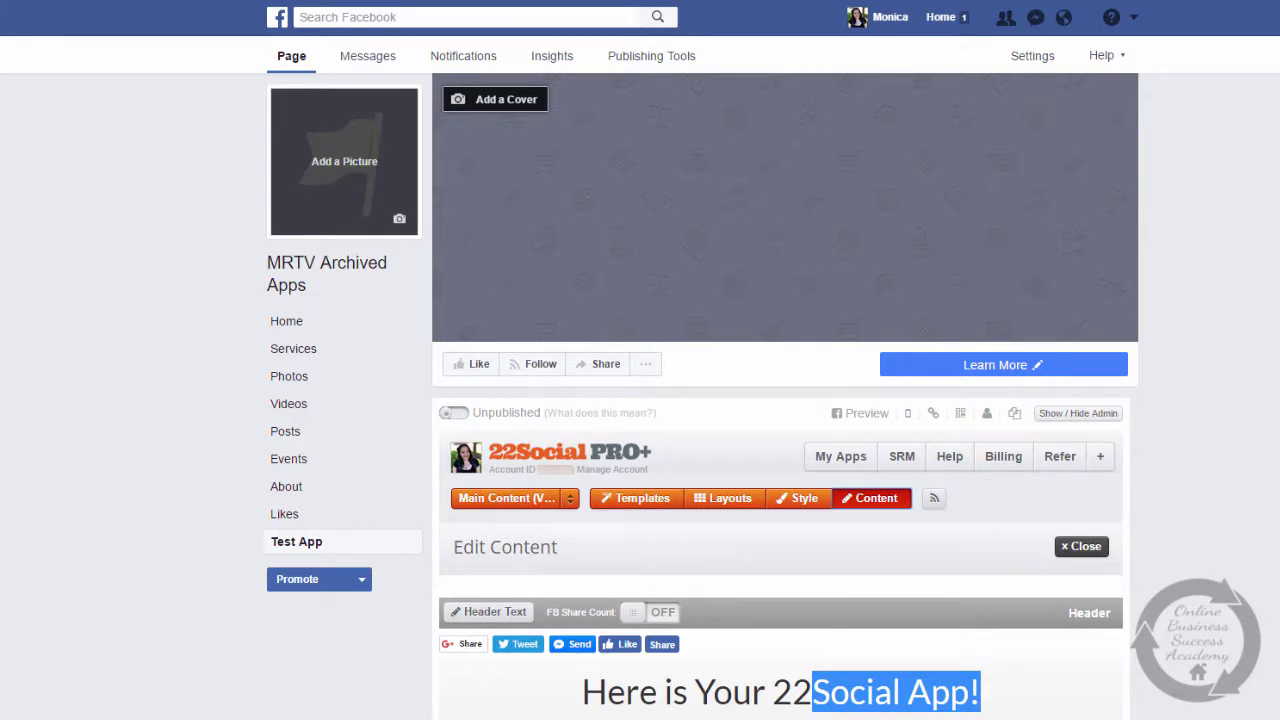
Examine the Featured Area from its text, media and buttons options down to the footer text
{"action": "scroll", "coordinate": [948, 450], "scroll_direction": "down", "scroll_amount": 2}
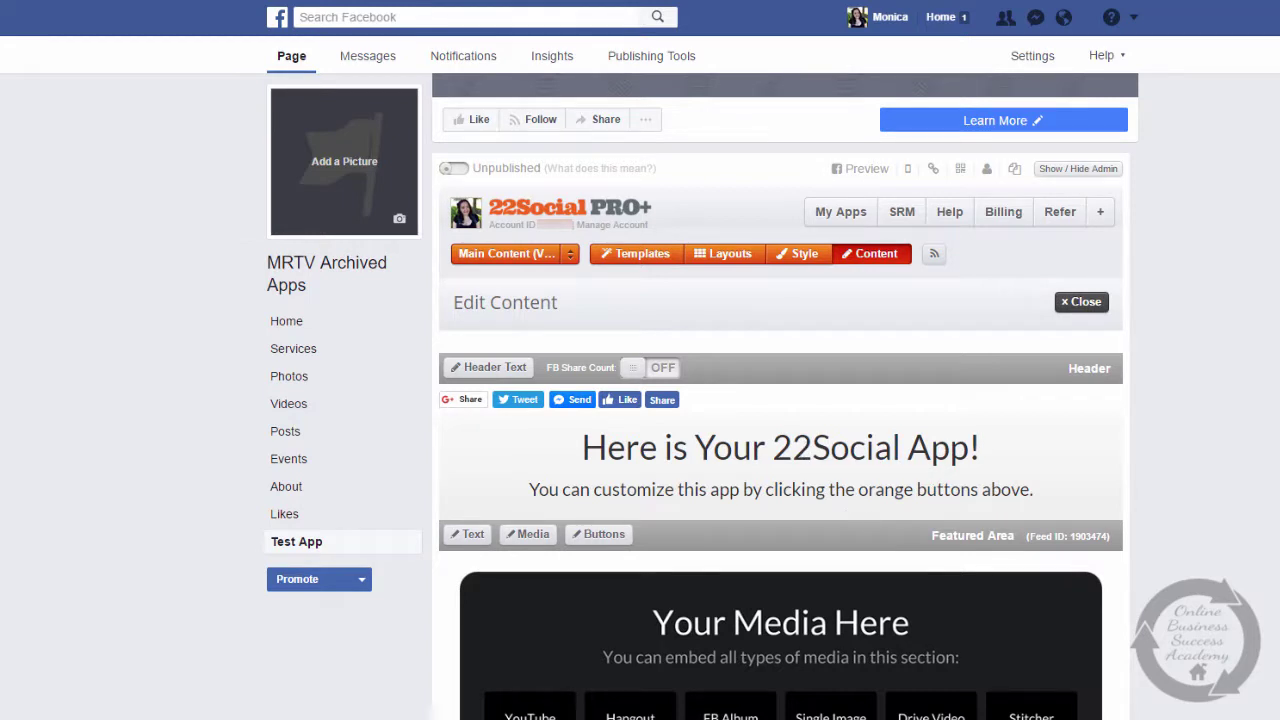
{"action": "scroll", "coordinate": [780, 450], "scroll_direction": "down", "scroll_amount": 2}
{"action": "scroll", "coordinate": [780, 420], "scroll_direction": "down", "scroll_amount": 4}
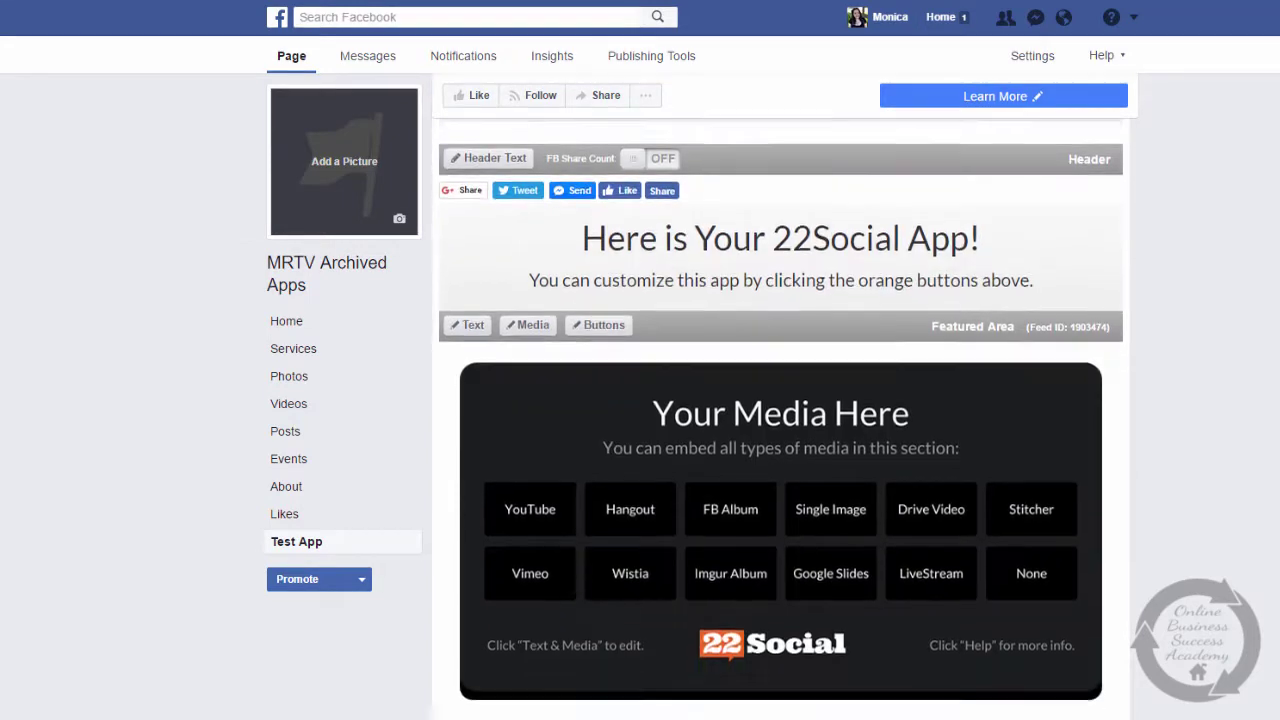
{"action": "scroll", "coordinate": [780, 420], "scroll_direction": "up", "scroll_amount": 4}
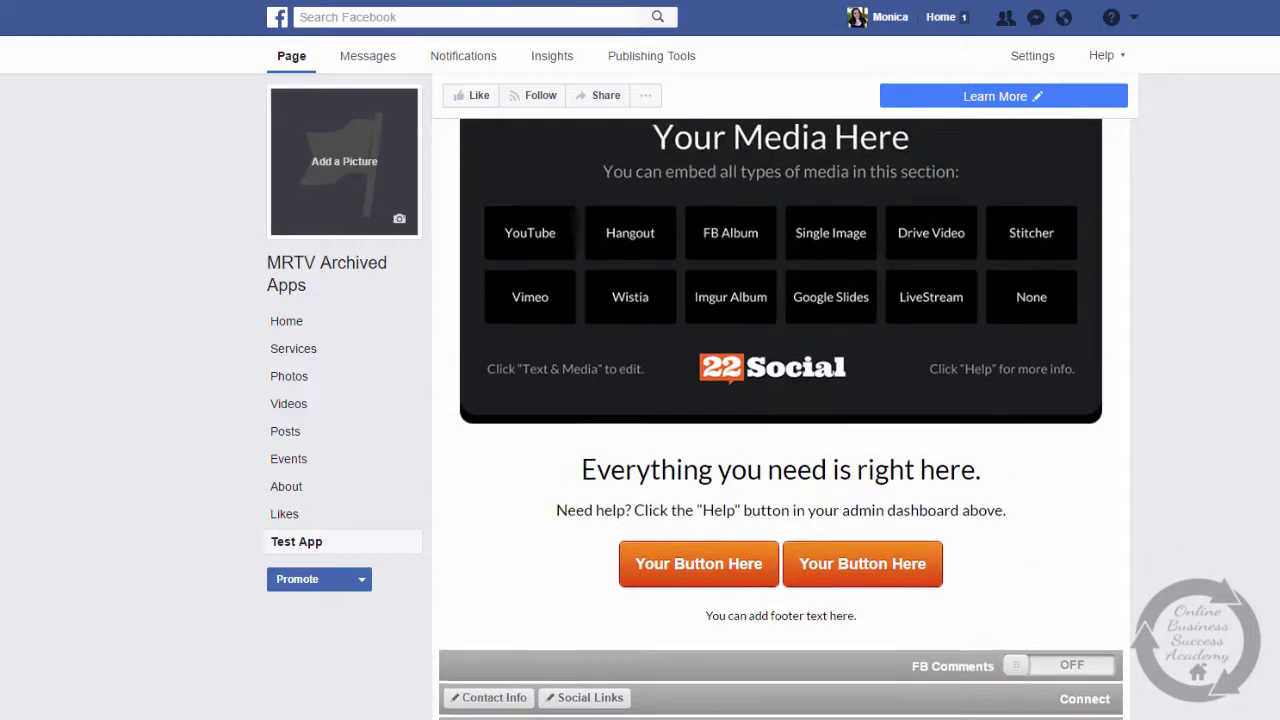
{"action": "scroll", "coordinate": [780, 420], "scroll_direction": "up", "scroll_amount": 1}
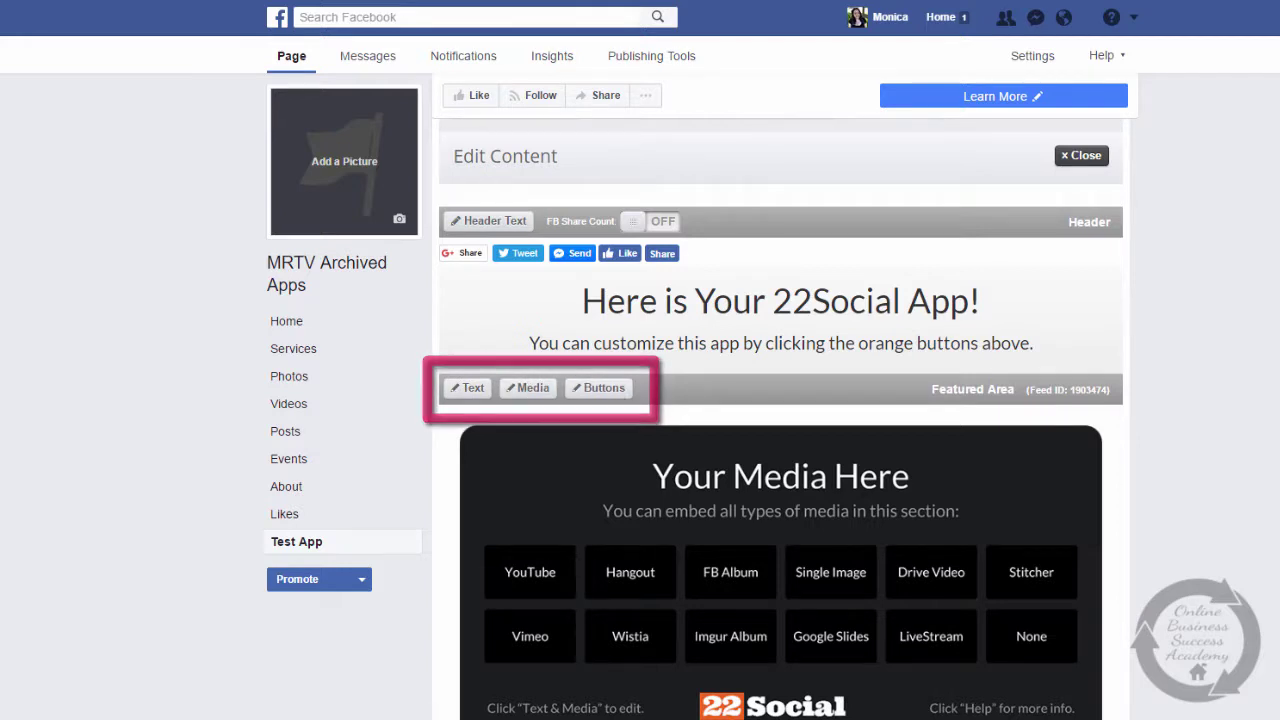
{"action": "scroll", "coordinate": [530, 383], "scroll_direction": "down", "scroll_amount": 2}
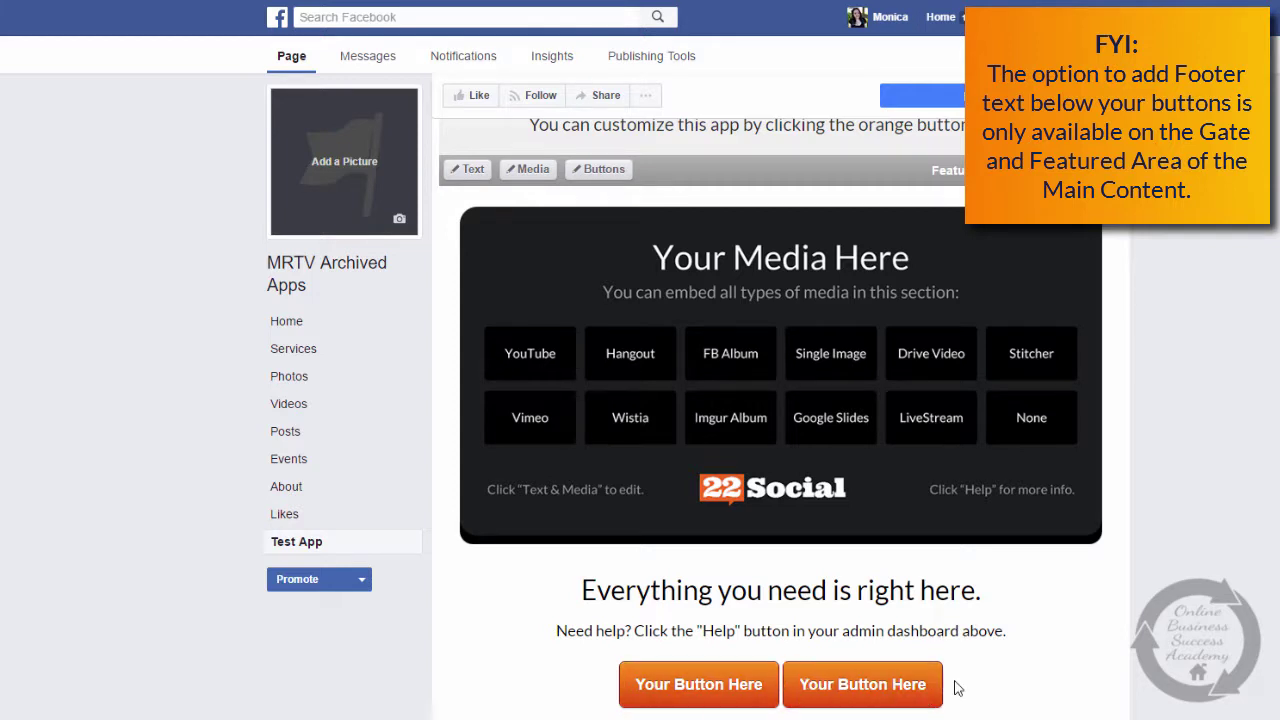
{"action": "scroll", "coordinate": [781, 418], "scroll_direction": "down", "scroll_amount": 1}
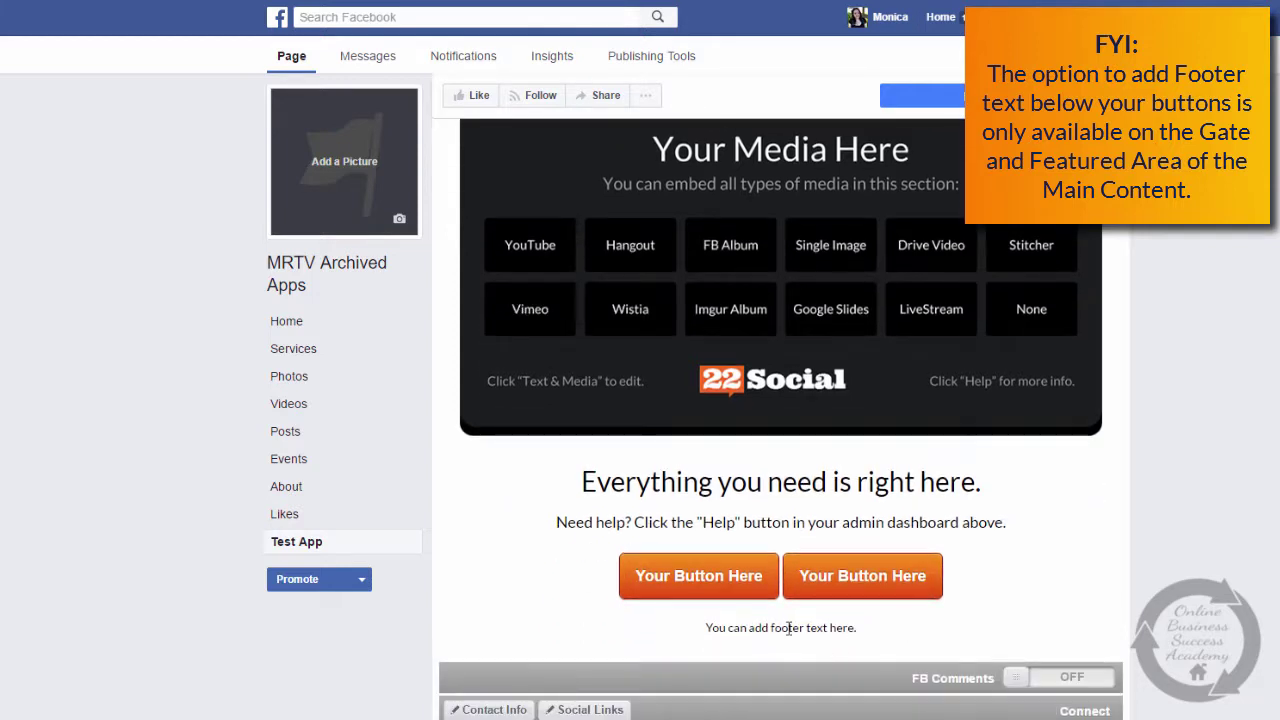
Open the available layouts, browse to slide 3 and apply the Feat + 4 Areas (2 Col) layout
{"action": "scroll", "coordinate": [746, 340], "scroll_direction": "up", "scroll_amount": 5}
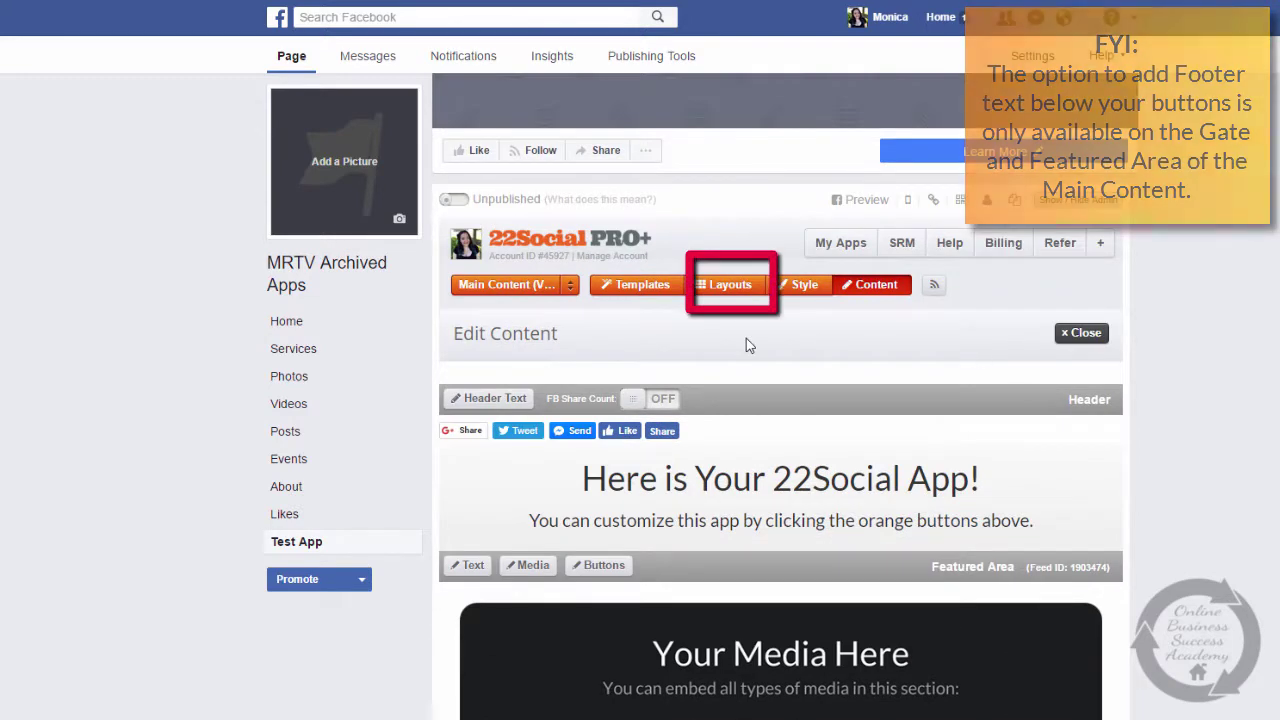
{"action": "left_click", "coordinate": [728, 286]}
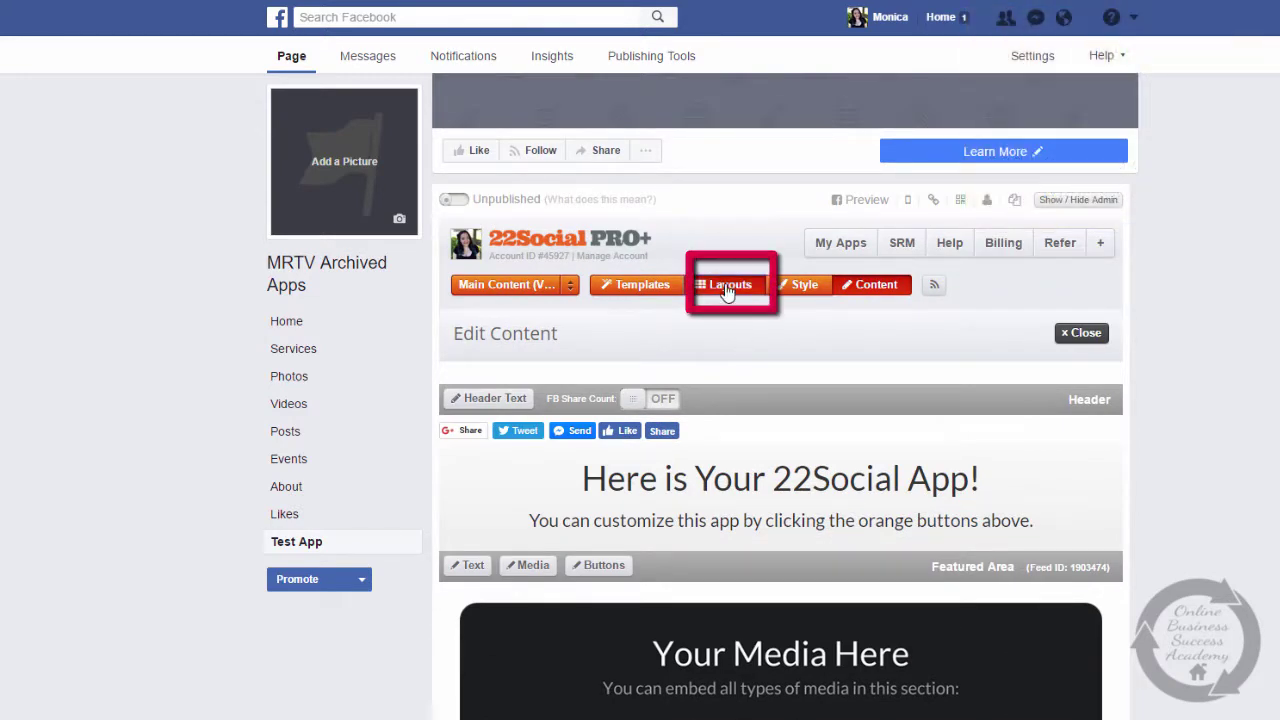
{"action": "scroll", "coordinate": [734, 243], "scroll_direction": "down", "scroll_amount": 5}
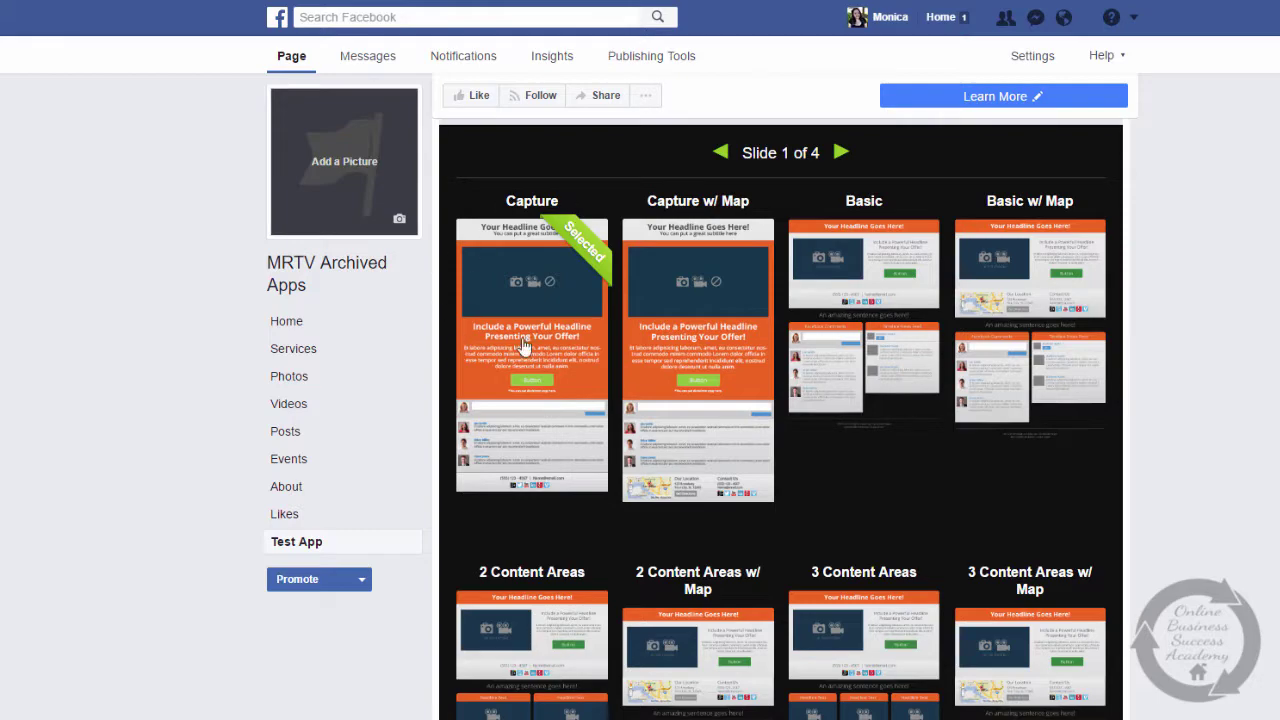
{"action": "left_click", "coordinate": [841, 153]}
{"action": "left_click", "coordinate": [841, 153]}
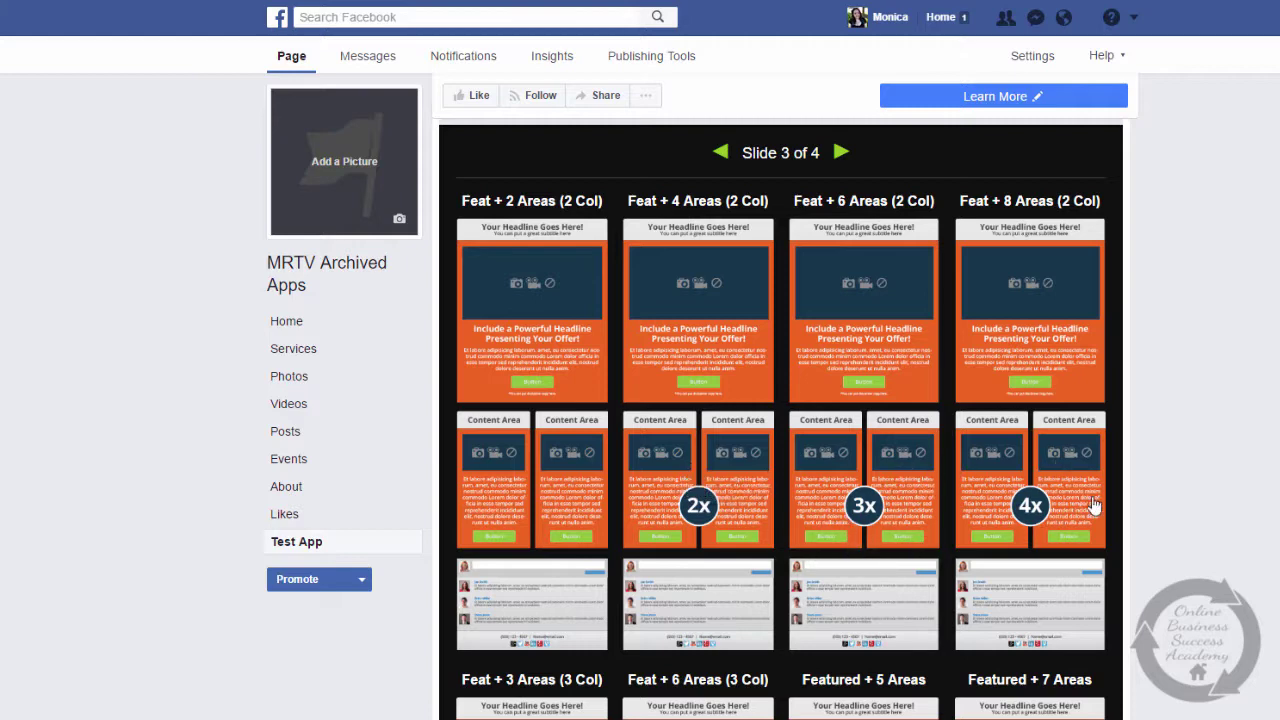
{"action": "left_click", "coordinate": [675, 359]}
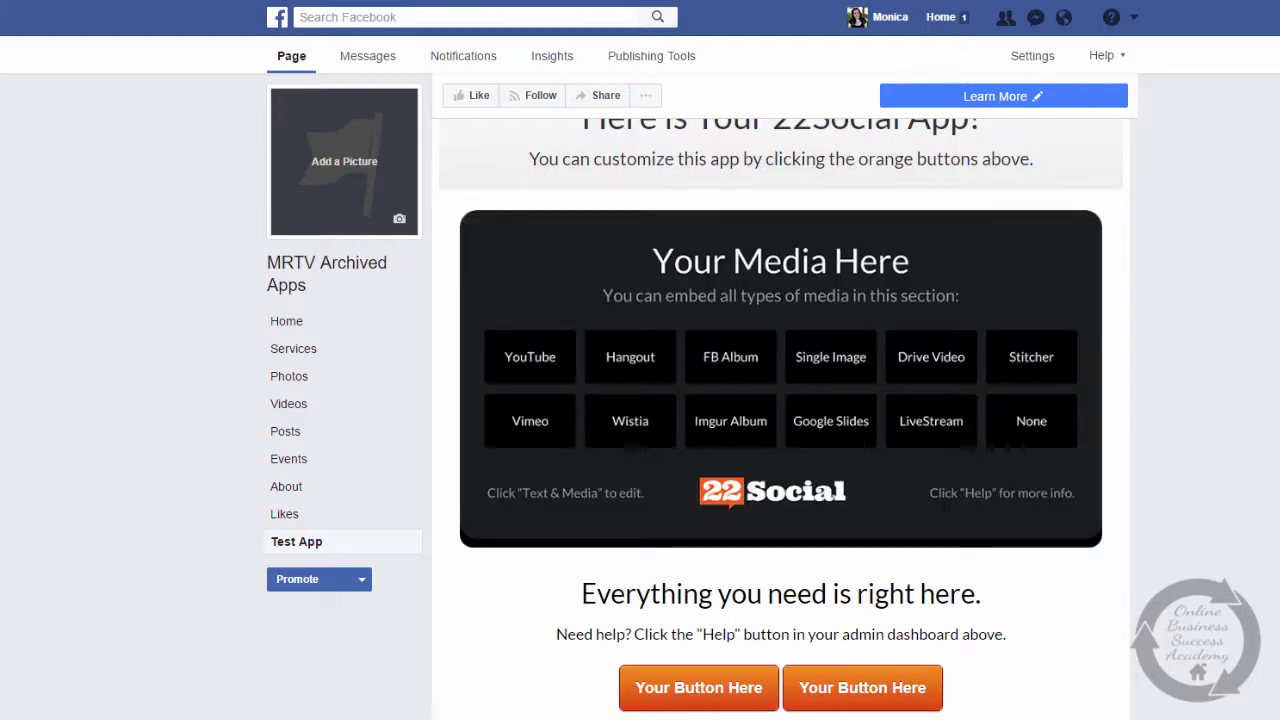
Examine the app with the applied layout, including the two-column content areas below the Featured Area
{"action": "scroll", "coordinate": [780, 420], "scroll_direction": "down", "scroll_amount": 6}
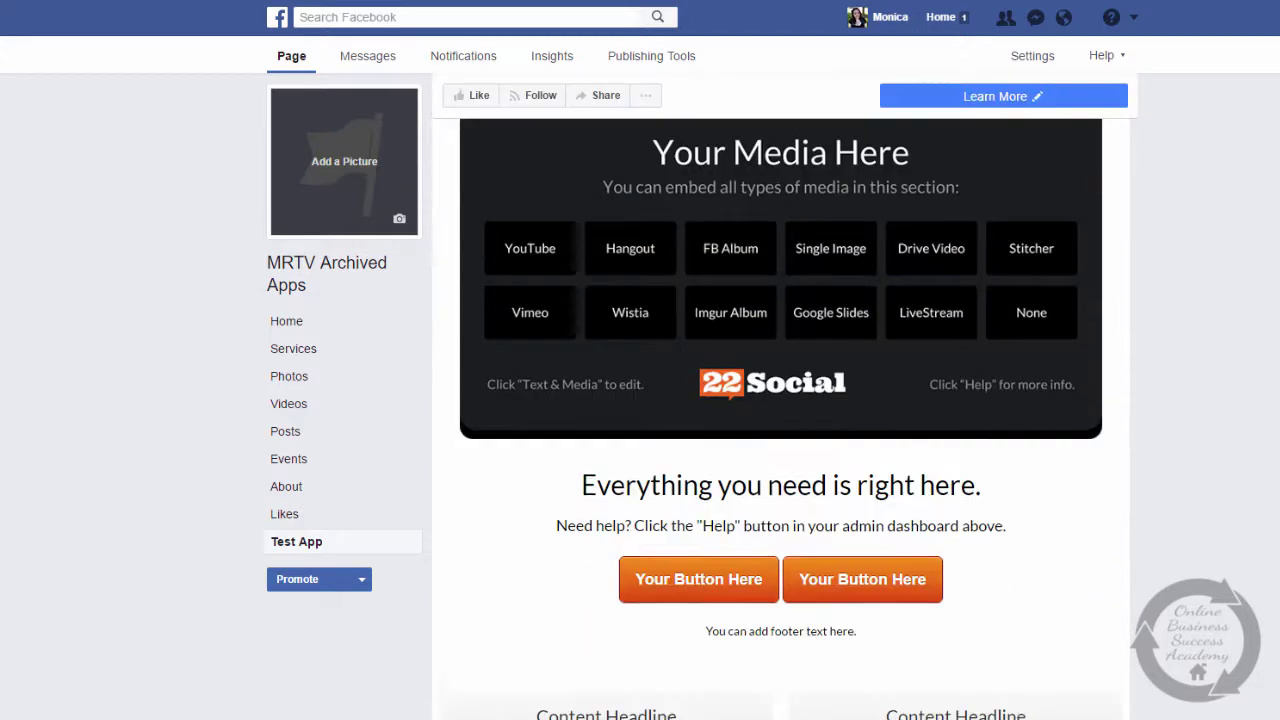
{"action": "scroll", "coordinate": [780, 420], "scroll_direction": "down", "scroll_amount": 5}
{"action": "scroll", "coordinate": [780, 420], "scroll_direction": "up", "scroll_amount": 10}
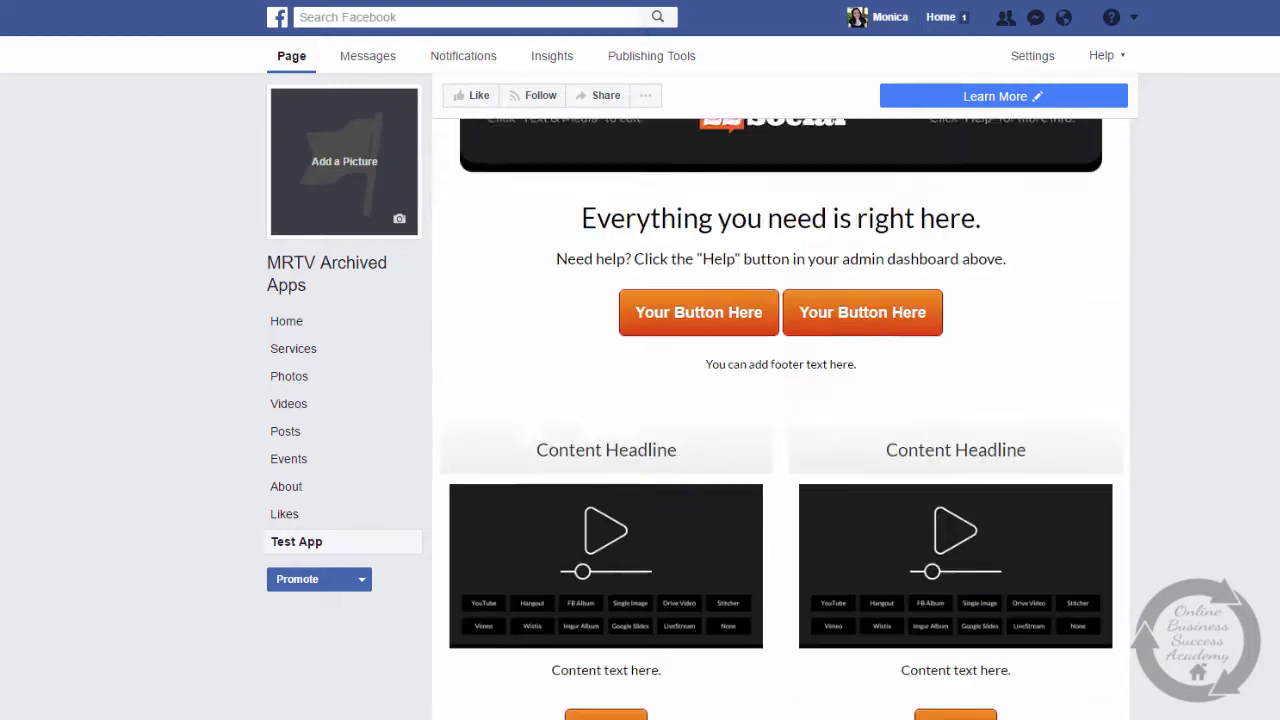
{"action": "scroll", "coordinate": [870, 330], "scroll_direction": "up", "scroll_amount": 2}
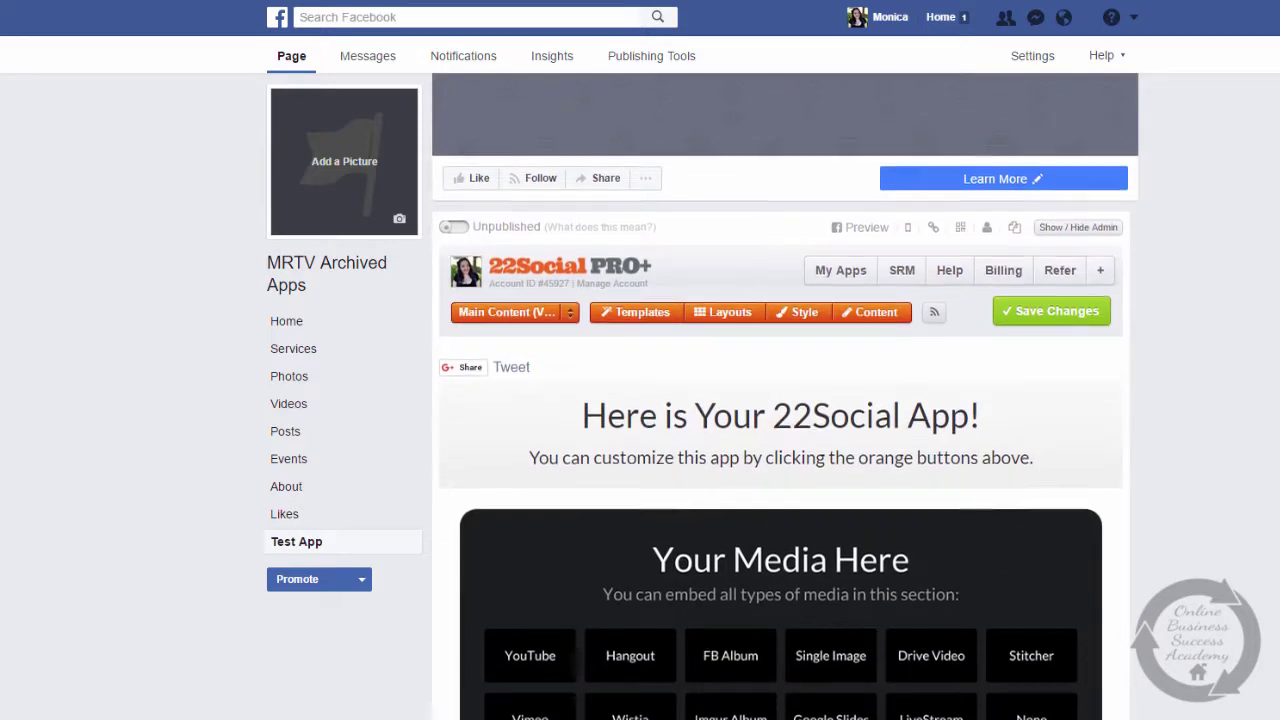
Reopen the content editor and examine the text, media and button options of Content Areas 1 and 2
{"action": "left_click", "coordinate": [870, 328]}
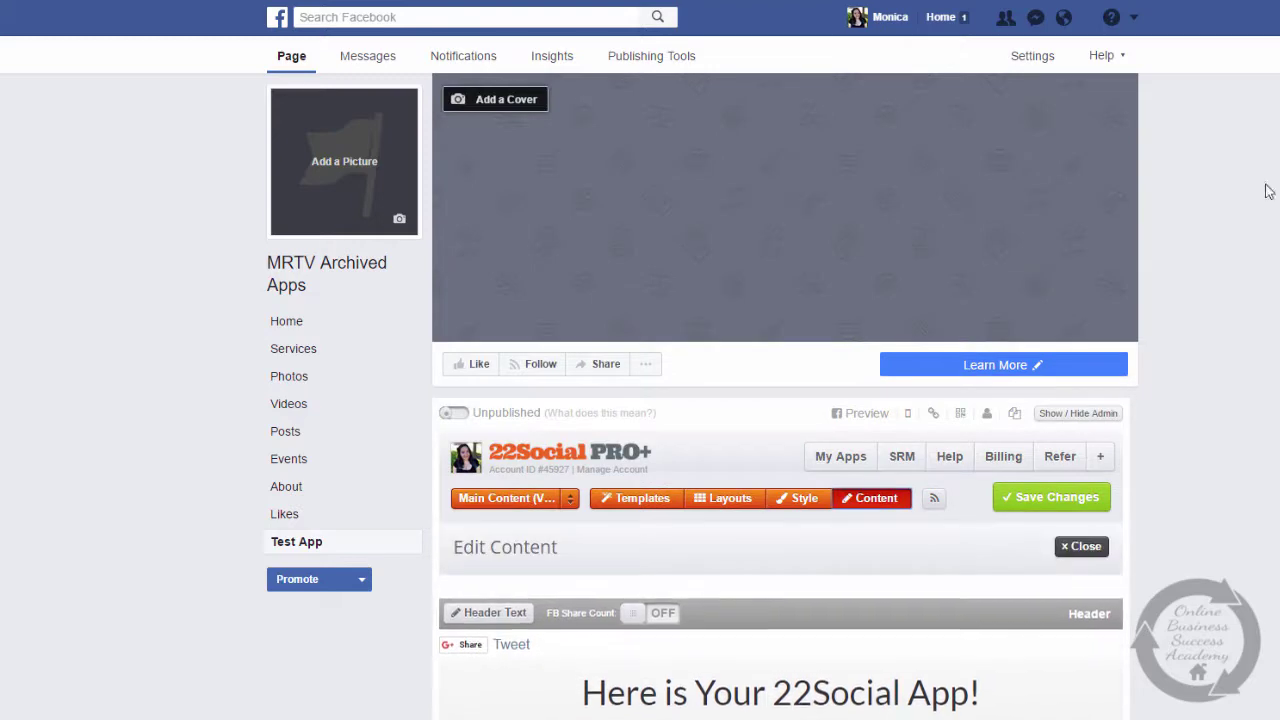
{"action": "scroll", "coordinate": [1266, 191], "scroll_direction": "down", "scroll_amount": 2}
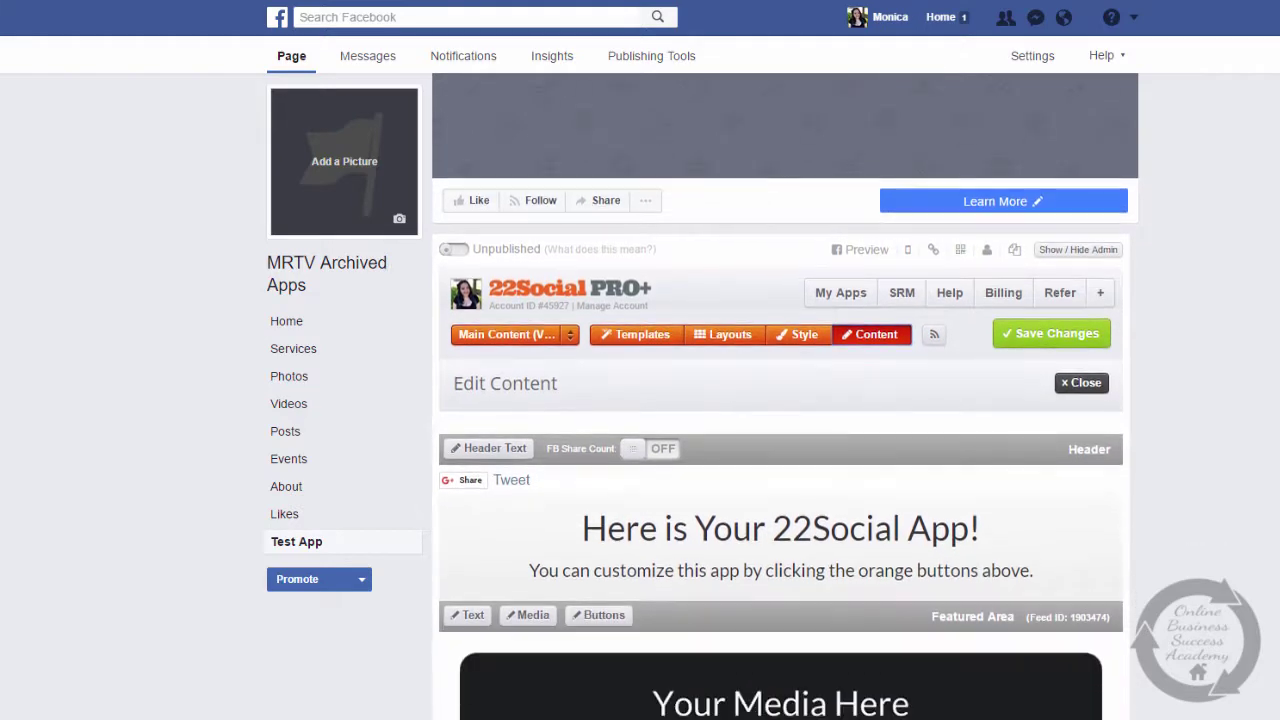
{"action": "left_click", "coordinate": [1040, 333]}
{"action": "scroll", "coordinate": [780, 400], "scroll_direction": "down", "scroll_amount": 5}
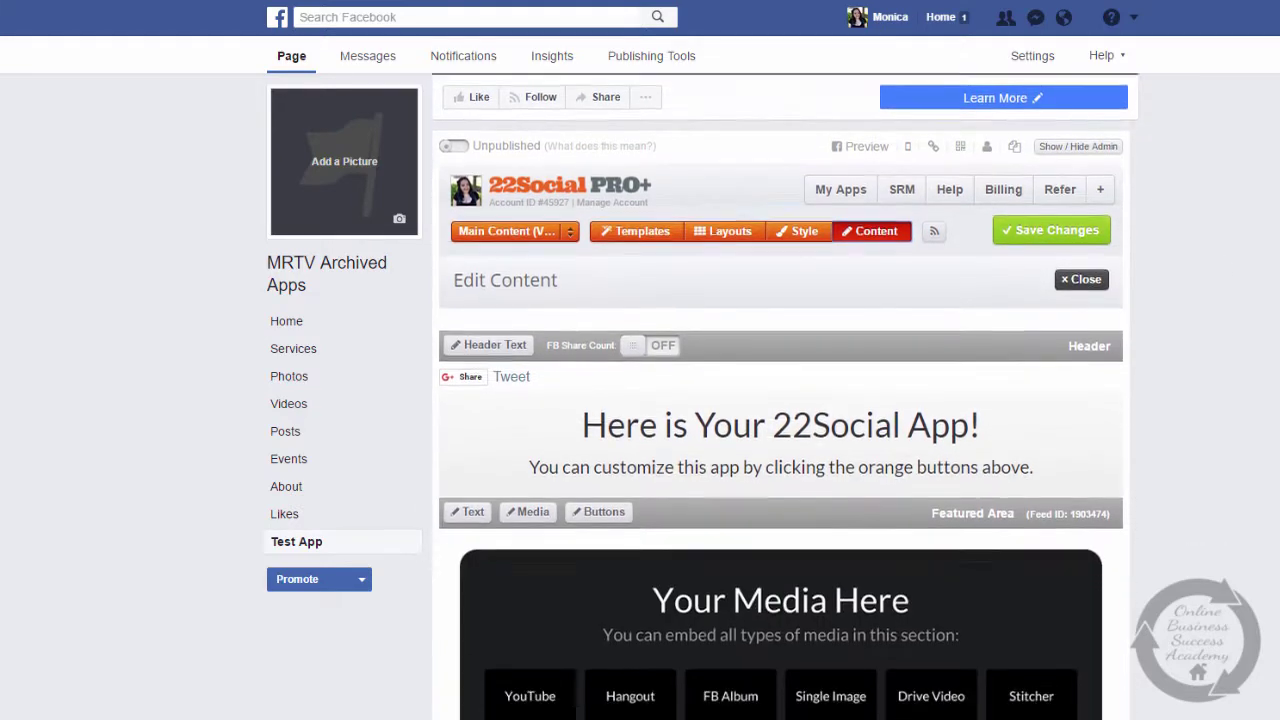
{"action": "scroll", "coordinate": [780, 400], "scroll_direction": "down", "scroll_amount": 5}
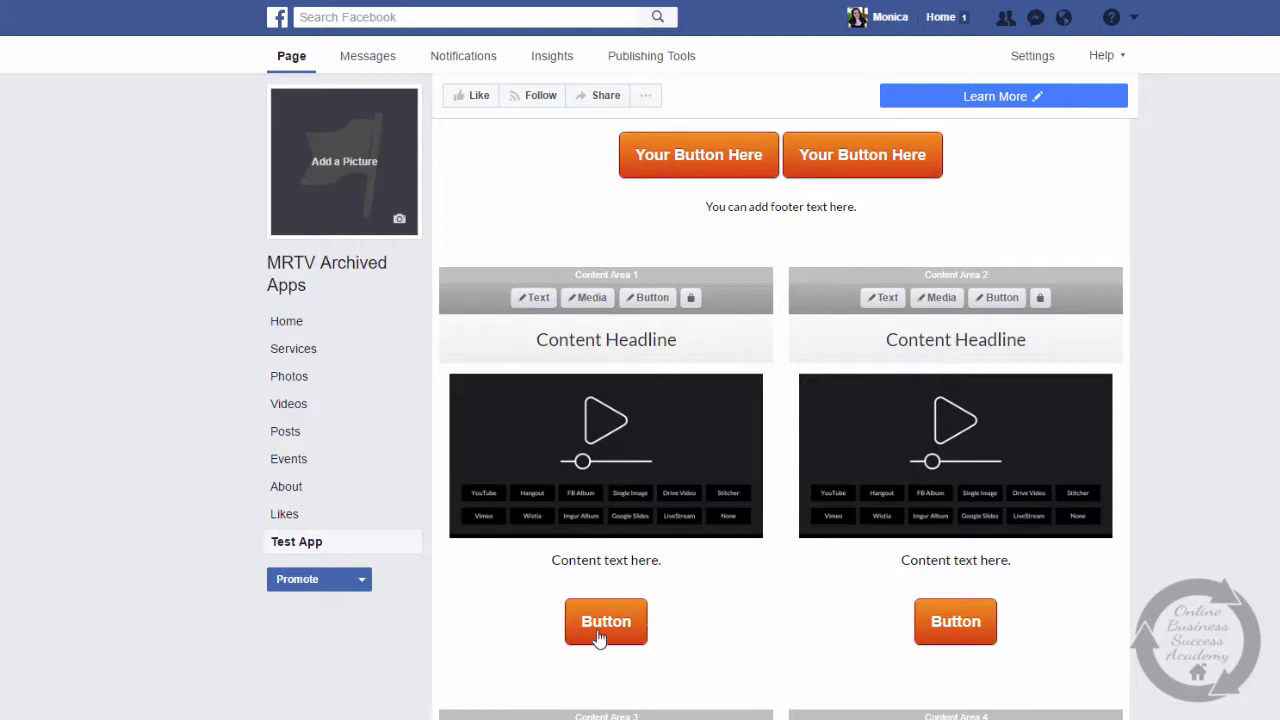
Remove the button from Content Area 1 by setting Button 1's action type to (none) and previewing the change
{"action": "left_click", "coordinate": [650, 297]}
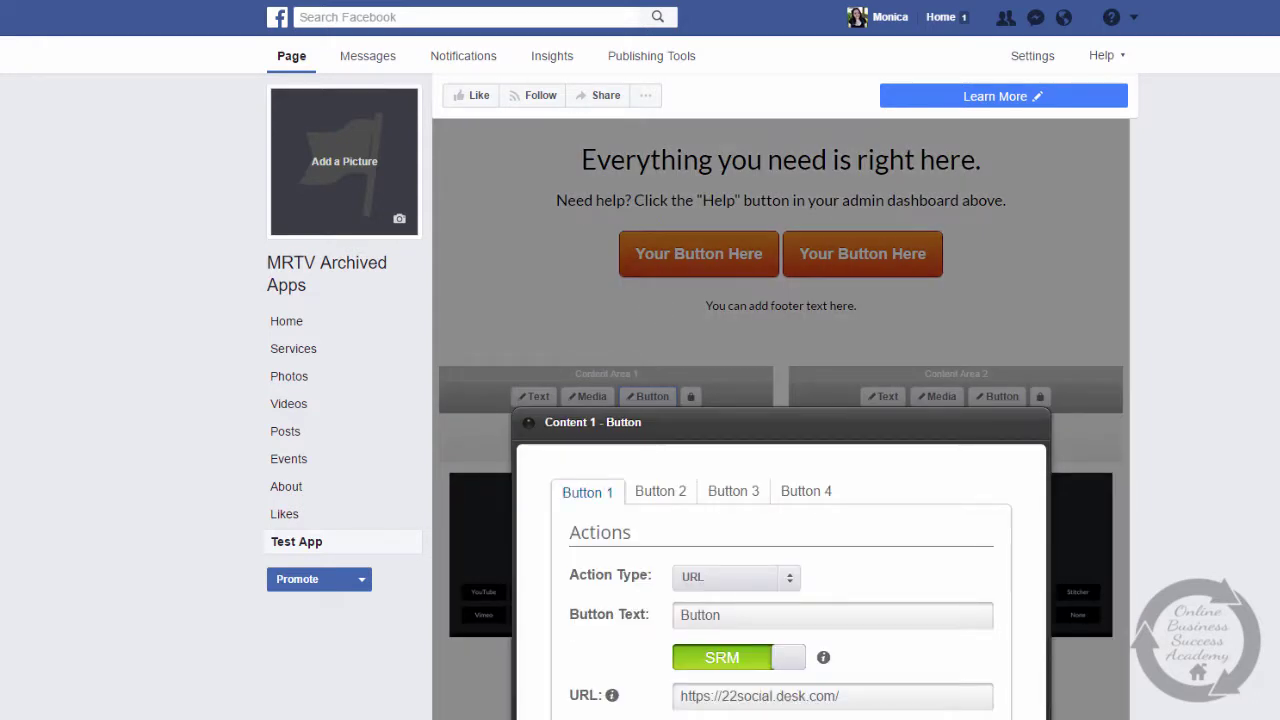
{"action": "scroll", "coordinate": [1078, 341], "scroll_direction": "down", "scroll_amount": 3}
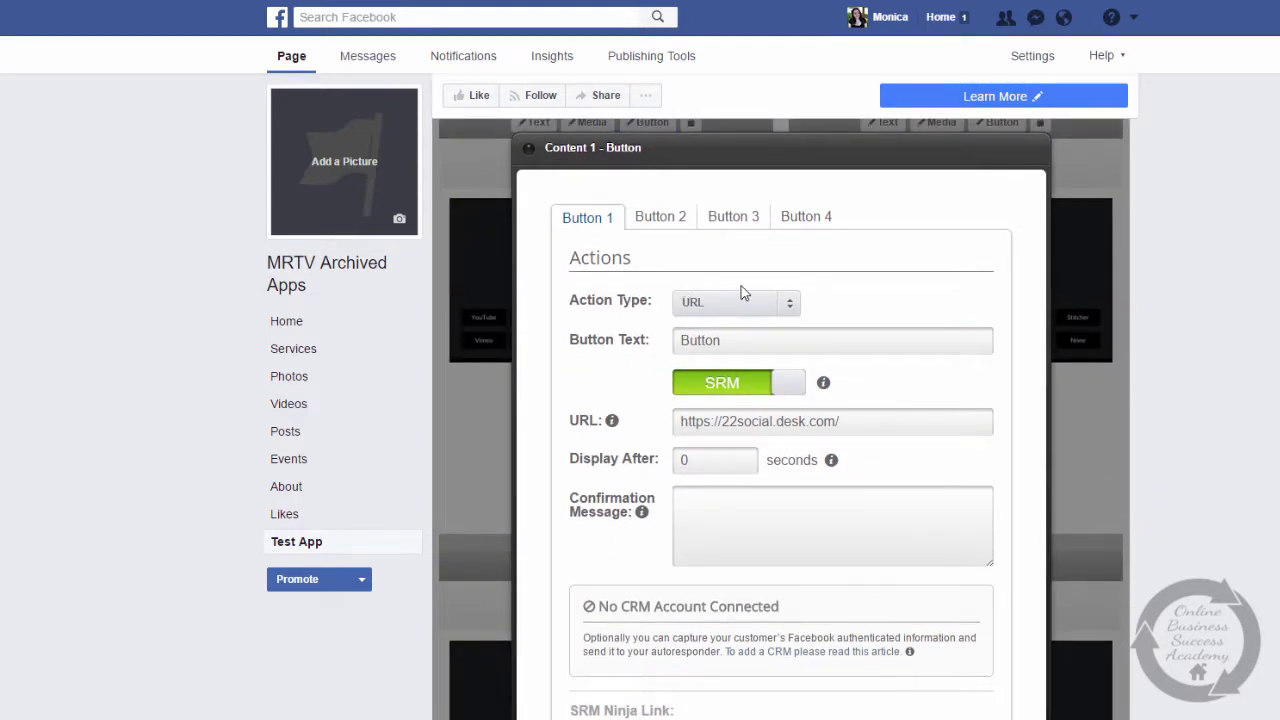
{"action": "left_click", "coordinate": [790, 304]}
{"action": "left_click", "coordinate": [710, 395]}
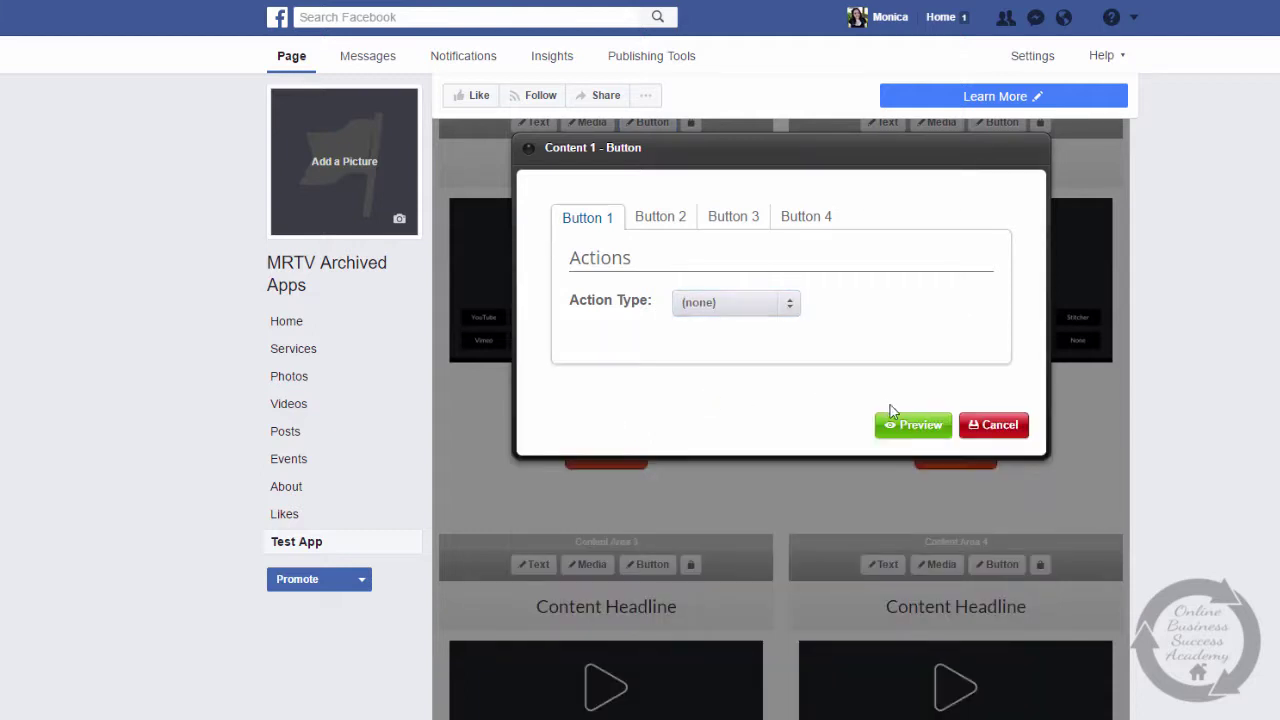
{"action": "left_click", "coordinate": [930, 428]}
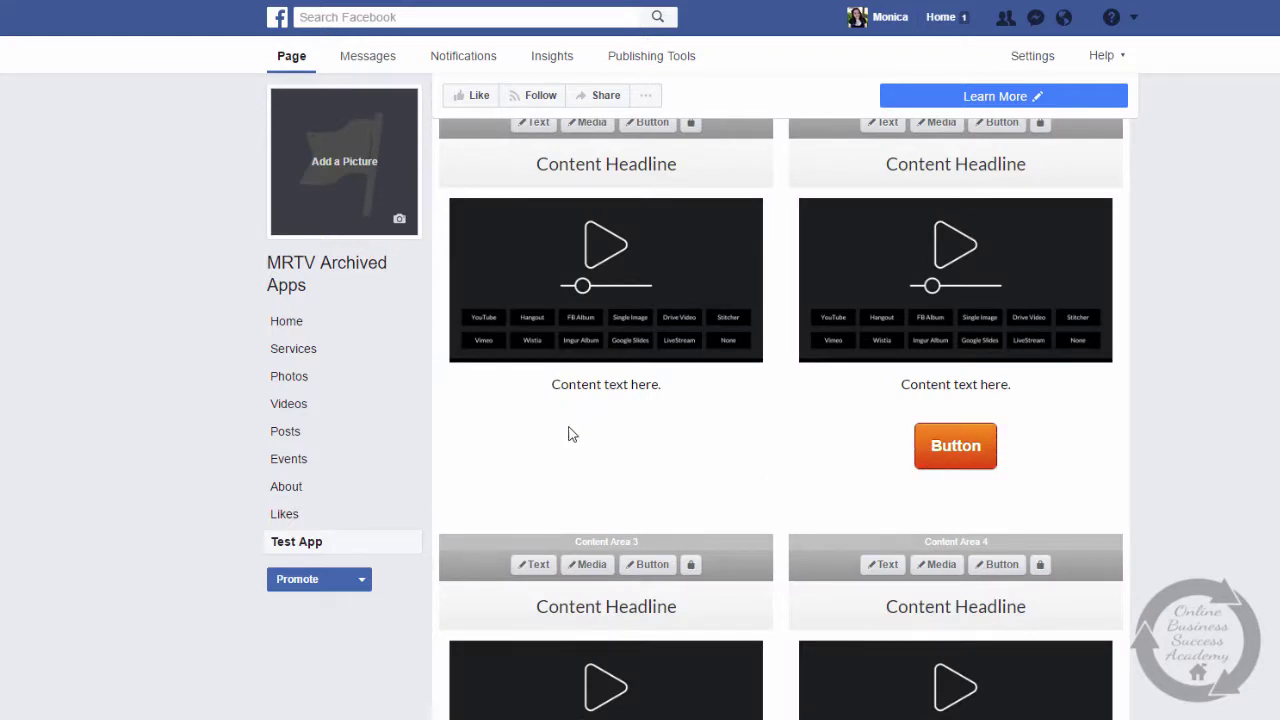
Open Content Area 2's media editor and examine the image, audio, social, live-stream and extra media types available for Media 1
{"action": "scroll", "coordinate": [1076, 411], "scroll_direction": "up", "scroll_amount": 2}
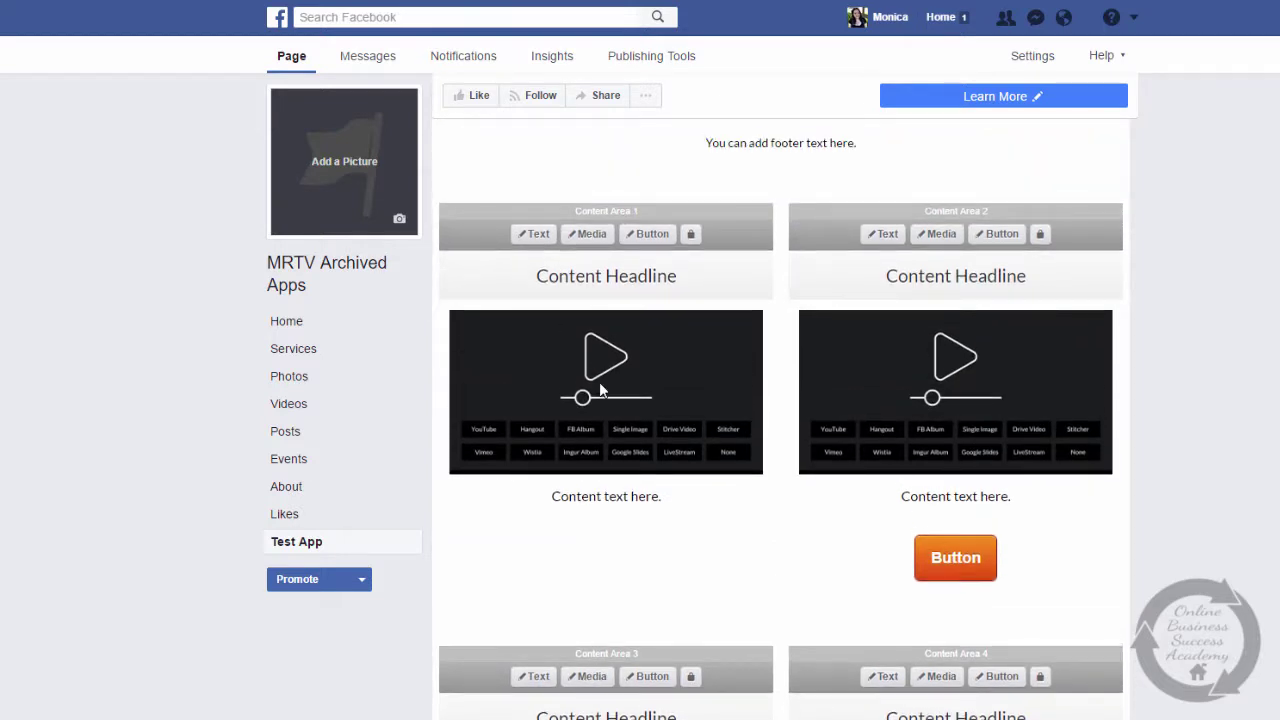
{"action": "left_click", "coordinate": [938, 240]}
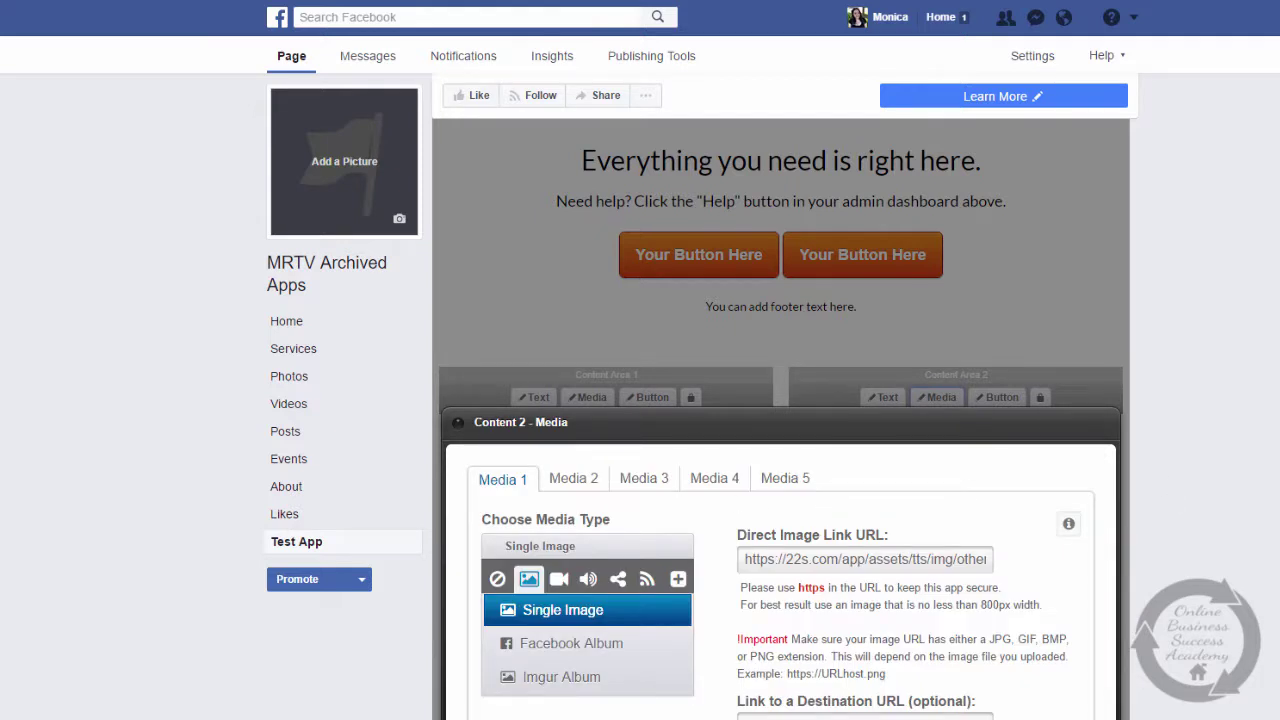
{"action": "scroll", "coordinate": [898, 404], "scroll_direction": "down", "scroll_amount": 2}
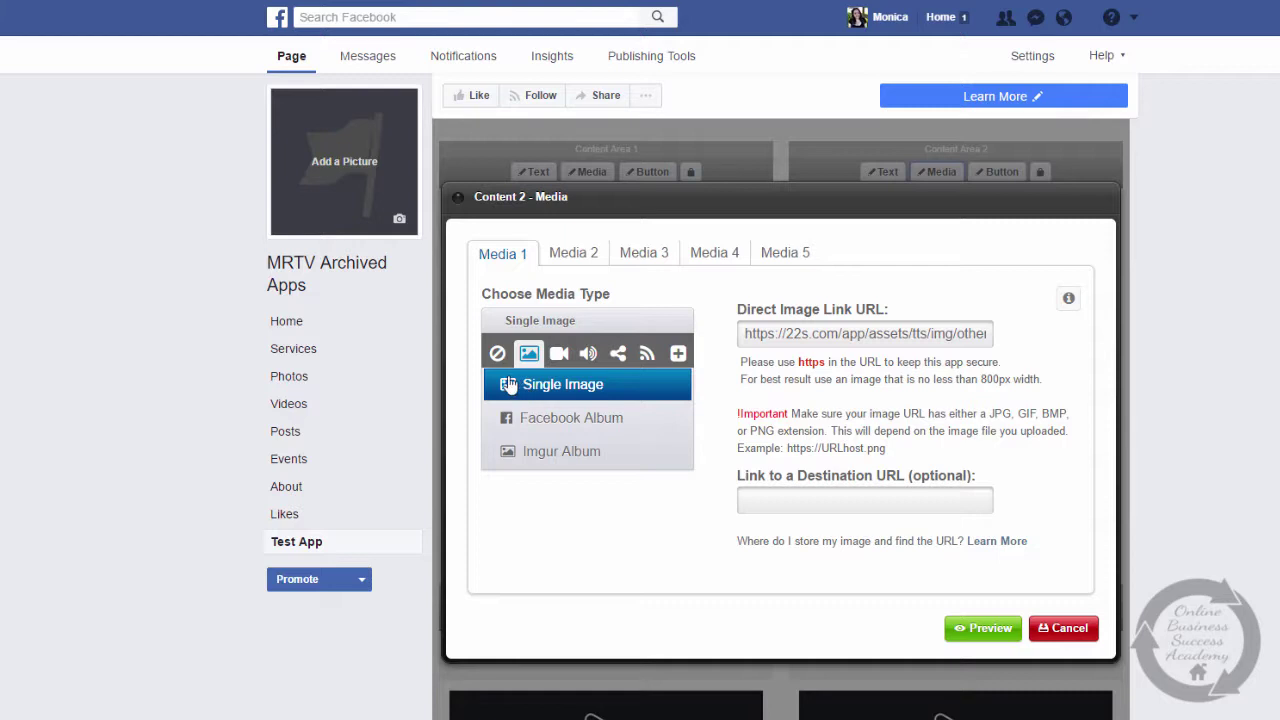
{"action": "left_click", "coordinate": [558, 355]}
{"action": "left_click", "coordinate": [586, 358]}
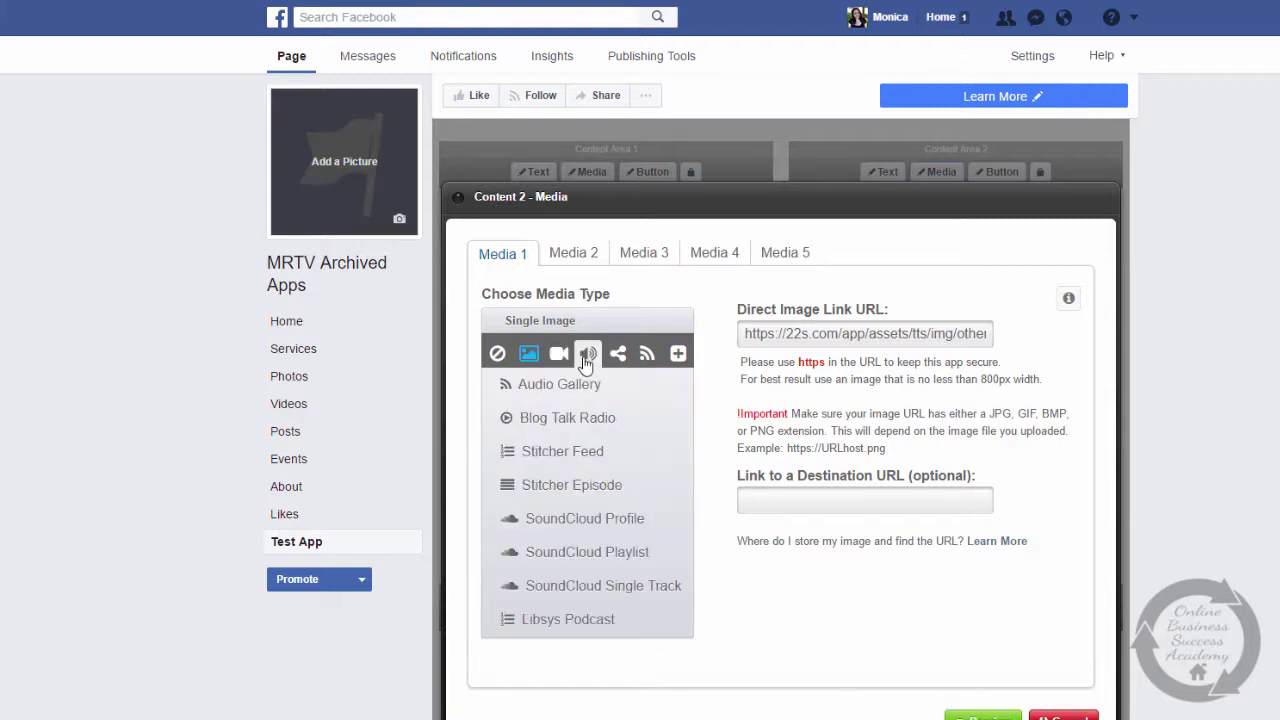
{"action": "left_click", "coordinate": [617, 358]}
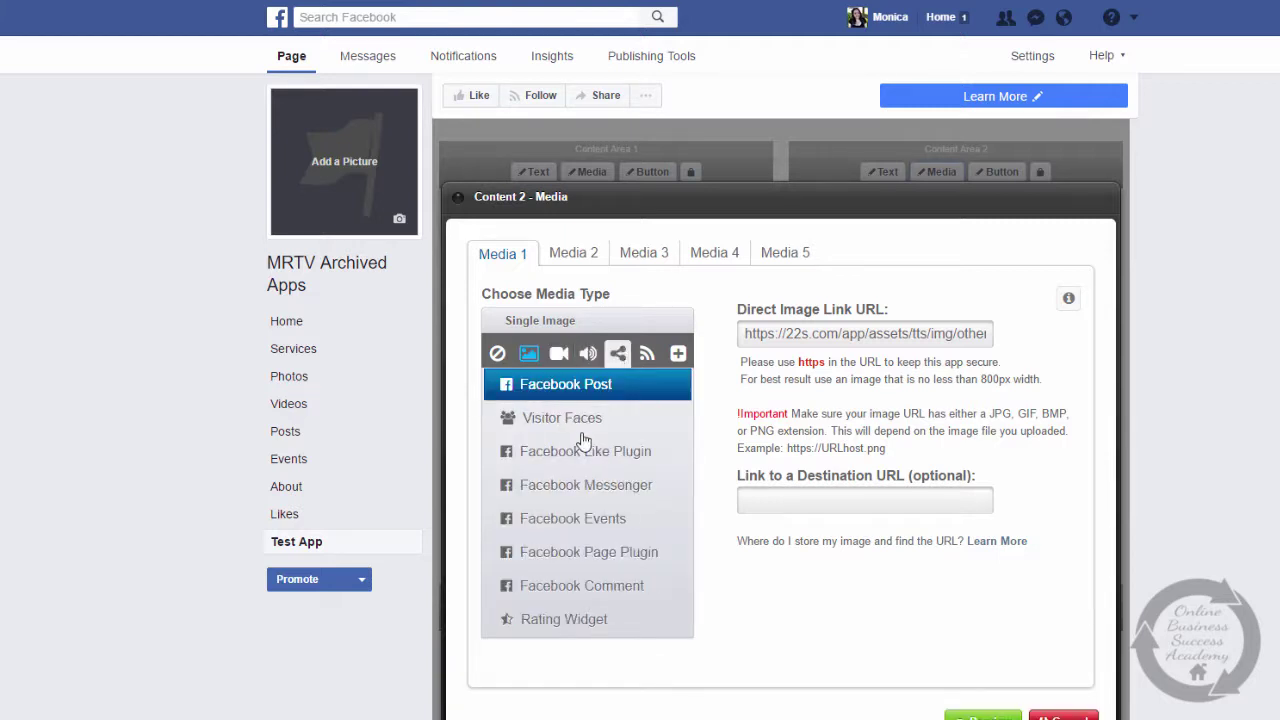
{"action": "left_click", "coordinate": [648, 356]}
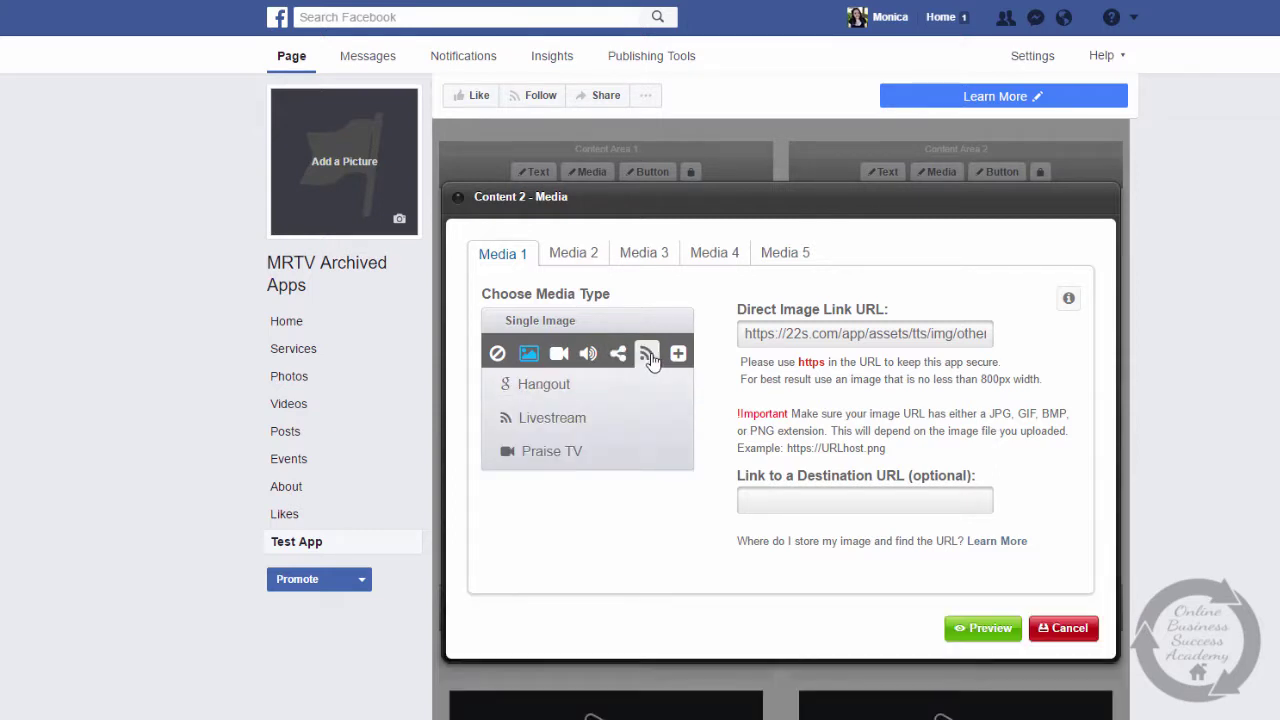
{"action": "left_click", "coordinate": [678, 357]}
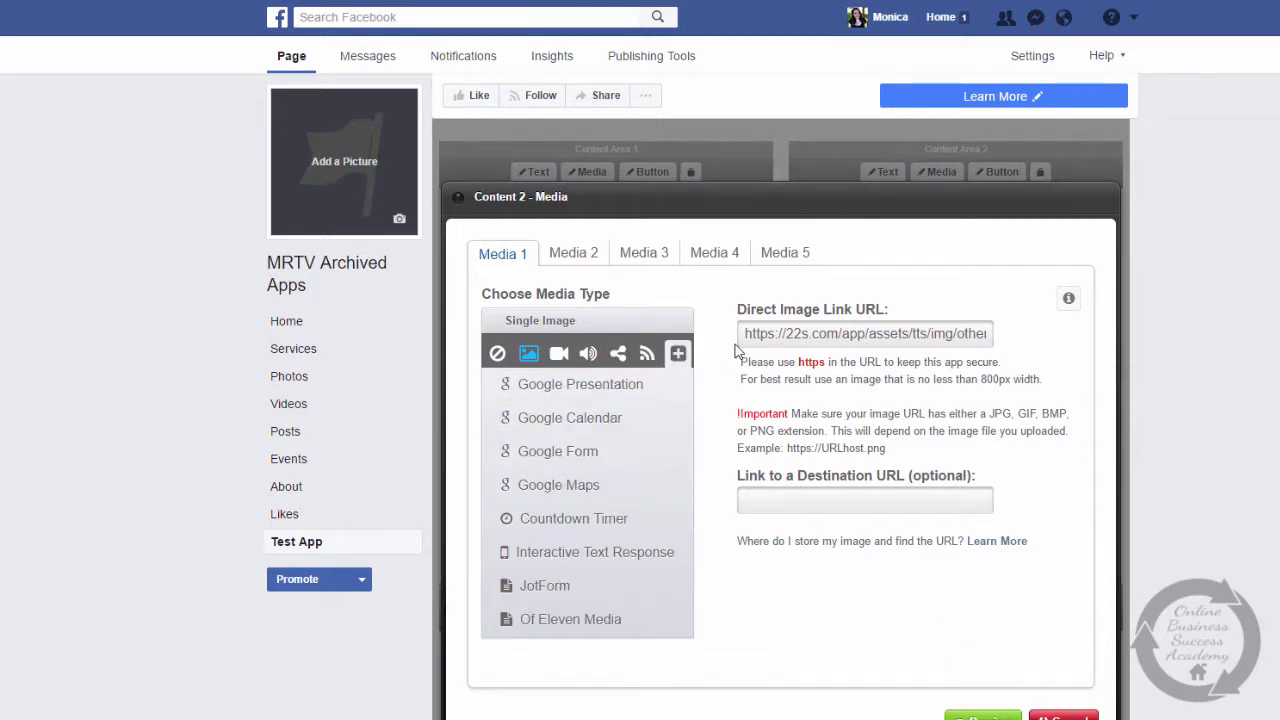
Set Content Area 2's Media 1 type to a YouTube video and activate its YouTube Share URL for editing
{"action": "left_click", "coordinate": [559, 356]}
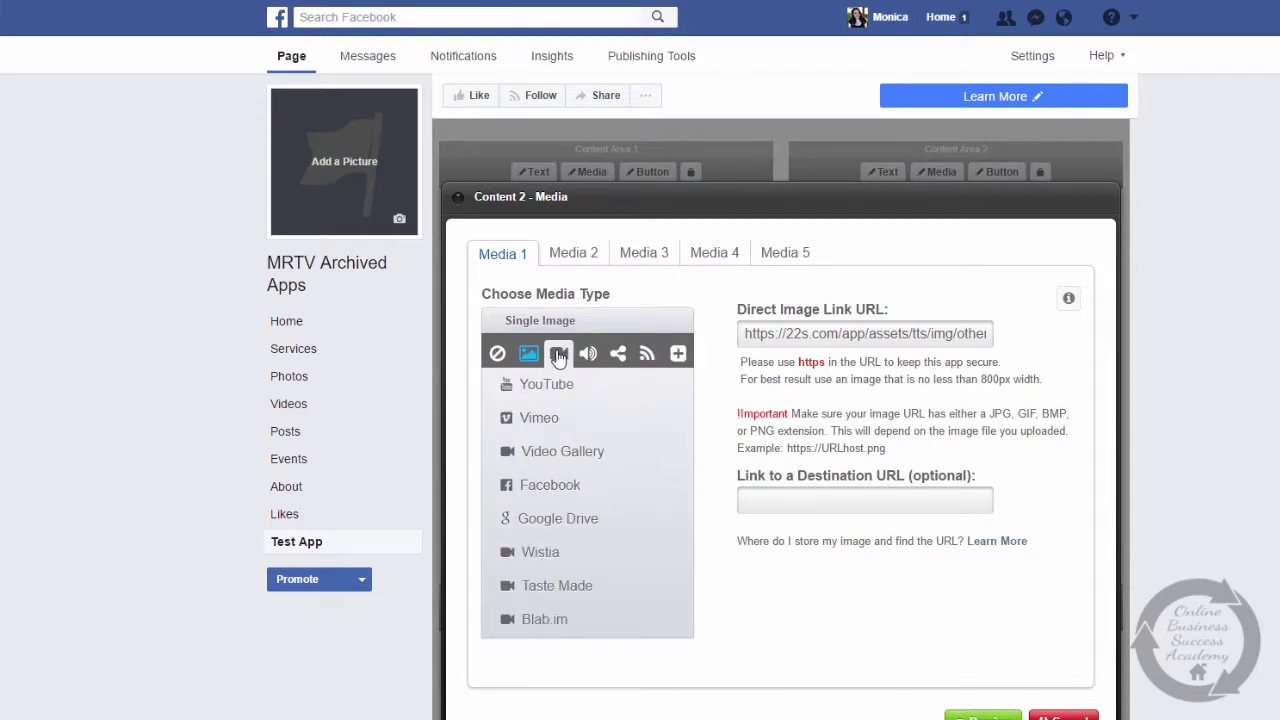
{"action": "left_click", "coordinate": [540, 388]}
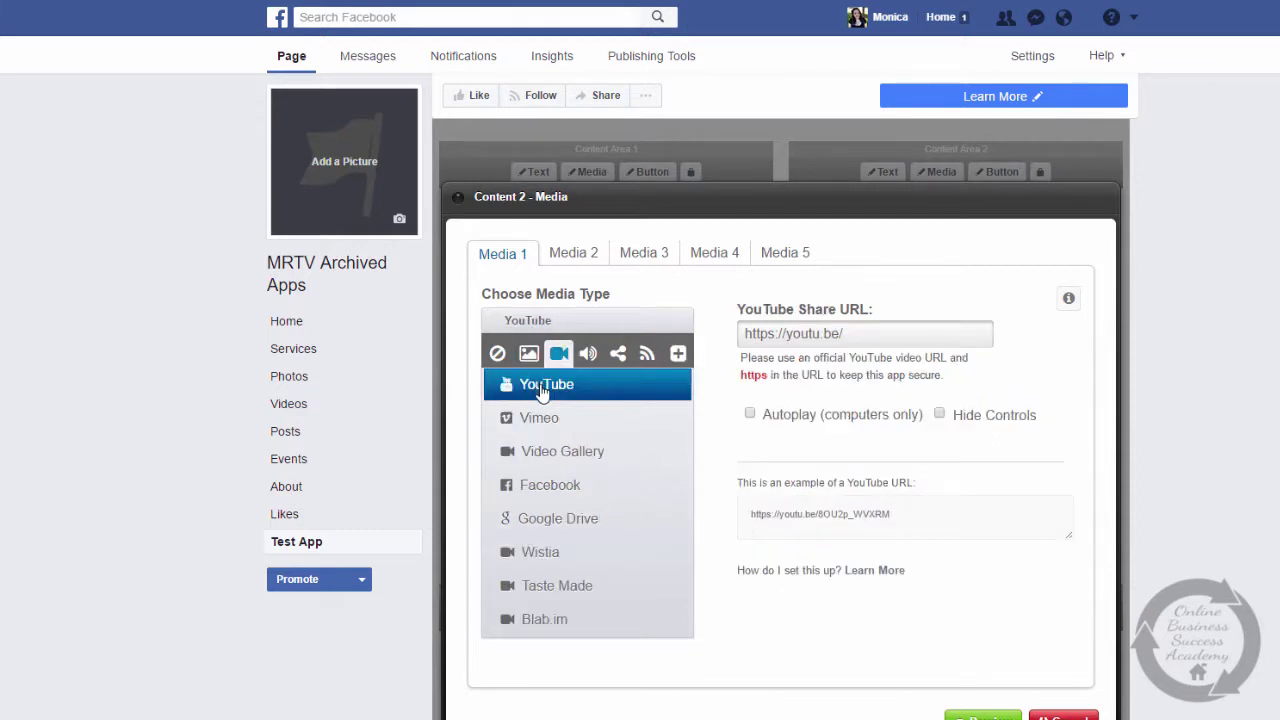
{"action": "left_click", "coordinate": [872, 333]}
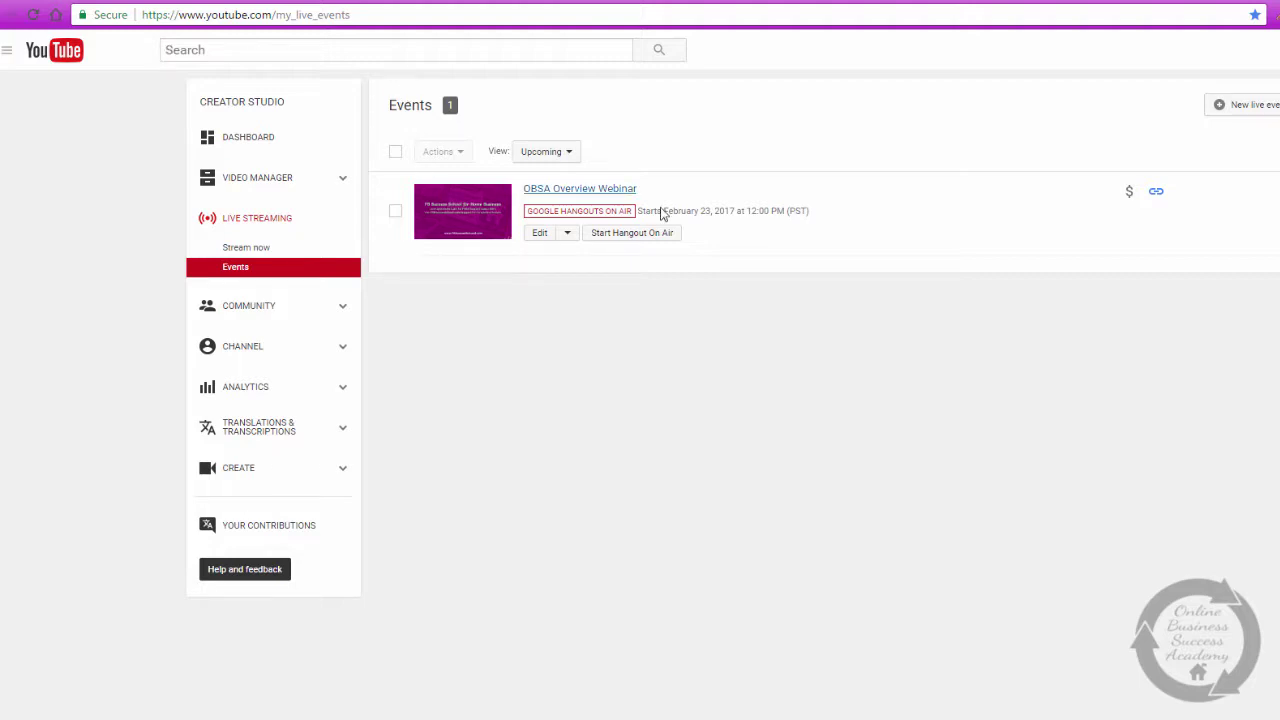
Switch to YouTube, open the scheduled OBSA Overview Webinar and select the video ID vOnxsJiMoUI in its watch URL
{"action": "left_click", "coordinate": [495, 230]}
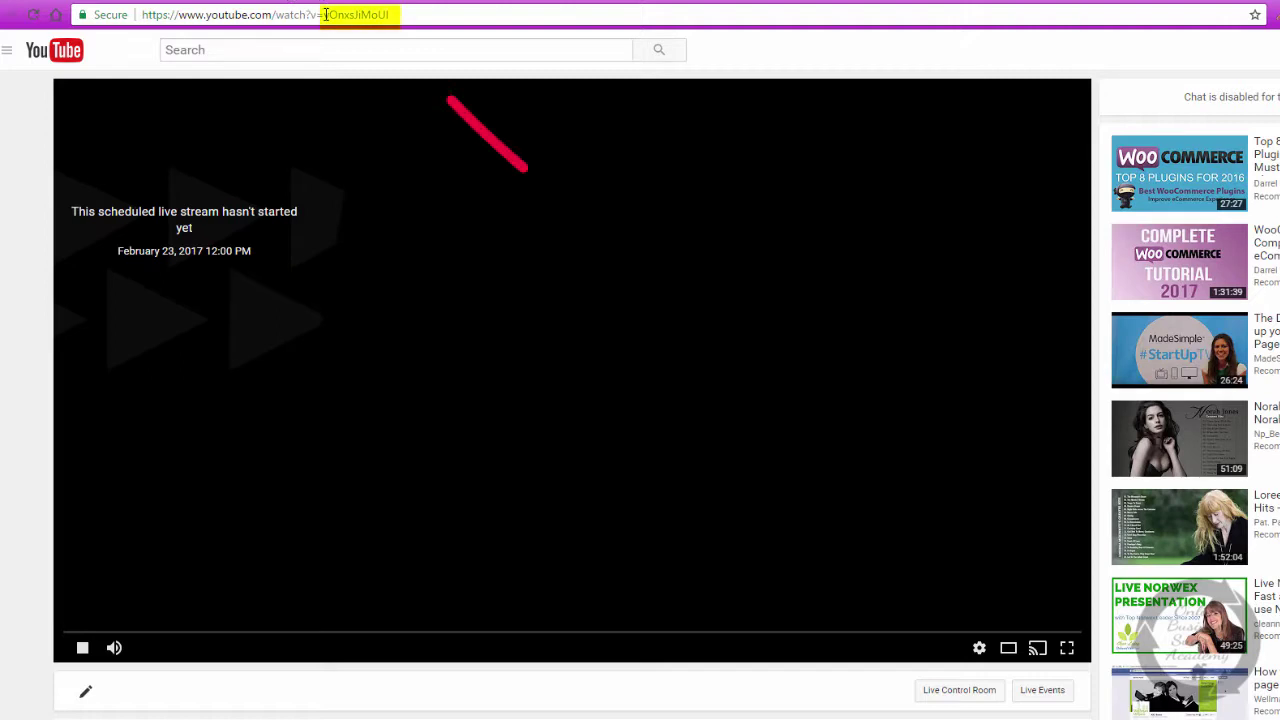
{"action": "left_click_drag", "start_coordinate": [323, 10], "coordinate": [385, 12]}
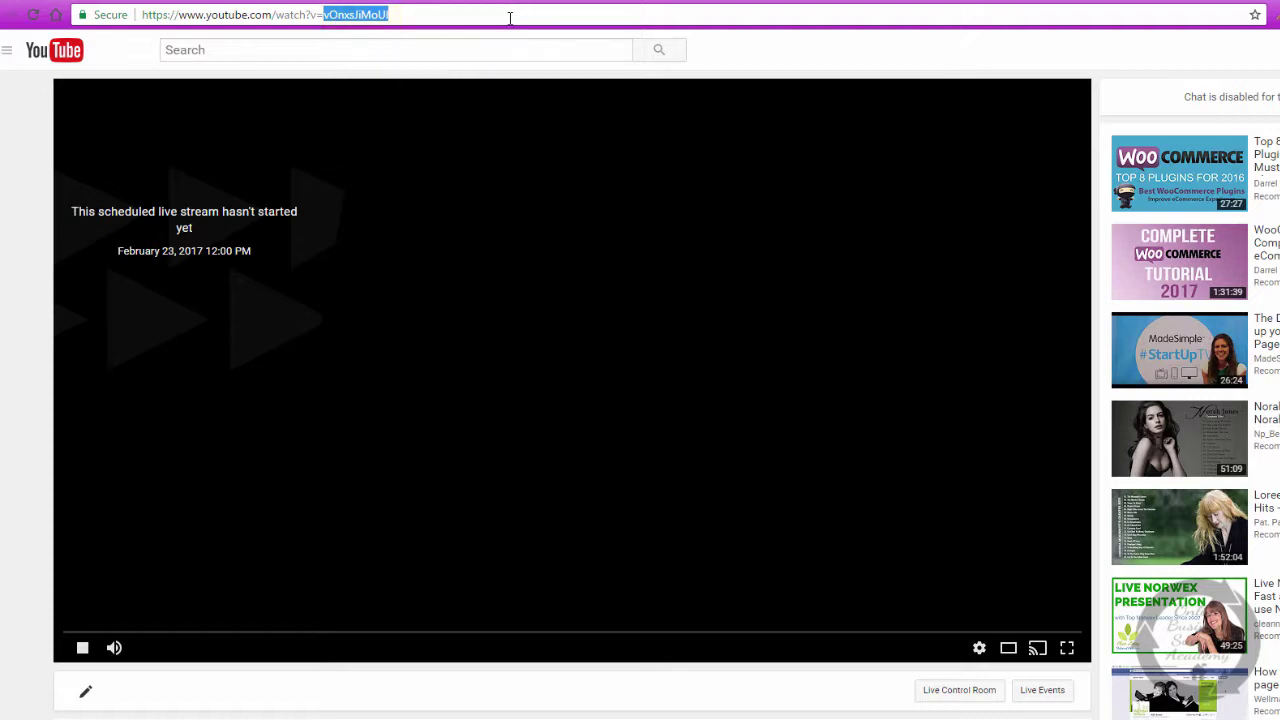
Open the Top 8 Best WooCommerce Plugins video, pause it and show its youtu.be share link
{"action": "left_click", "coordinate": [1183, 170]}
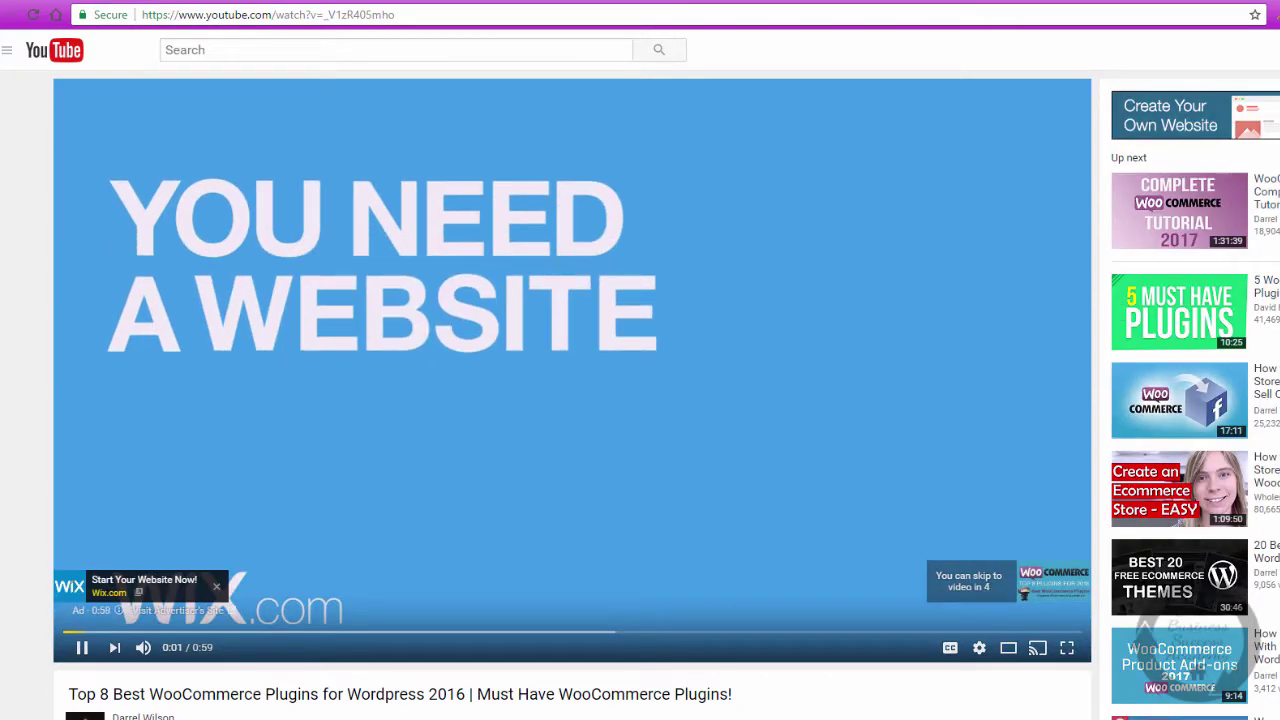
{"action": "scroll", "coordinate": [255, 466], "scroll_direction": "down", "scroll_amount": 2}
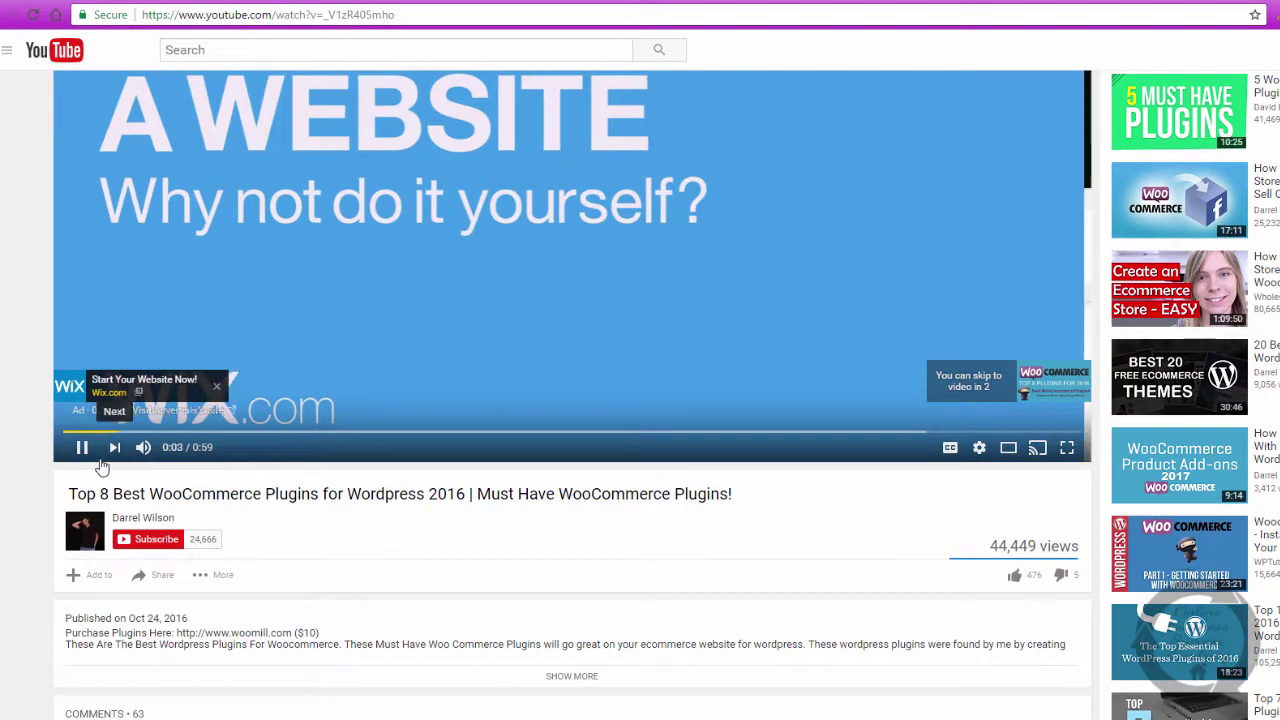
{"action": "left_click", "coordinate": [83, 448]}
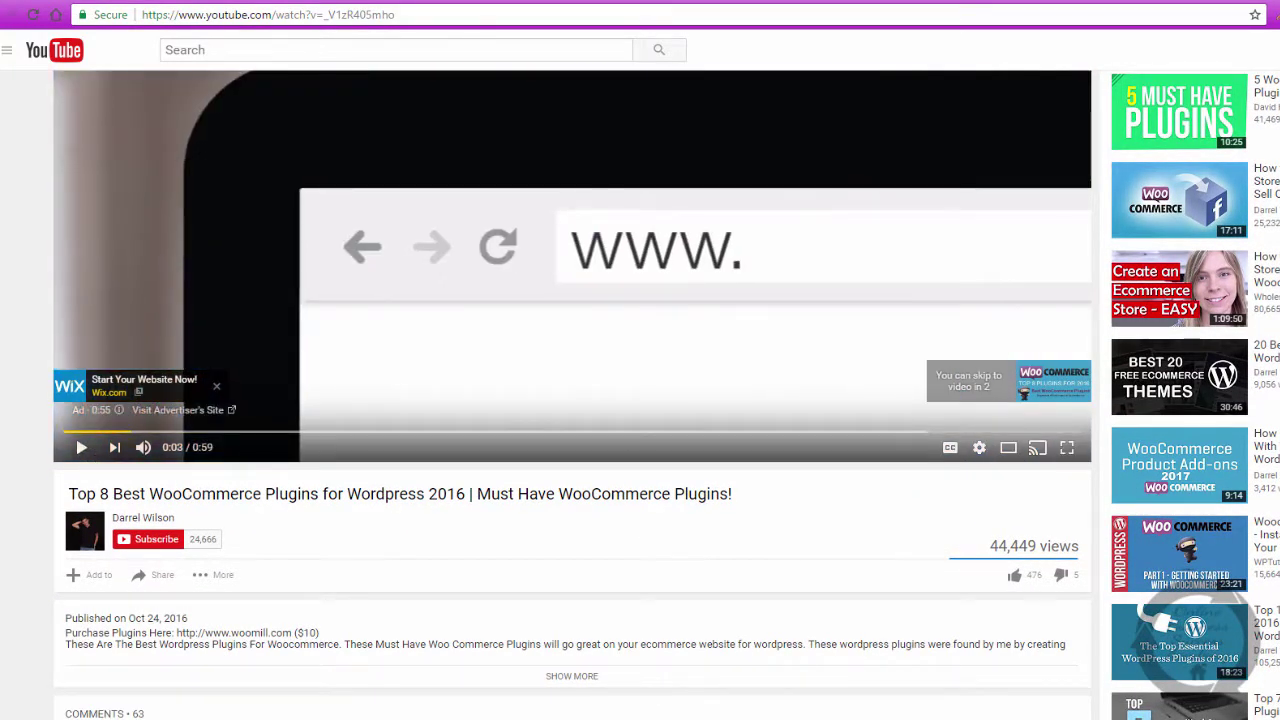
{"action": "scroll", "coordinate": [743, 401], "scroll_direction": "down", "scroll_amount": 2}
{"action": "scroll", "coordinate": [743, 401], "scroll_direction": "up", "scroll_amount": 1}
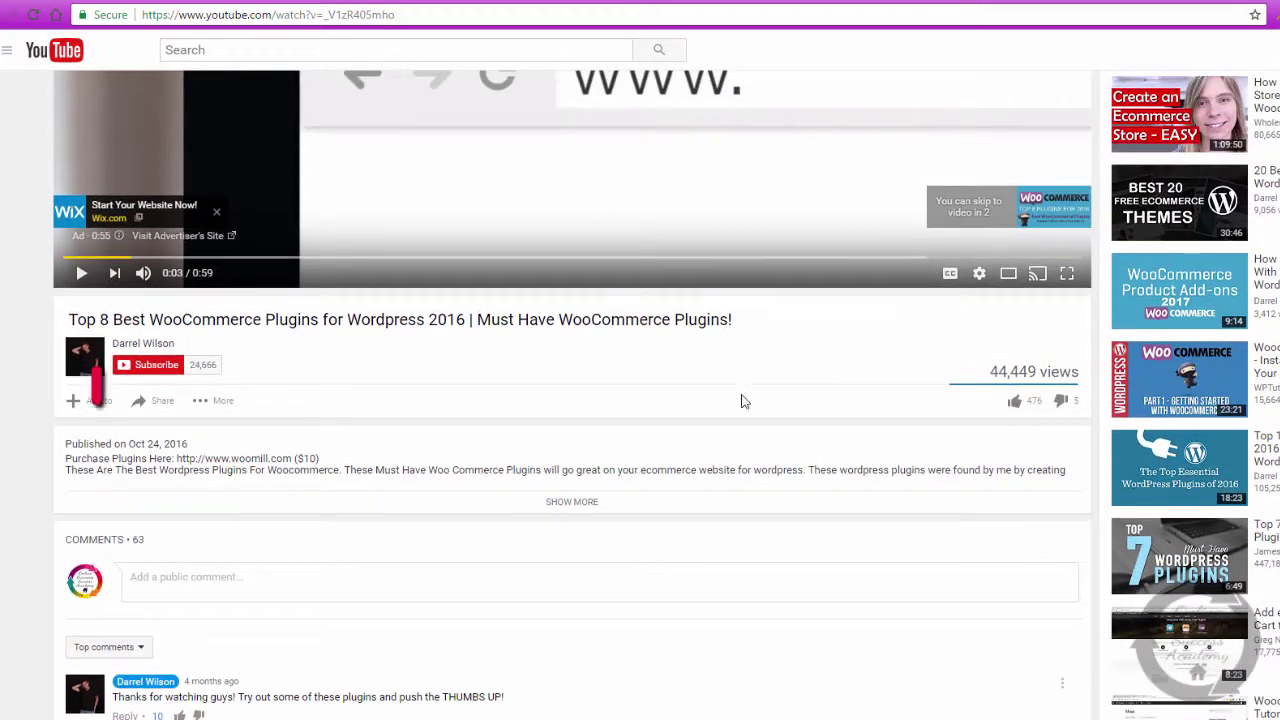
{"action": "left_click", "coordinate": [163, 402]}
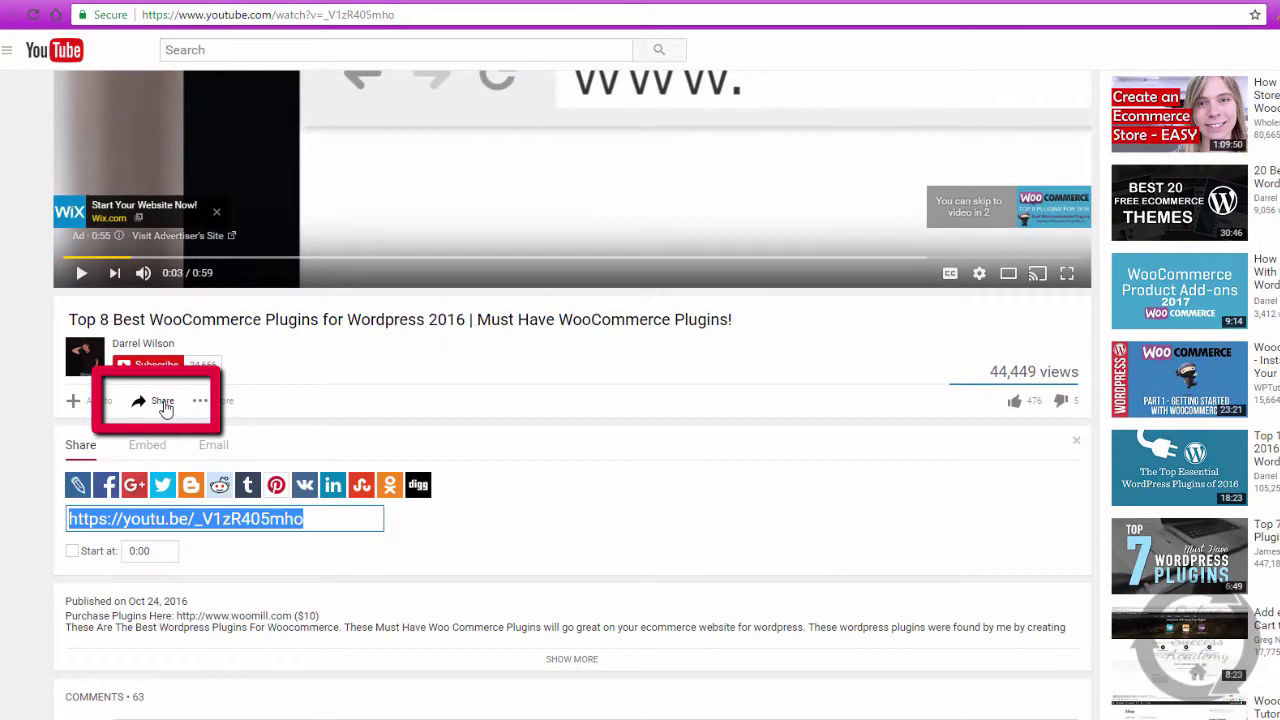
{"action": "left_click", "coordinate": [197, 521]}
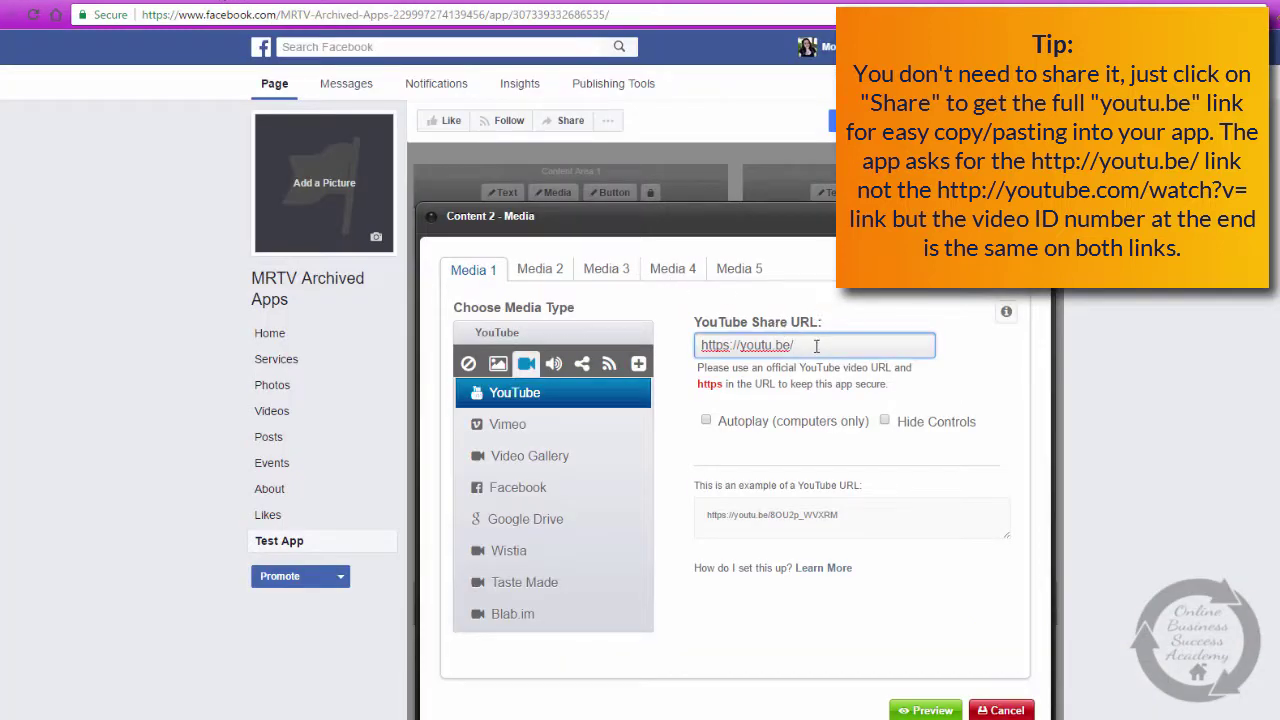
{"action": "type", "text": "vOIxsJiMoUI"}
{"action": "left_click", "coordinate": [938, 710]}
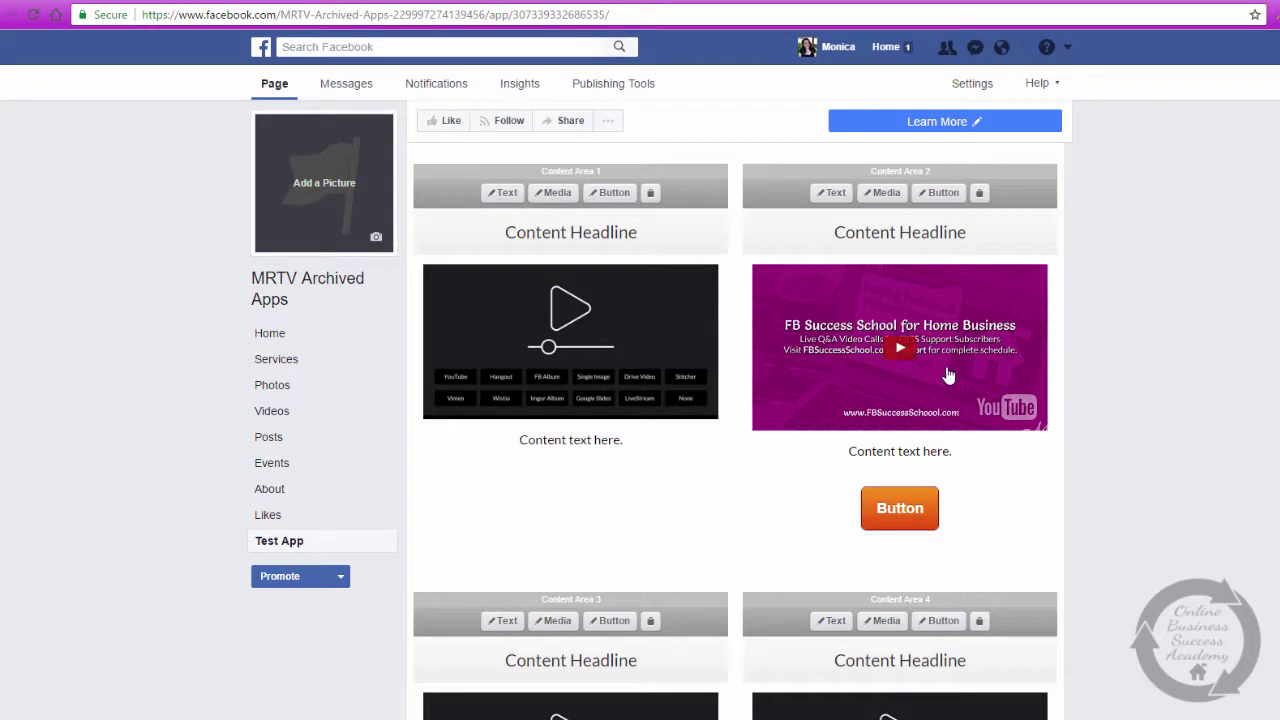
{"action": "left_click", "coordinate": [898, 350]}
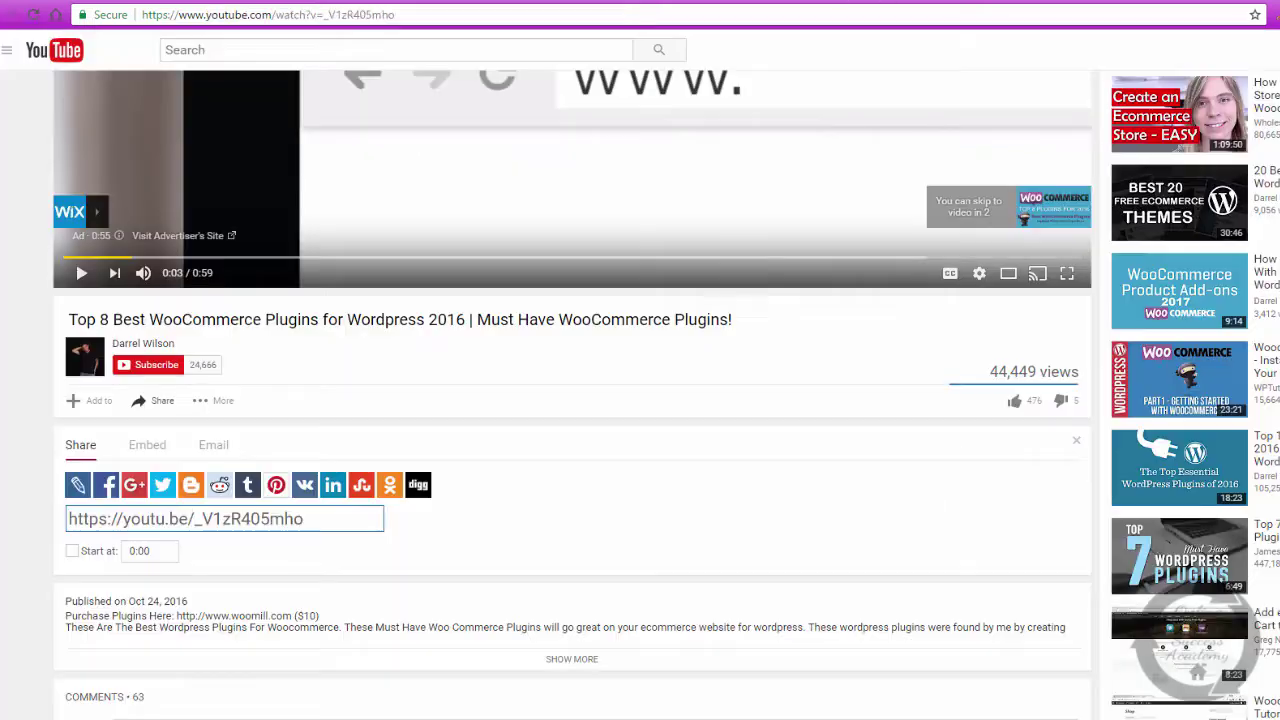
{"action": "left_click", "coordinate": [205, 521]}
{"action": "key", "text": "ctrl+c"}
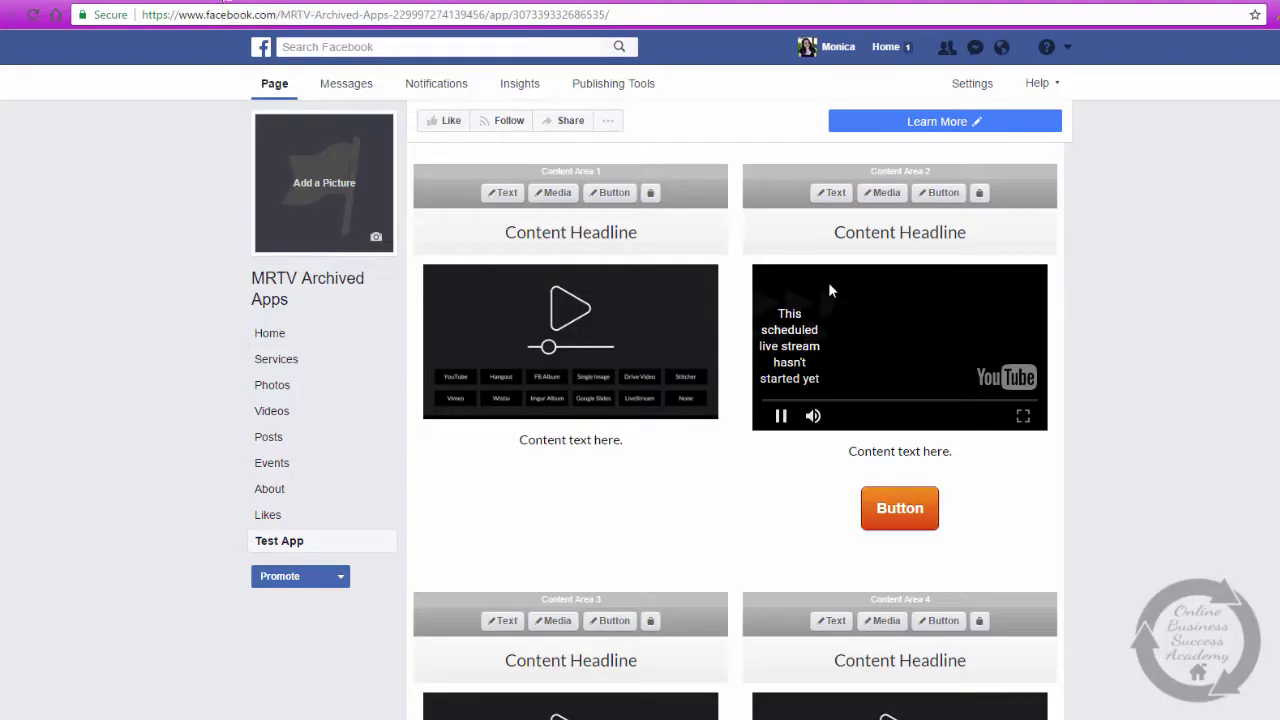
{"action": "left_click", "coordinate": [886, 194]}
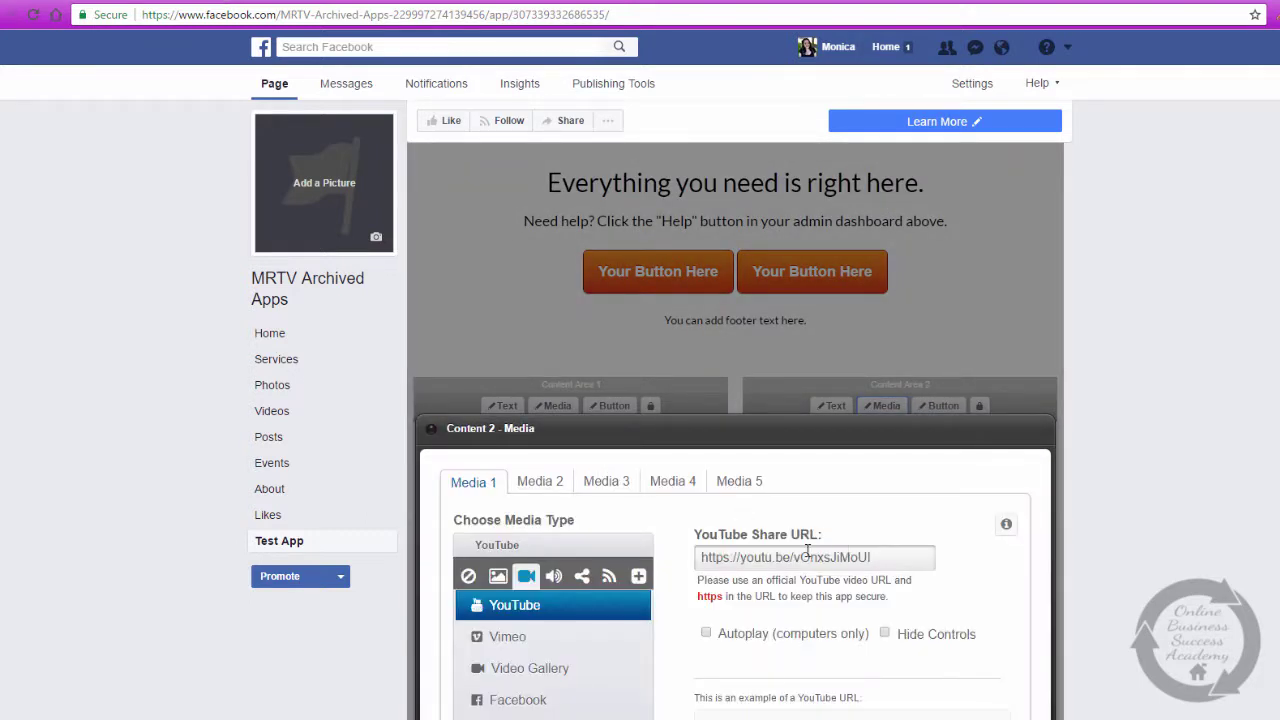
{"action": "left_click", "coordinate": [785, 557]}
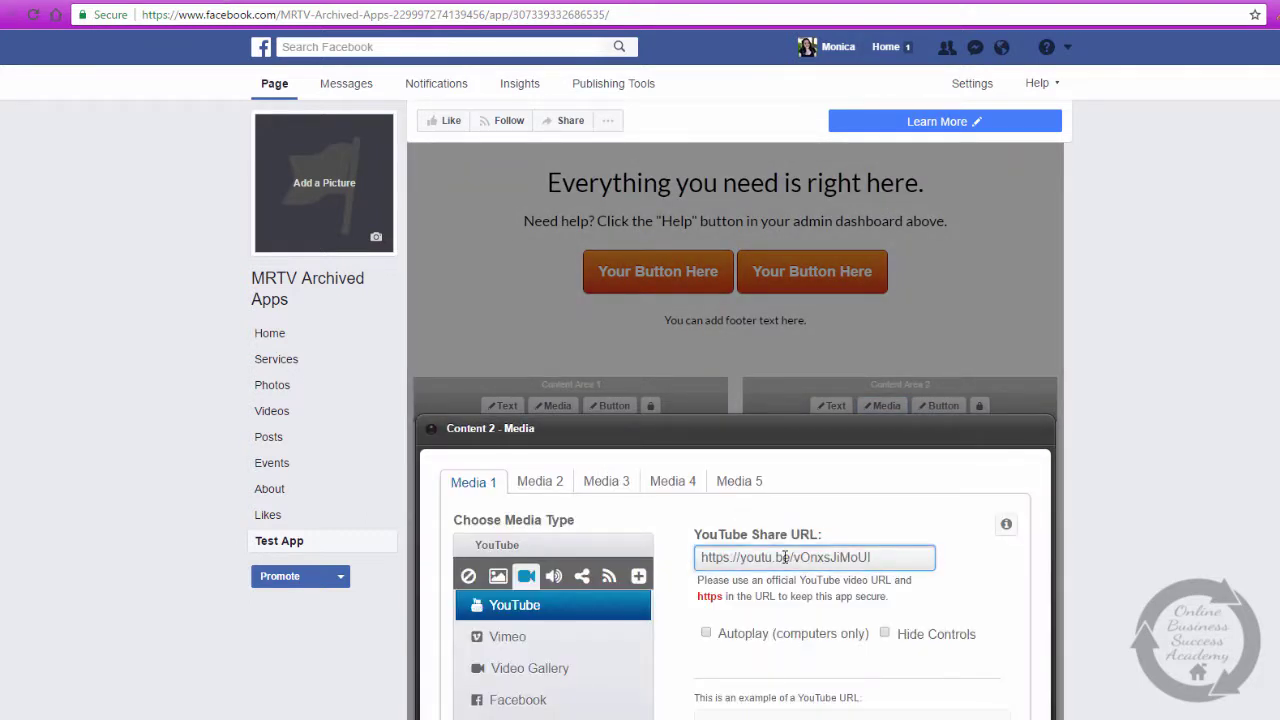
{"action": "key", "text": "ctrl+a"}
{"action": "key", "text": "ctrl+v"}
{"action": "left_click", "coordinate": [543, 482]}
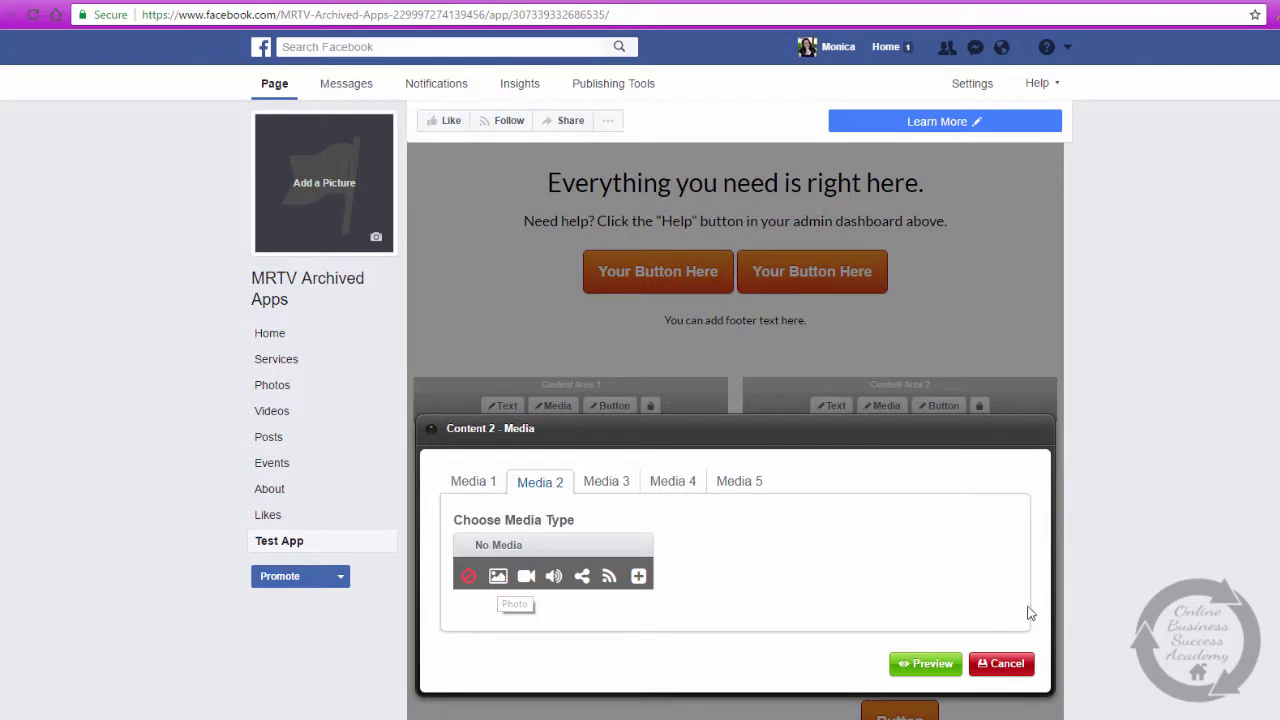
{"action": "left_click", "coordinate": [932, 664]}
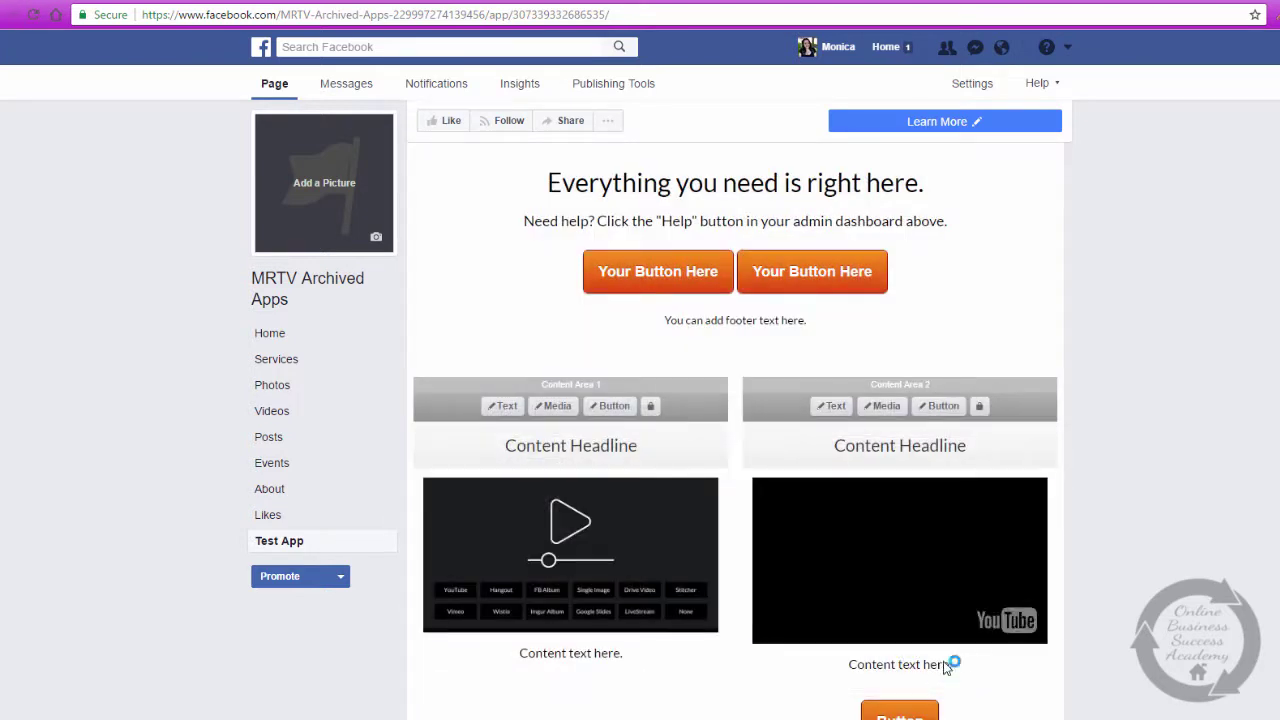
{"action": "scroll", "coordinate": [735, 430], "scroll_direction": "down", "scroll_amount": 1}
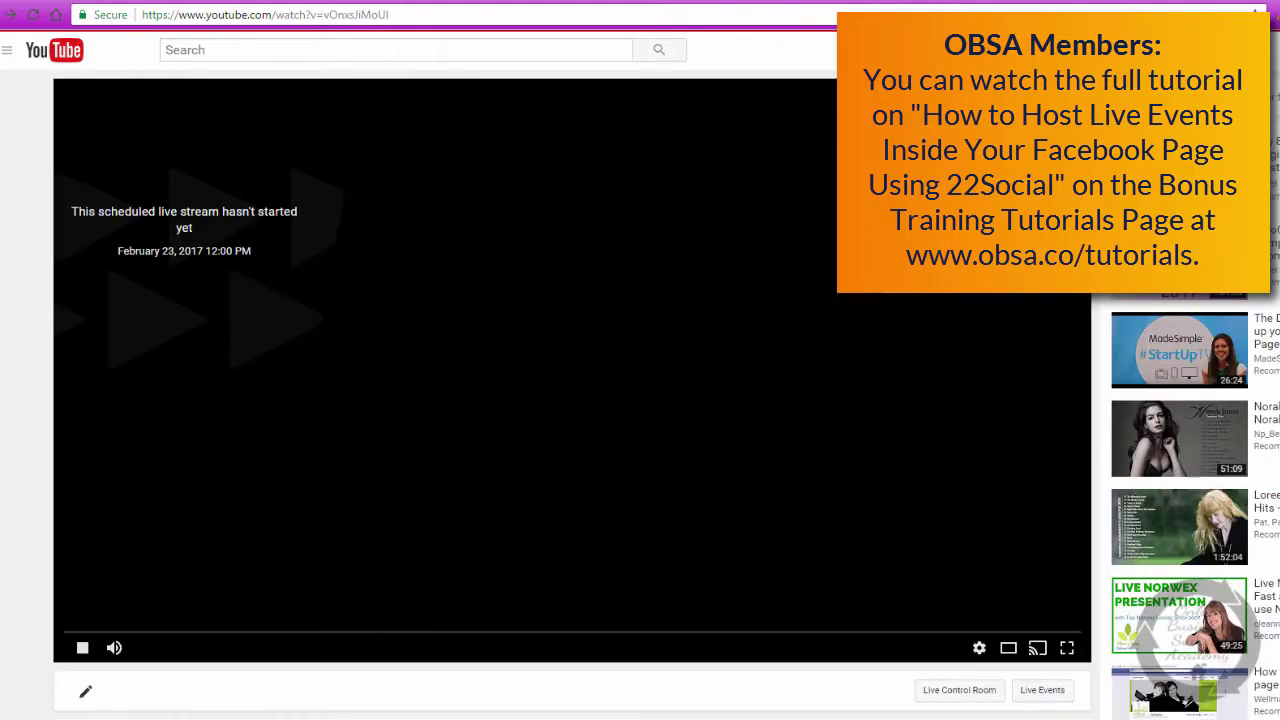
On the OBSA Overview Webinar's YouTube page, copy the video ID vOnxsJiMoUI from the watch URL and open the video's share options
{"action": "left_click_drag", "start_coordinate": [322, 14], "coordinate": [389, 12]}
{"action": "key", "text": "ctrl+c"}
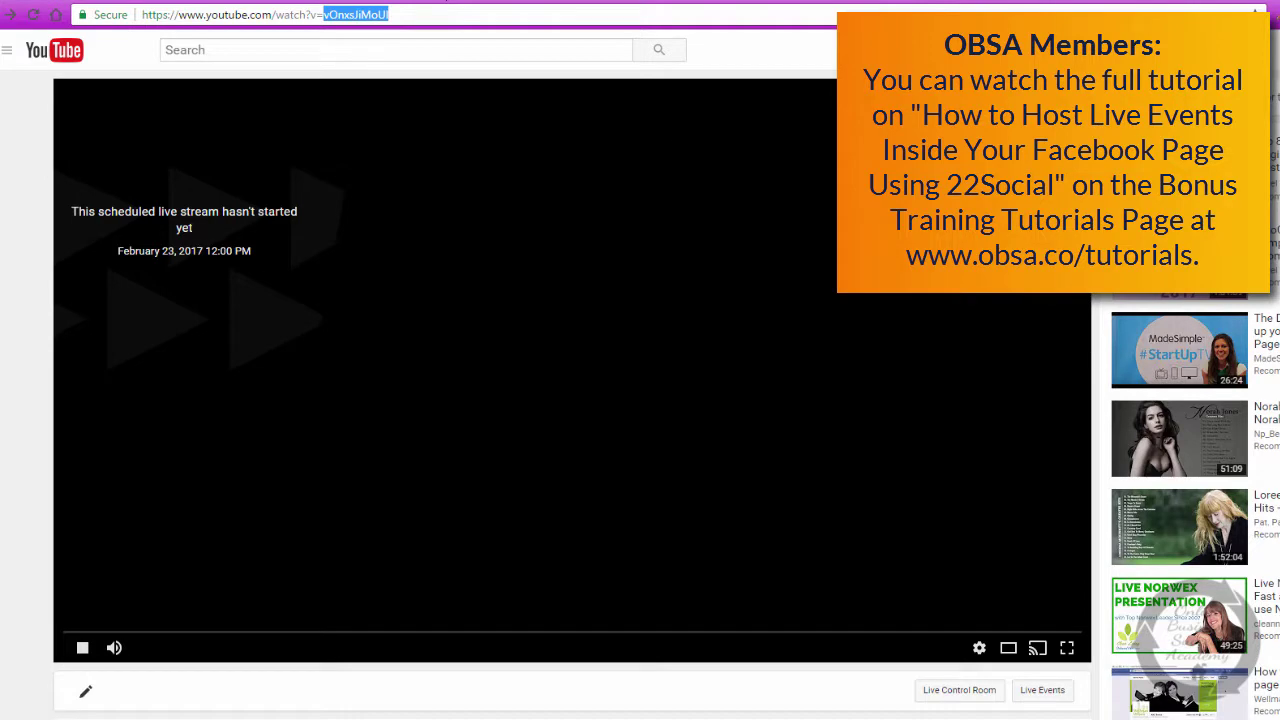
{"action": "scroll", "coordinate": [542, 367], "scroll_direction": "down", "scroll_amount": 3}
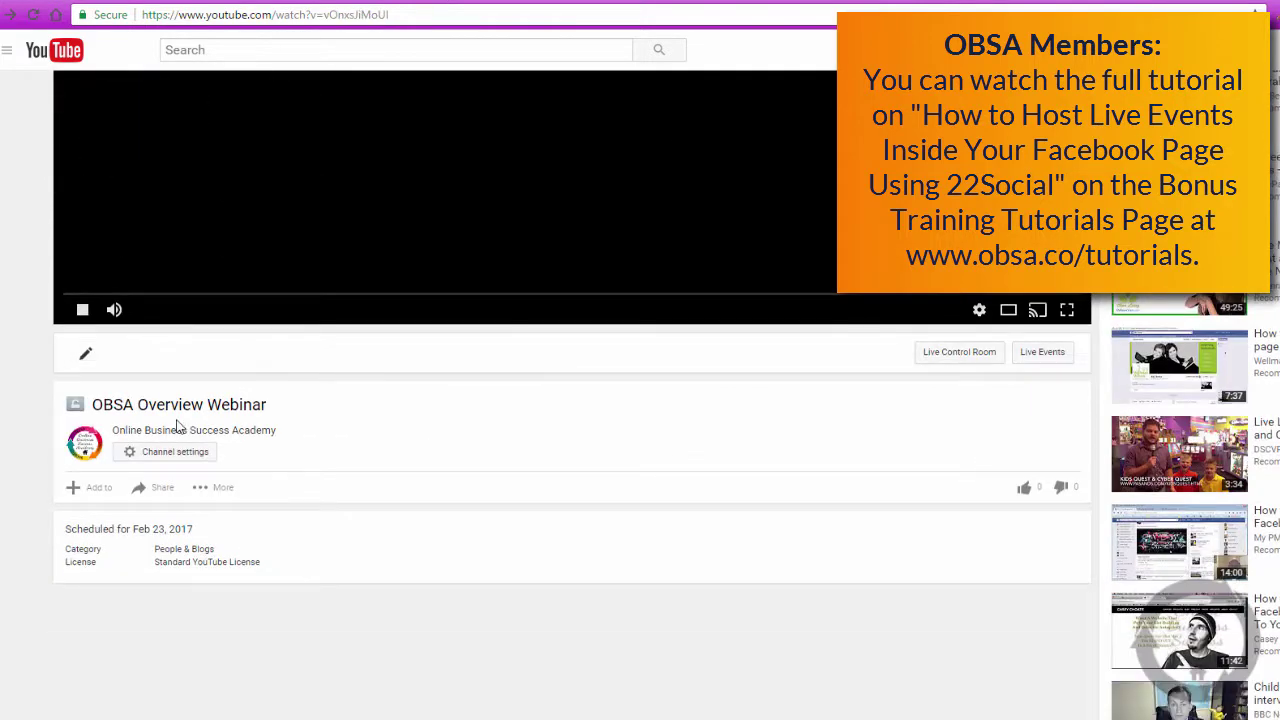
{"action": "left_click", "coordinate": [145, 490]}
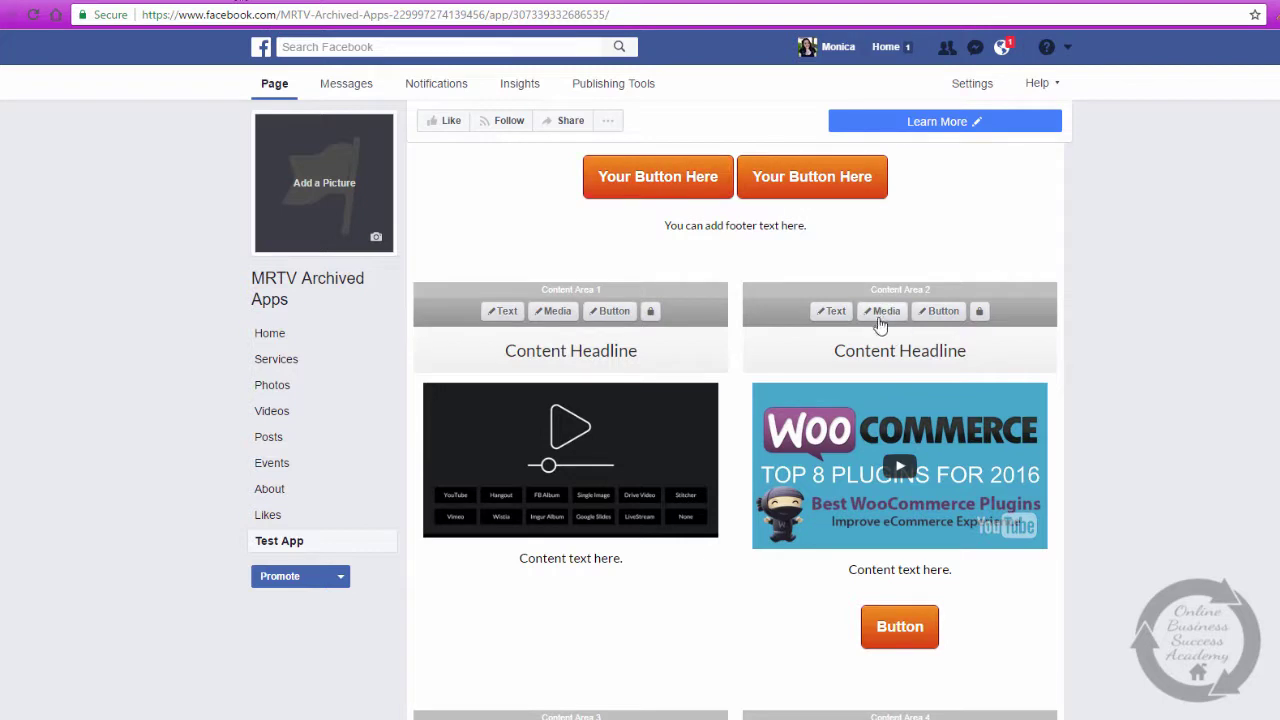
{"action": "left_click", "coordinate": [880, 316]}
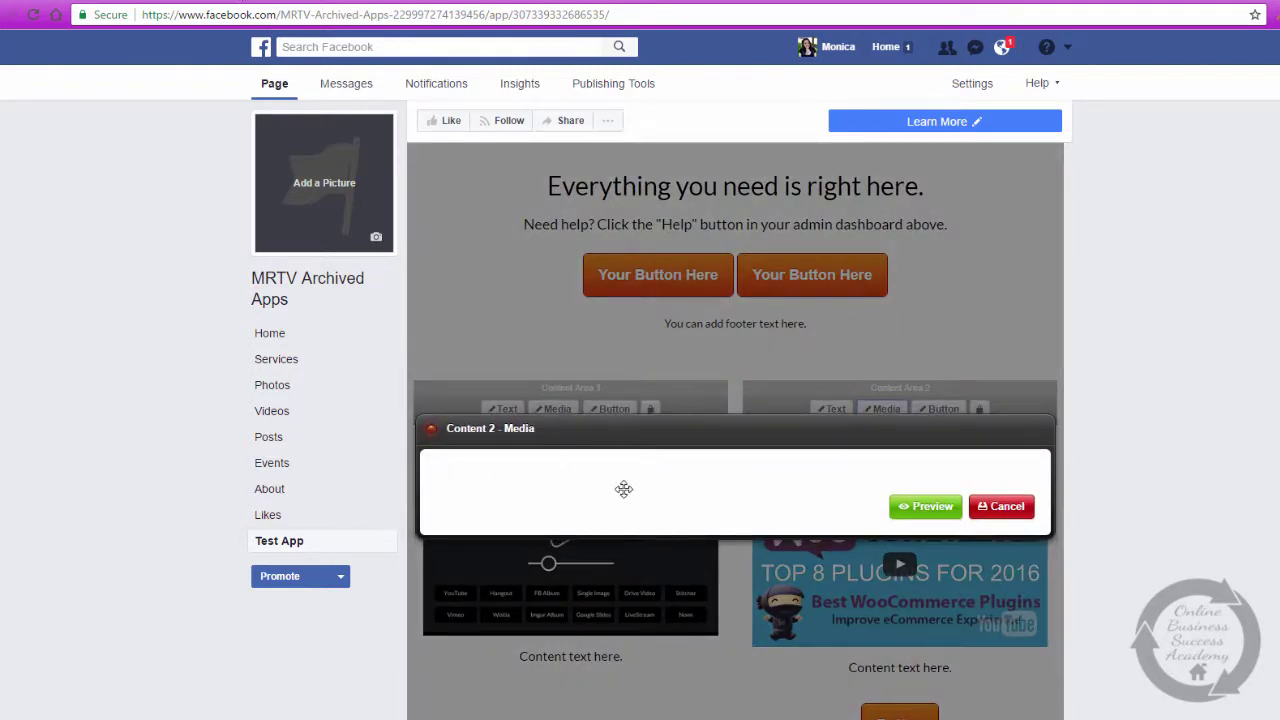
{"action": "double_click", "coordinate": [826, 556]}
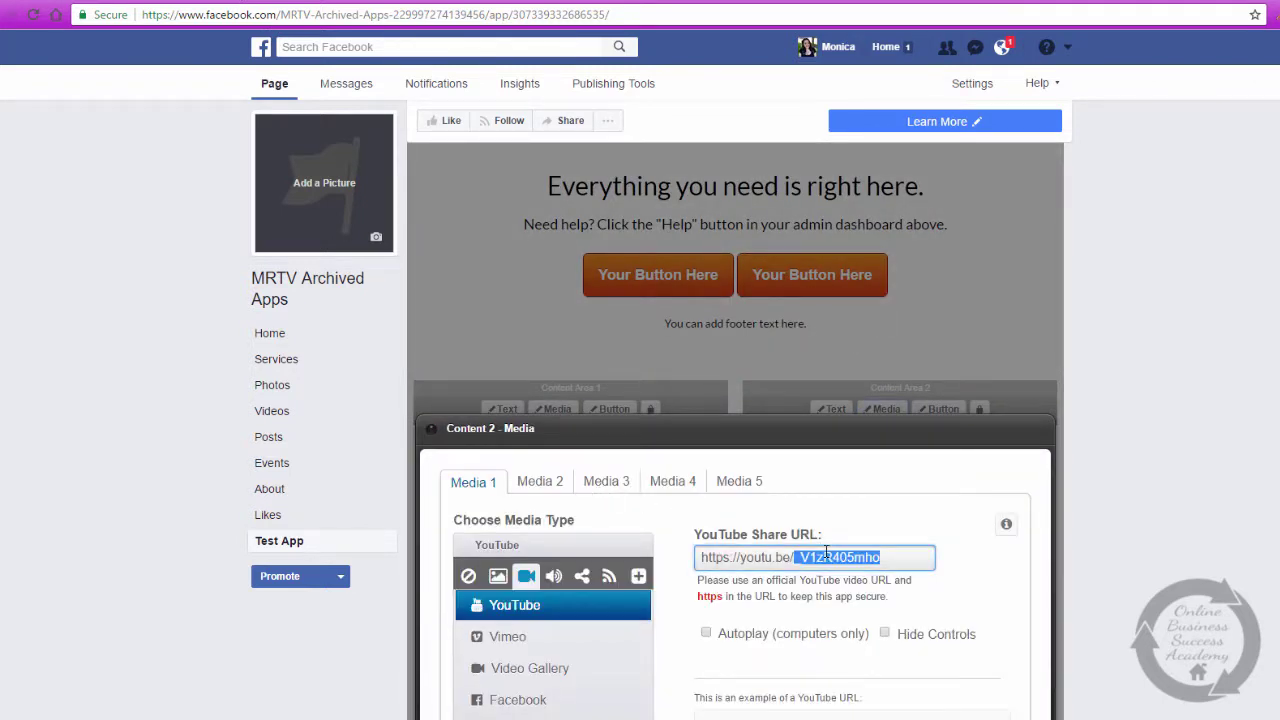
{"action": "key", "text": "ctrl+v"}
{"action": "scroll", "coordinate": [735, 450], "scroll_direction": "down", "scroll_amount": 2}
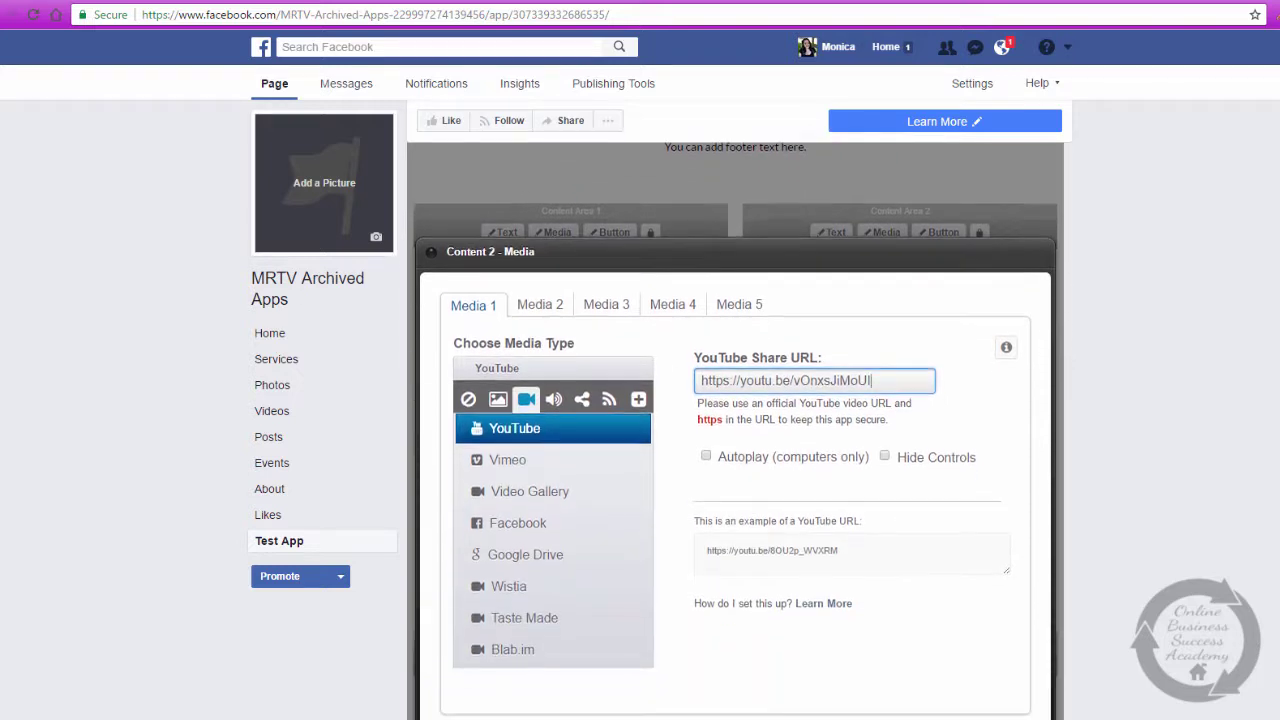
{"action": "left_click", "coordinate": [707, 457]}
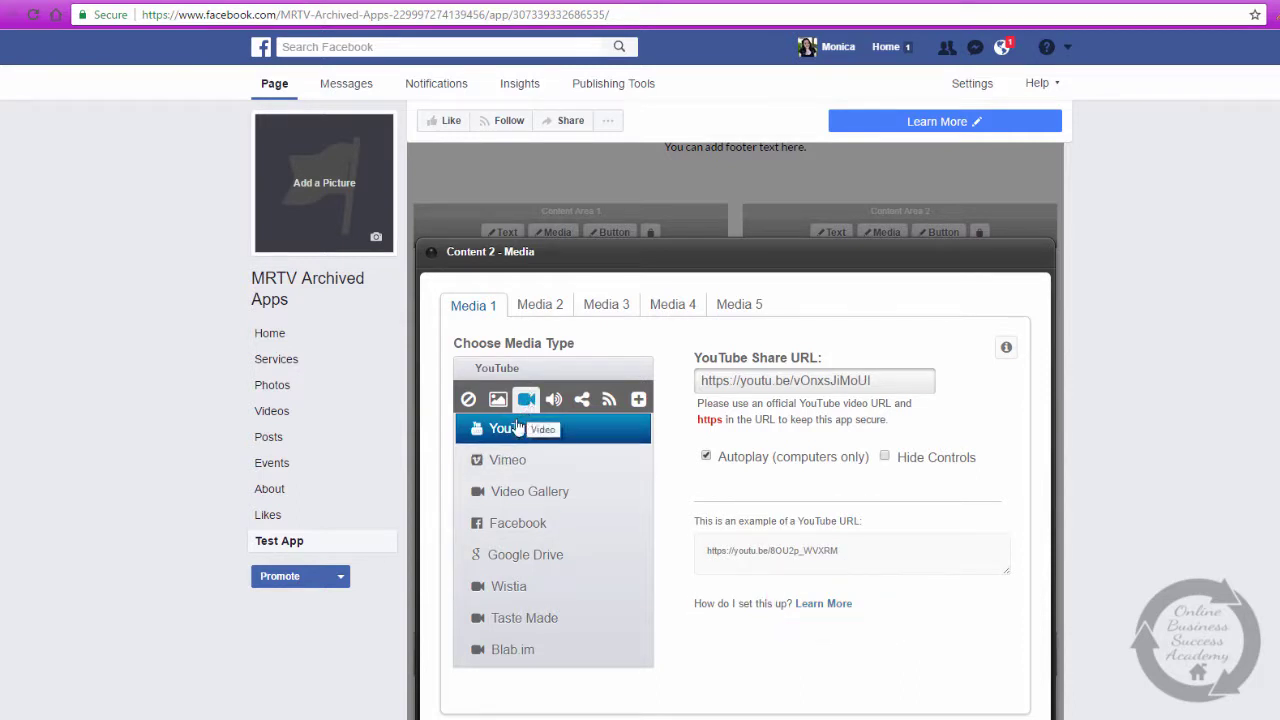
Add a Countdown Timer as Media 2 of Content Area 2 and set its date to 03/17/2017
{"action": "left_click", "coordinate": [825, 604]}
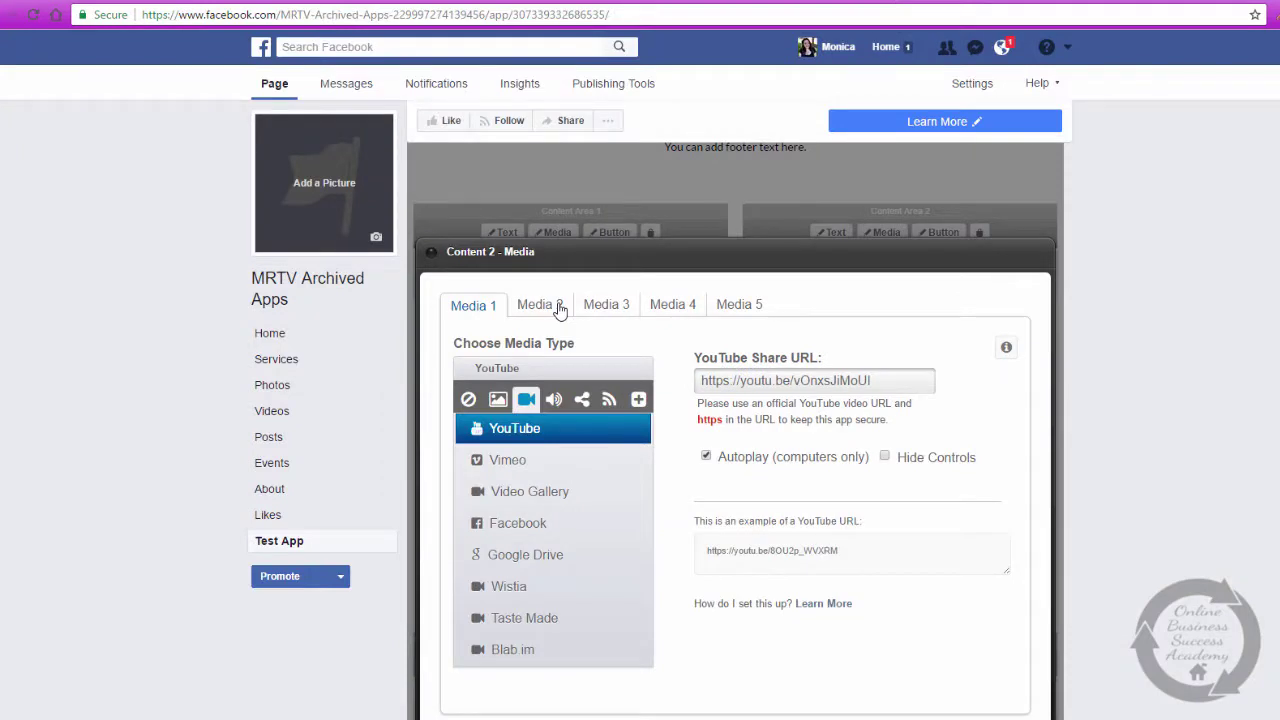
{"action": "left_click", "coordinate": [538, 305]}
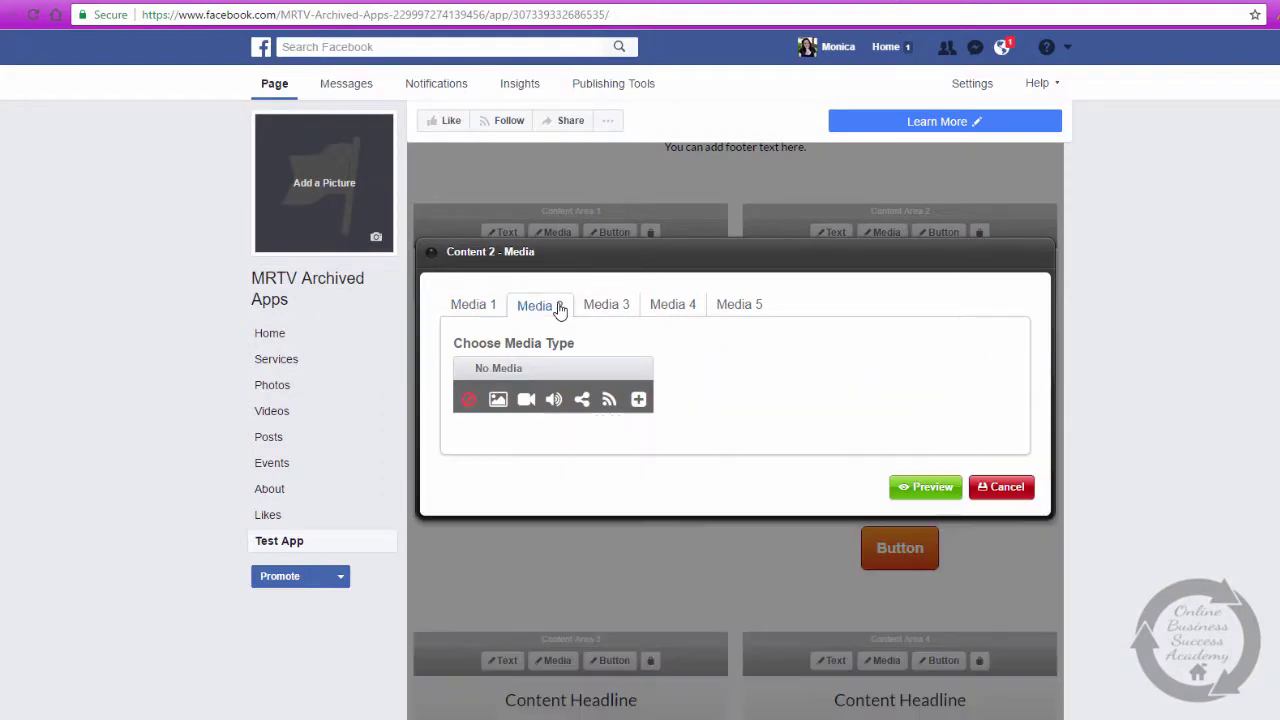
{"action": "left_click", "coordinate": [638, 401]}
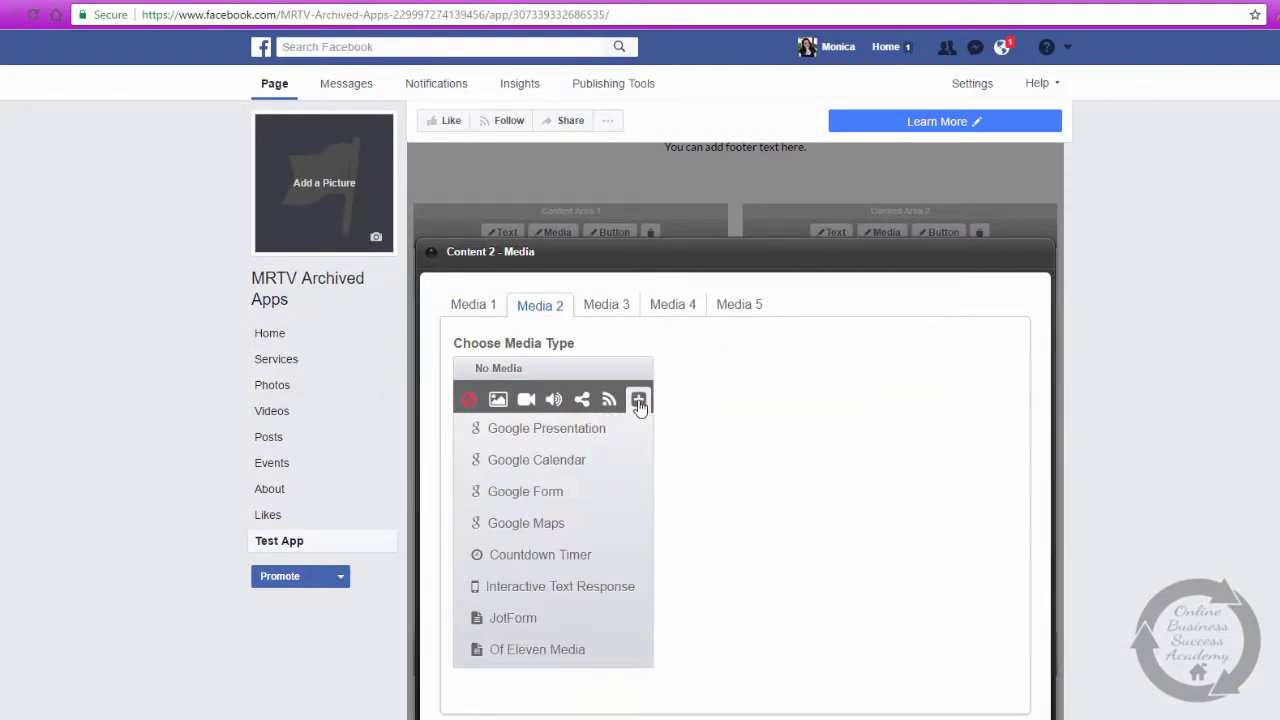
{"action": "left_click", "coordinate": [557, 565]}
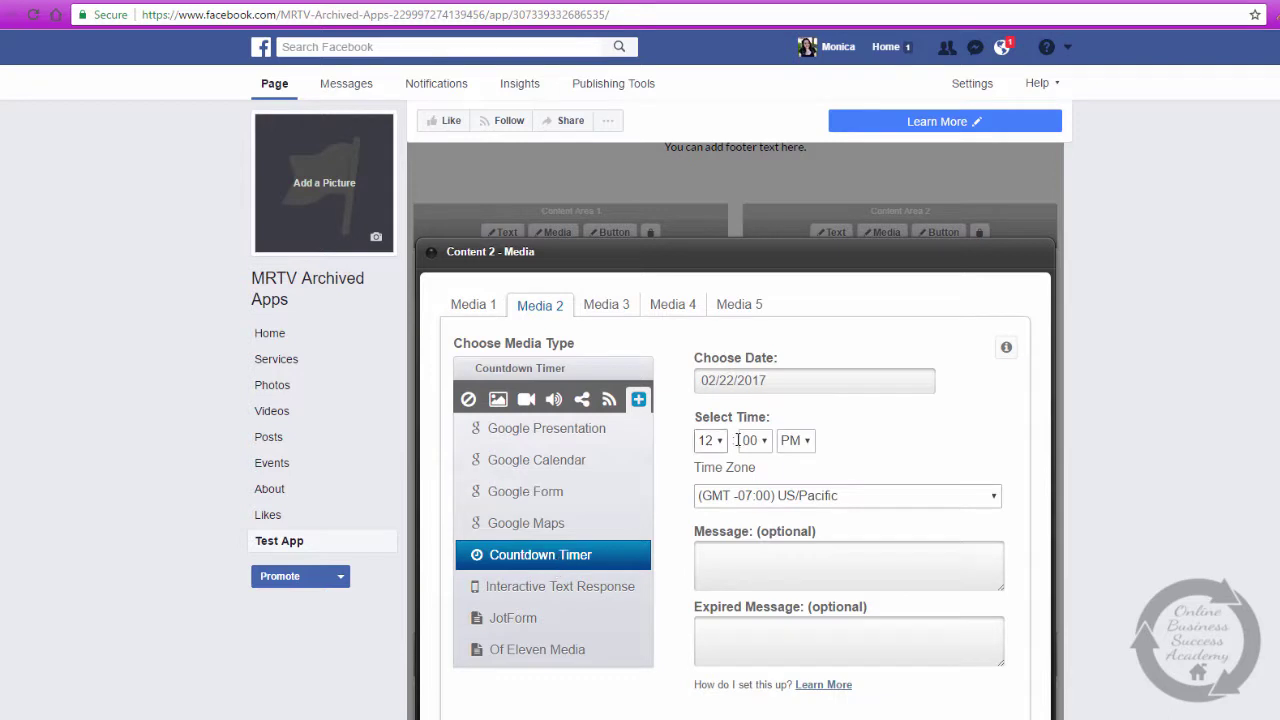
{"action": "left_click", "coordinate": [760, 382]}
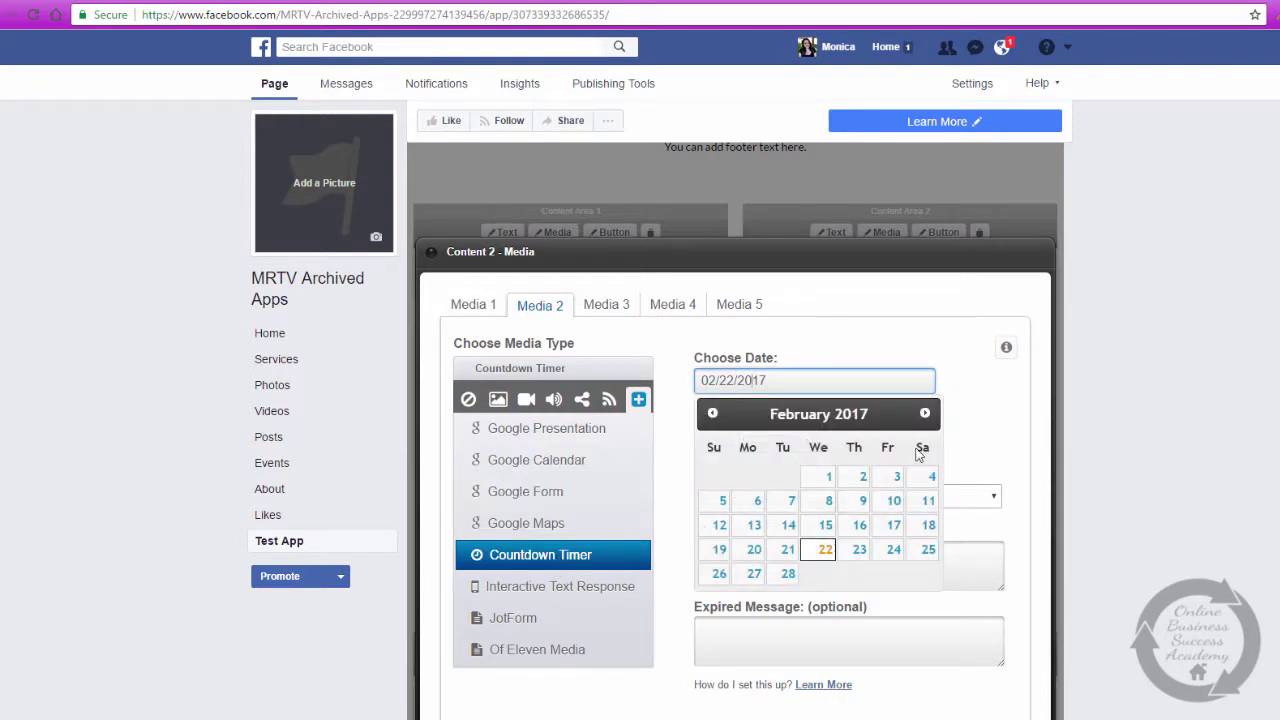
{"action": "left_click", "coordinate": [924, 414]}
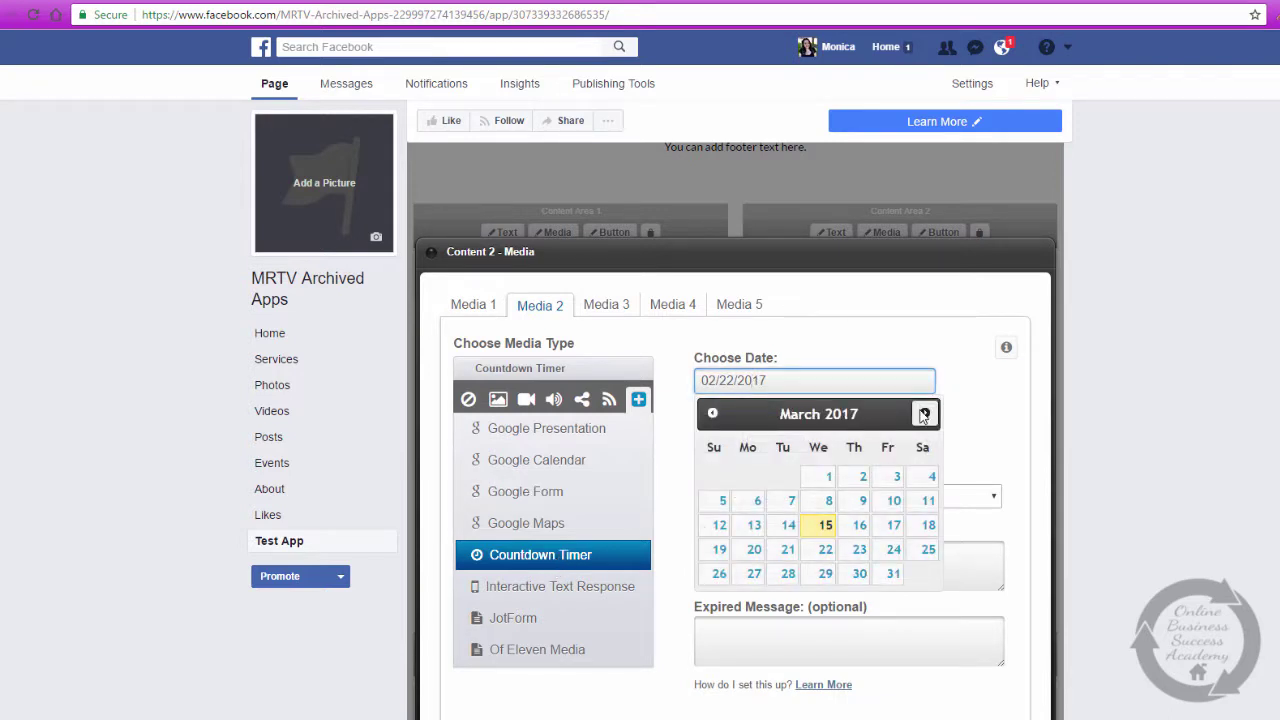
{"action": "left_click", "coordinate": [894, 525]}
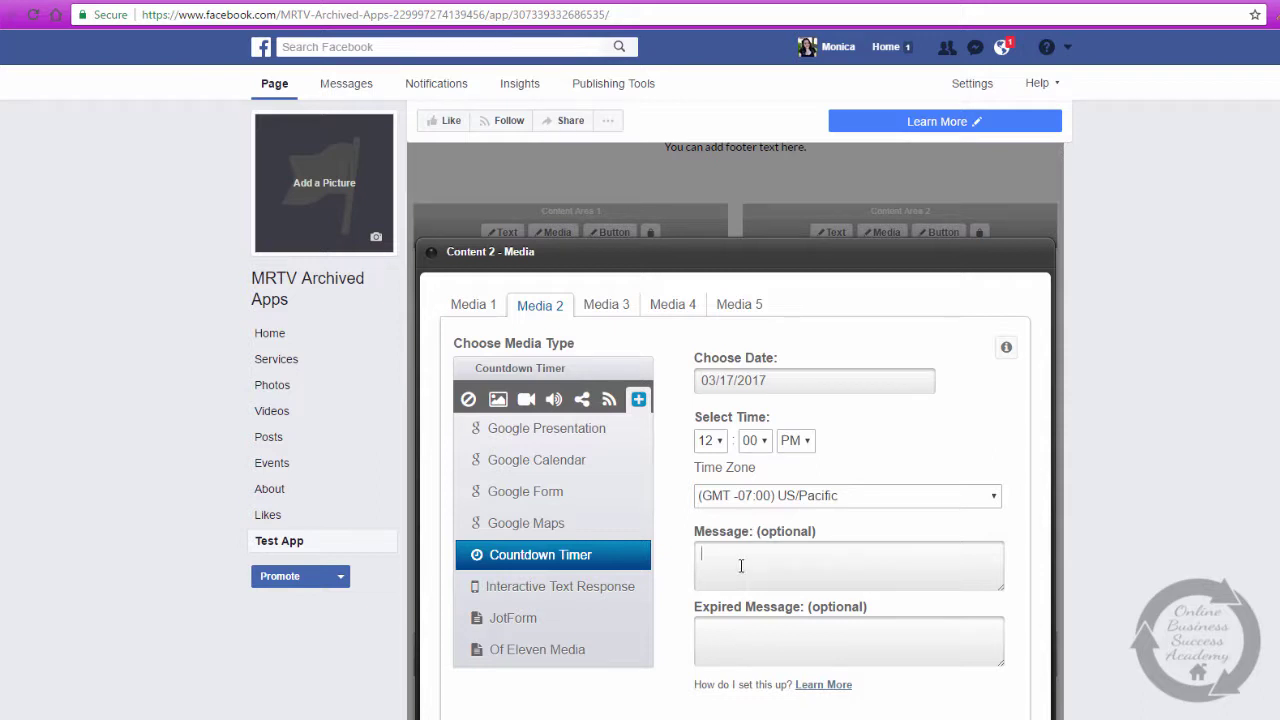
Enter "We are starting in..." as the countdown timer's optional message
{"action": "type", "text": "We are starting"}
{"action": "key", "text": "BackSpace"}
{"action": "key", "text": "BackSpace"}
{"action": "key", "text": "BackSpace"}
{"action": "key", "text": "BackSpace"}
{"action": "type", "text": "rting i"}
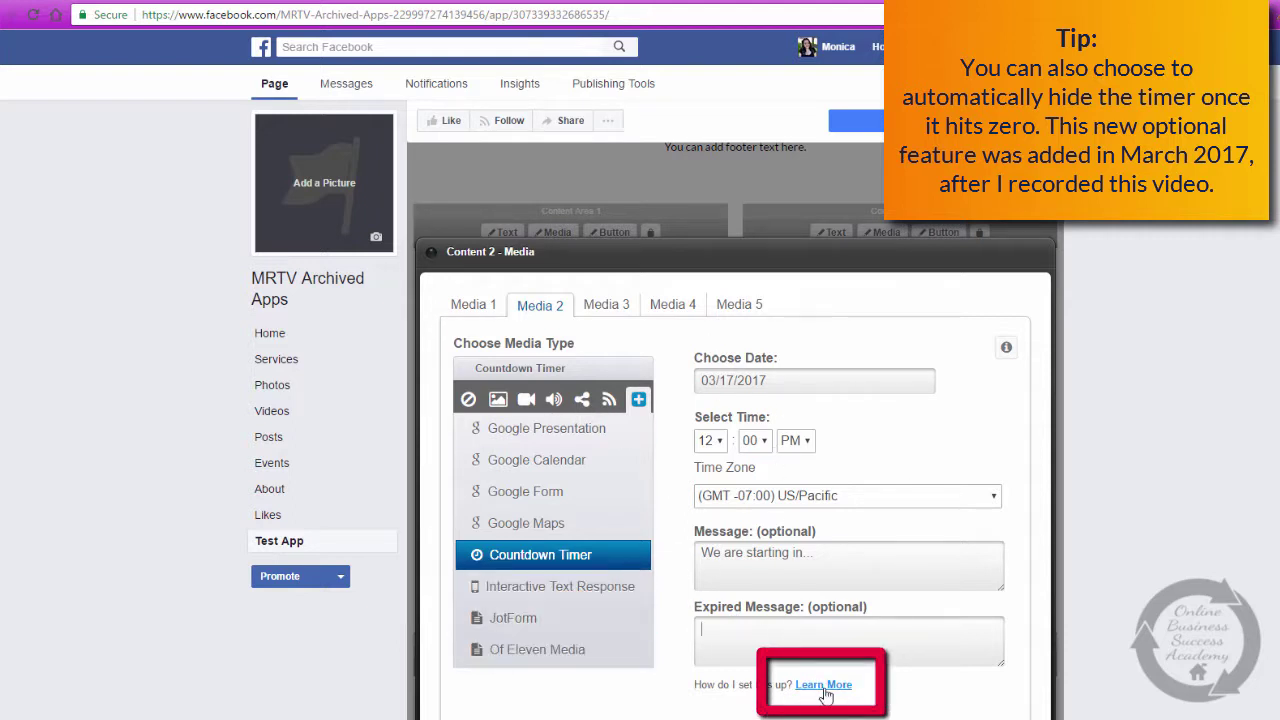
Look through the 22Social support article on how to add and edit a Countdown Timer
{"action": "left_click", "coordinate": [823, 685]}
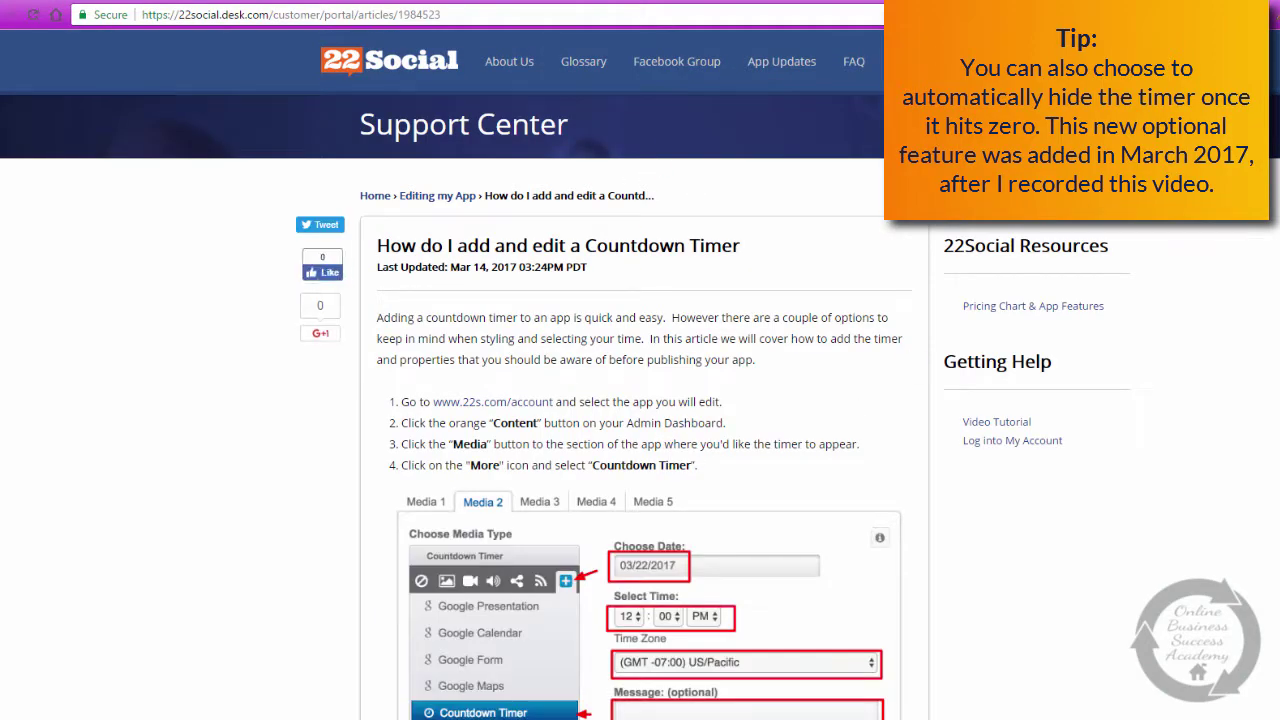
{"action": "scroll", "coordinate": [640, 400], "scroll_direction": "down", "scroll_amount": 7}
{"action": "scroll", "coordinate": [640, 400], "scroll_direction": "up", "scroll_amount": 7}
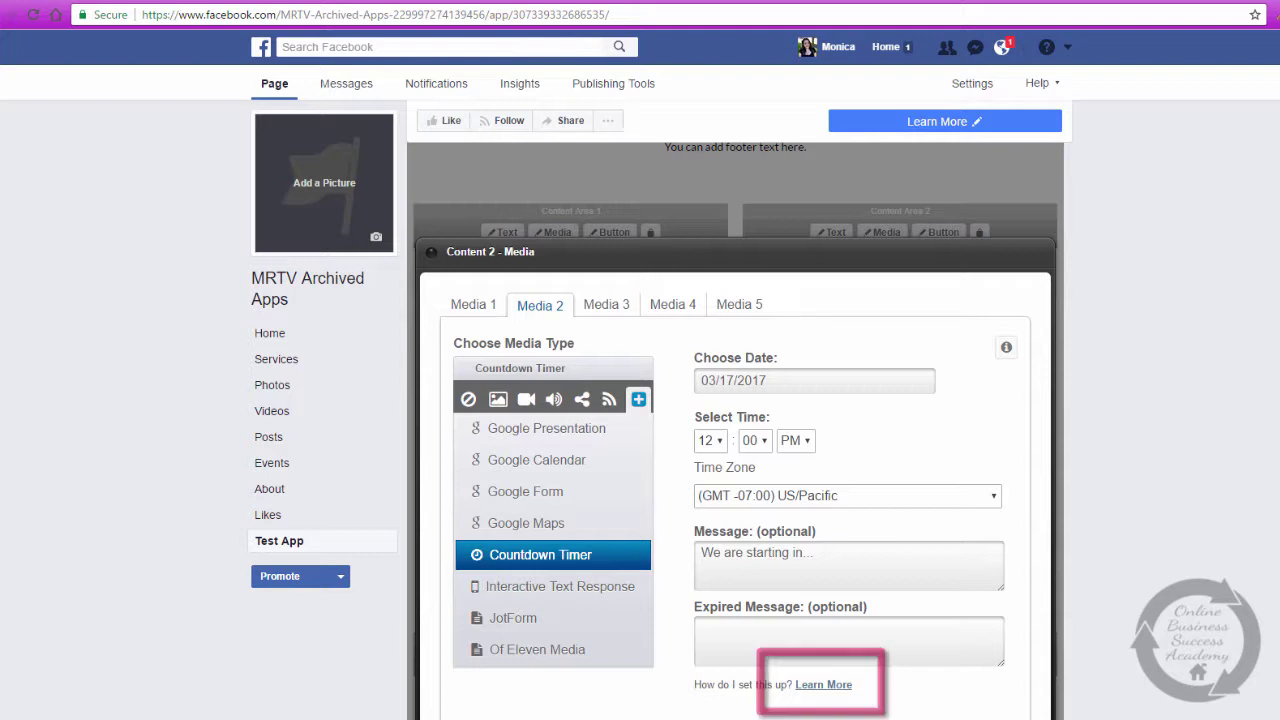
Back on the Facebook page, preview the Content Area 2 media with the countdown timer and save the app's changes
{"action": "scroll", "coordinate": [736, 430], "scroll_direction": "down", "scroll_amount": 2}
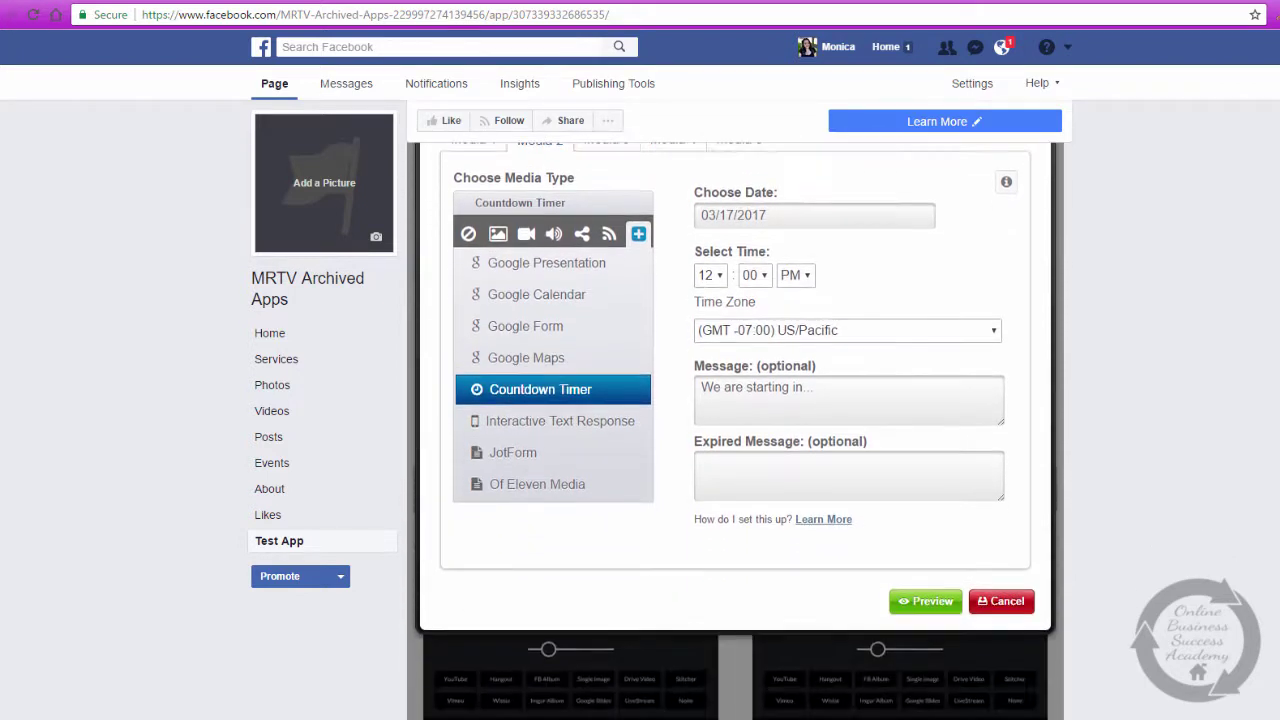
{"action": "left_click", "coordinate": [926, 601]}
{"action": "scroll", "coordinate": [735, 430], "scroll_direction": "up", "scroll_amount": 2}
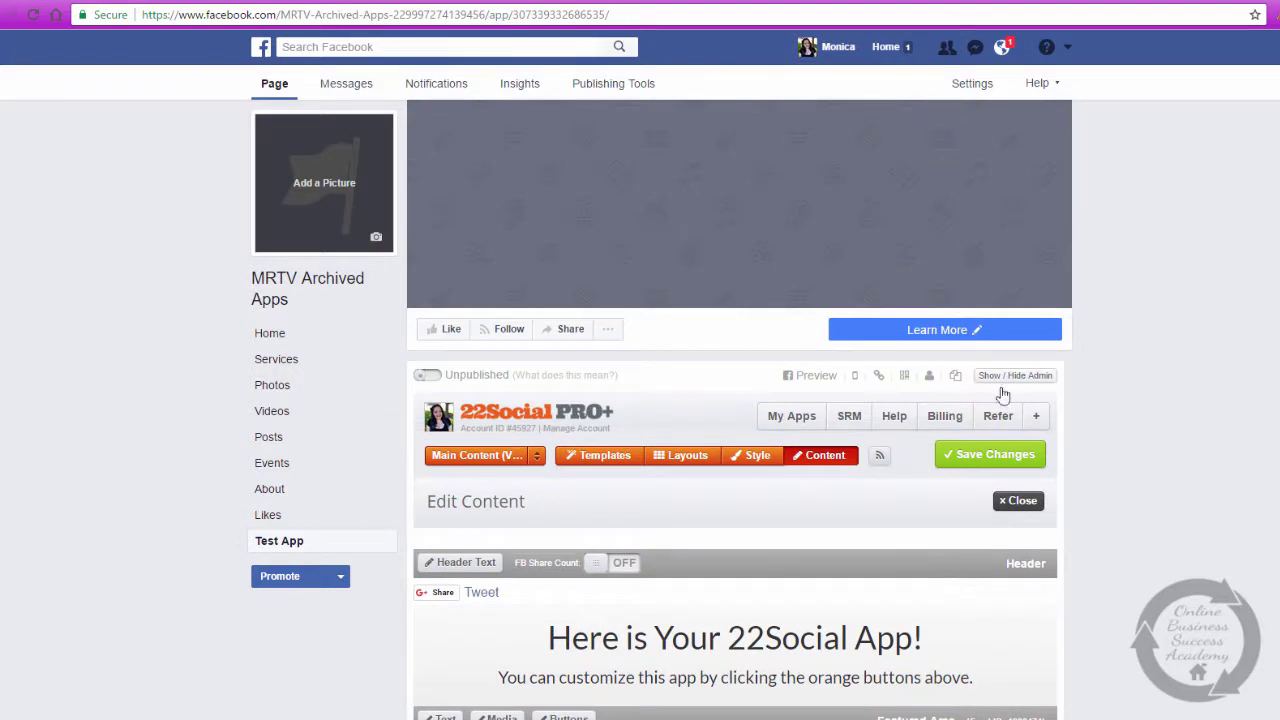
{"action": "left_click", "coordinate": [972, 458]}
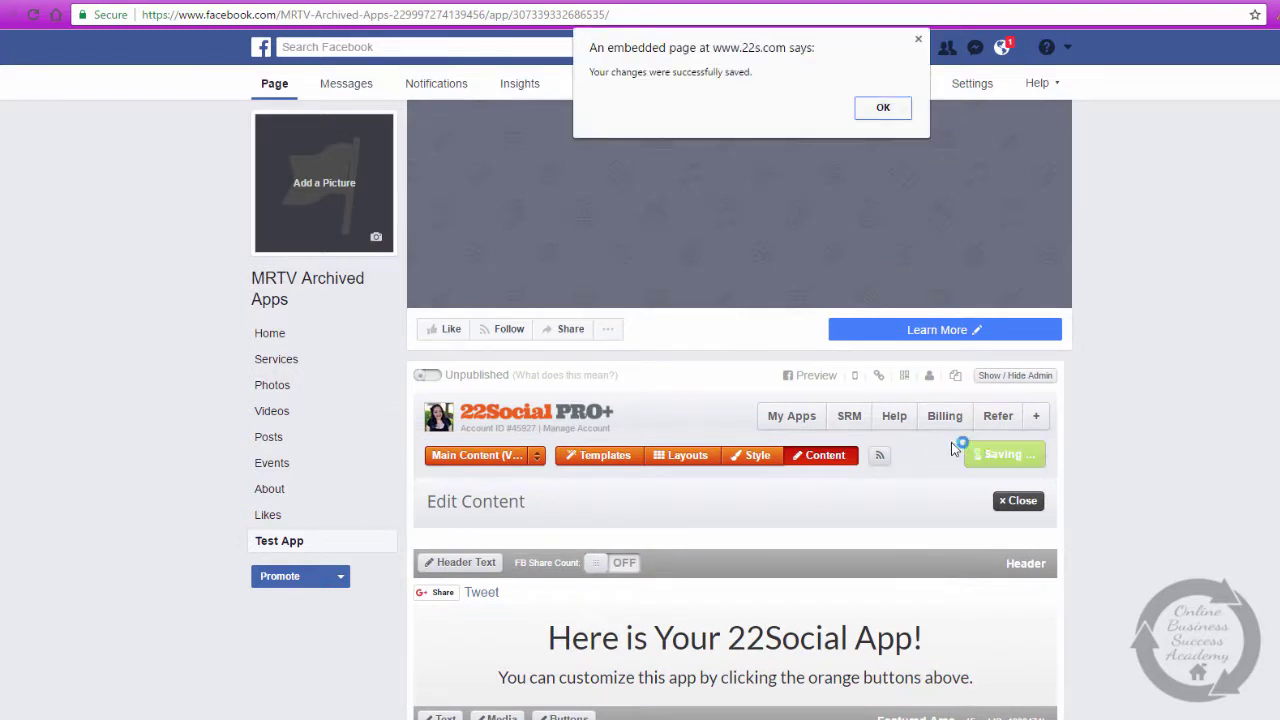
{"action": "left_click", "coordinate": [882, 110]}
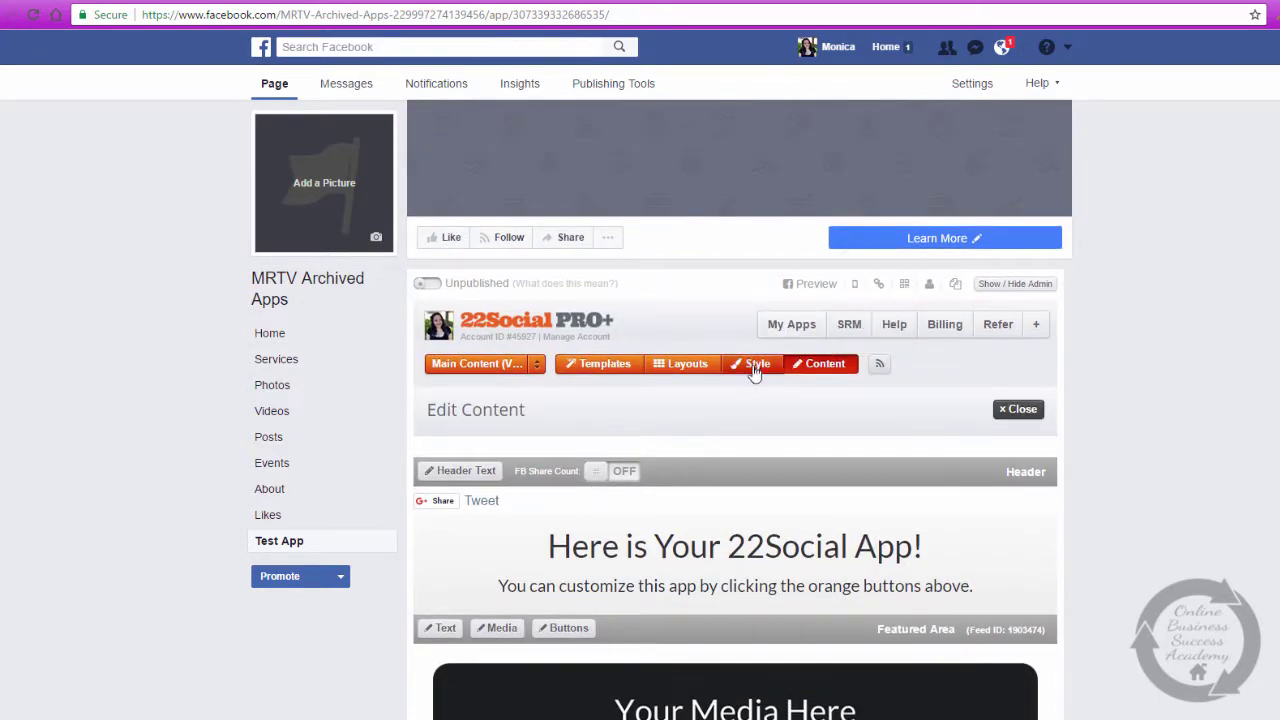
Open the App Style Editor and set the button color to blue
{"action": "left_click", "coordinate": [753, 368]}
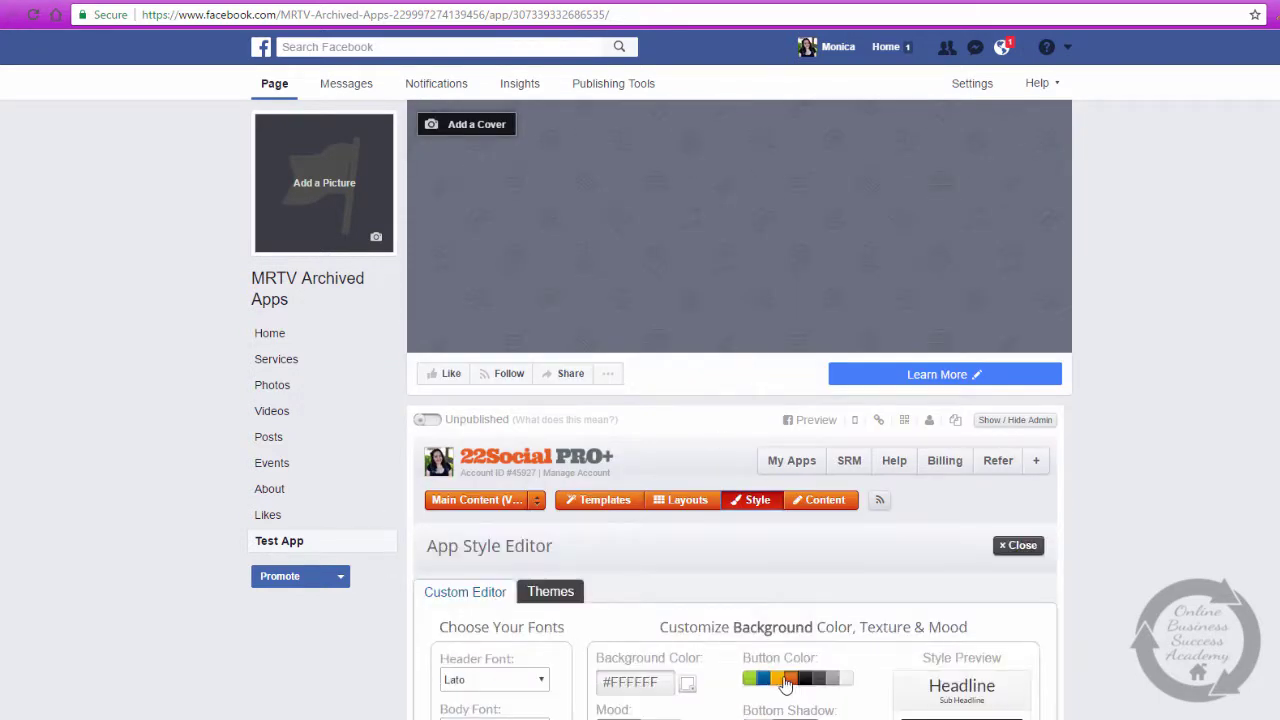
{"action": "left_click", "coordinate": [762, 684]}
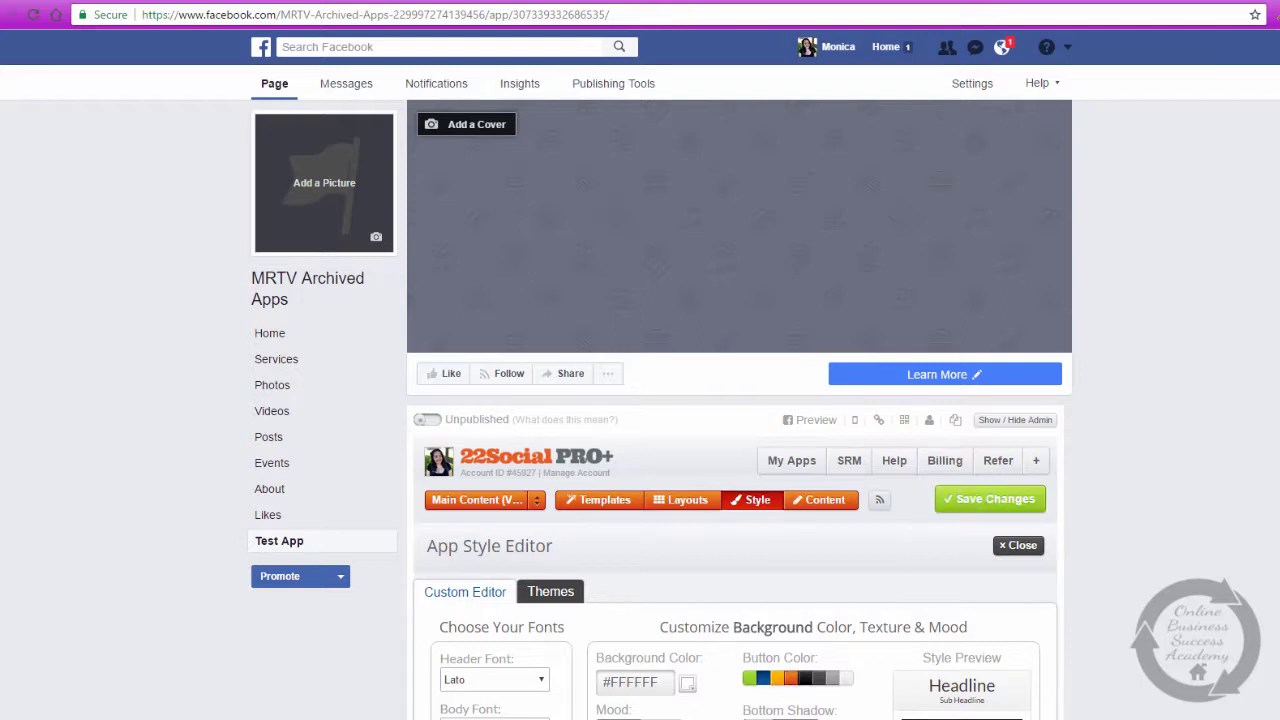
Set the app's background color to the light yellow #EBDAA2 and turn on the Bottom Shadow
{"action": "scroll", "coordinate": [687, 683], "scroll_direction": "down", "scroll_amount": 3}
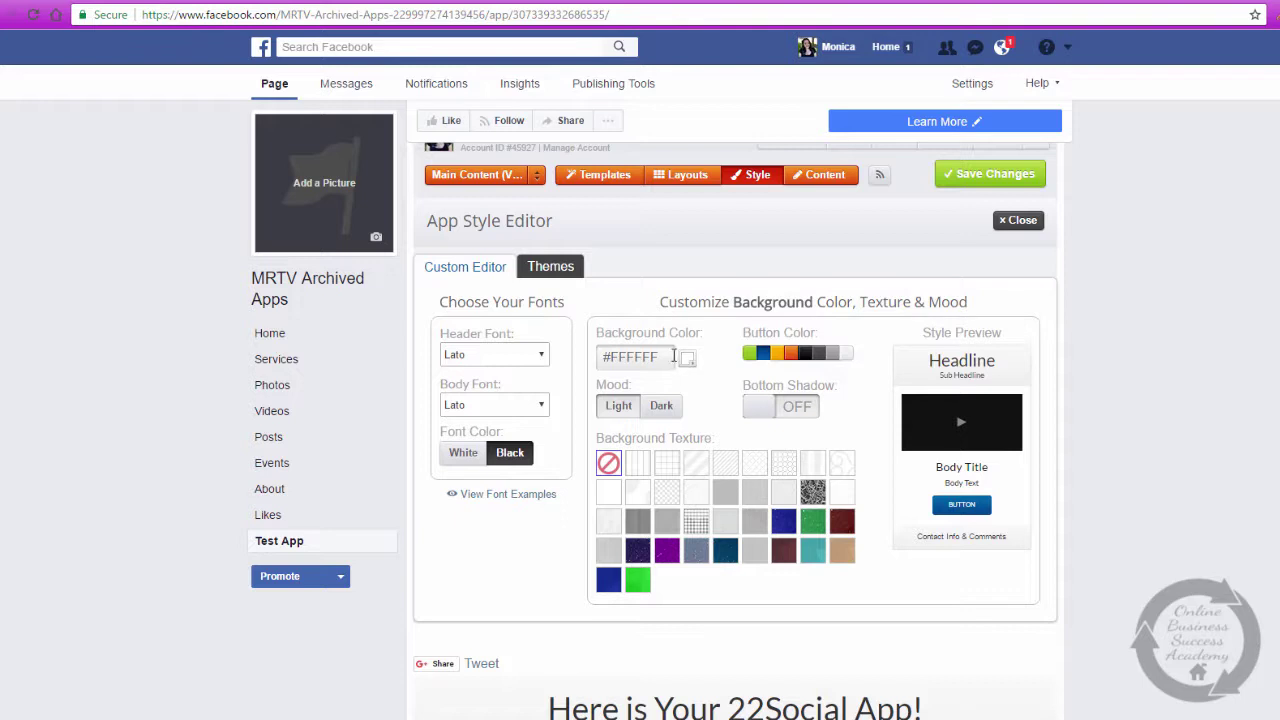
{"action": "left_click", "coordinate": [687, 366]}
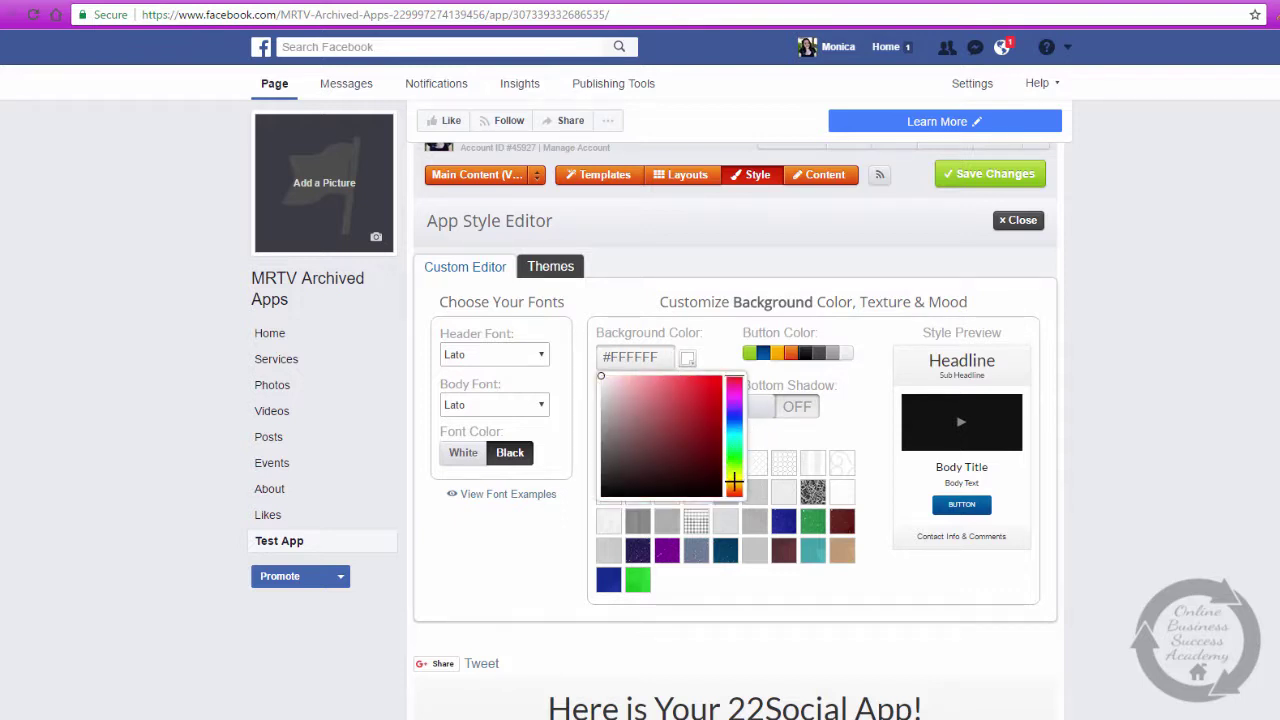
{"action": "left_click", "coordinate": [734, 483]}
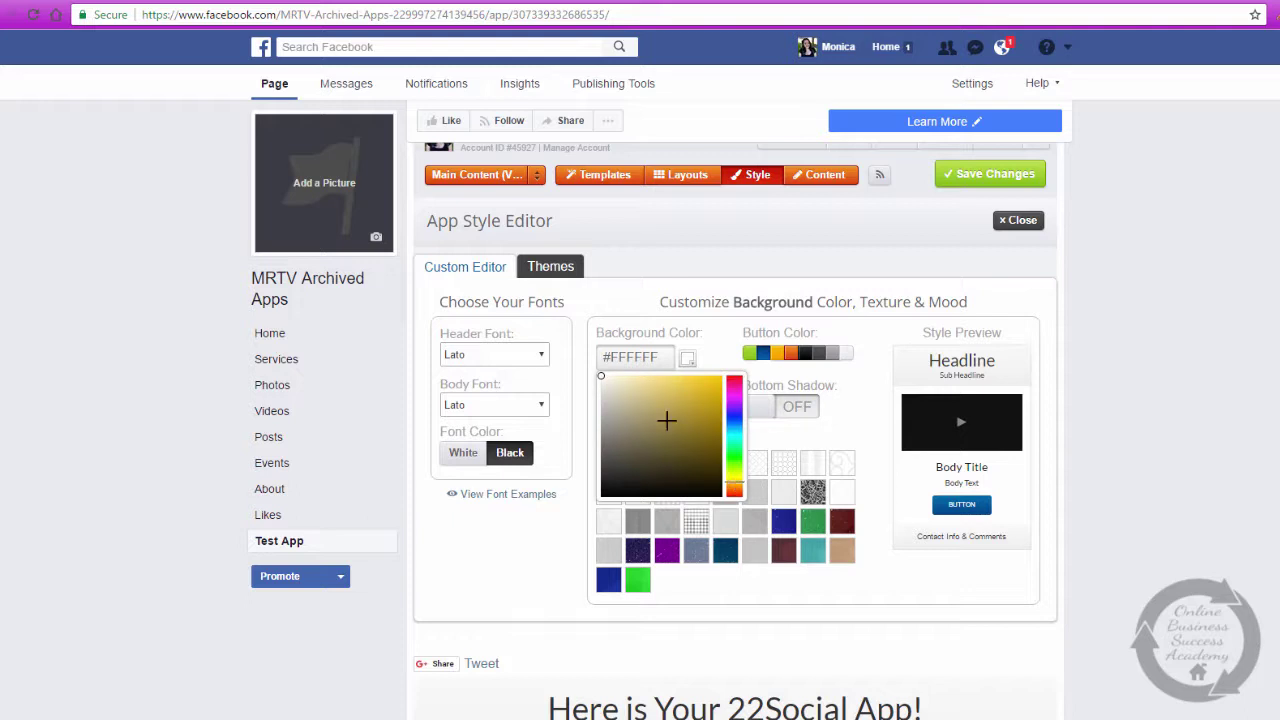
{"action": "left_click", "coordinate": [638, 384]}
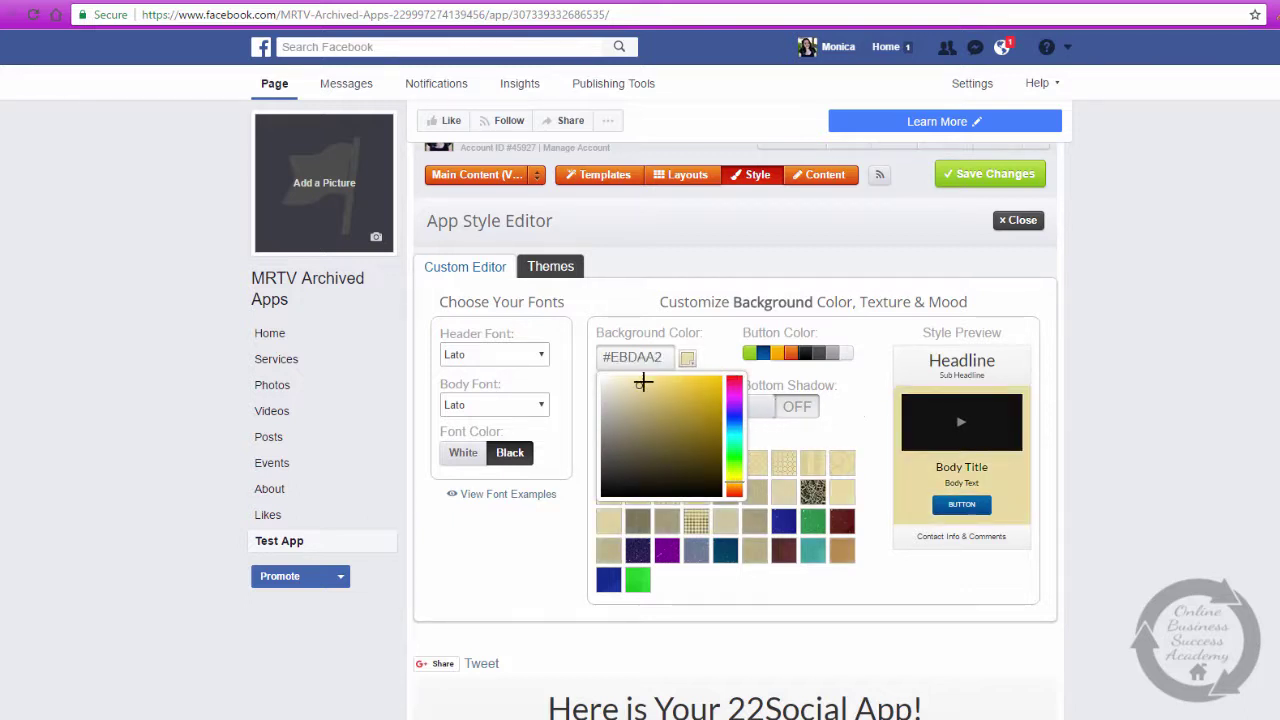
{"action": "double_click", "coordinate": [635, 357]}
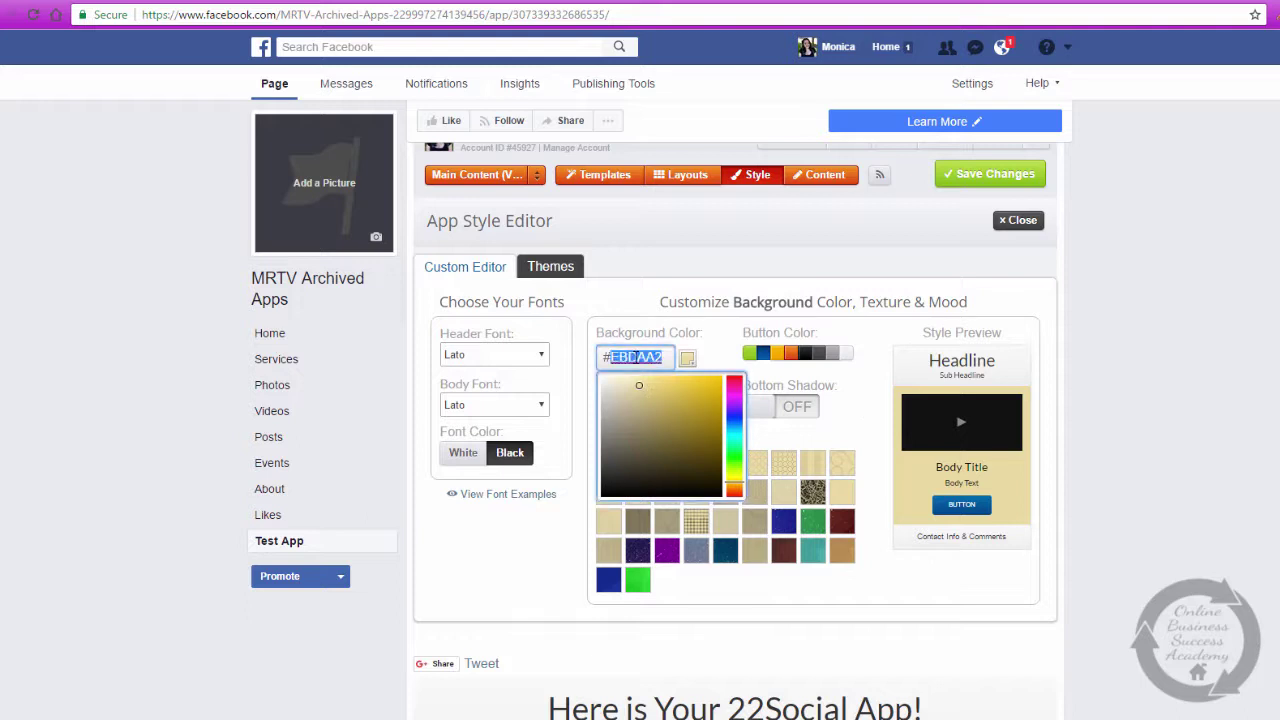
{"action": "left_click", "coordinate": [842, 418]}
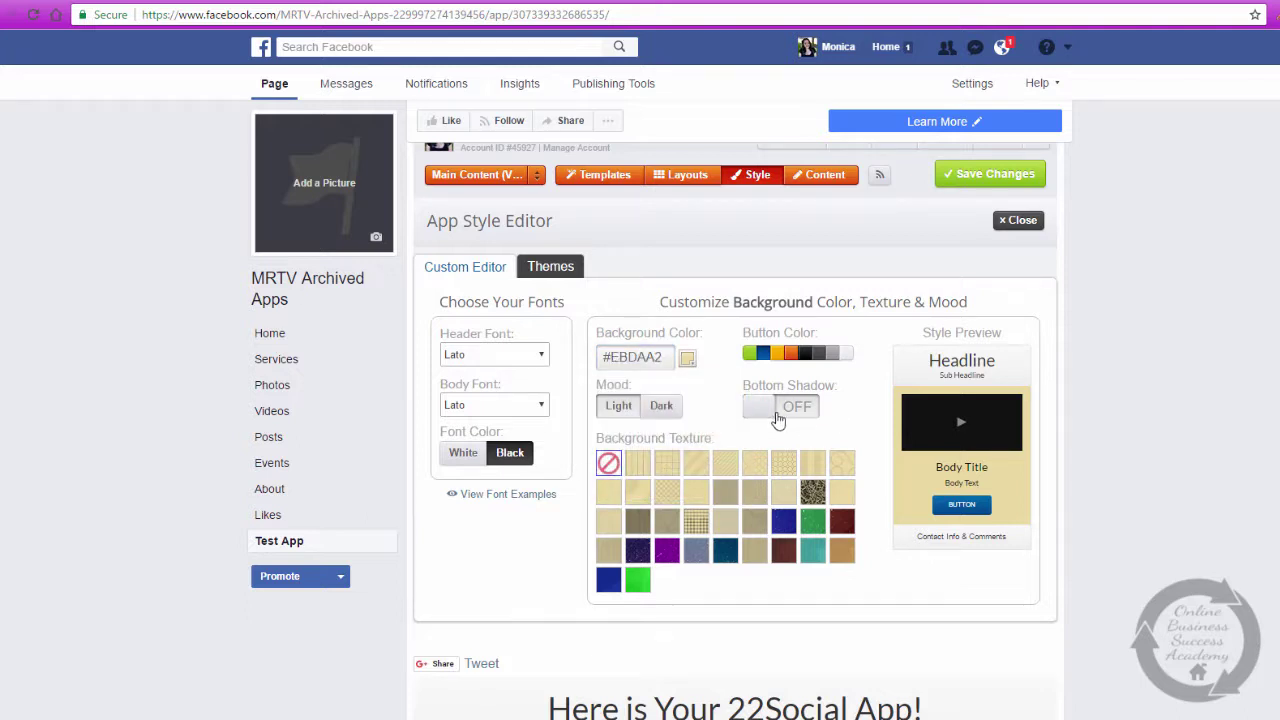
{"action": "left_click", "coordinate": [760, 418]}
Examine the background color, blue buttons and bottom shadow across the app's header, featured area and content areas
{"action": "scroll", "coordinate": [792, 638], "scroll_direction": "down", "scroll_amount": 10}
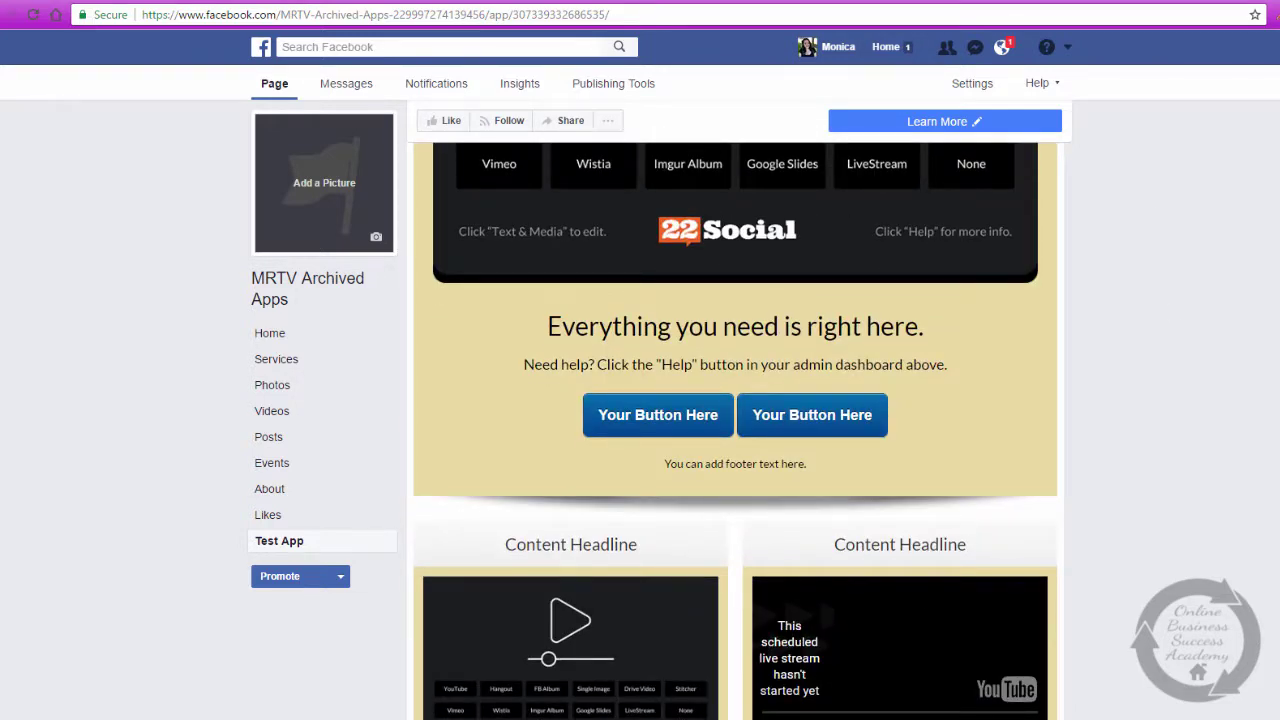
{"action": "scroll", "coordinate": [735, 431], "scroll_direction": "down", "scroll_amount": 5}
{"action": "scroll", "coordinate": [735, 431], "scroll_direction": "up", "scroll_amount": 6}
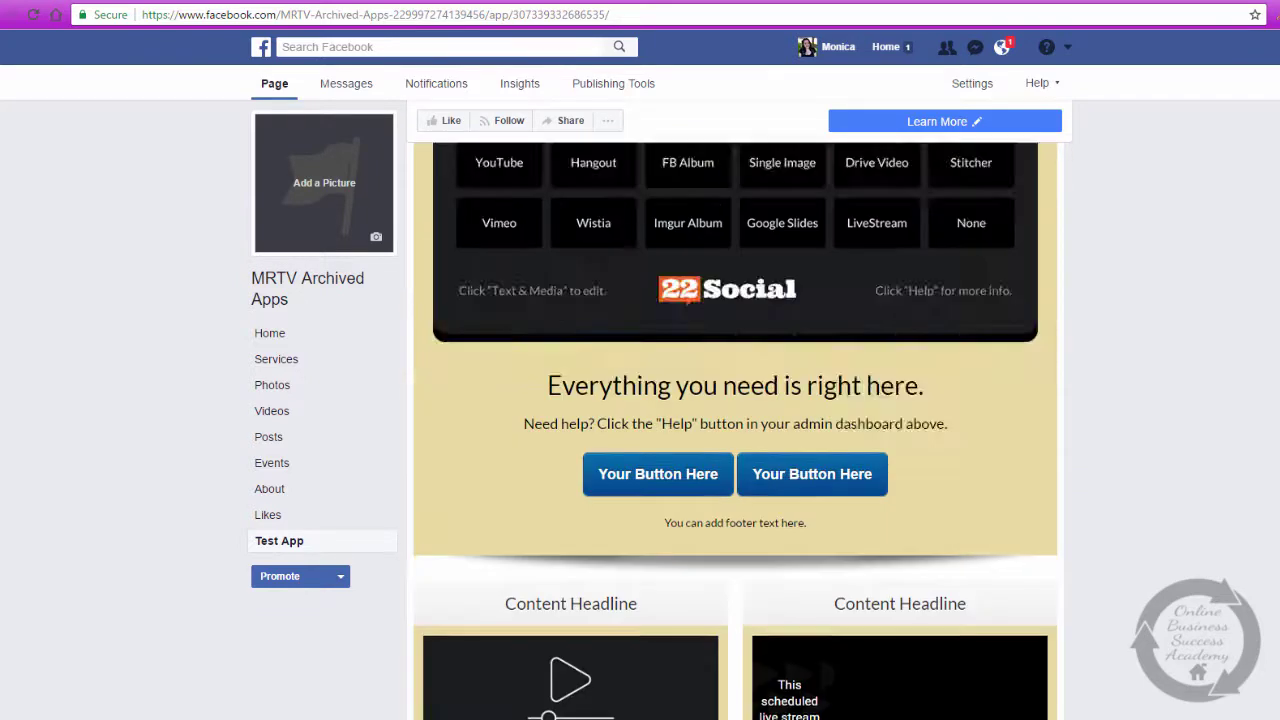
{"action": "scroll", "coordinate": [735, 431], "scroll_direction": "up", "scroll_amount": 5}
{"action": "scroll", "coordinate": [735, 431], "scroll_direction": "down", "scroll_amount": 4}
{"action": "scroll", "coordinate": [735, 431], "scroll_direction": "up", "scroll_amount": 3}
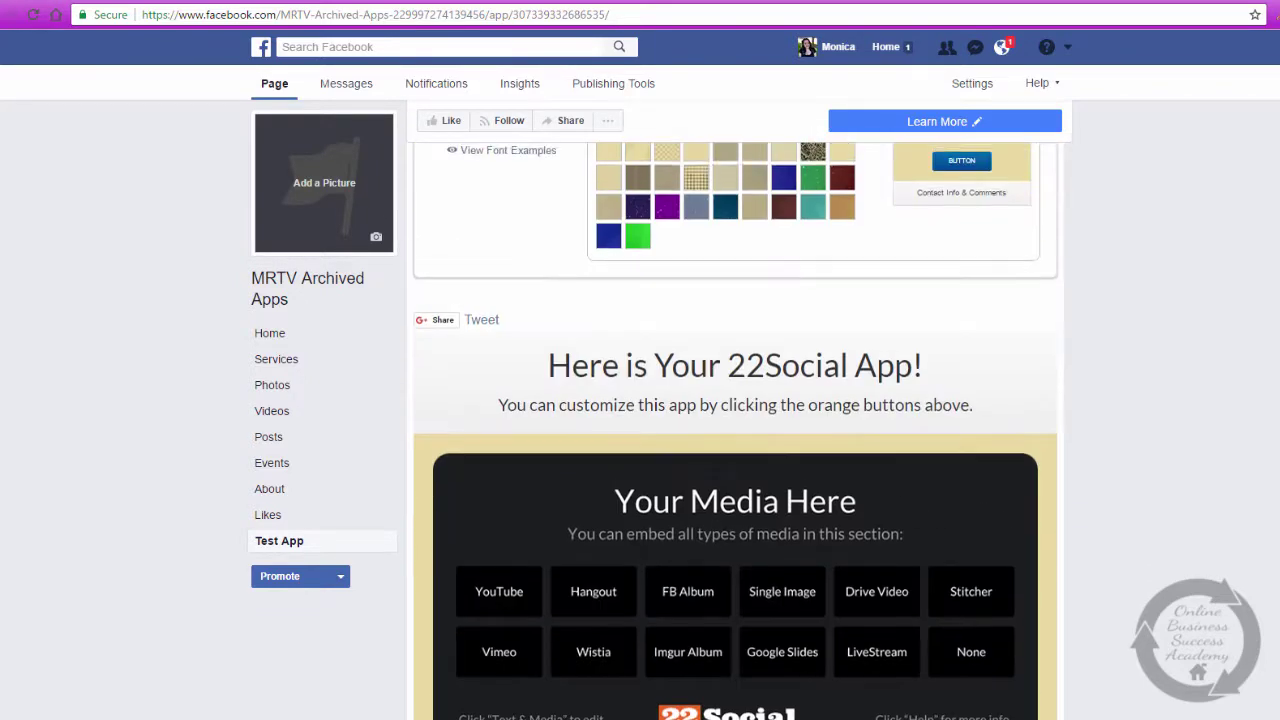
{"action": "scroll", "coordinate": [735, 431], "scroll_direction": "down", "scroll_amount": 1}
{"action": "scroll", "coordinate": [735, 431], "scroll_direction": "up", "scroll_amount": 2}
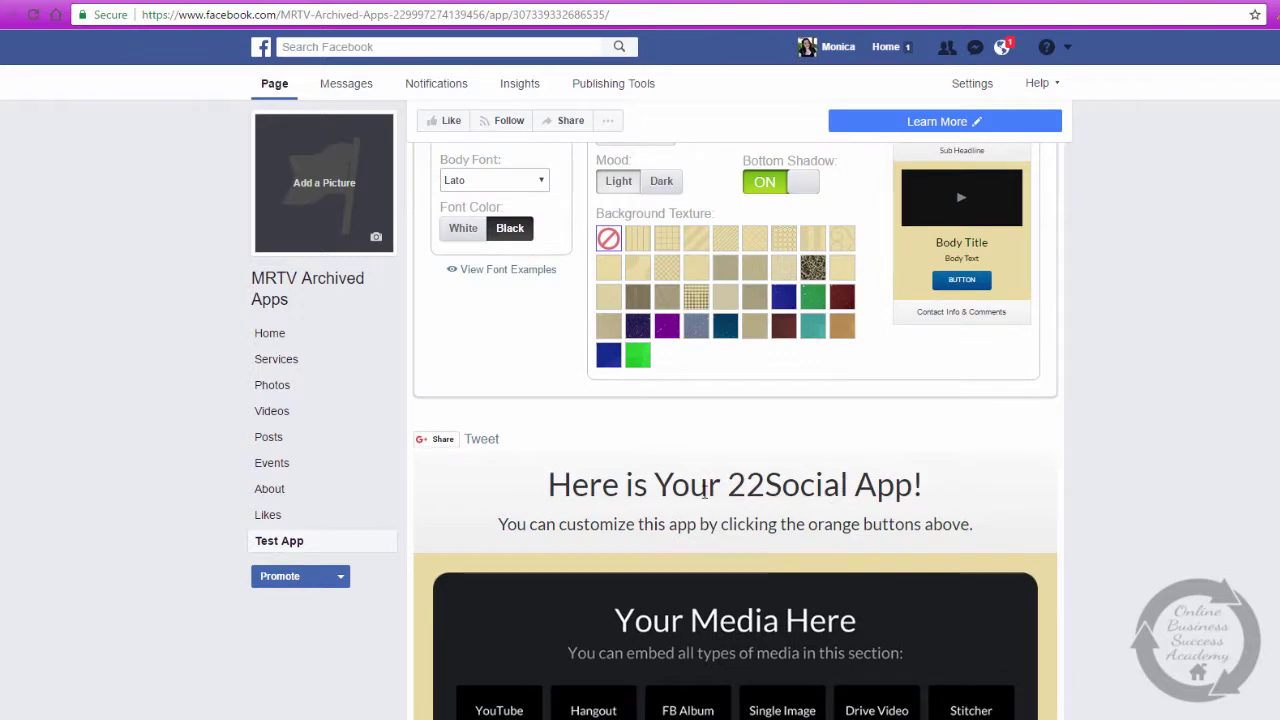
{"action": "scroll", "coordinate": [921, 698], "scroll_direction": "down", "scroll_amount": 9}
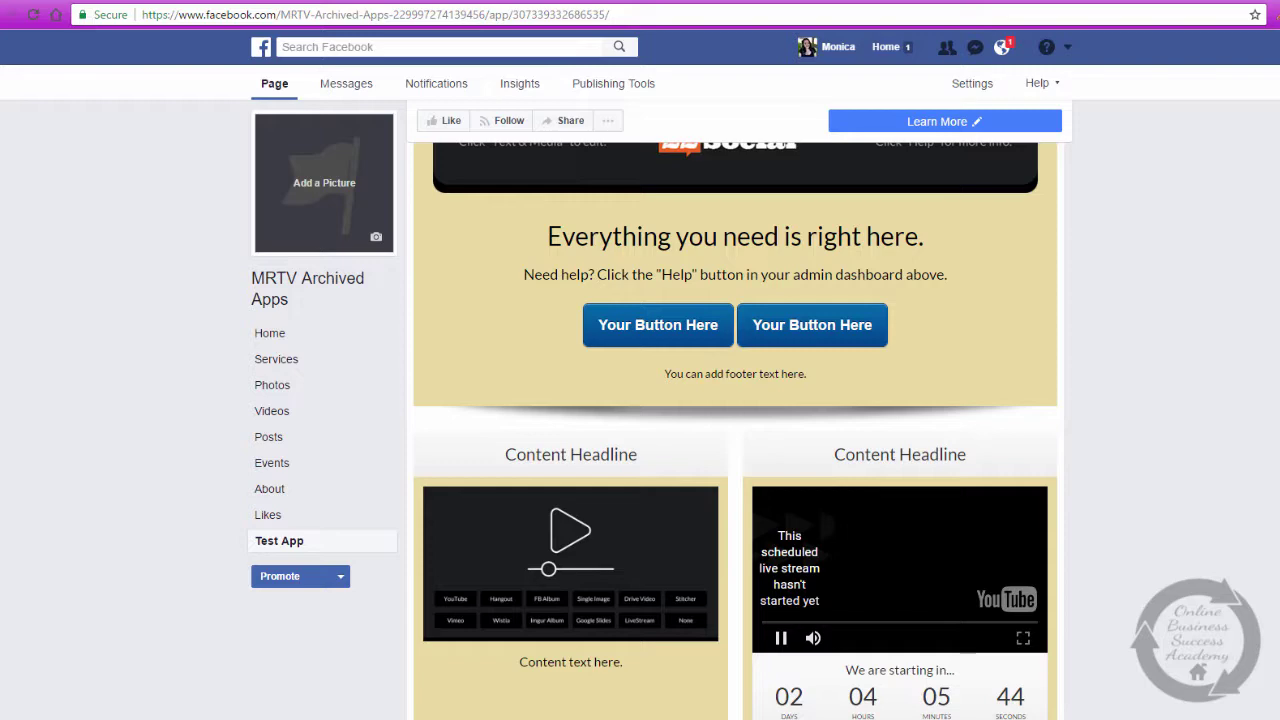
{"action": "scroll", "coordinate": [735, 431], "scroll_direction": "down", "scroll_amount": 3}
{"action": "scroll", "coordinate": [735, 431], "scroll_direction": "up", "scroll_amount": 8}
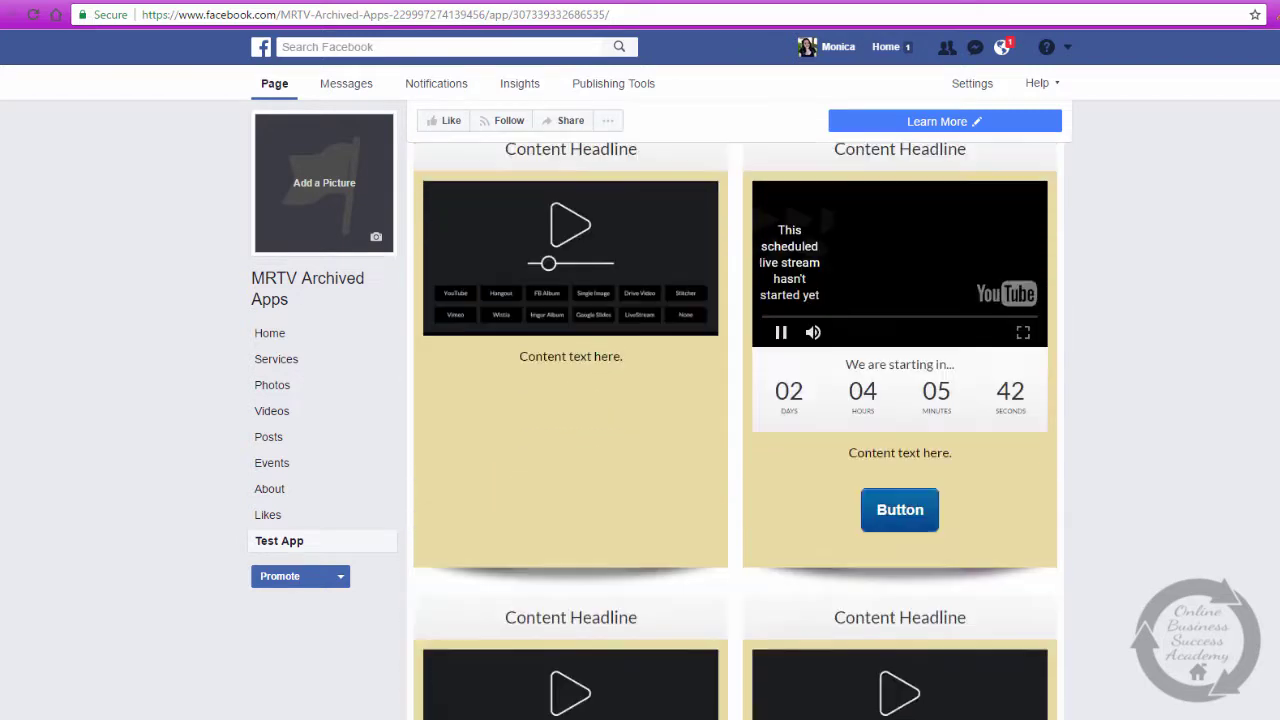
{"action": "scroll", "coordinate": [735, 431], "scroll_direction": "up", "scroll_amount": 5}
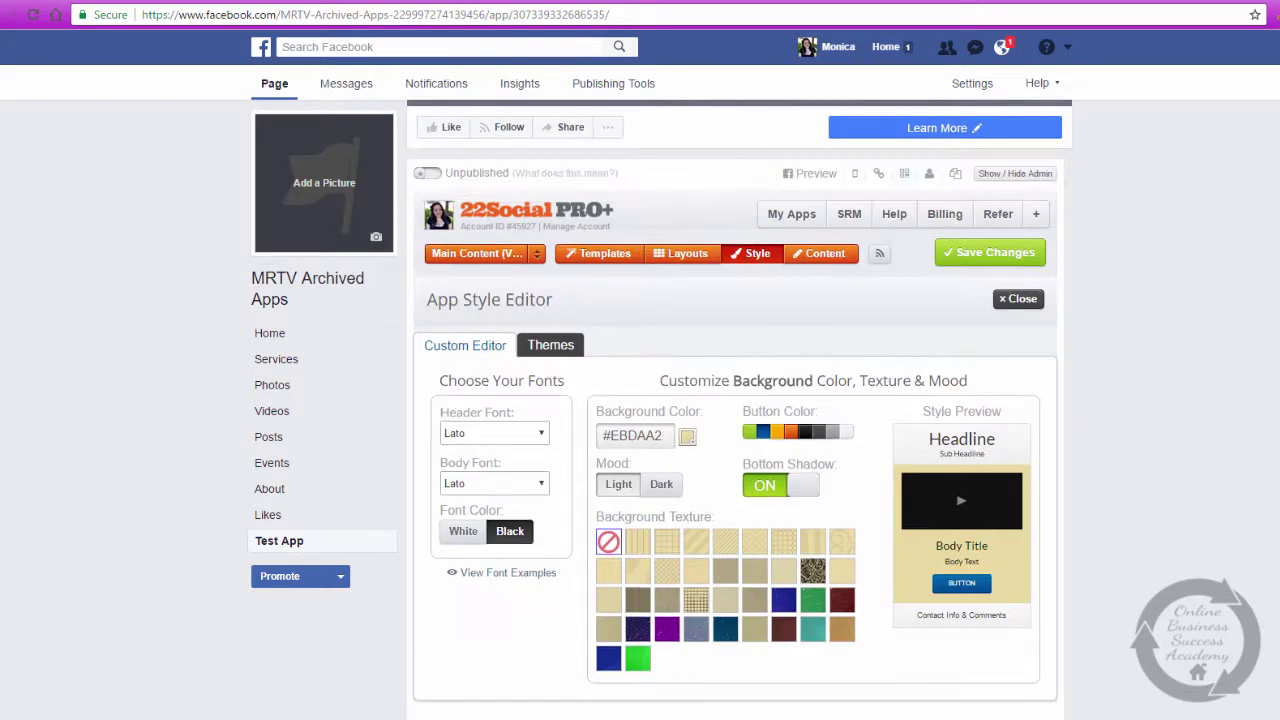
Set the app's mood to Dark, check the header and content areas, and close the App Style Editor
{"action": "left_click", "coordinate": [661, 484]}
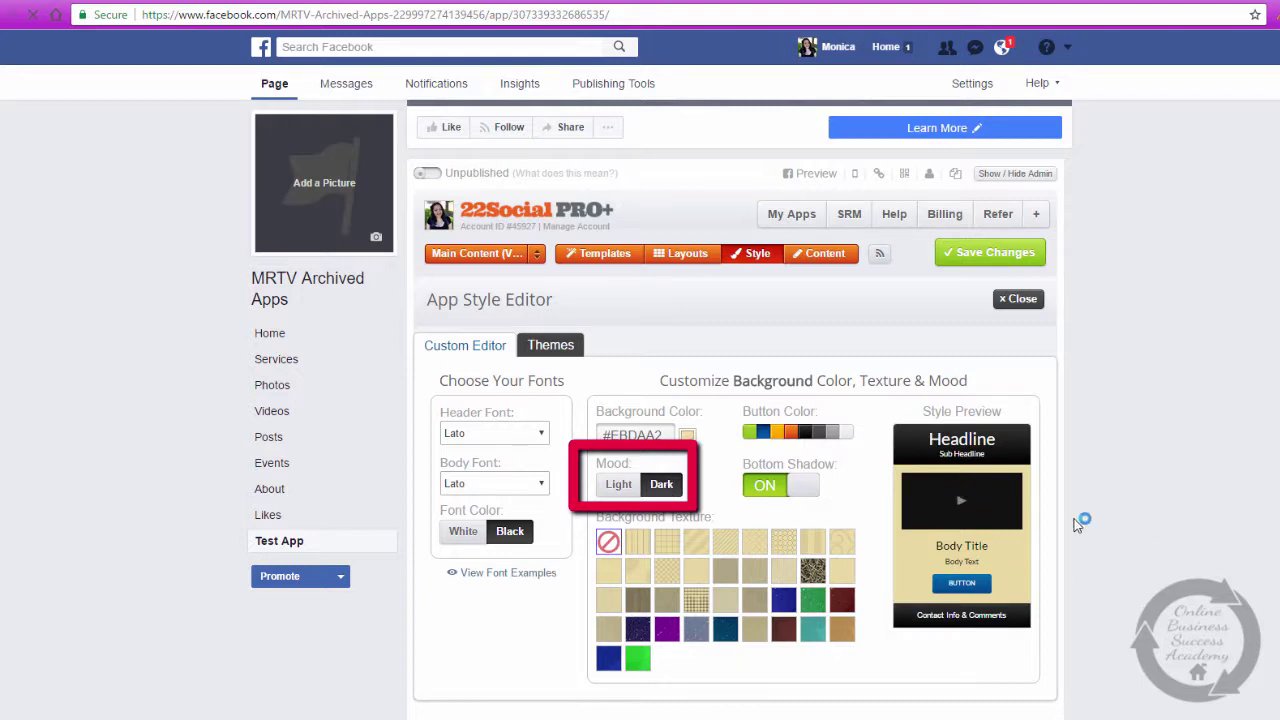
{"action": "scroll", "coordinate": [1082, 523], "scroll_direction": "down", "scroll_amount": 2}
{"action": "scroll", "coordinate": [735, 431], "scroll_direction": "down", "scroll_amount": 4}
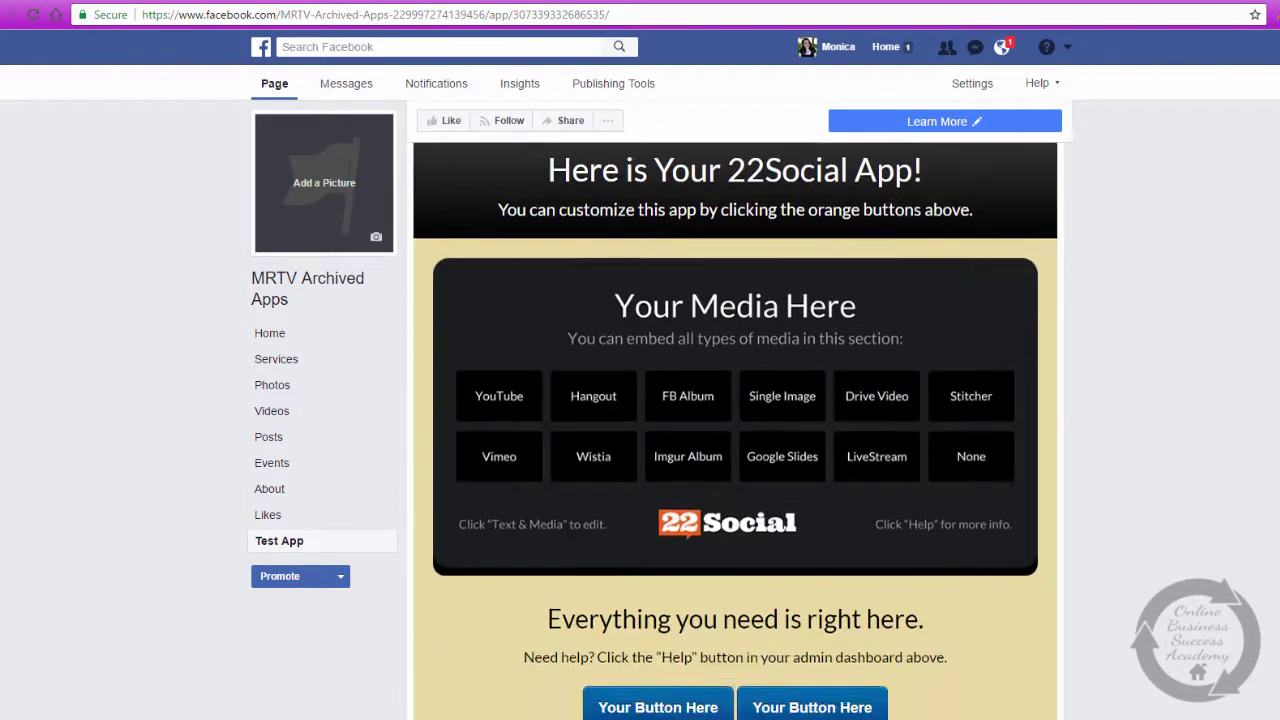
{"action": "scroll", "coordinate": [735, 431], "scroll_direction": "down", "scroll_amount": 5}
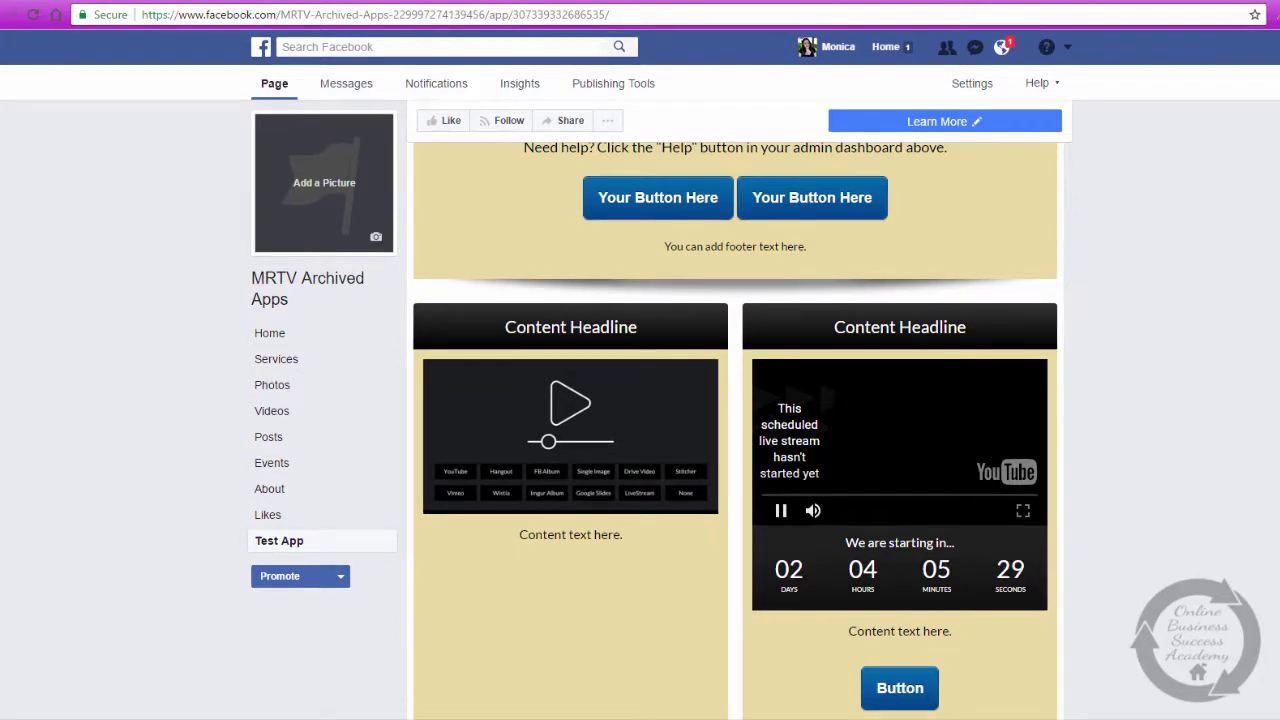
{"action": "scroll", "coordinate": [968, 421], "scroll_direction": "up", "scroll_amount": 7}
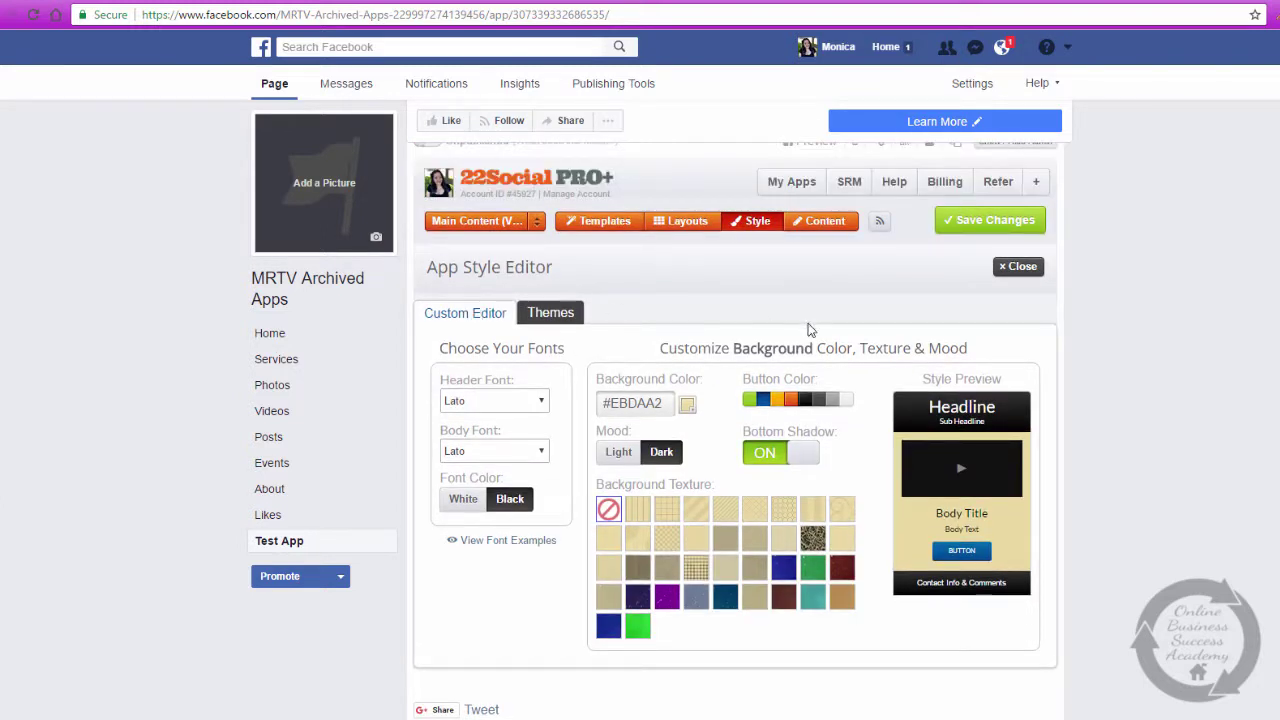
{"action": "left_click", "coordinate": [1019, 267]}
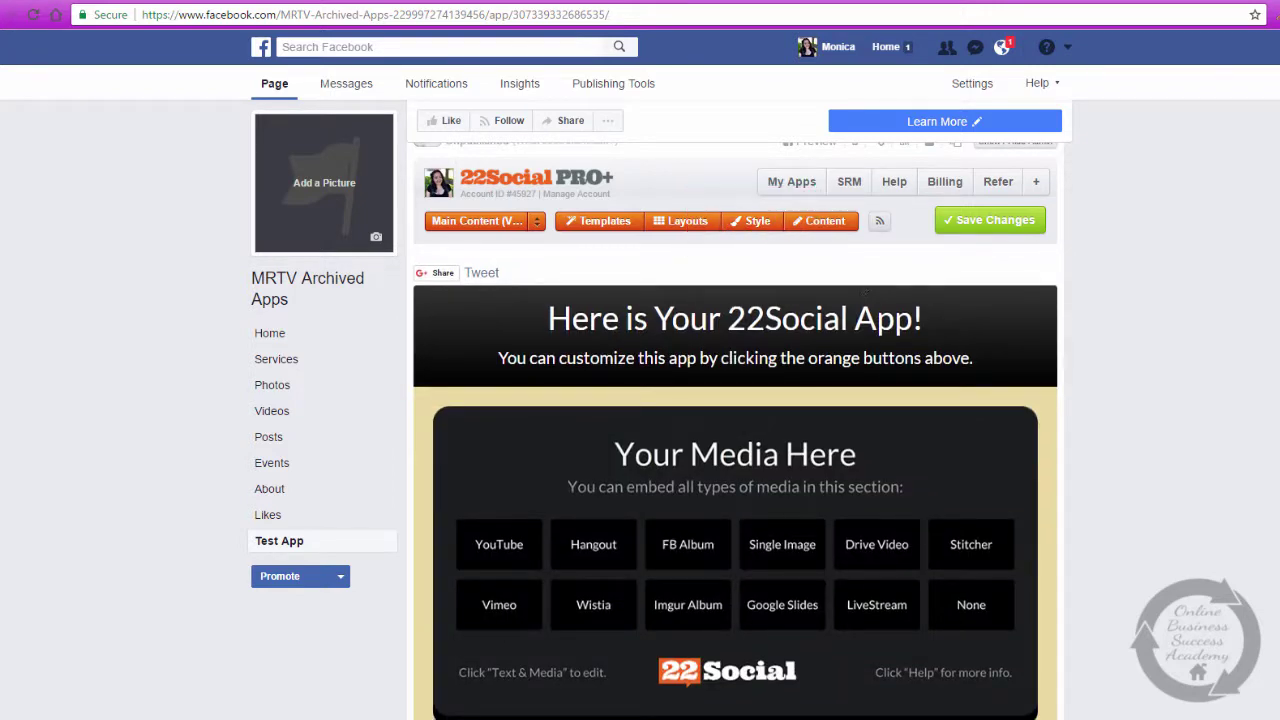
{"action": "scroll", "coordinate": [735, 430], "scroll_direction": "down", "scroll_amount": 7}
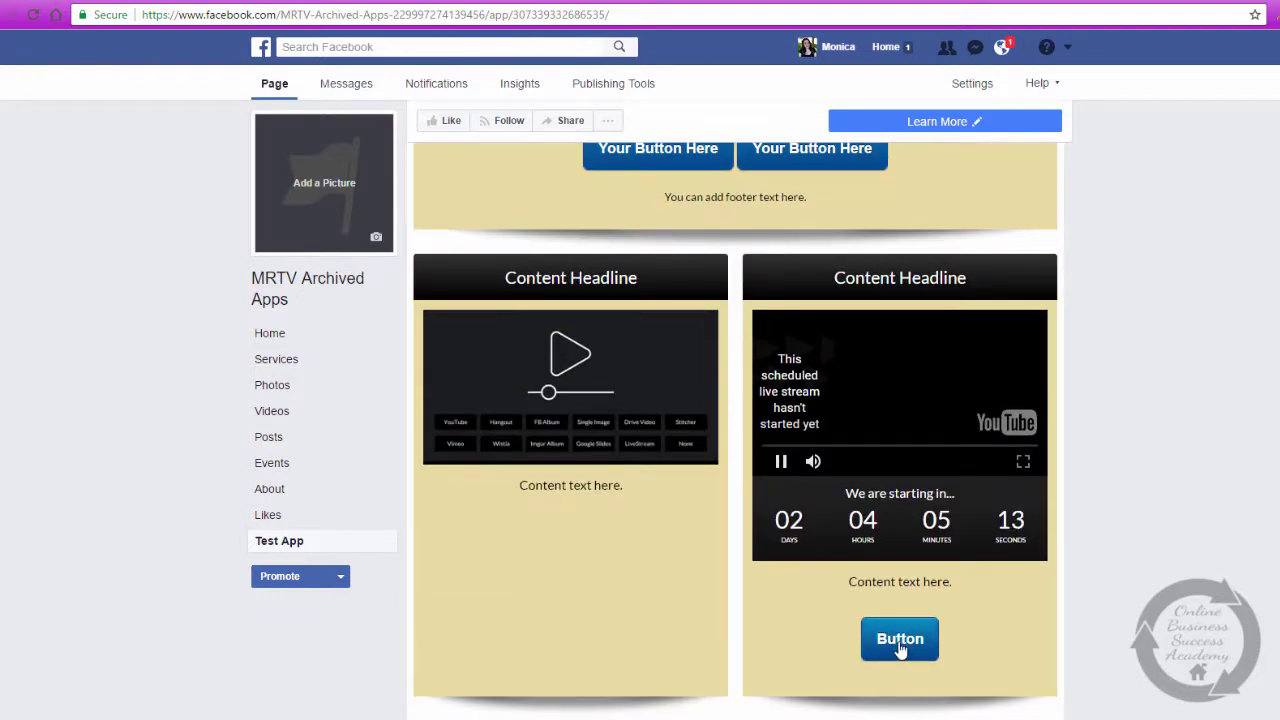
Open content editing for the app and go to its Header section
{"action": "scroll", "coordinate": [735, 430], "scroll_direction": "up", "scroll_amount": 4}
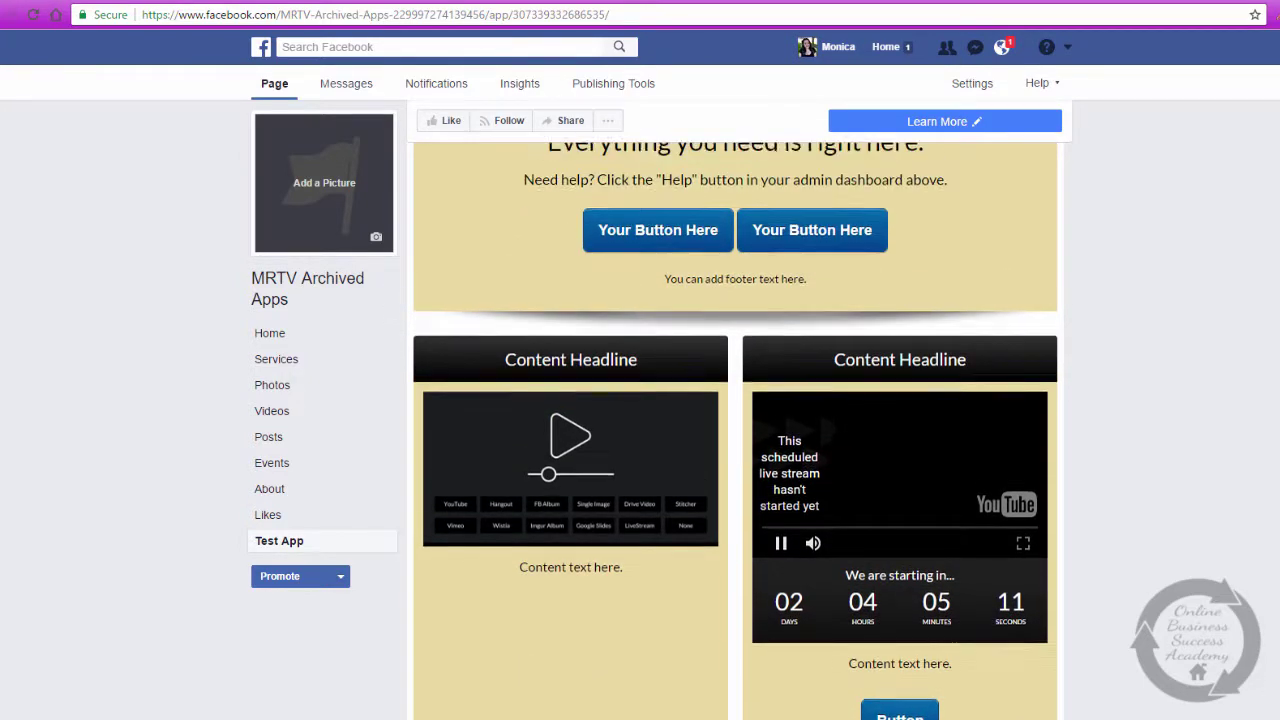
{"action": "scroll", "coordinate": [735, 430], "scroll_direction": "down", "scroll_amount": 2}
{"action": "scroll", "coordinate": [829, 231], "scroll_direction": "up", "scroll_amount": 5}
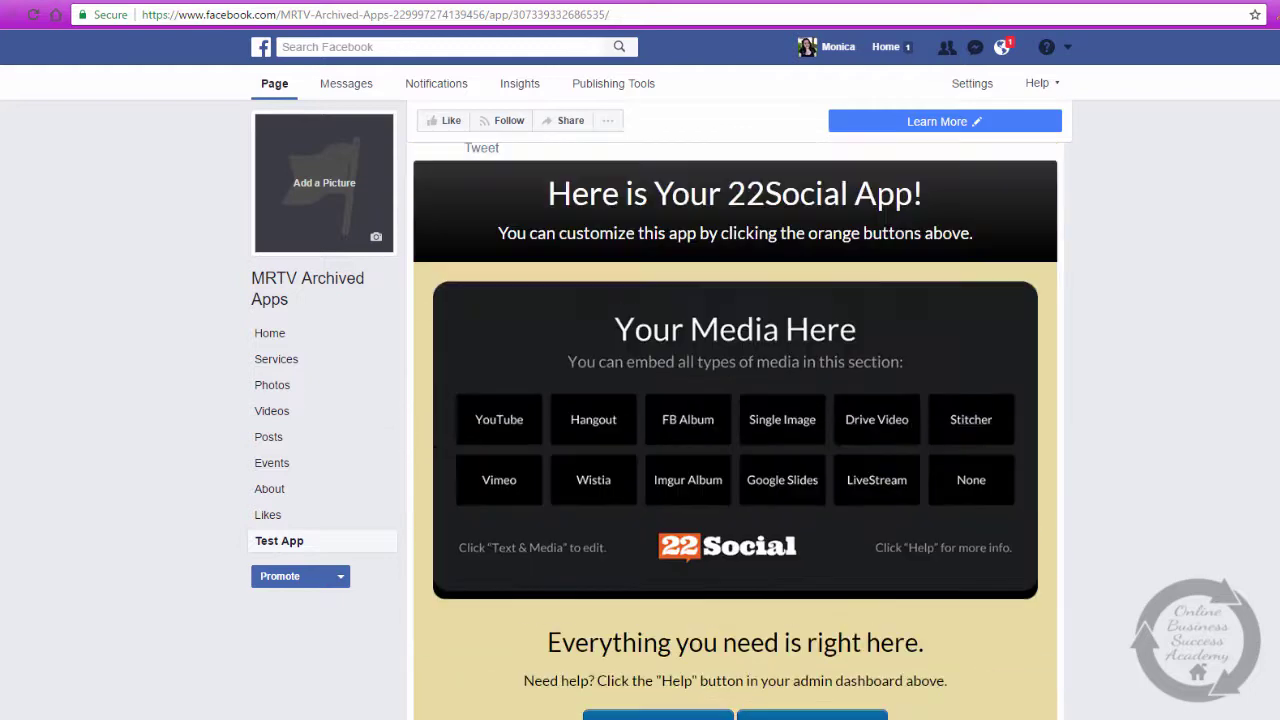
{"action": "scroll", "coordinate": [829, 231], "scroll_direction": "up", "scroll_amount": 3}
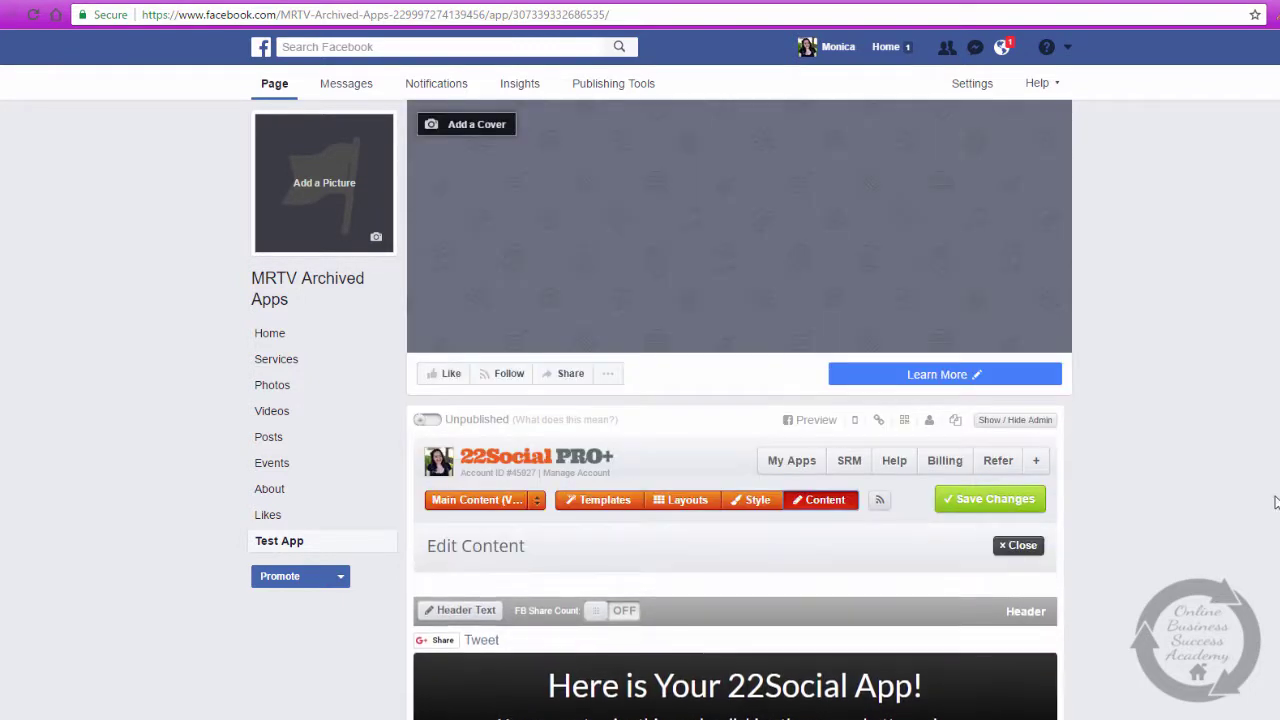
{"action": "scroll", "coordinate": [735, 430], "scroll_direction": "down", "scroll_amount": 5}
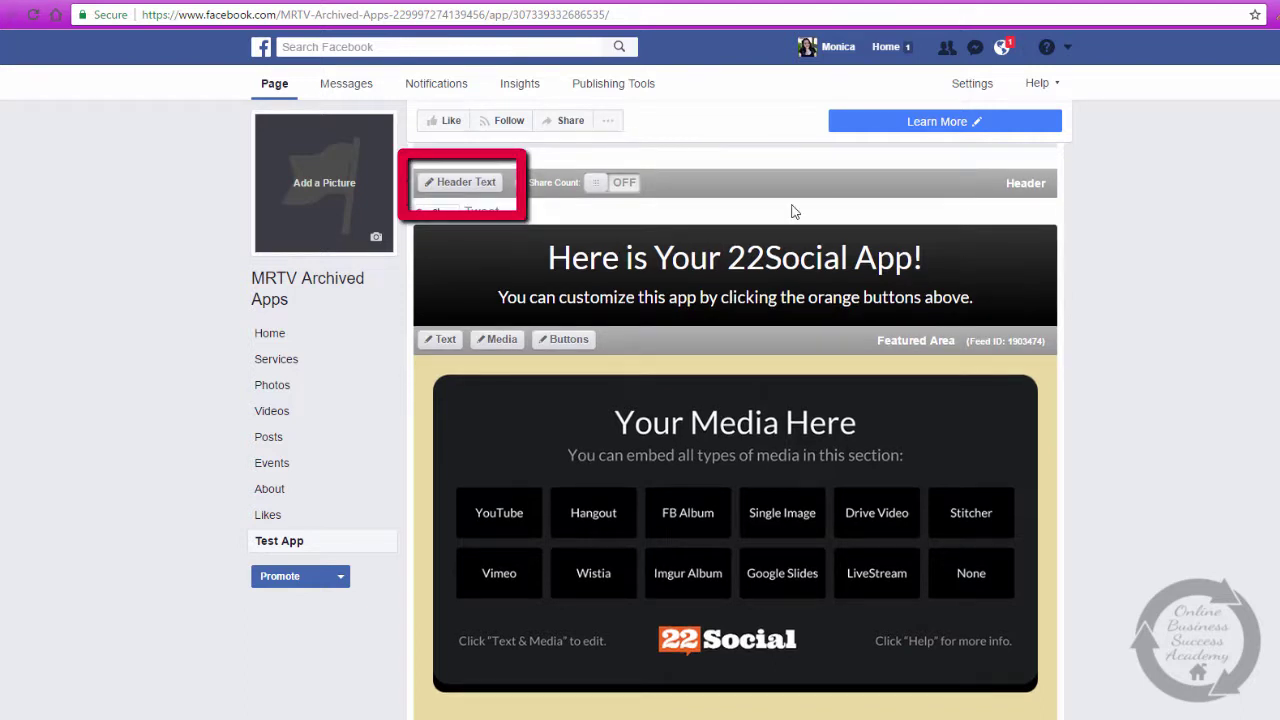
Open the Header Text editor, examine its title and subtitle fields, and cancel the dialog
{"action": "left_click", "coordinate": [466, 188]}
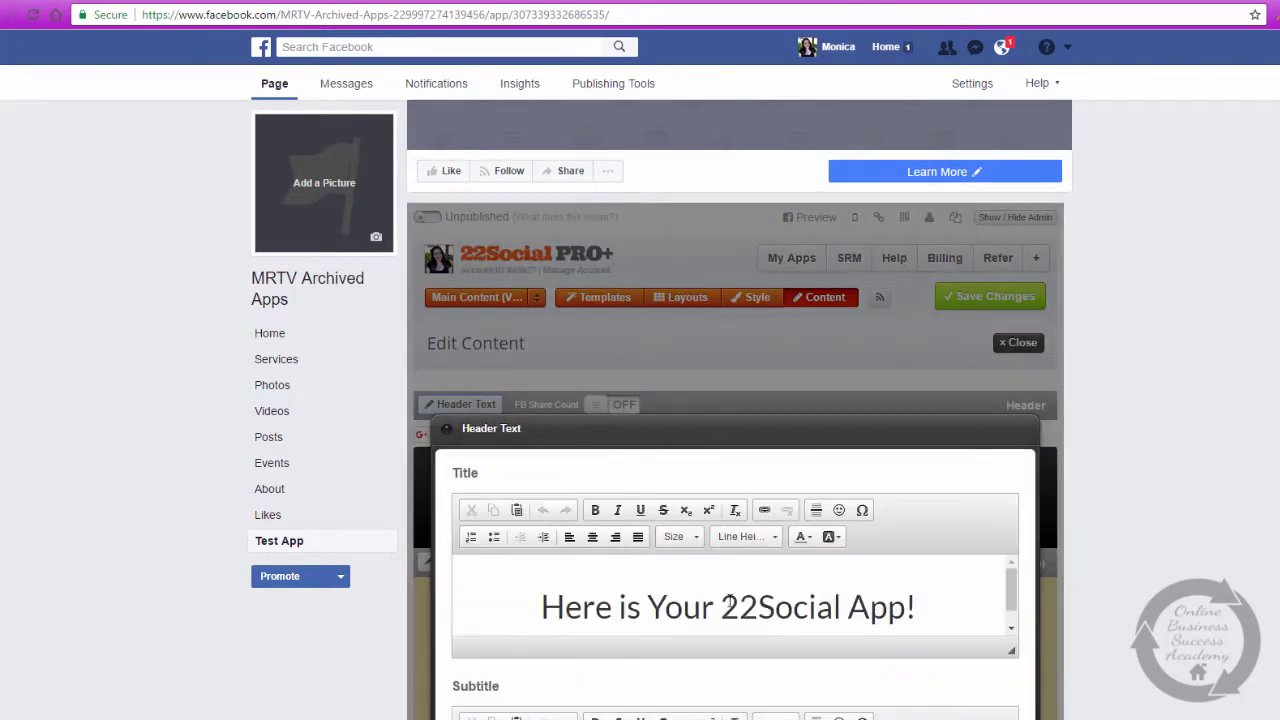
{"action": "triple_click", "coordinate": [714, 598]}
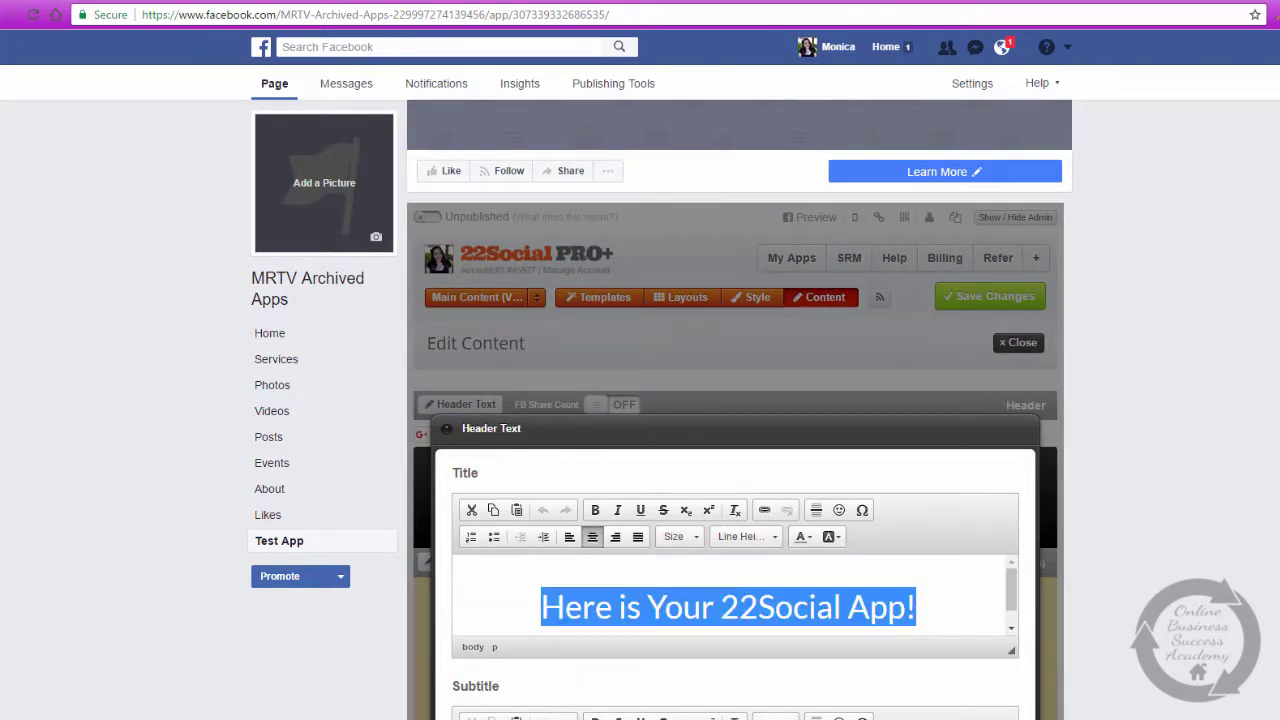
{"action": "scroll", "coordinate": [1086, 517], "scroll_direction": "down", "scroll_amount": 4}
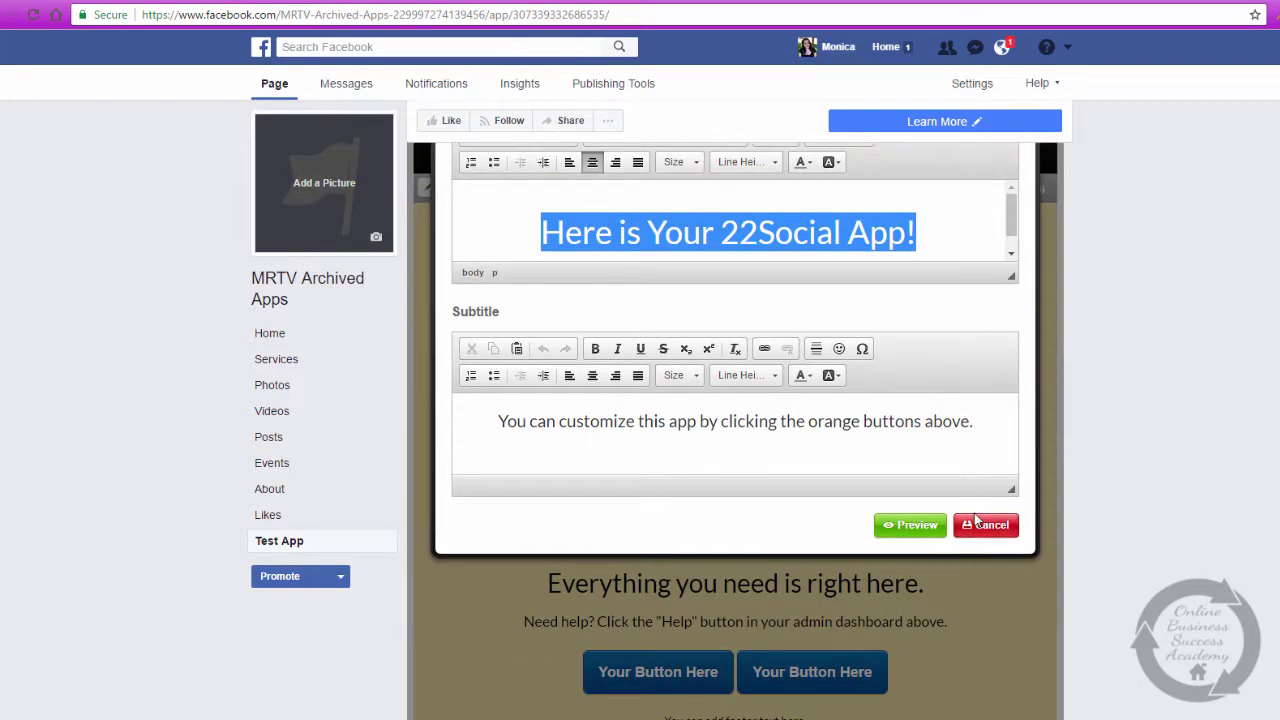
{"action": "left_click", "coordinate": [976, 517]}
{"action": "left_click", "coordinate": [976, 518]}
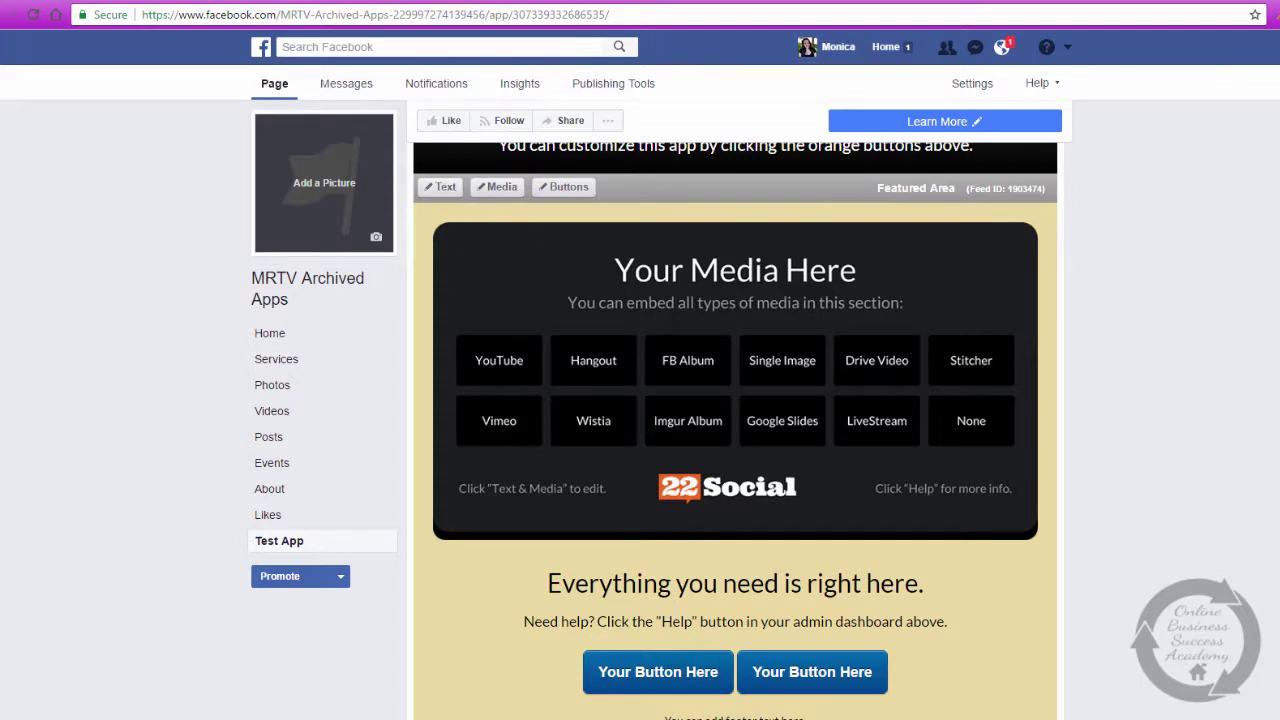
Open the Featured Area button settings and set Button 1's text to "Join Now!"
{"action": "scroll", "coordinate": [735, 430], "scroll_direction": "down", "scroll_amount": 5}
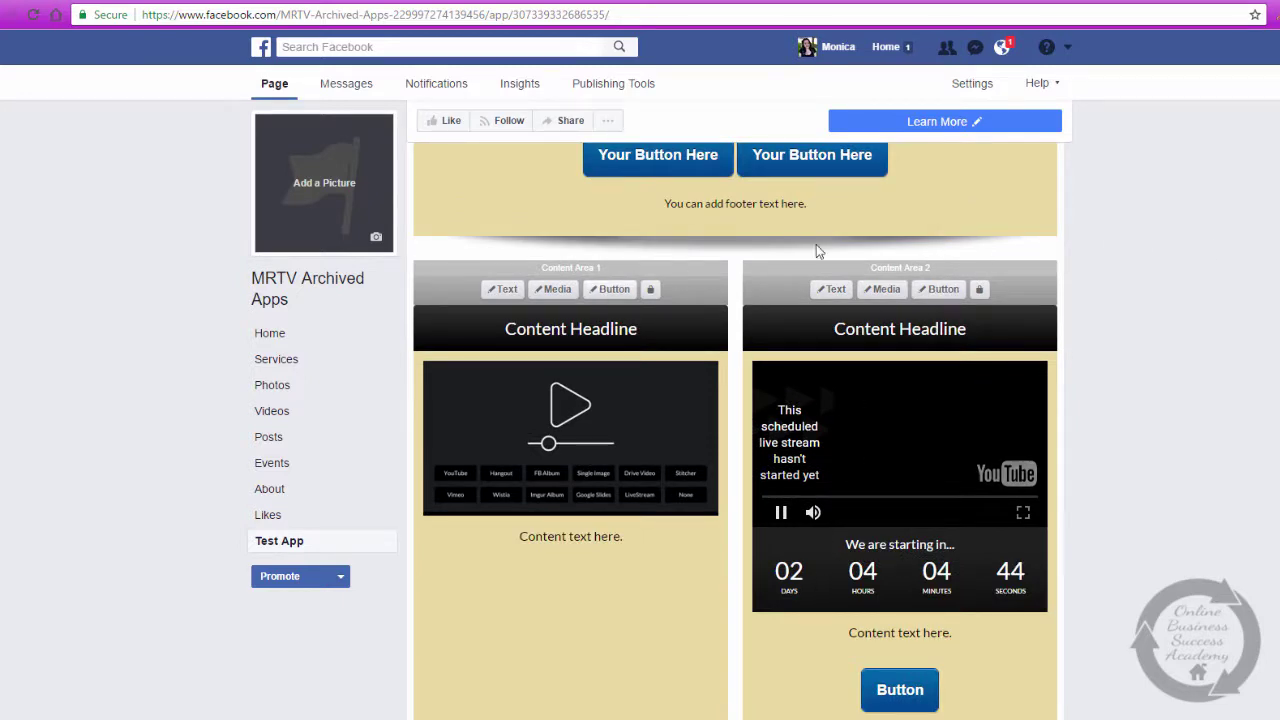
{"action": "scroll", "coordinate": [581, 302], "scroll_direction": "up", "scroll_amount": 6}
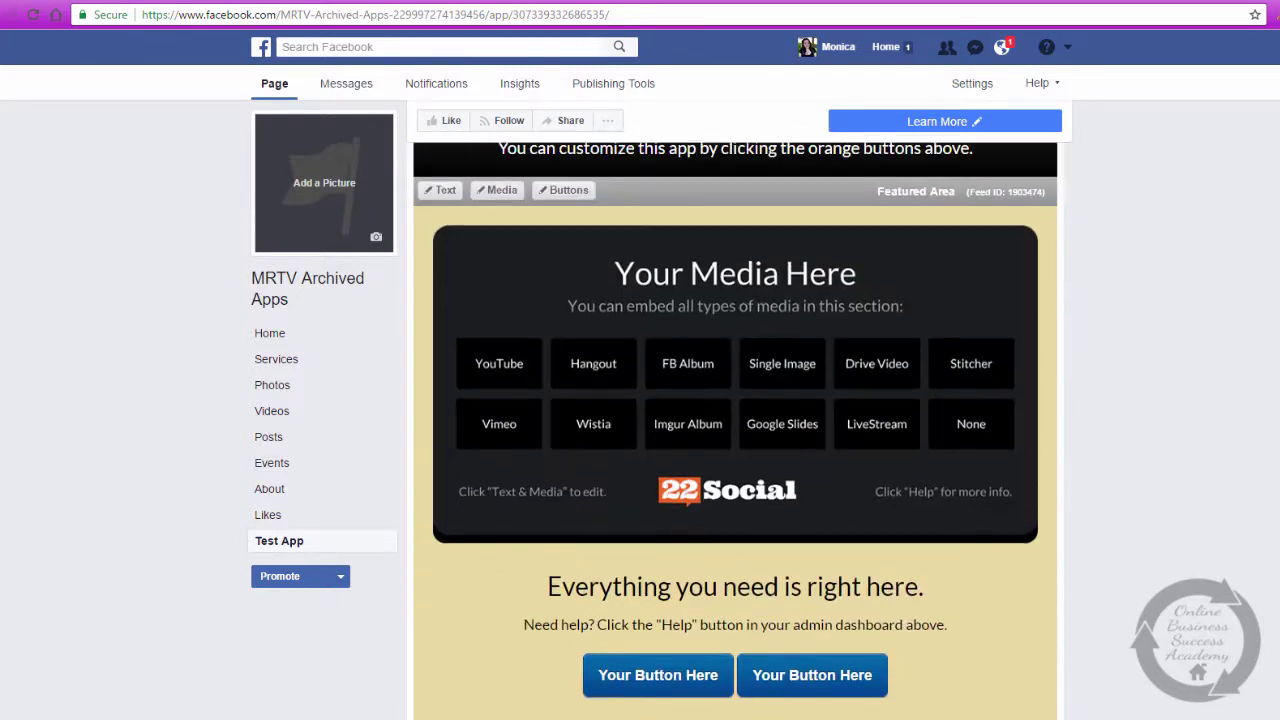
{"action": "left_click", "coordinate": [573, 288]}
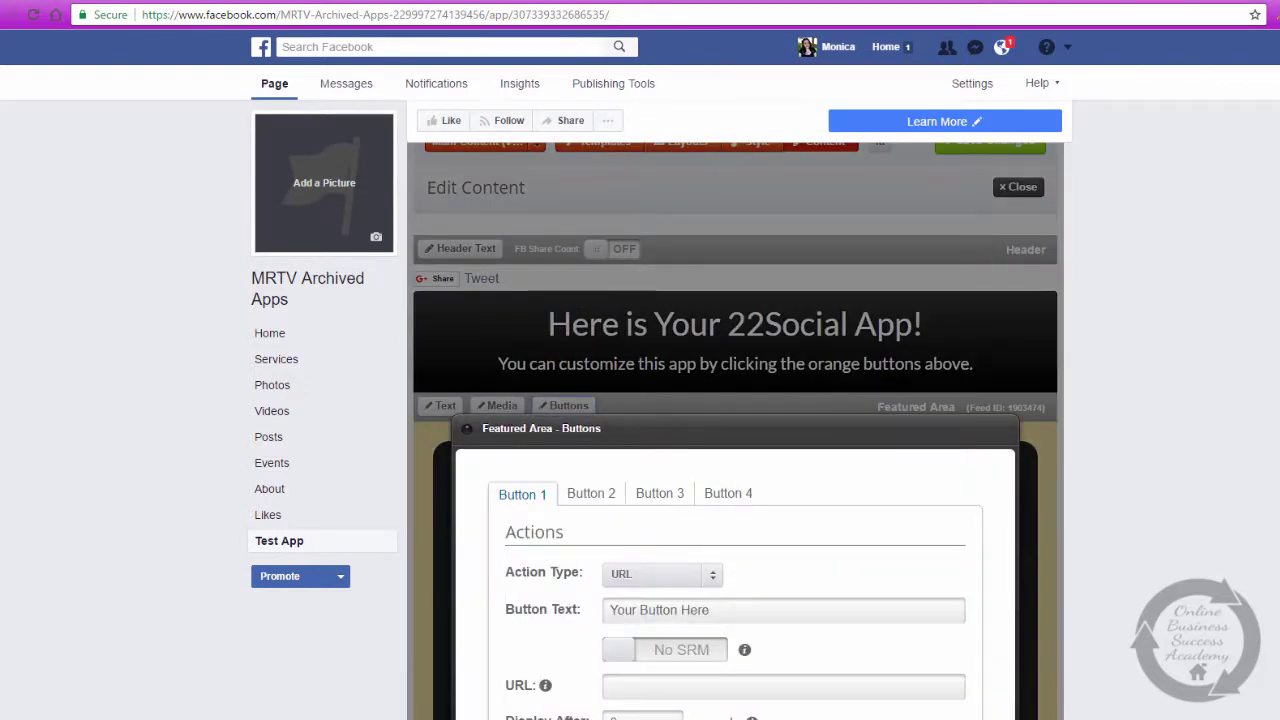
{"action": "scroll", "coordinate": [780, 480], "scroll_direction": "down", "scroll_amount": 2}
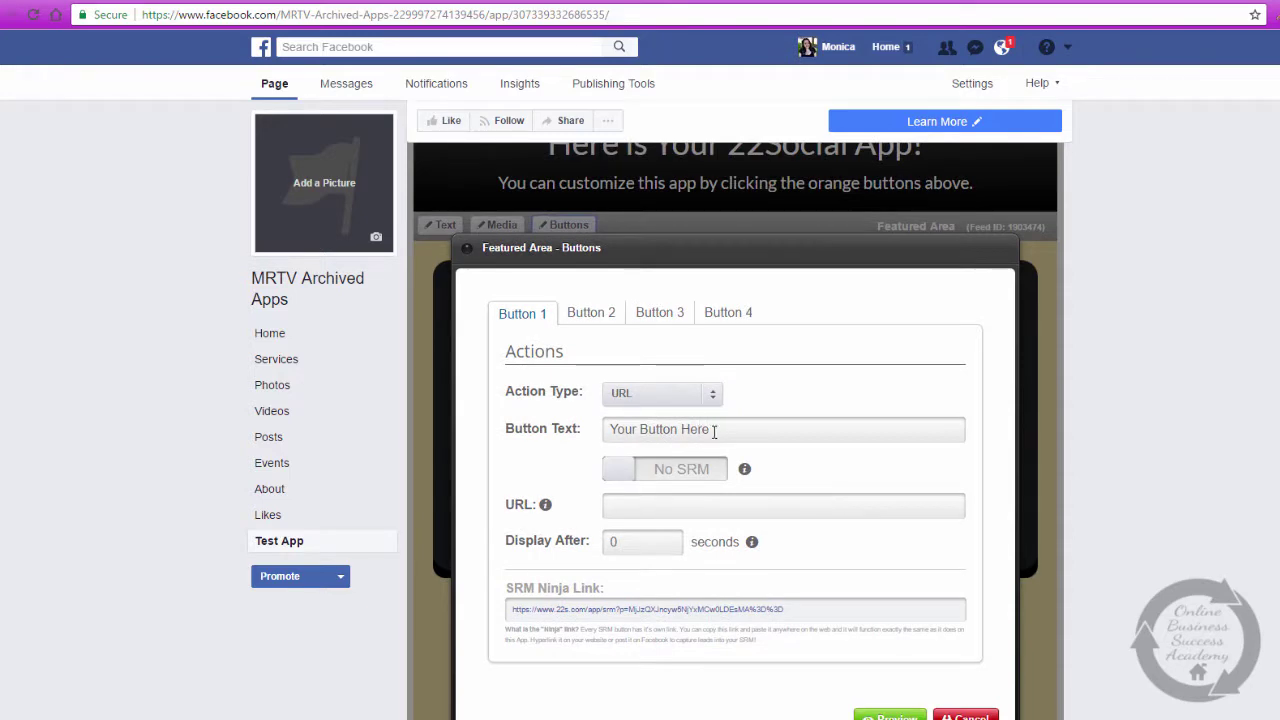
{"action": "left_click_drag", "start_coordinate": [712, 429], "coordinate": [561, 441]}
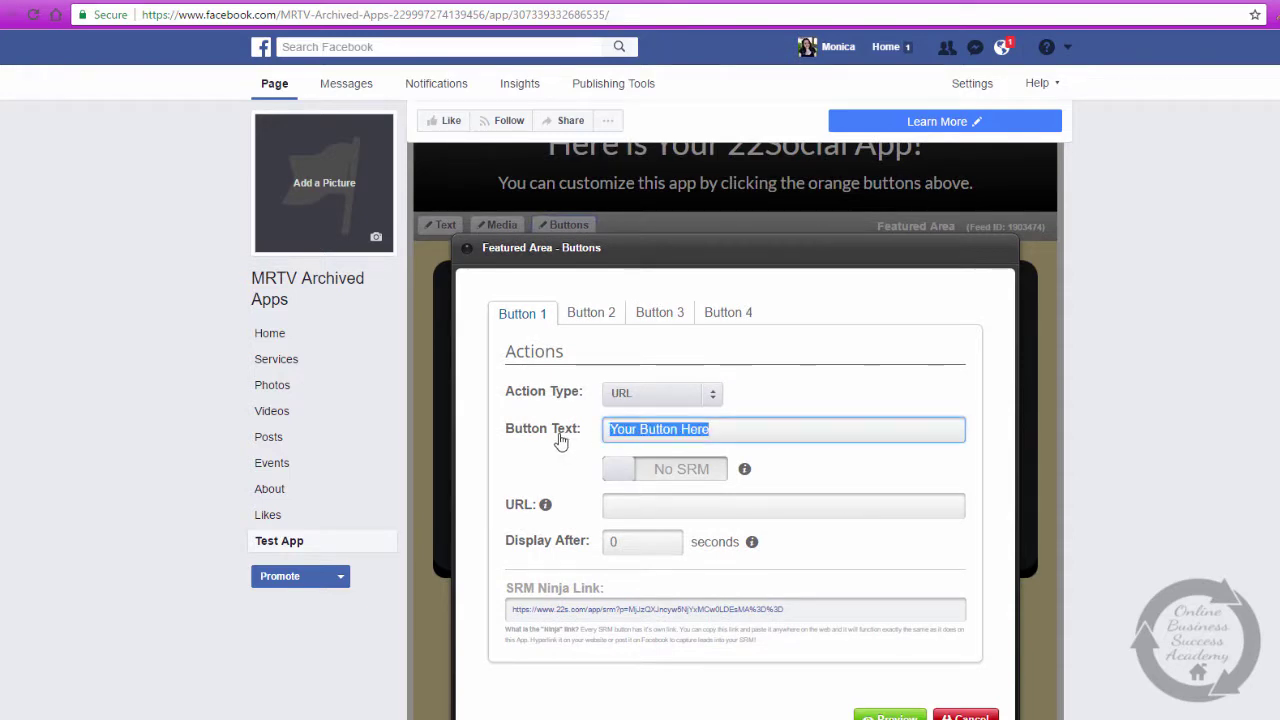
{"action": "type", "text": "Join No"}
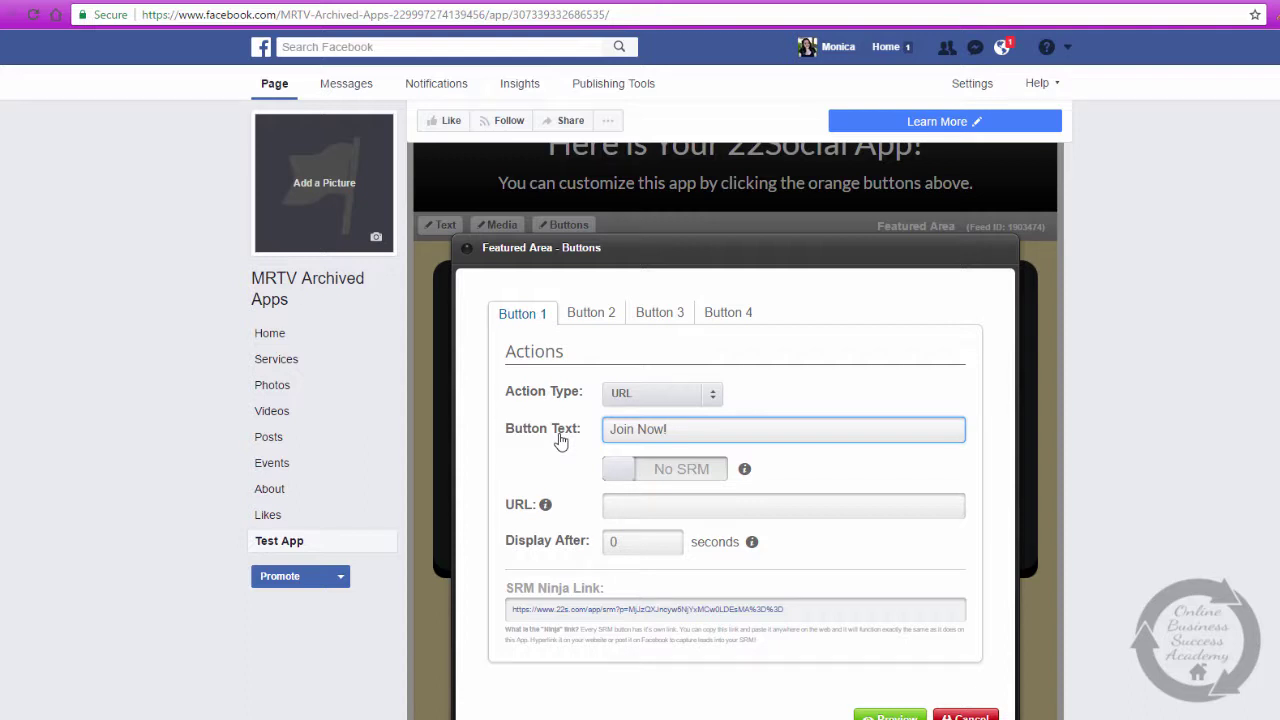
{"action": "type", "text": "w!"}
Try to preview the Featured Area buttons with Button 1's URL left blank
{"action": "left_click", "coordinate": [647, 513]}
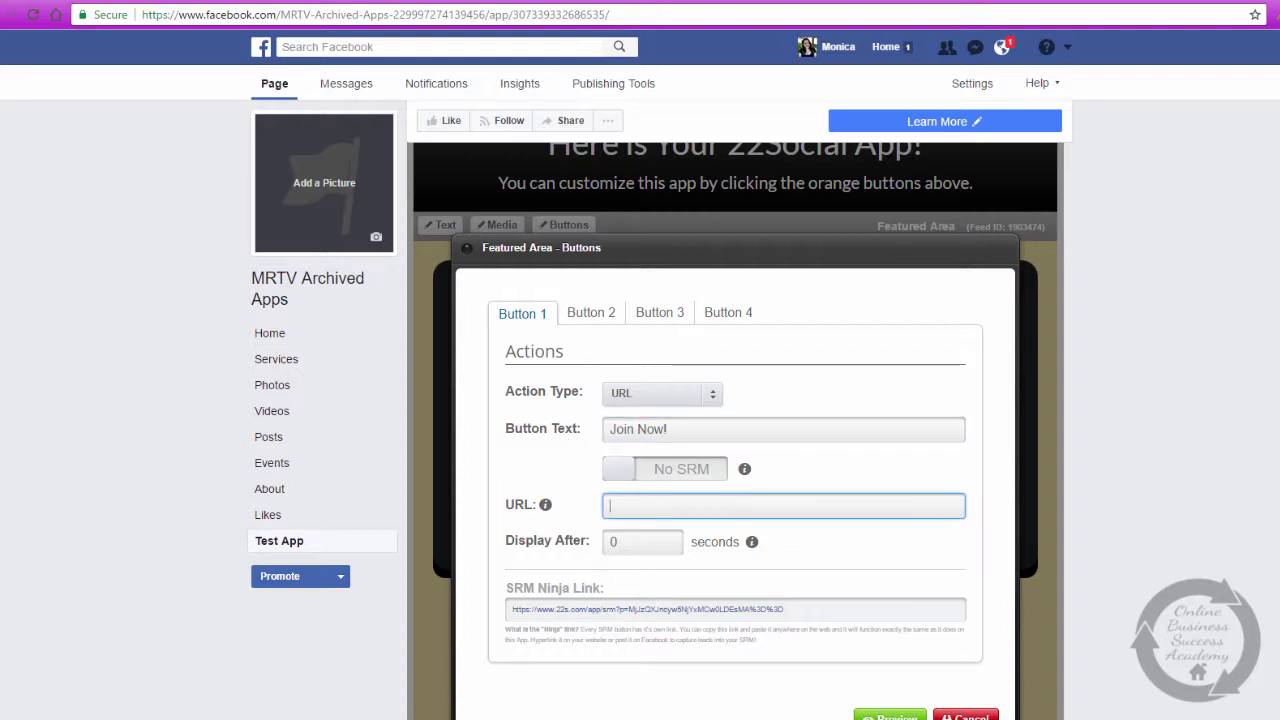
{"action": "scroll", "coordinate": [735, 430], "scroll_direction": "down", "scroll_amount": 2}
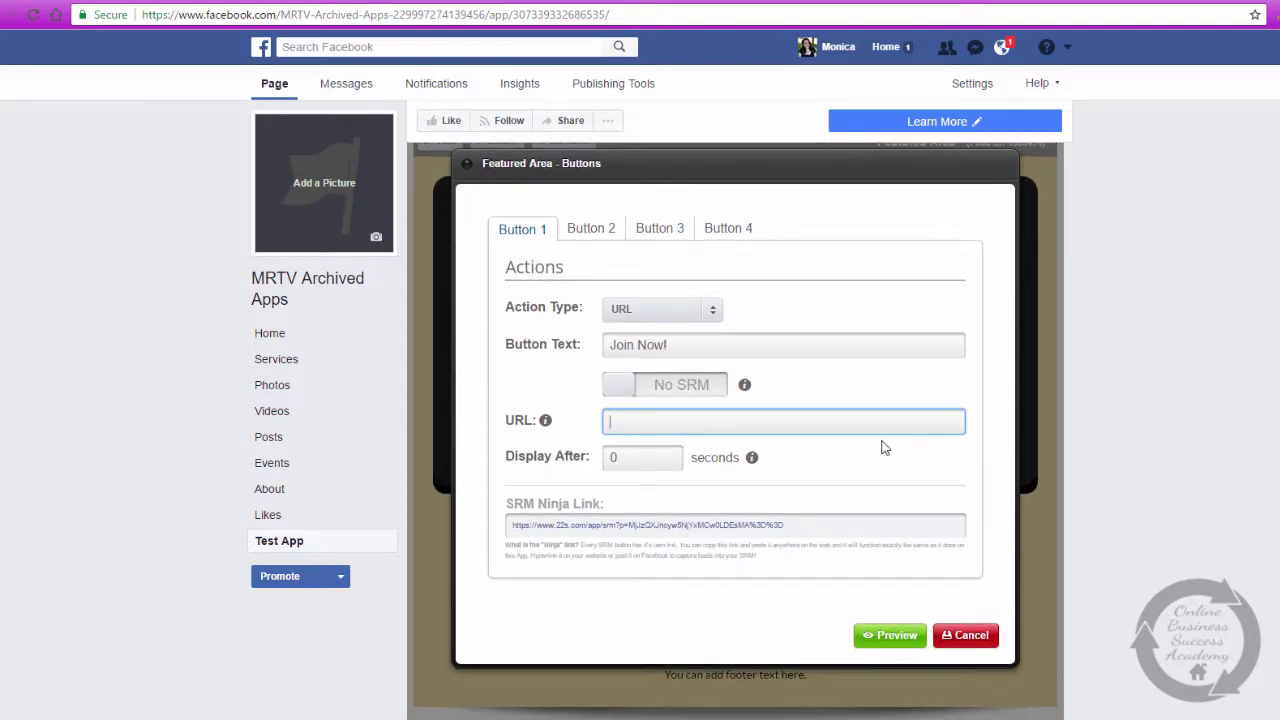
{"action": "left_click", "coordinate": [897, 637]}
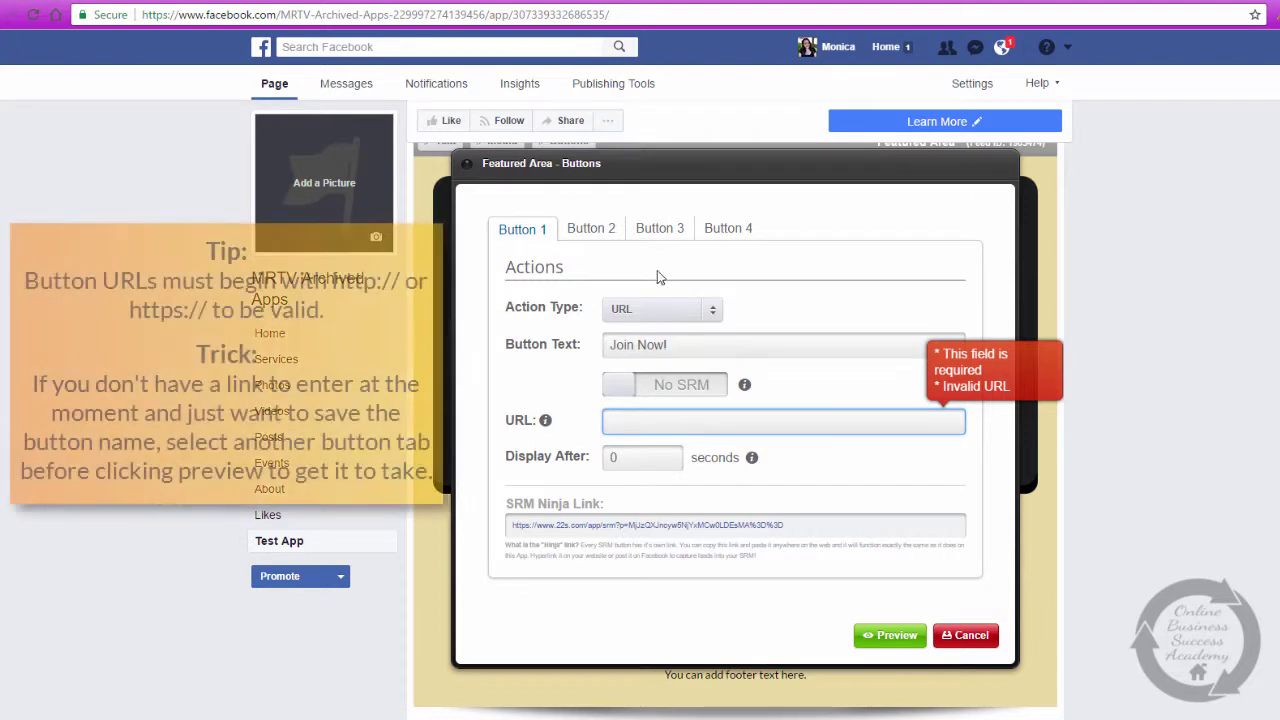
{"action": "left_click", "coordinate": [714, 313]}
{"action": "left_click", "coordinate": [714, 316]}
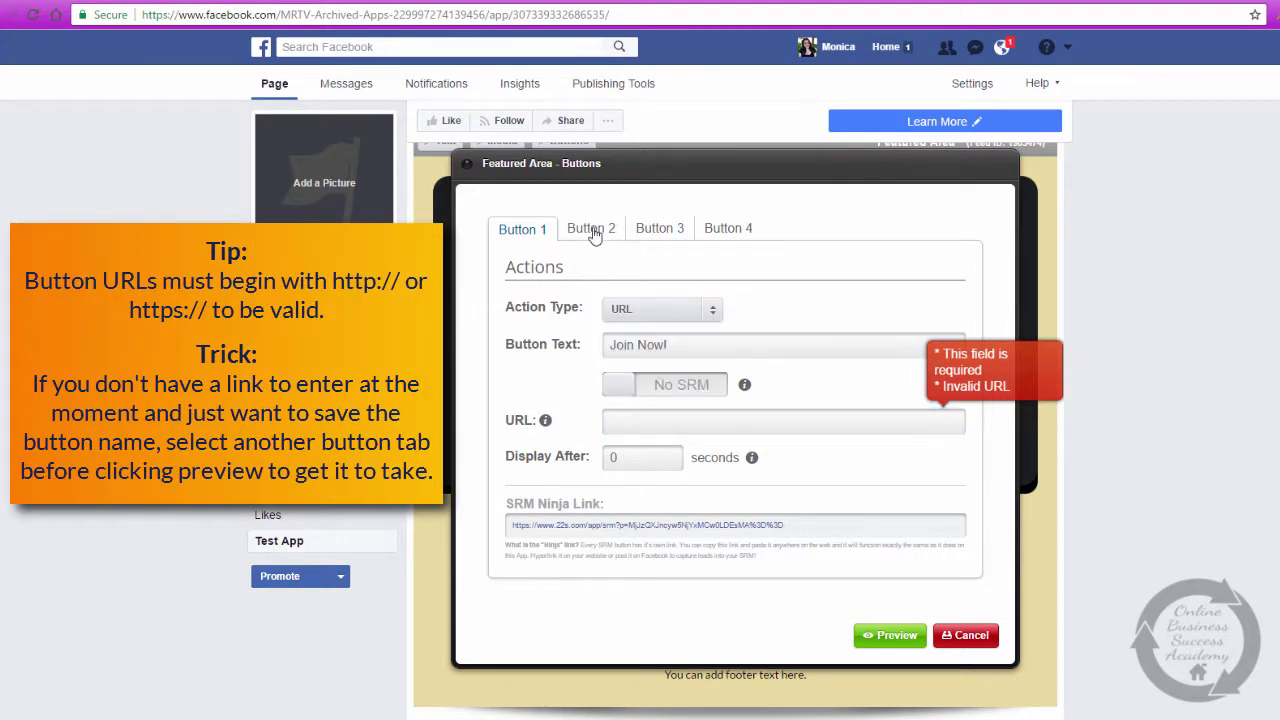
Set Button 2's action type to (none) and check the settings of Buttons 3, 4 and 1
{"action": "left_click", "coordinate": [593, 232]}
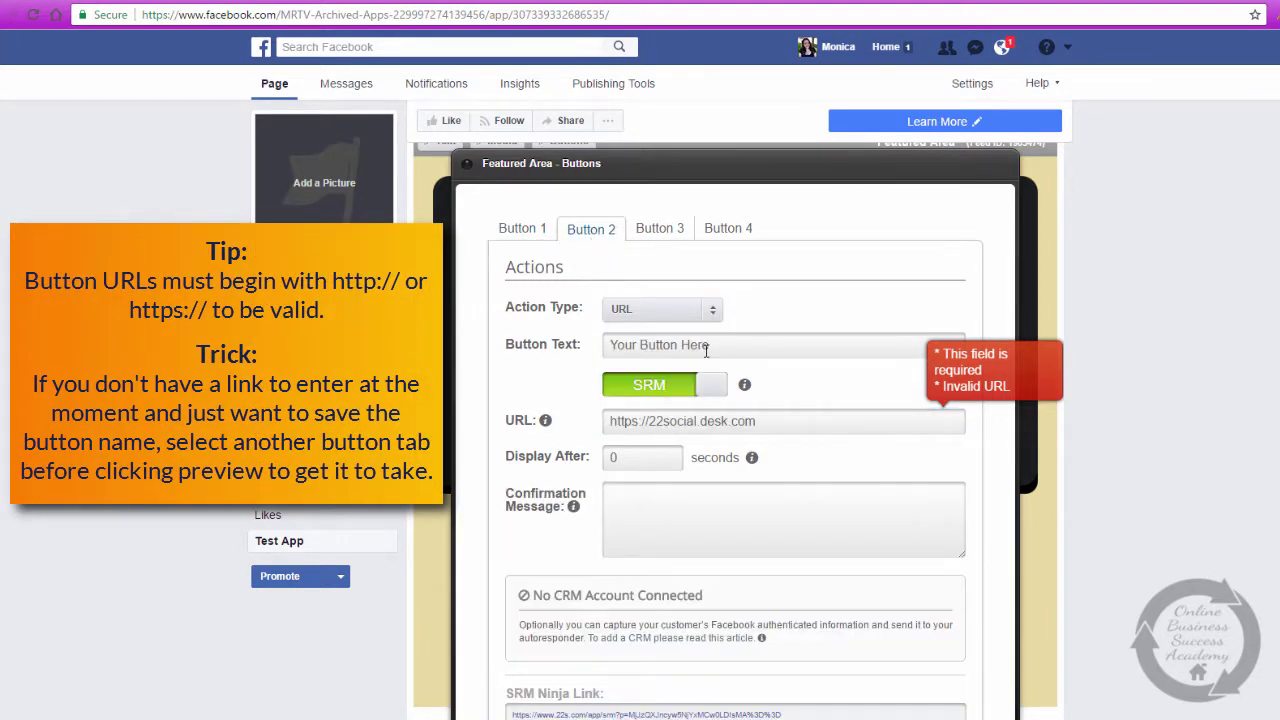
{"action": "left_click", "coordinate": [712, 316]}
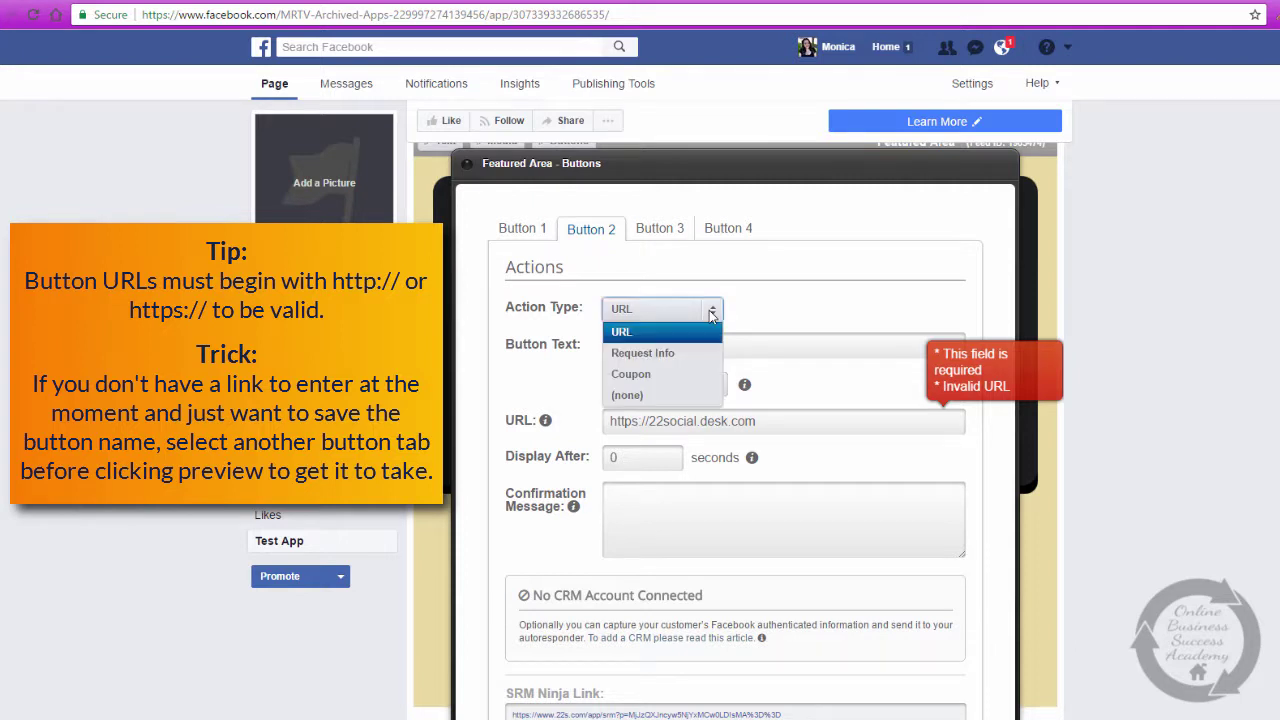
{"action": "left_click", "coordinate": [624, 401]}
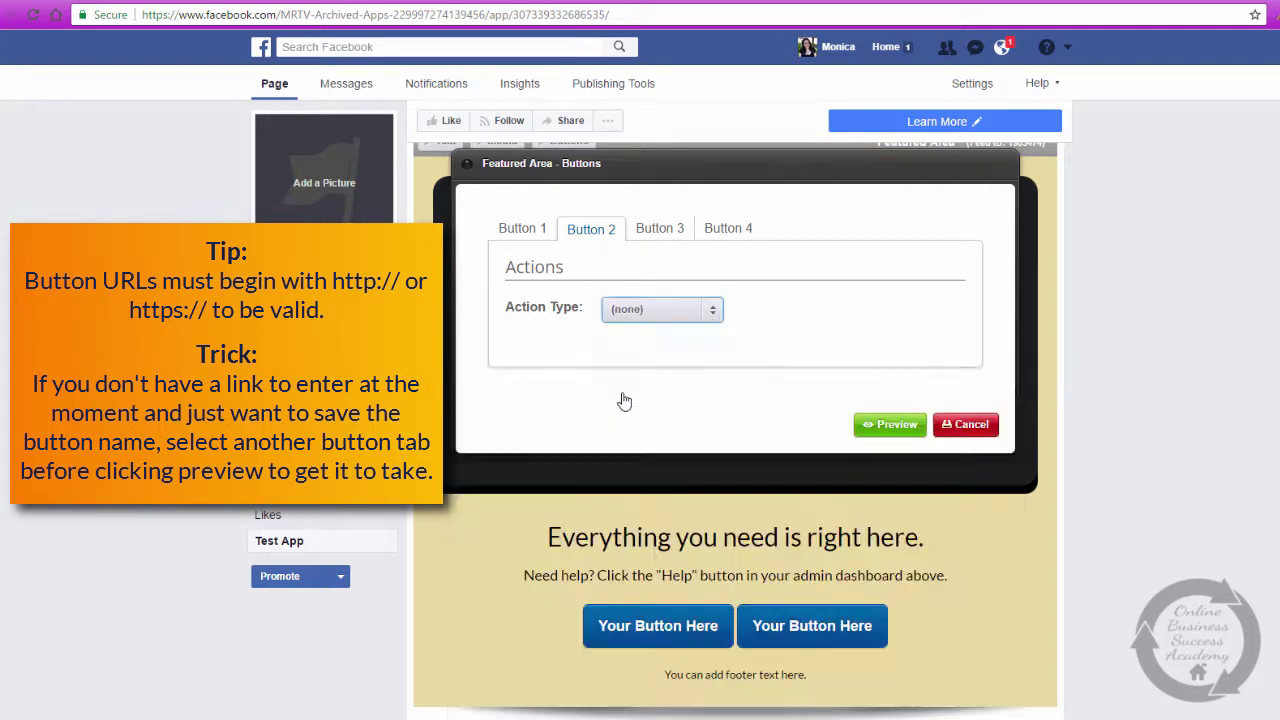
{"action": "left_click", "coordinate": [655, 234]}
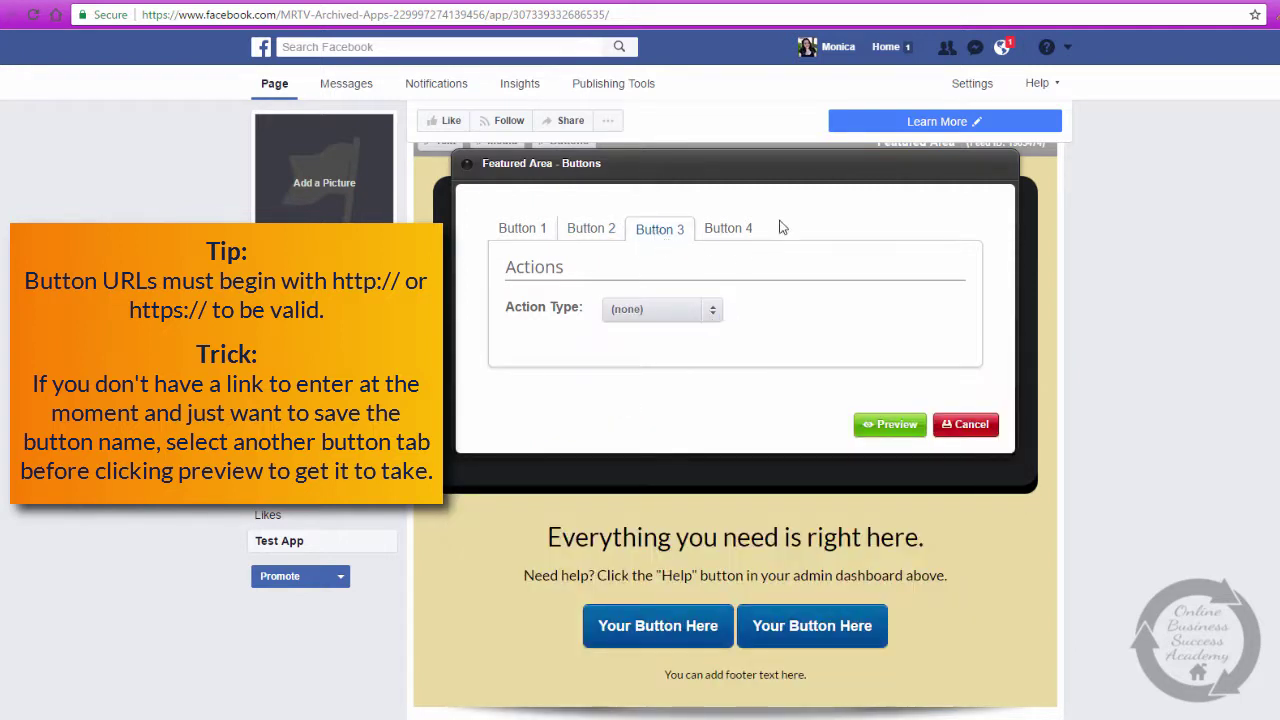
{"action": "left_click", "coordinate": [733, 230]}
{"action": "left_click", "coordinate": [588, 228]}
{"action": "left_click", "coordinate": [523, 229]}
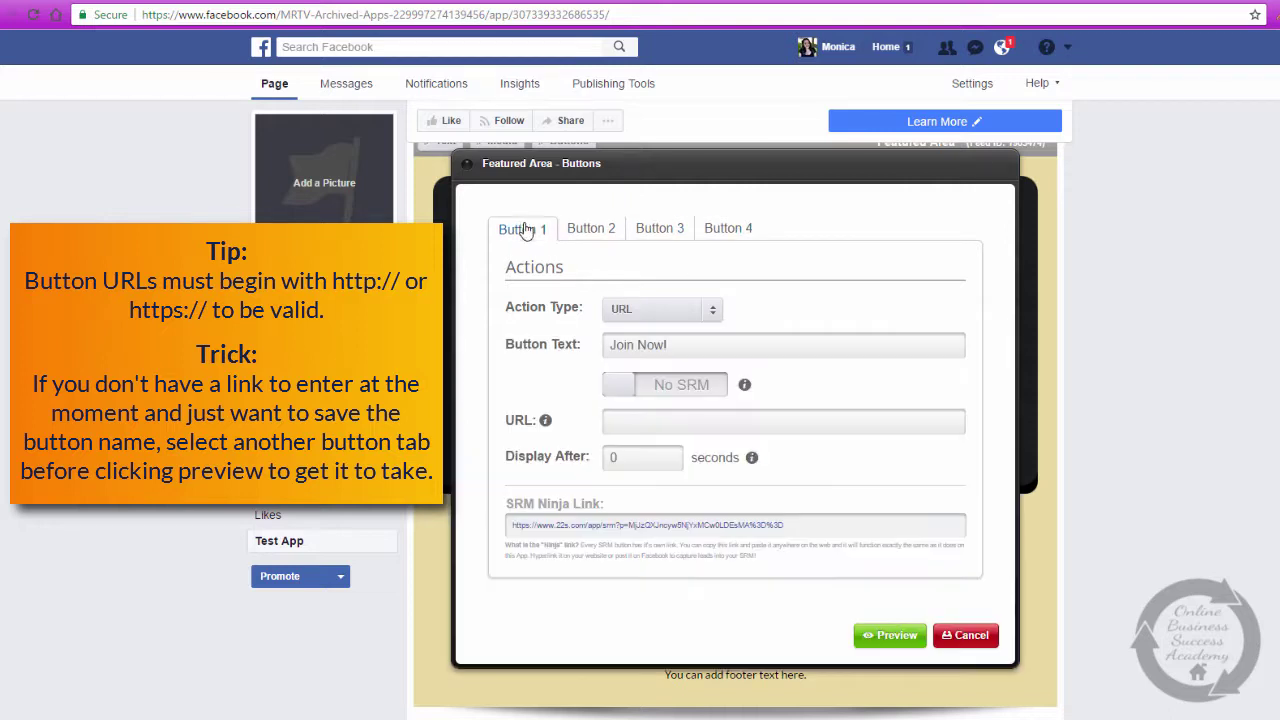
Preview the Featured Area button changes with Button 2's settings showing, so the blank Button 1 URL is bypassed
{"action": "left_click", "coordinate": [893, 638]}
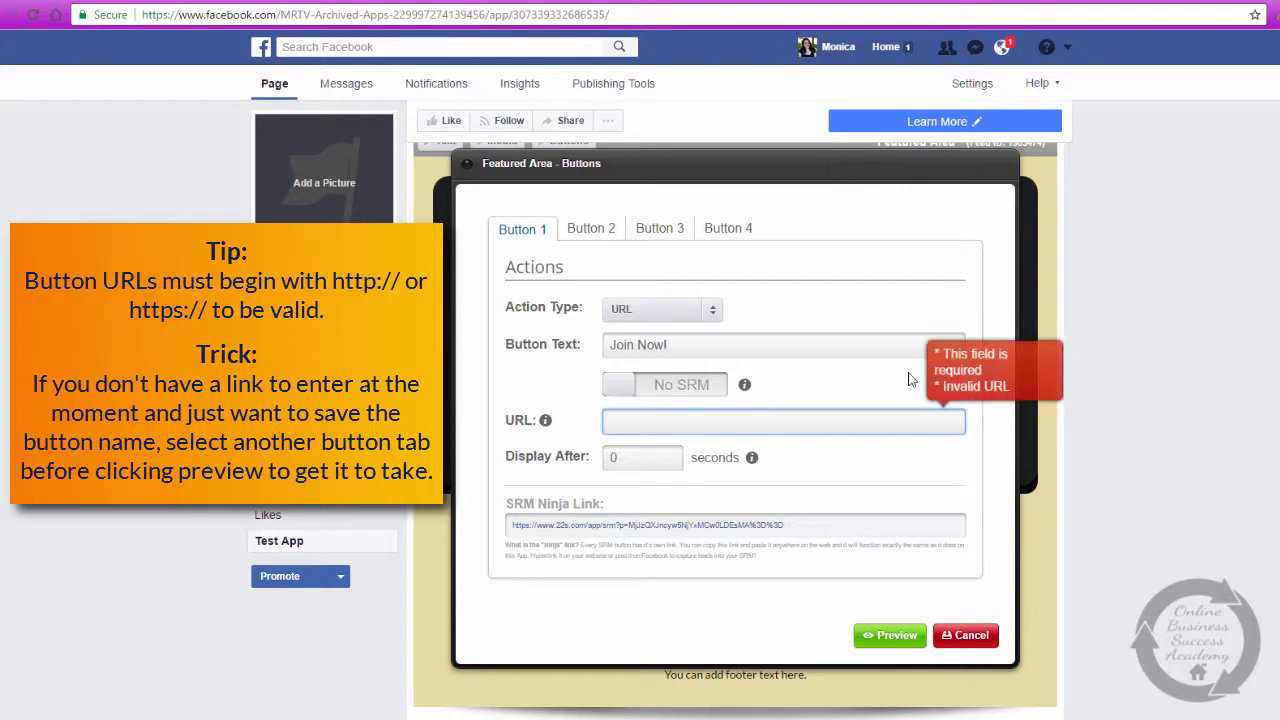
{"action": "left_click", "coordinate": [596, 231]}
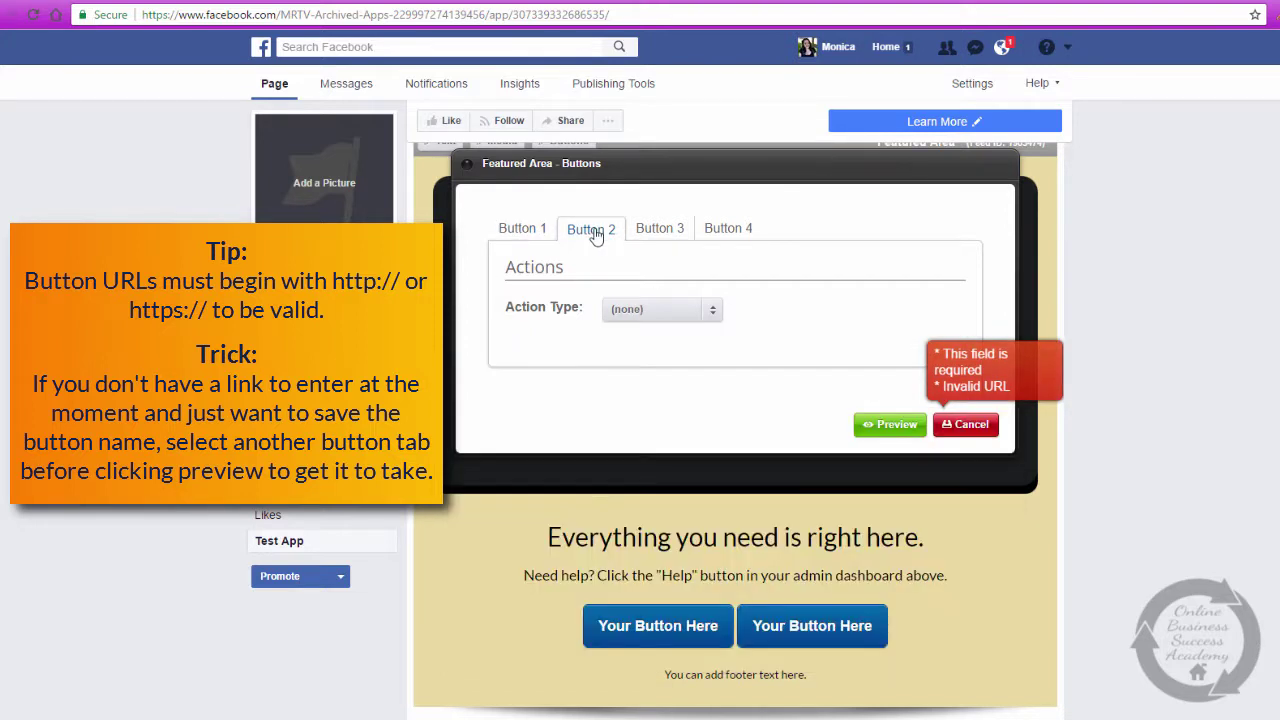
{"action": "left_click", "coordinate": [884, 426]}
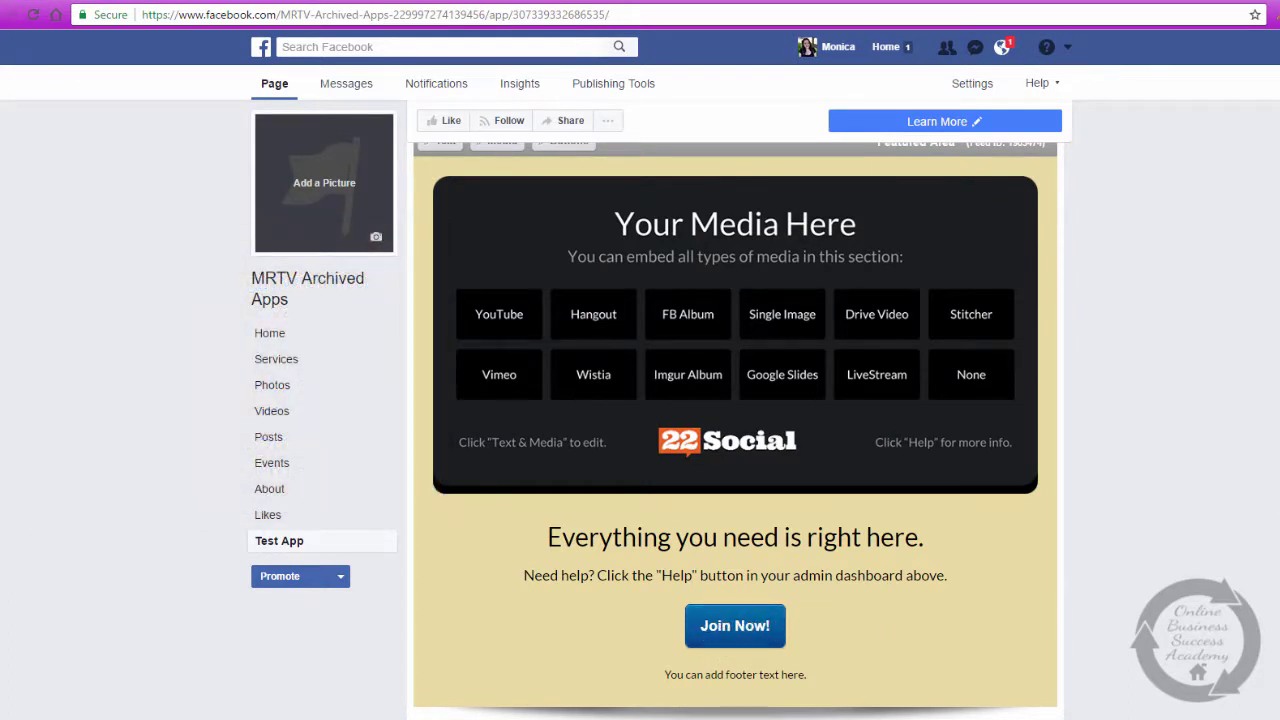
Examine the Join Now! button in the featured area and the editing controls around the app's header and content areas
{"action": "scroll", "coordinate": [735, 500], "scroll_direction": "down", "scroll_amount": 1}
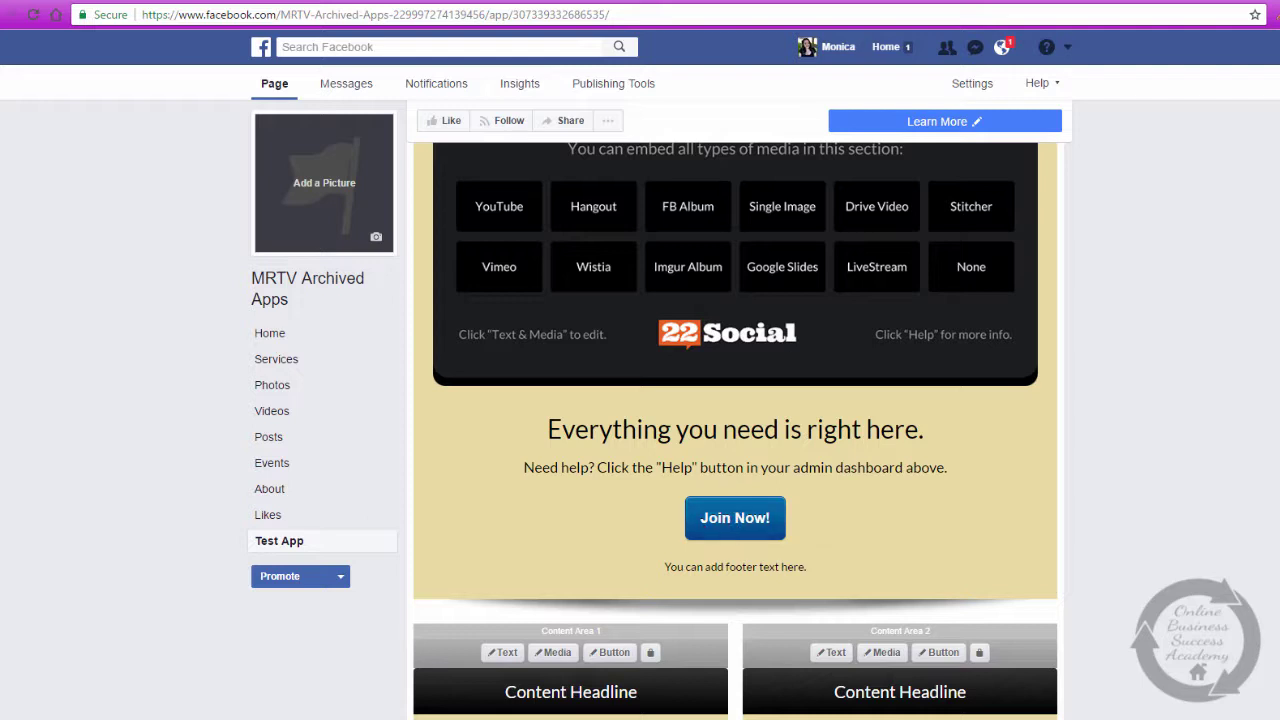
{"action": "scroll", "coordinate": [735, 430], "scroll_direction": "up", "scroll_amount": 4}
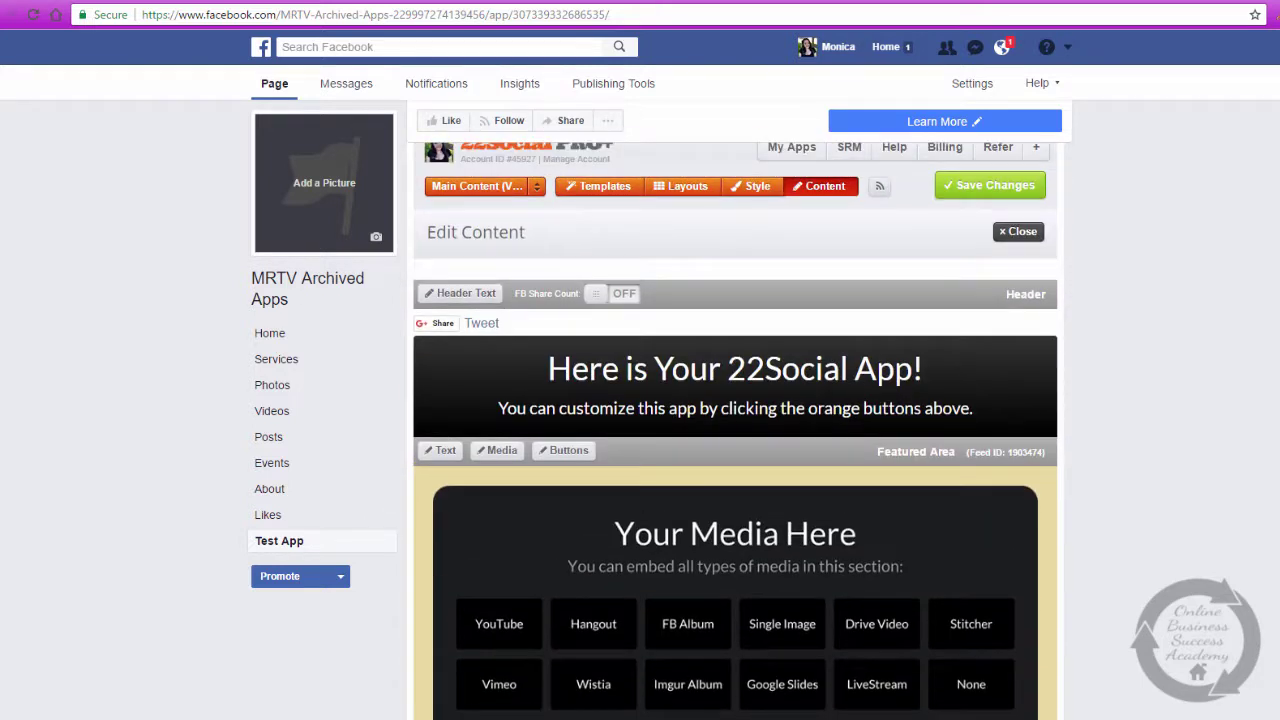
{"action": "scroll", "coordinate": [735, 430], "scroll_direction": "down", "scroll_amount": 3}
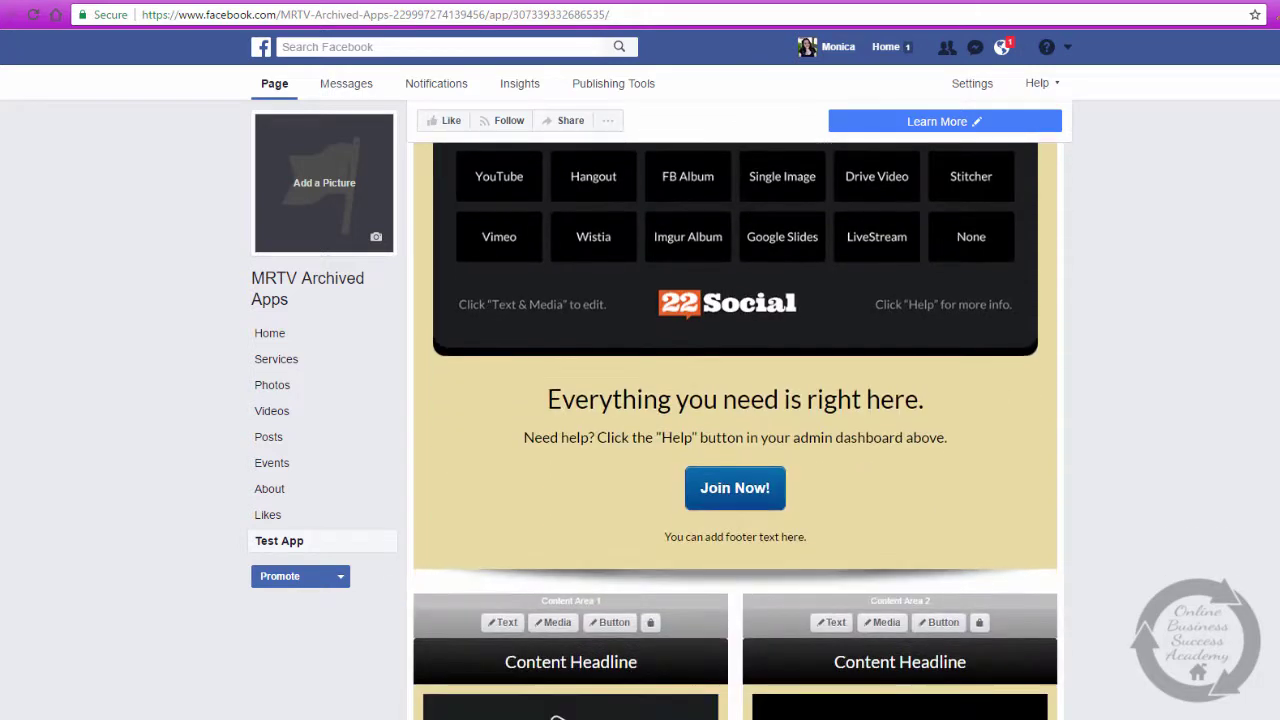
{"action": "scroll", "coordinate": [735, 430], "scroll_direction": "down", "scroll_amount": 2}
{"action": "scroll", "coordinate": [735, 430], "scroll_direction": "up", "scroll_amount": 6}
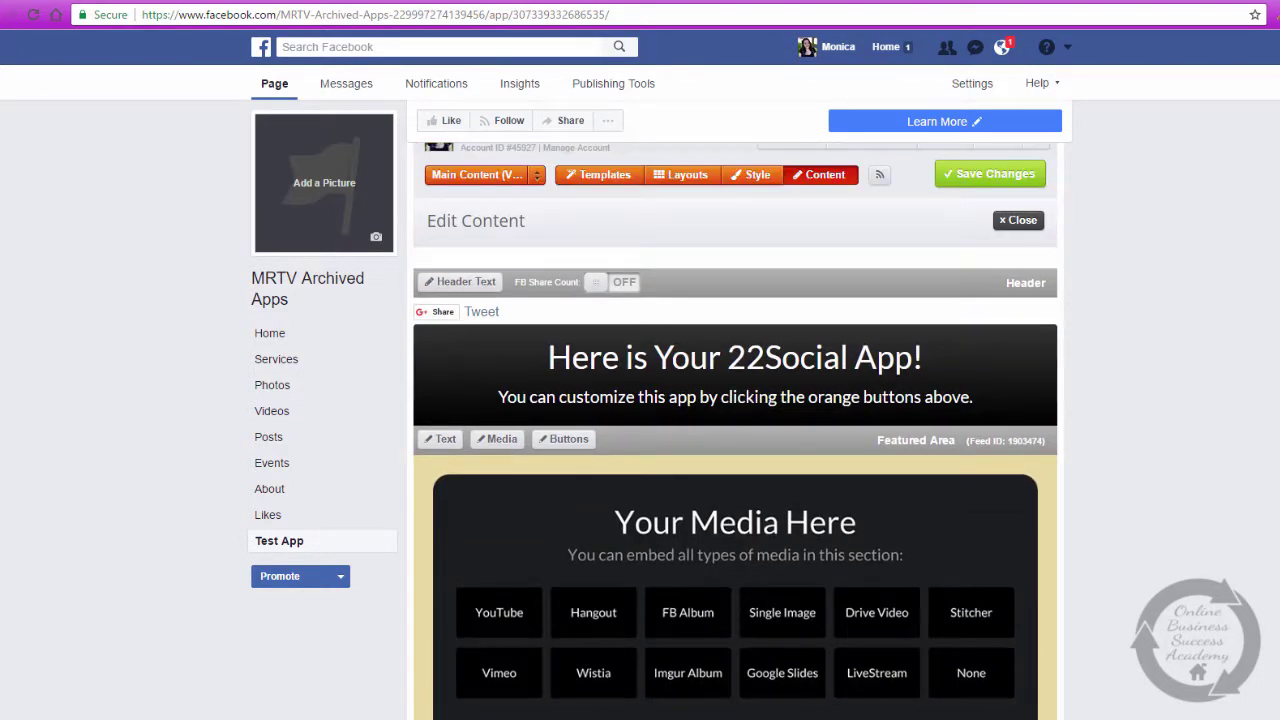
{"action": "scroll", "coordinate": [735, 430], "scroll_direction": "up", "scroll_amount": 3}
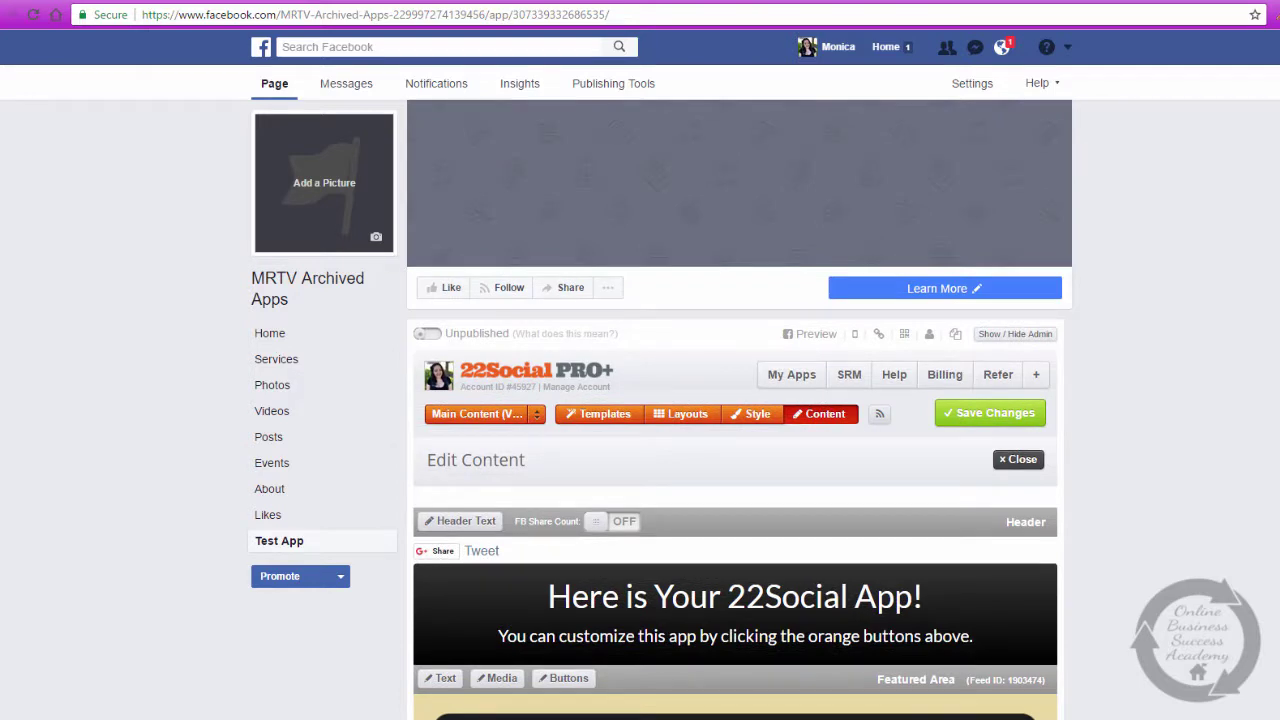
{"action": "scroll", "coordinate": [735, 430], "scroll_direction": "up", "scroll_amount": 1}
{"action": "scroll", "coordinate": [735, 430], "scroll_direction": "down", "scroll_amount": 3}
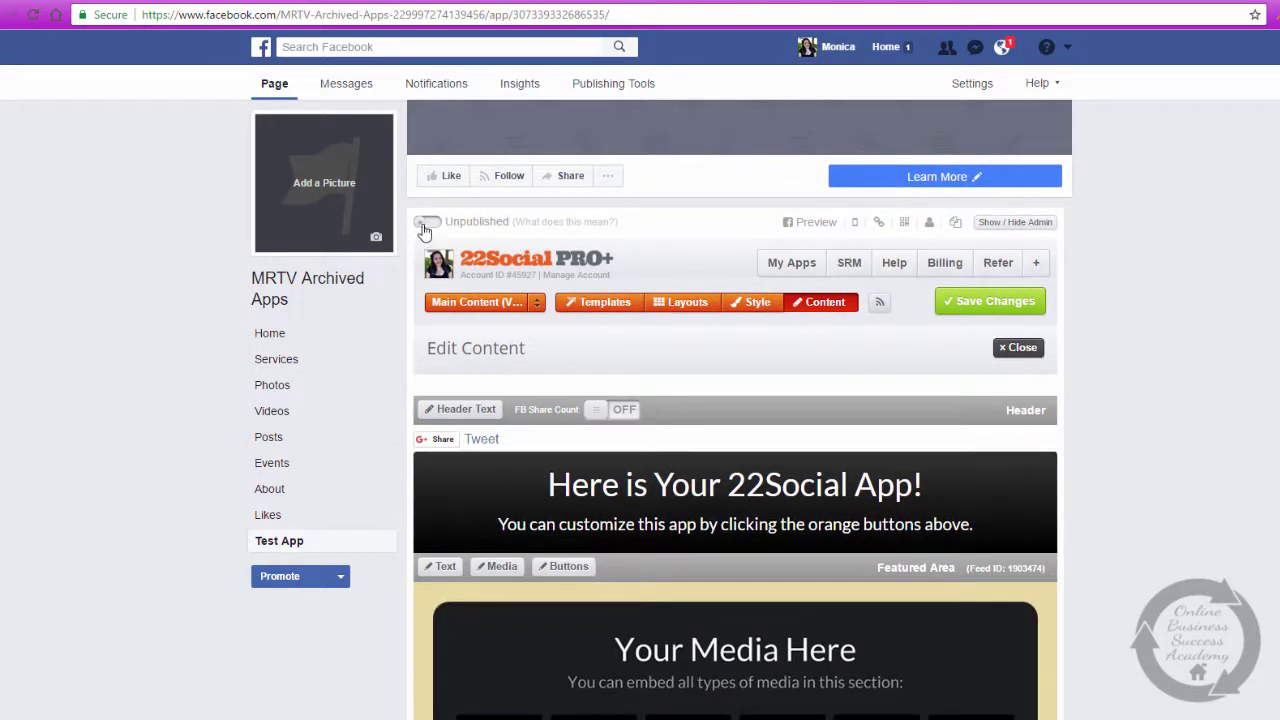
Save the app's changes, dismiss the confirmation, and look over the content areas
{"action": "left_click", "coordinate": [1005, 305]}
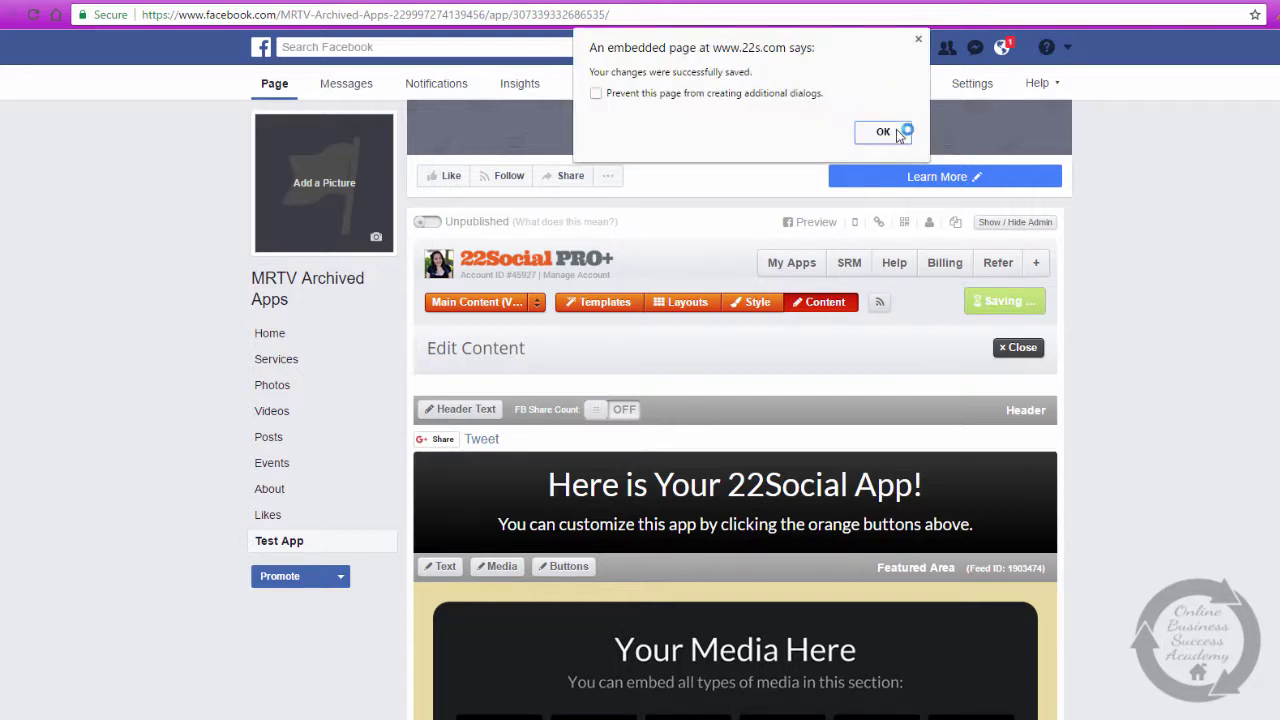
{"action": "left_click", "coordinate": [896, 130]}
{"action": "scroll", "coordinate": [735, 430], "scroll_direction": "down", "scroll_amount": 12}
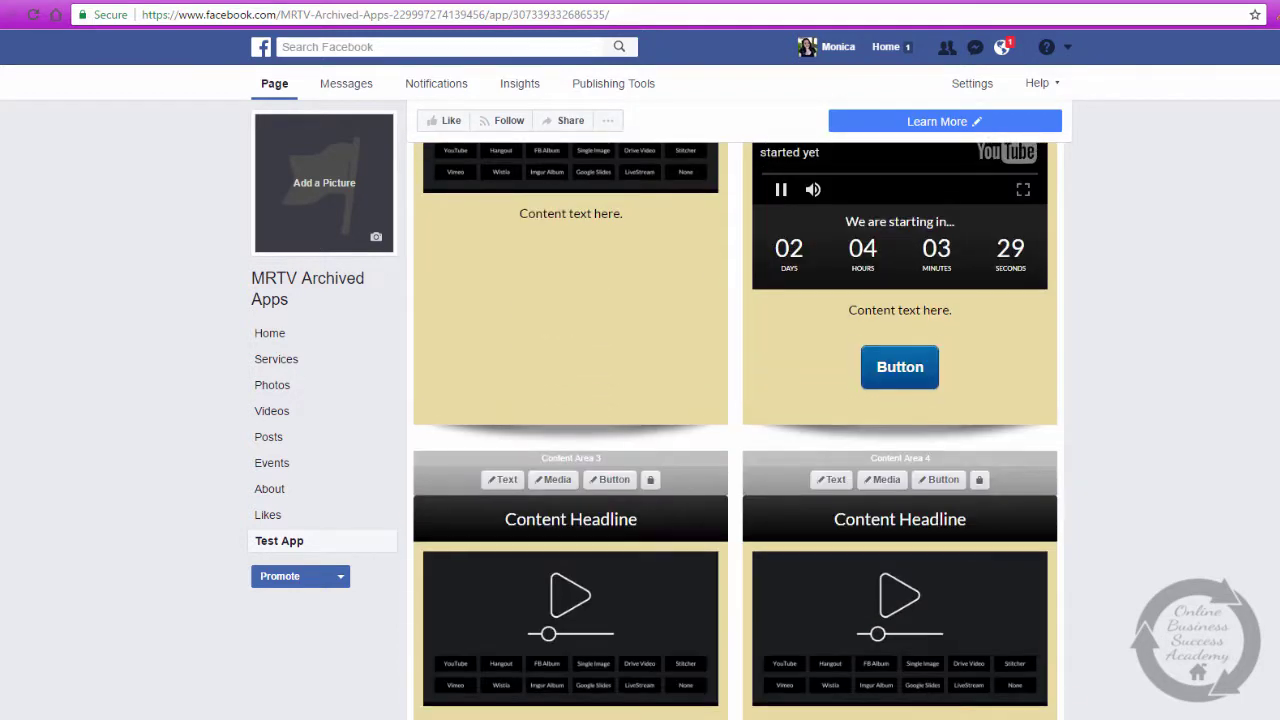
{"action": "scroll", "coordinate": [735, 430], "scroll_direction": "up", "scroll_amount": 2}
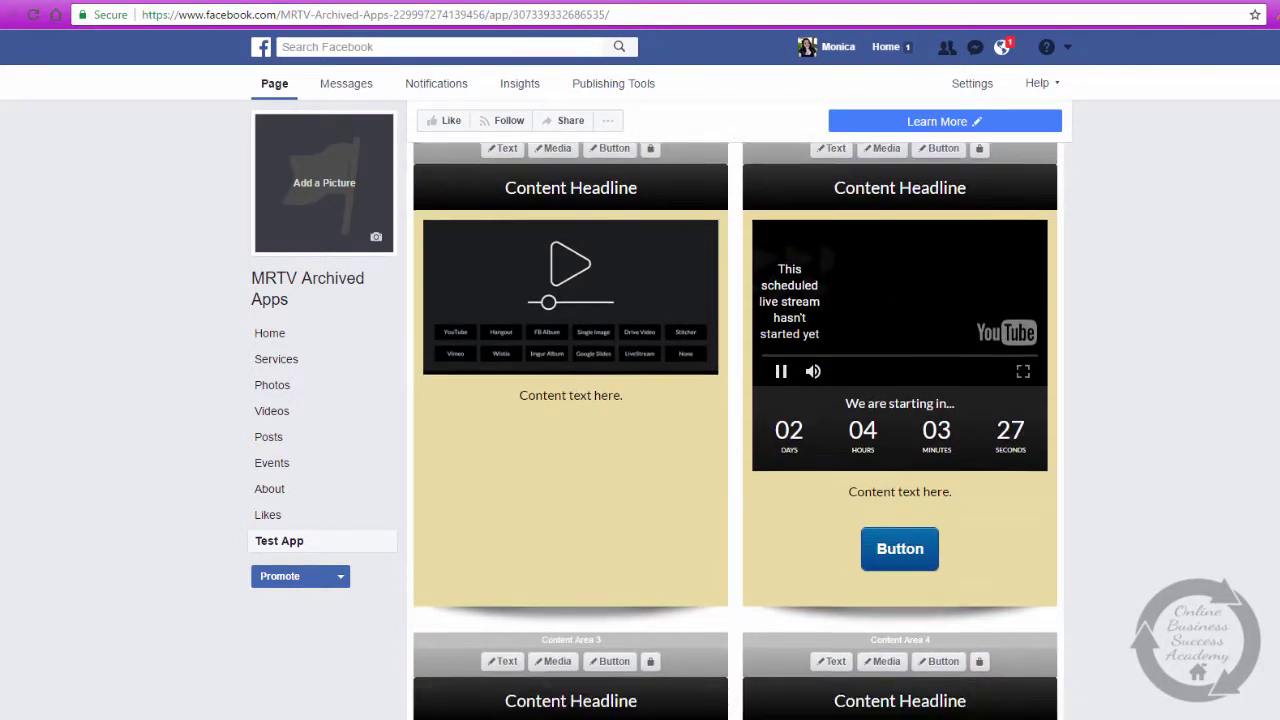
Look over the content areas, then open the layout selector and browse its first three slides
{"action": "scroll", "coordinate": [735, 430], "scroll_direction": "up", "scroll_amount": 4}
{"action": "scroll", "coordinate": [735, 430], "scroll_direction": "down", "scroll_amount": 3}
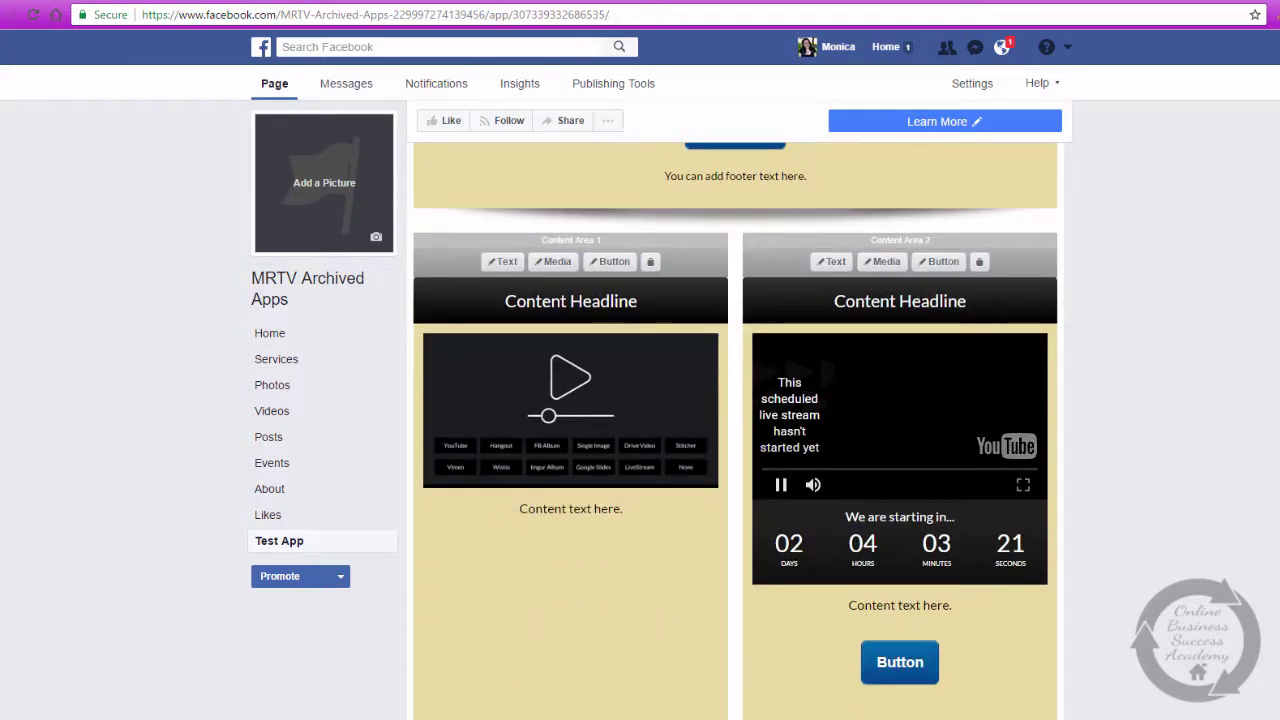
{"action": "scroll", "coordinate": [735, 430], "scroll_direction": "up", "scroll_amount": 10}
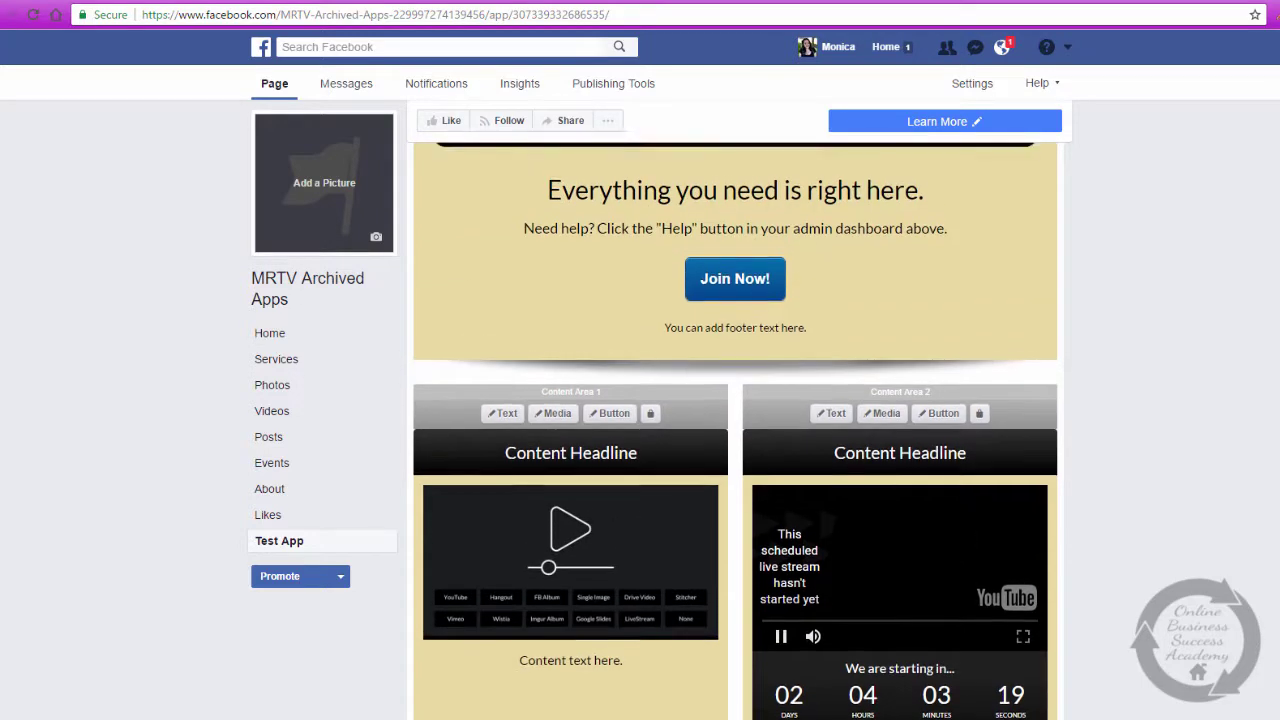
{"action": "scroll", "coordinate": [735, 430], "scroll_direction": "down", "scroll_amount": 1}
{"action": "scroll", "coordinate": [806, 237], "scroll_direction": "up", "scroll_amount": 3}
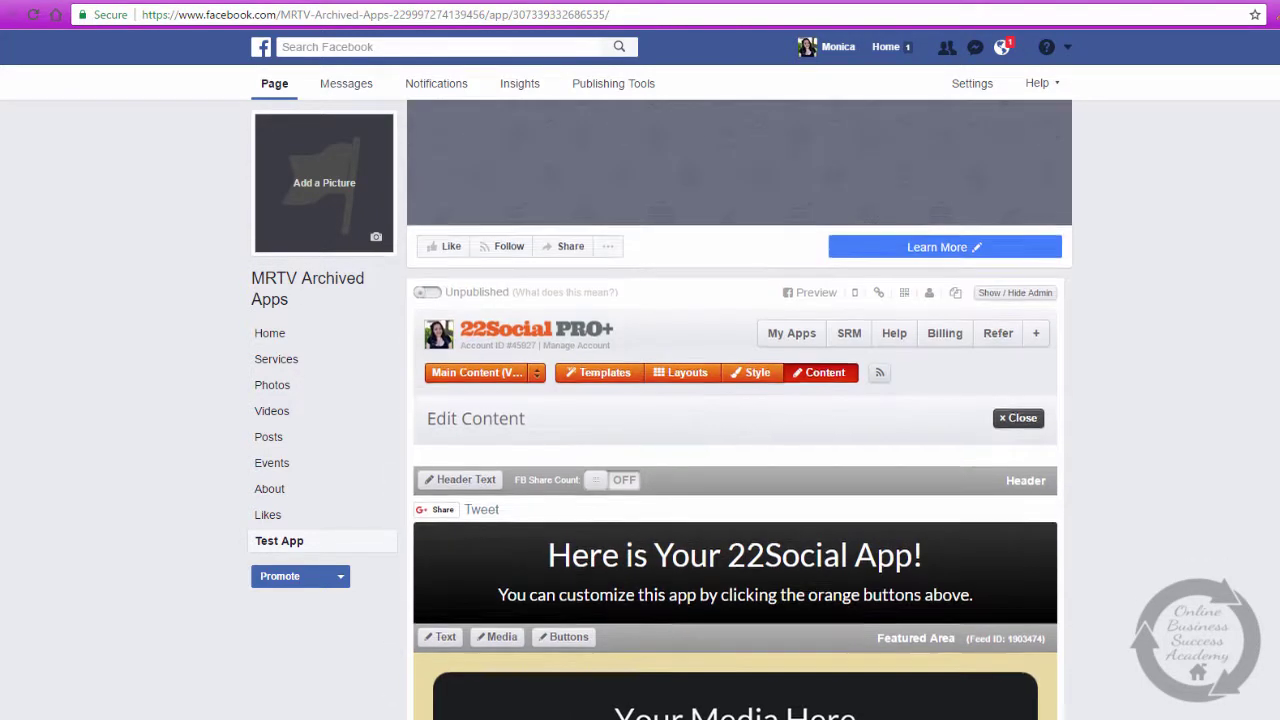
{"action": "left_click", "coordinate": [687, 378]}
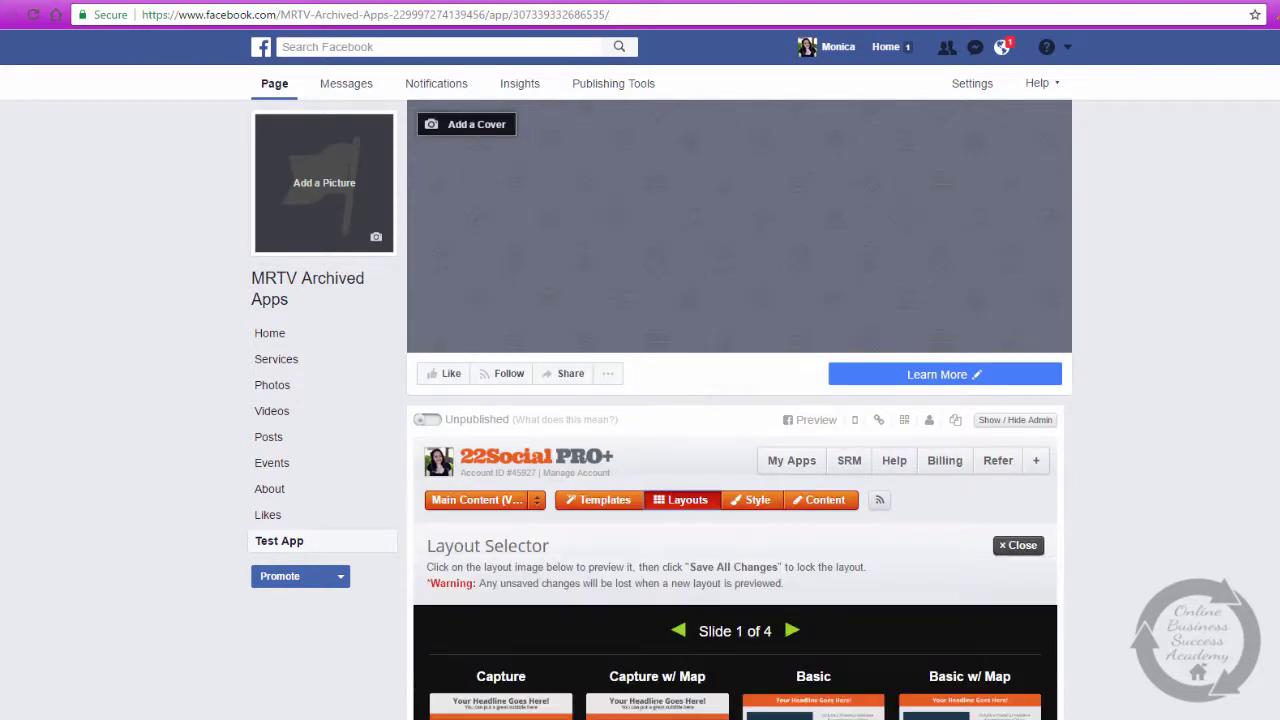
{"action": "scroll", "coordinate": [826, 186], "scroll_direction": "down", "scroll_amount": 3}
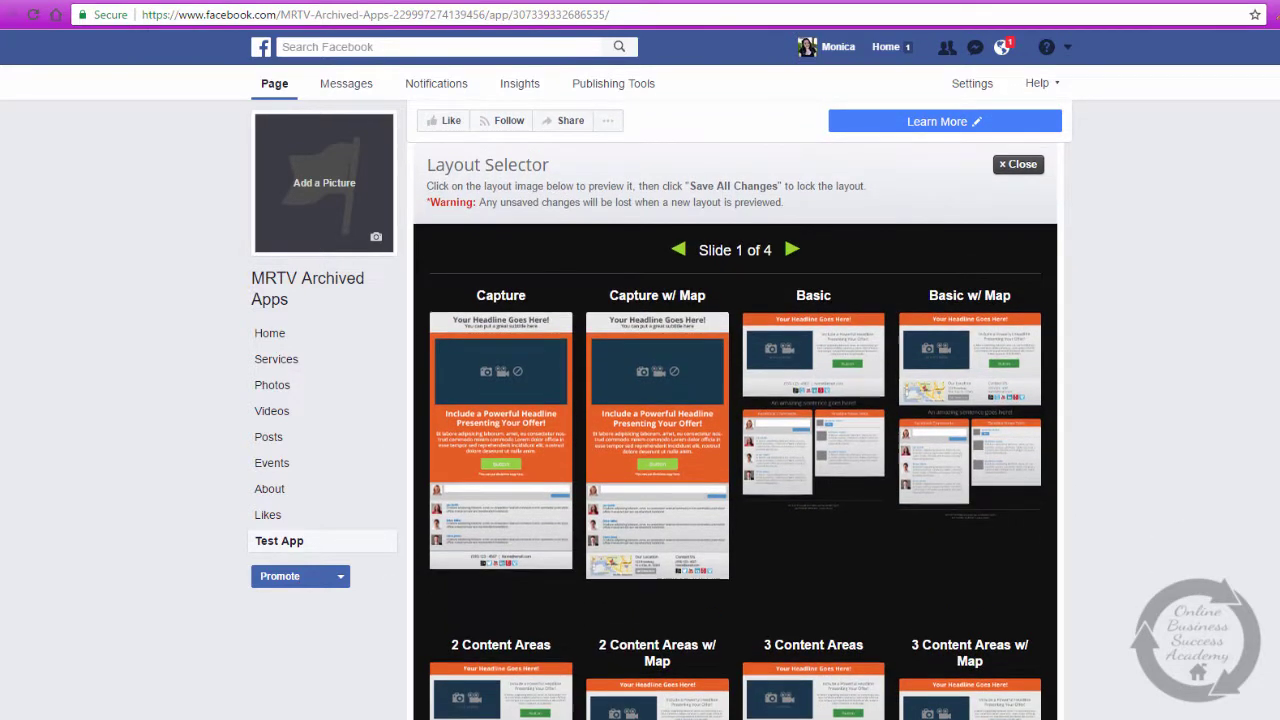
{"action": "mouse_move", "coordinate": [840, 125]}
{"action": "left_click", "coordinate": [792, 250]}
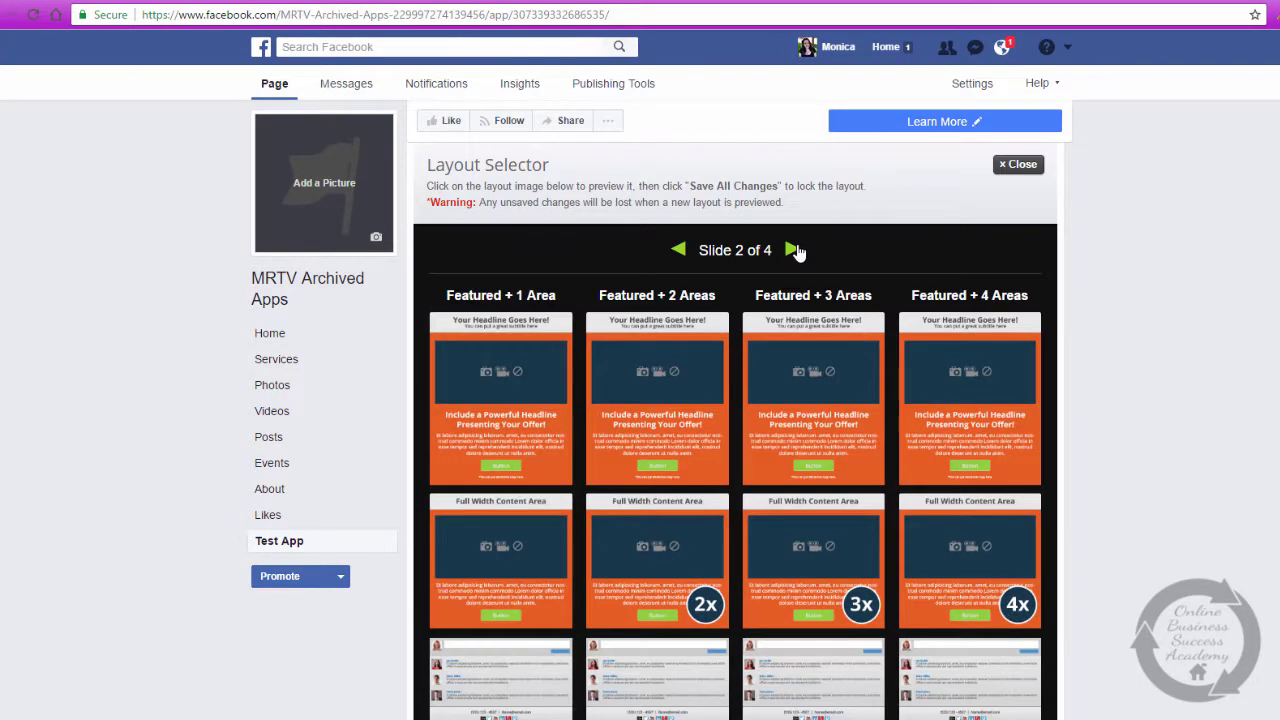
{"action": "left_click", "coordinate": [792, 250]}
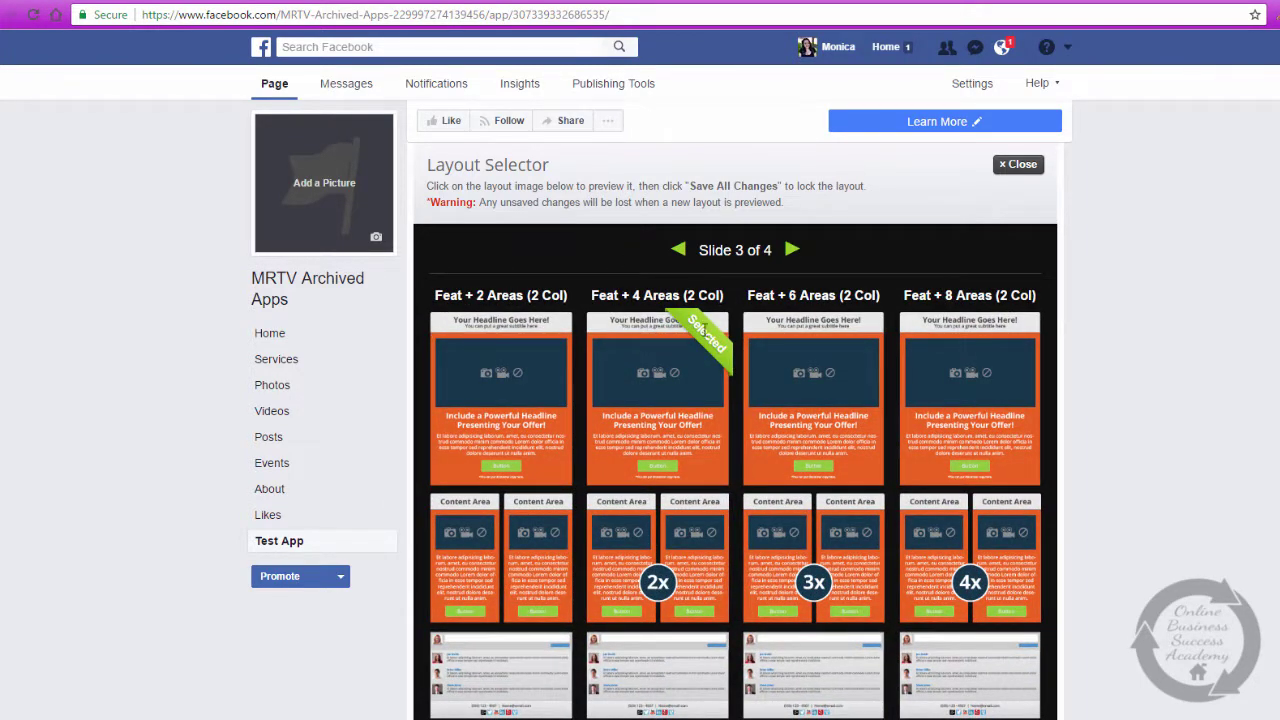
Apply the Capture layout from slide 1 of the layout selector, save the changes and dismiss the confirmation
{"action": "left_click", "coordinate": [679, 251]}
{"action": "left_click", "coordinate": [679, 251]}
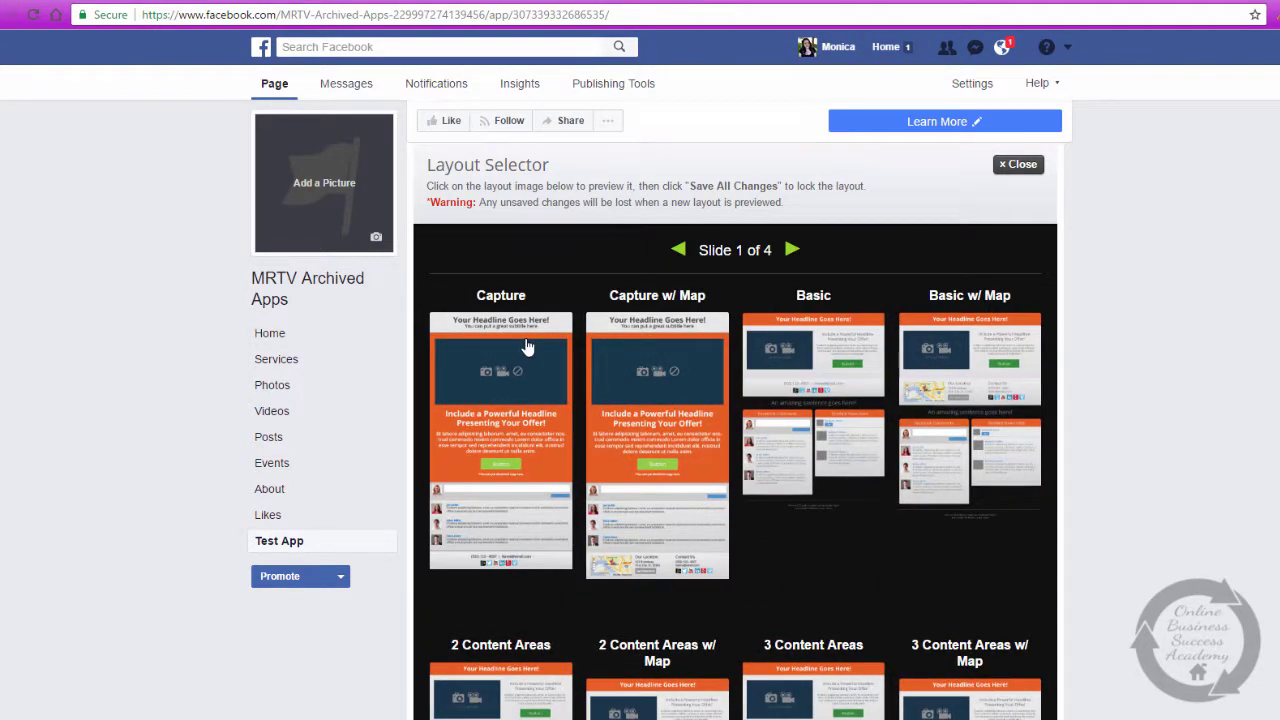
{"action": "left_click", "coordinate": [527, 346]}
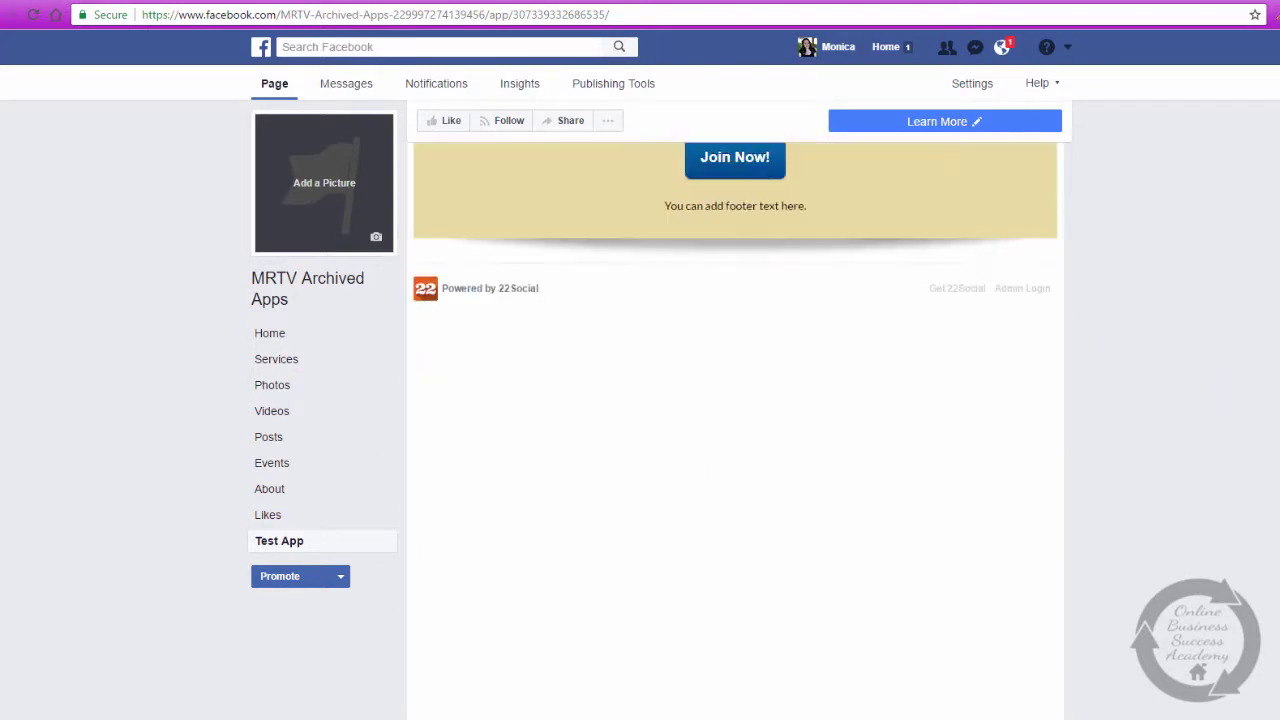
{"action": "scroll", "coordinate": [739, 410], "scroll_direction": "down", "scroll_amount": 1}
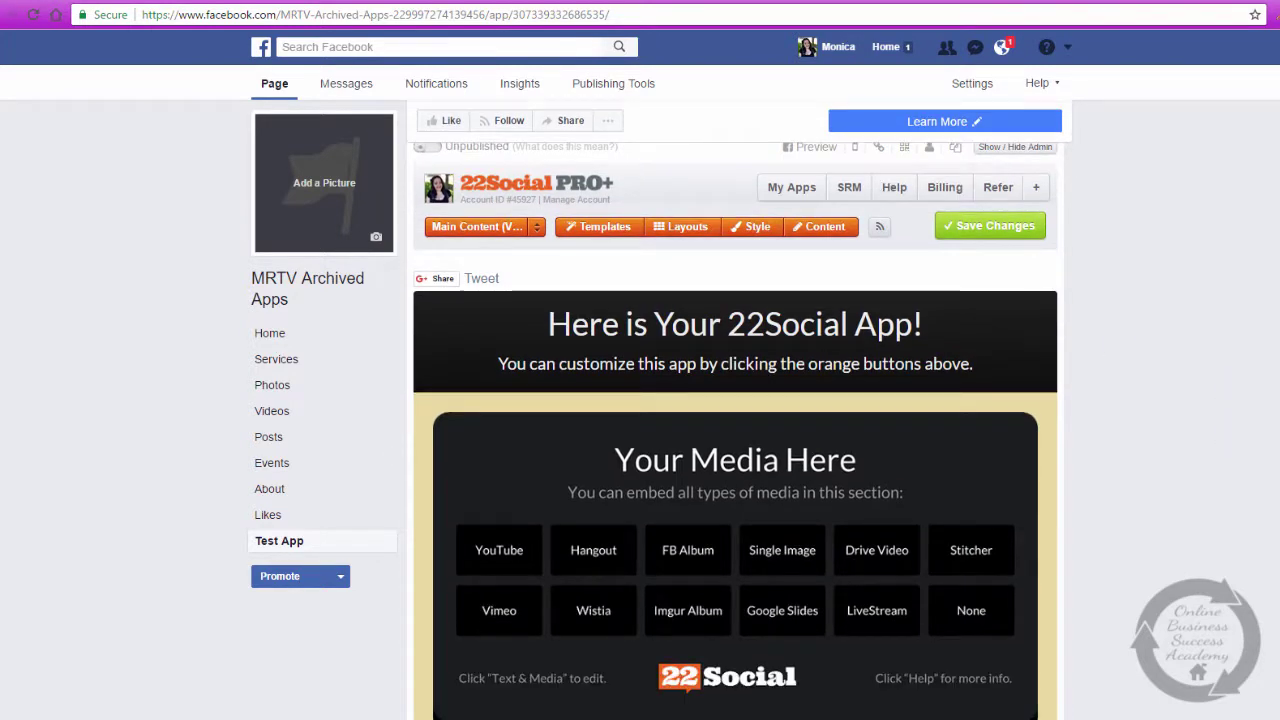
{"action": "left_click", "coordinate": [964, 234]}
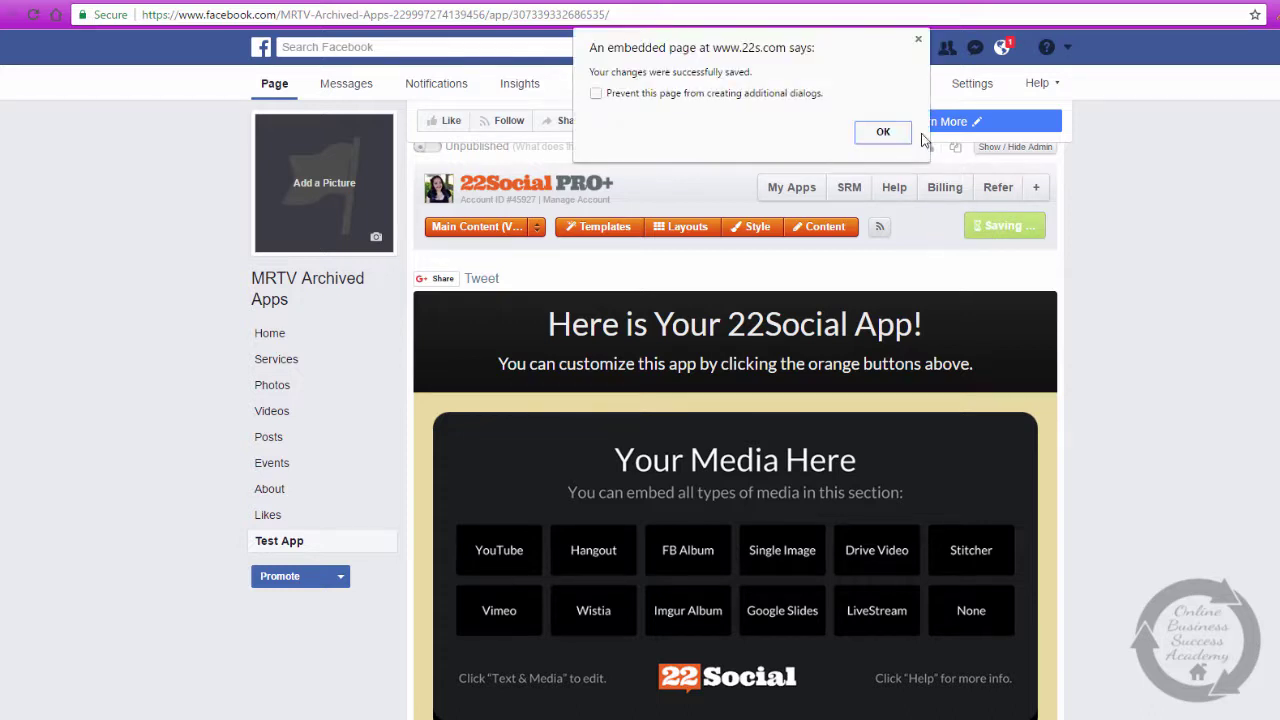
{"action": "left_click", "coordinate": [885, 132]}
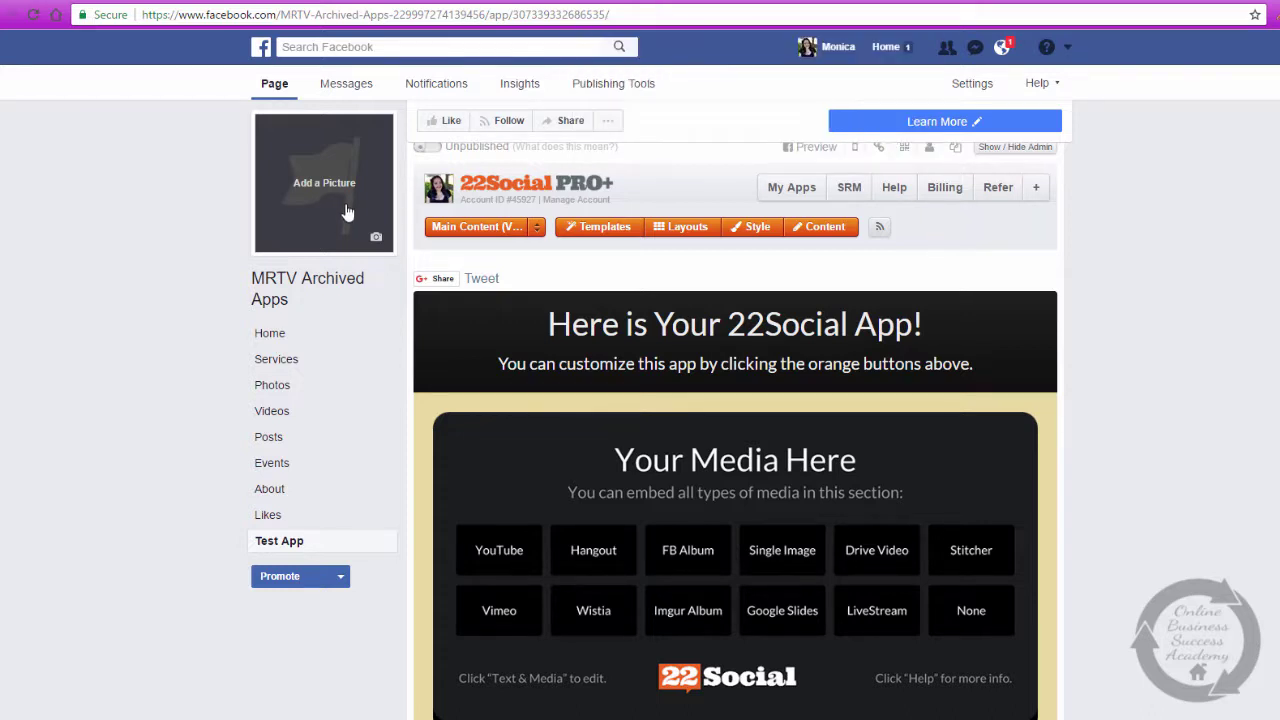
Preview the Feat + 4 Areas (2 Col) layout from slide 3 of the layout selector
{"action": "left_click", "coordinate": [684, 227]}
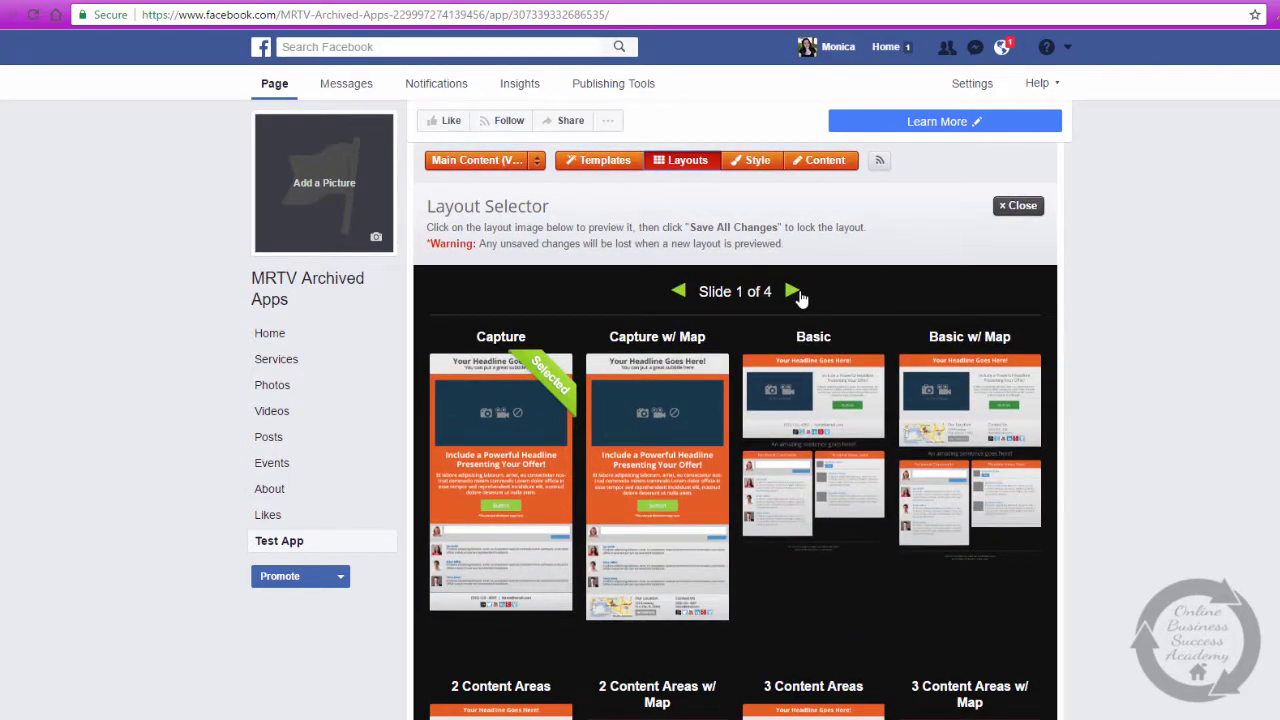
{"action": "left_click", "coordinate": [795, 292]}
{"action": "left_click", "coordinate": [793, 292]}
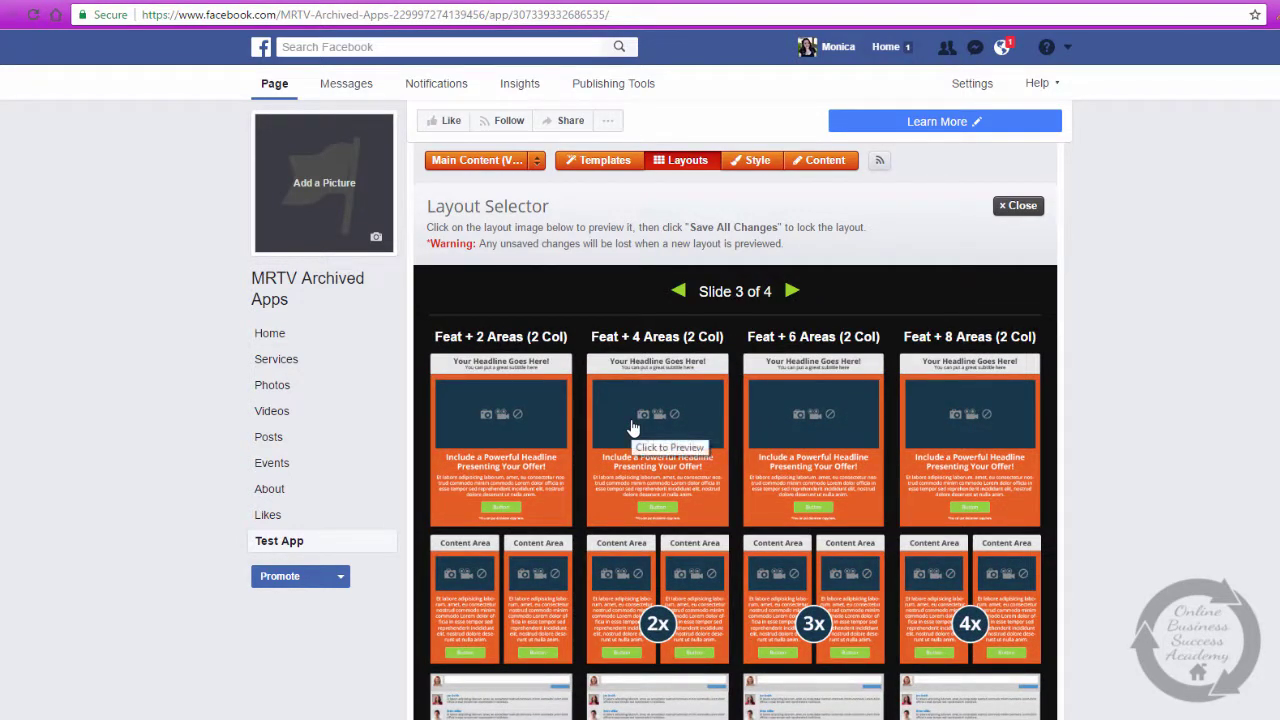
{"action": "left_click", "coordinate": [633, 428]}
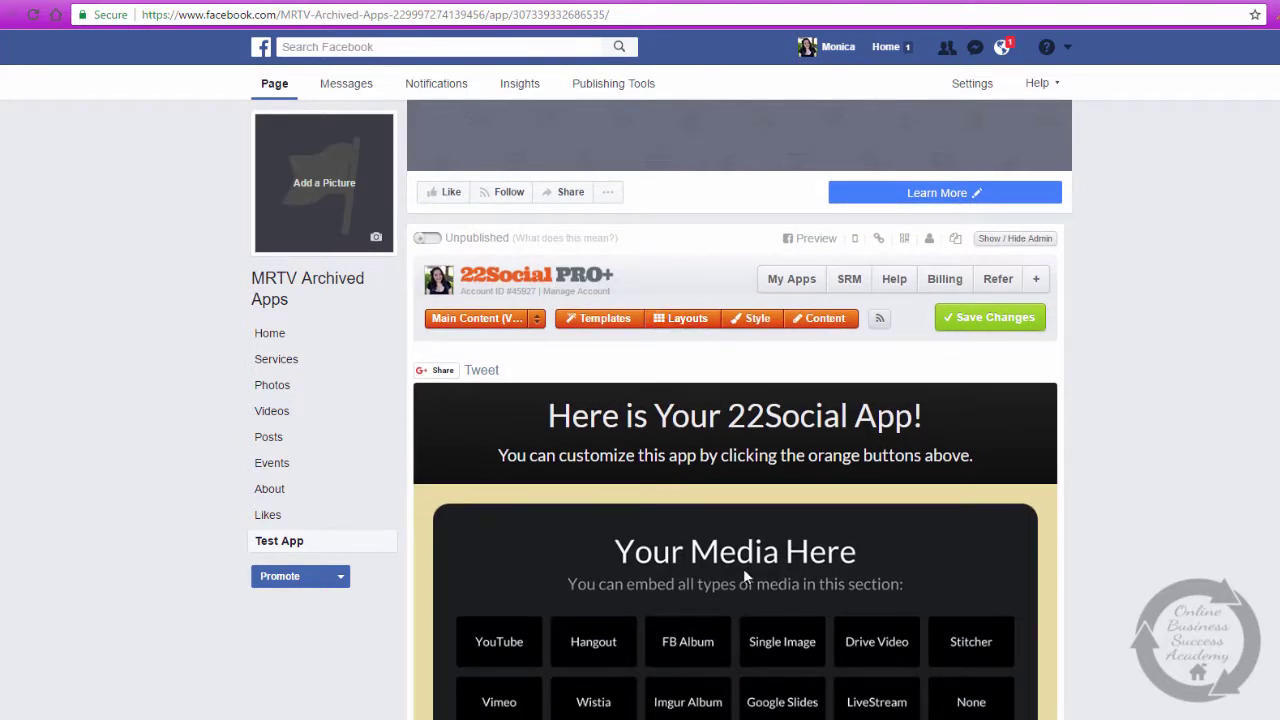
Load the Hangout 4 pre-made template from the Hangouts category, continuing without saving the pending layout changes
{"action": "left_click", "coordinate": [608, 320]}
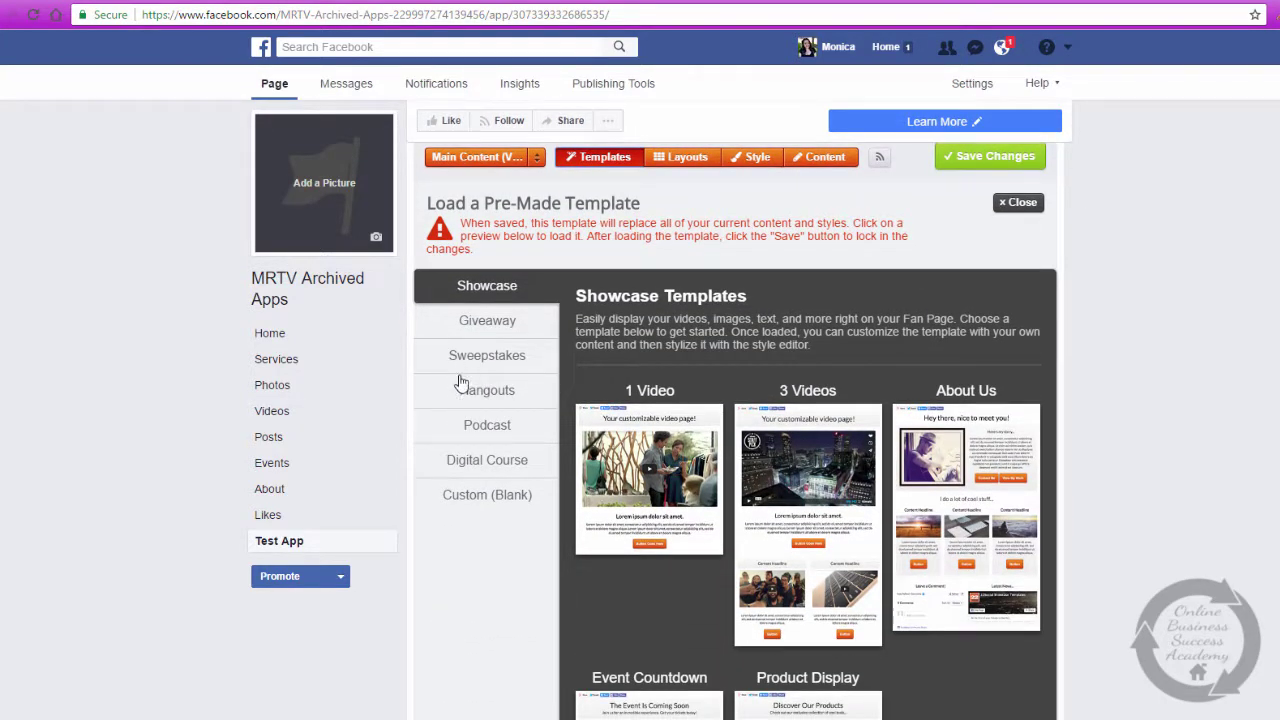
{"action": "left_click", "coordinate": [462, 398]}
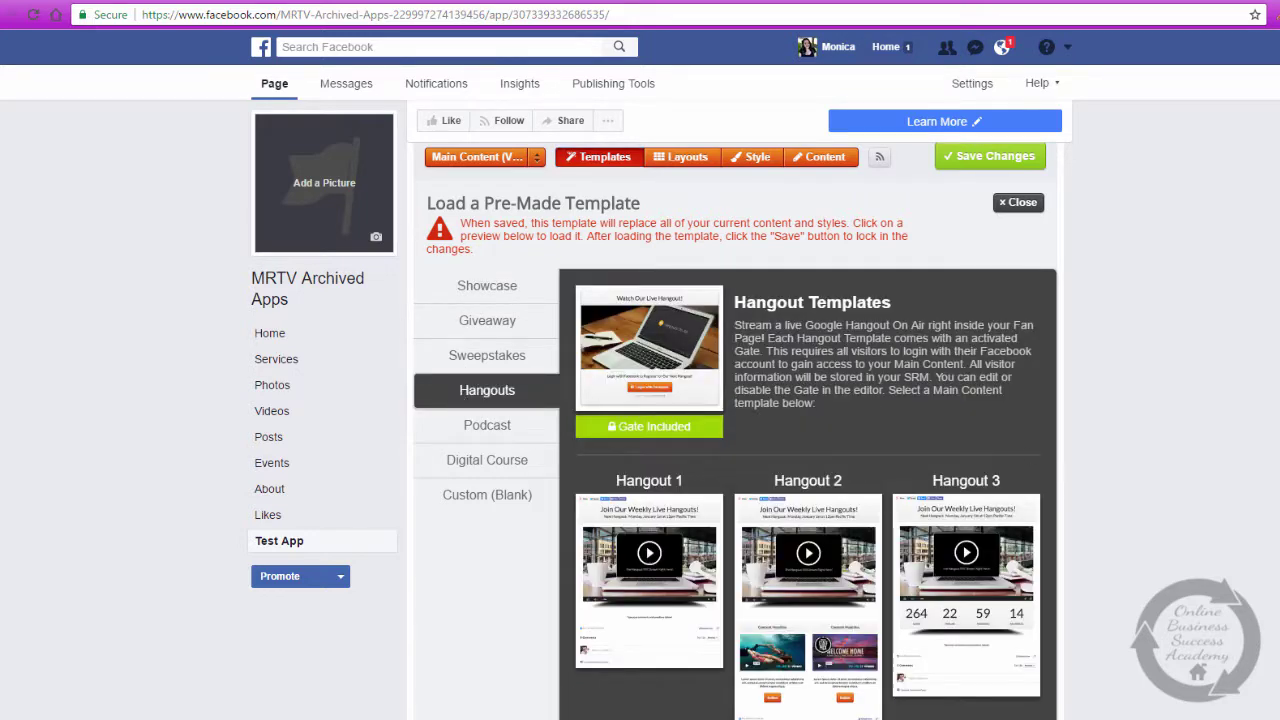
{"action": "scroll", "coordinate": [808, 400], "scroll_direction": "down", "scroll_amount": 3}
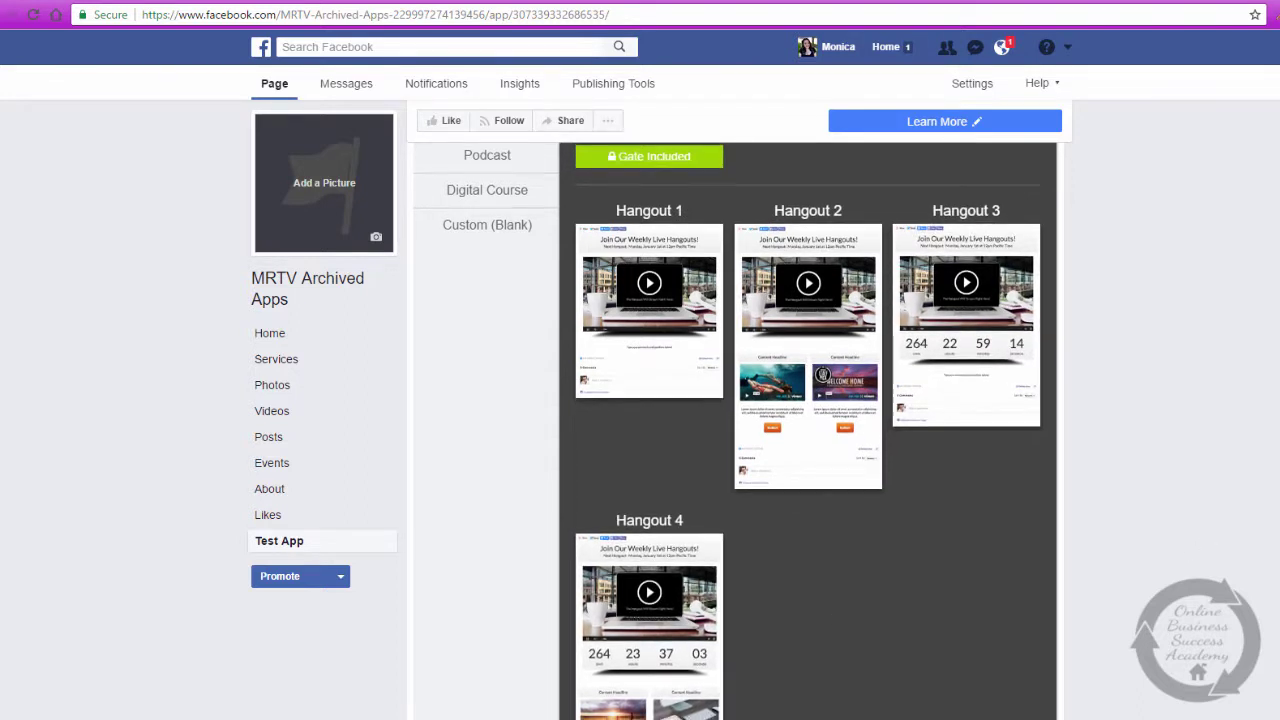
{"action": "scroll", "coordinate": [808, 400], "scroll_direction": "down", "scroll_amount": 3}
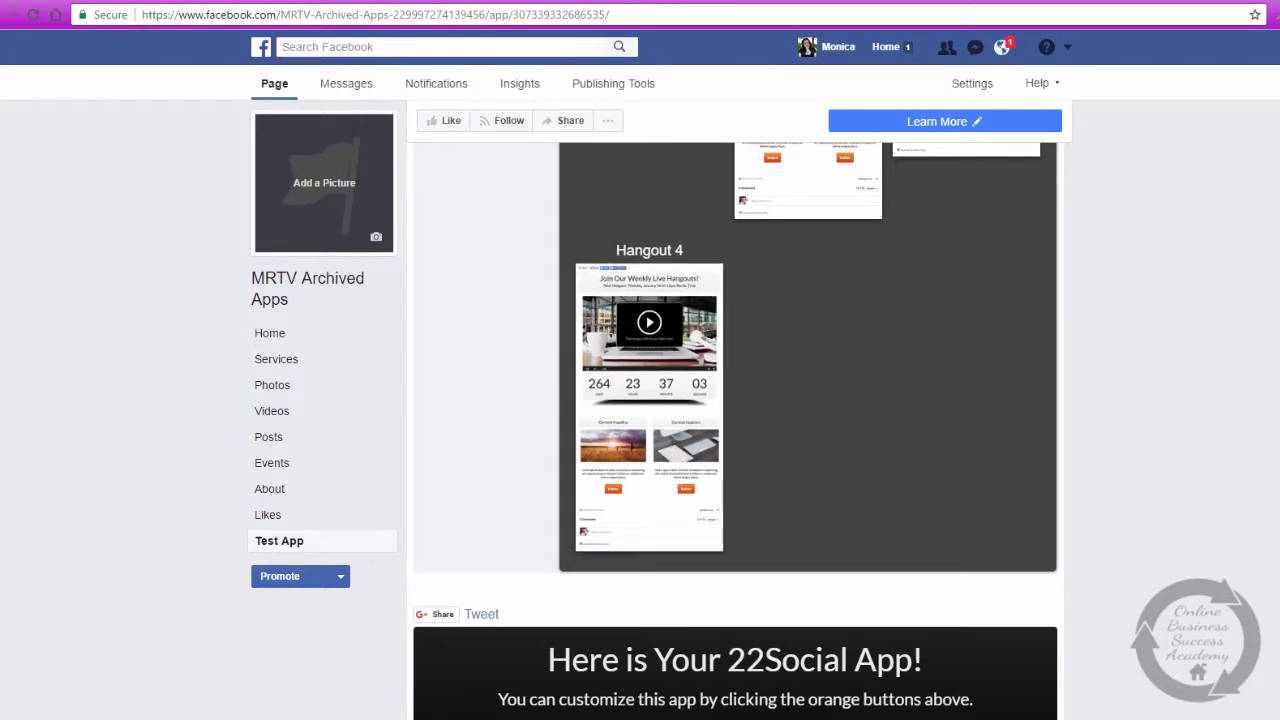
{"action": "left_click", "coordinate": [623, 396]}
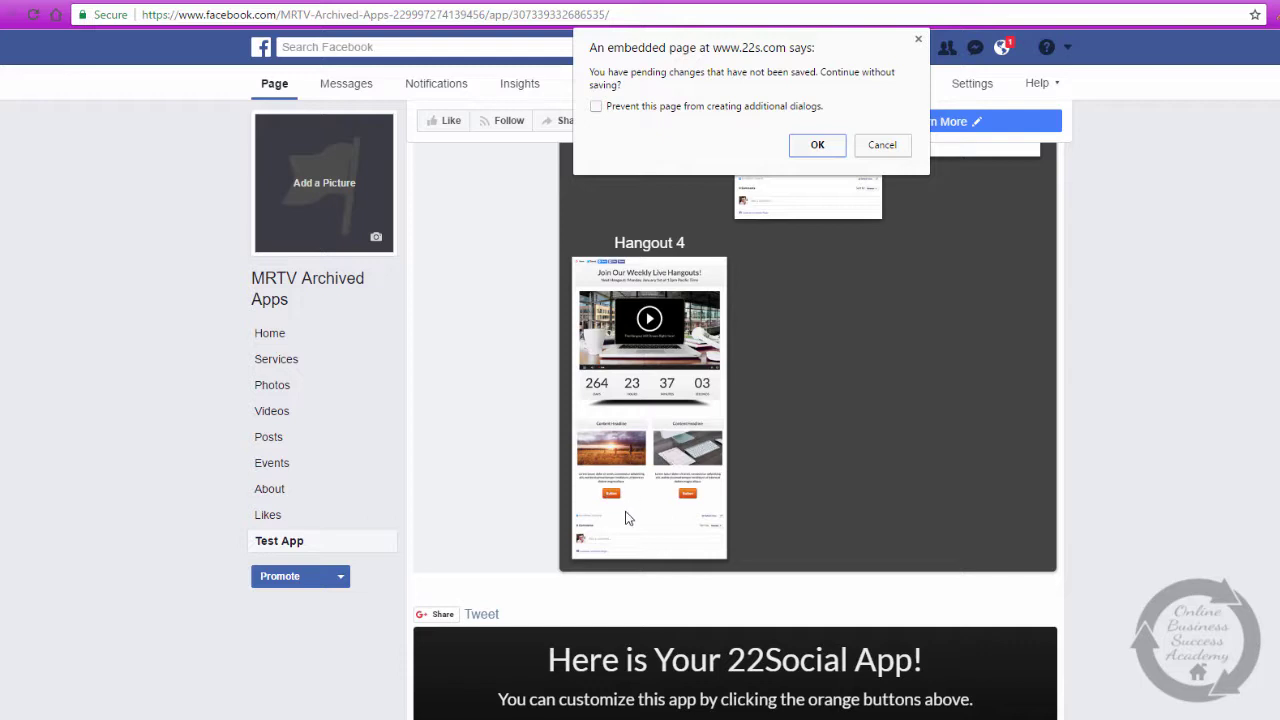
{"action": "left_click", "coordinate": [819, 145]}
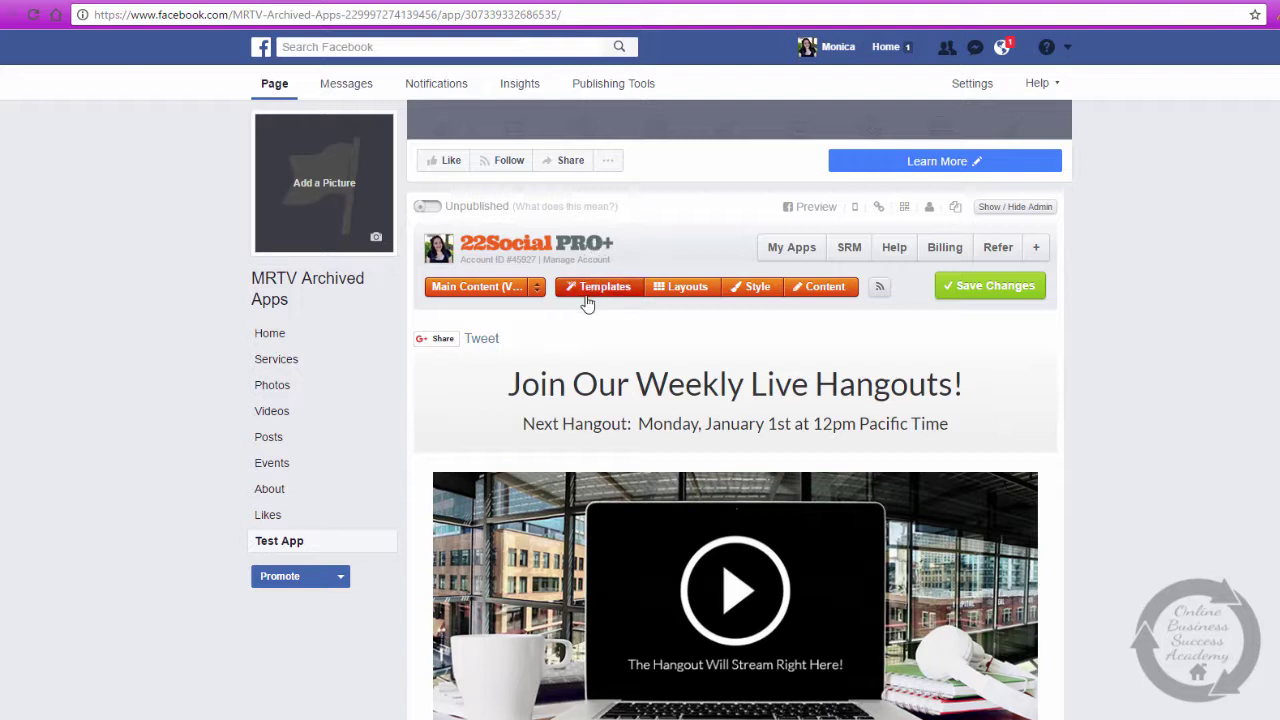
Preview the 3 Content Areas layout over the loaded template, continuing without saving the pending changes
{"action": "left_click", "coordinate": [696, 289]}
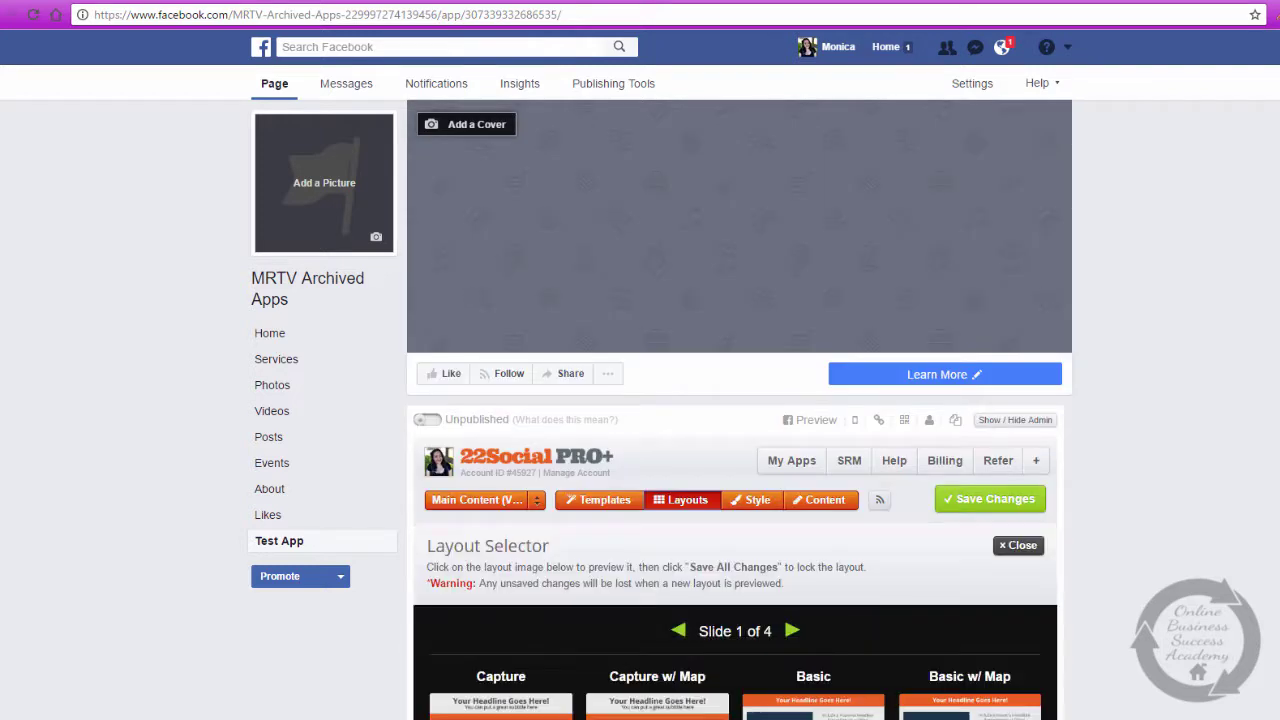
{"action": "scroll", "coordinate": [735, 430], "scroll_direction": "down", "scroll_amount": 9}
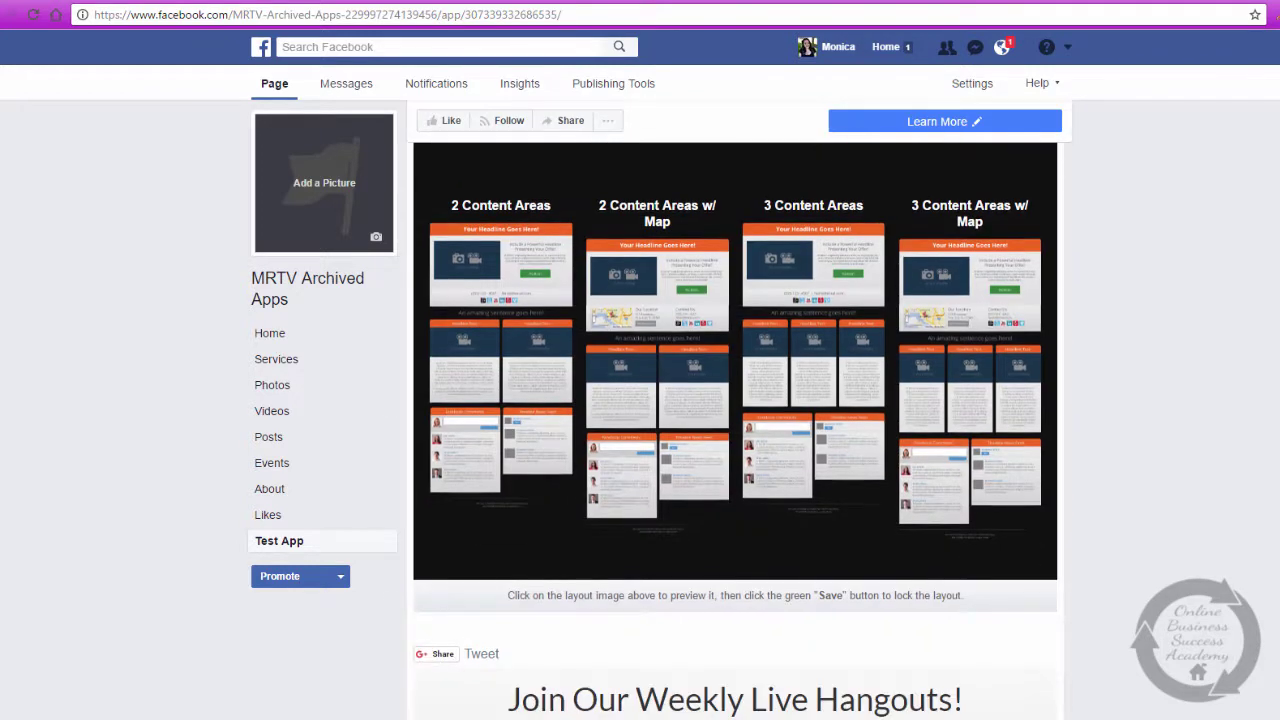
{"action": "left_click", "coordinate": [796, 286]}
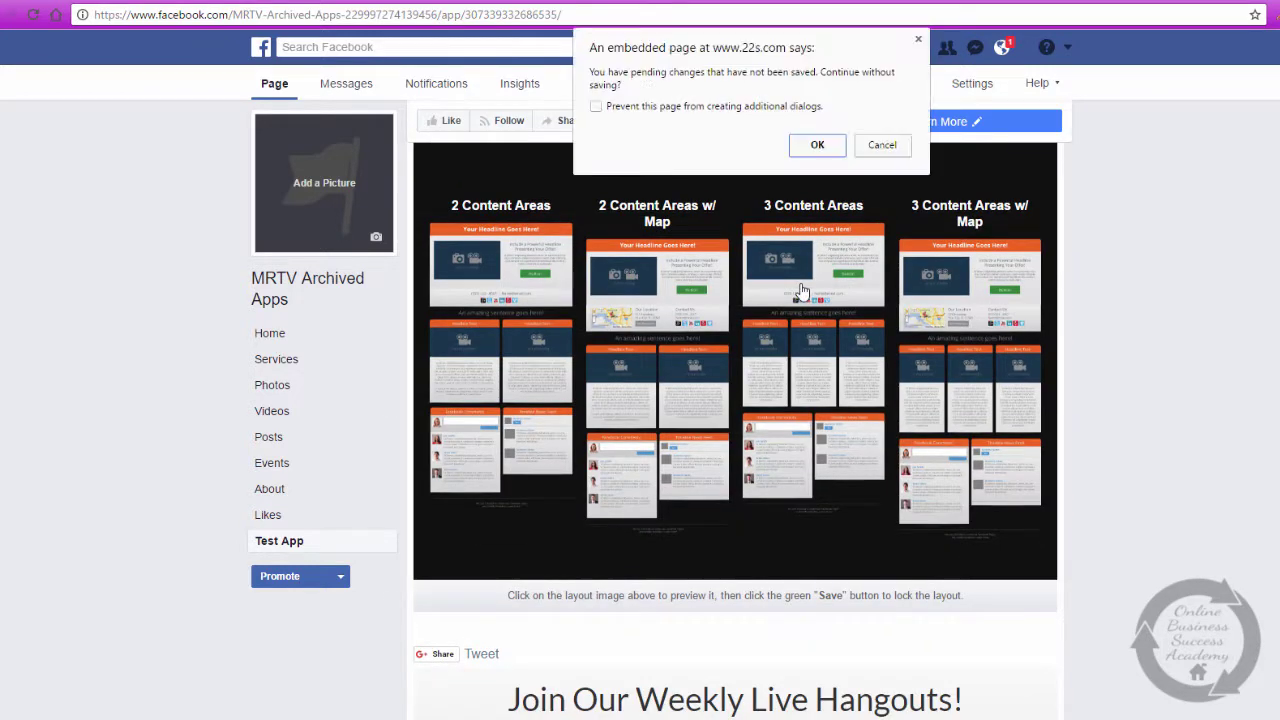
{"action": "left_click", "coordinate": [817, 145]}
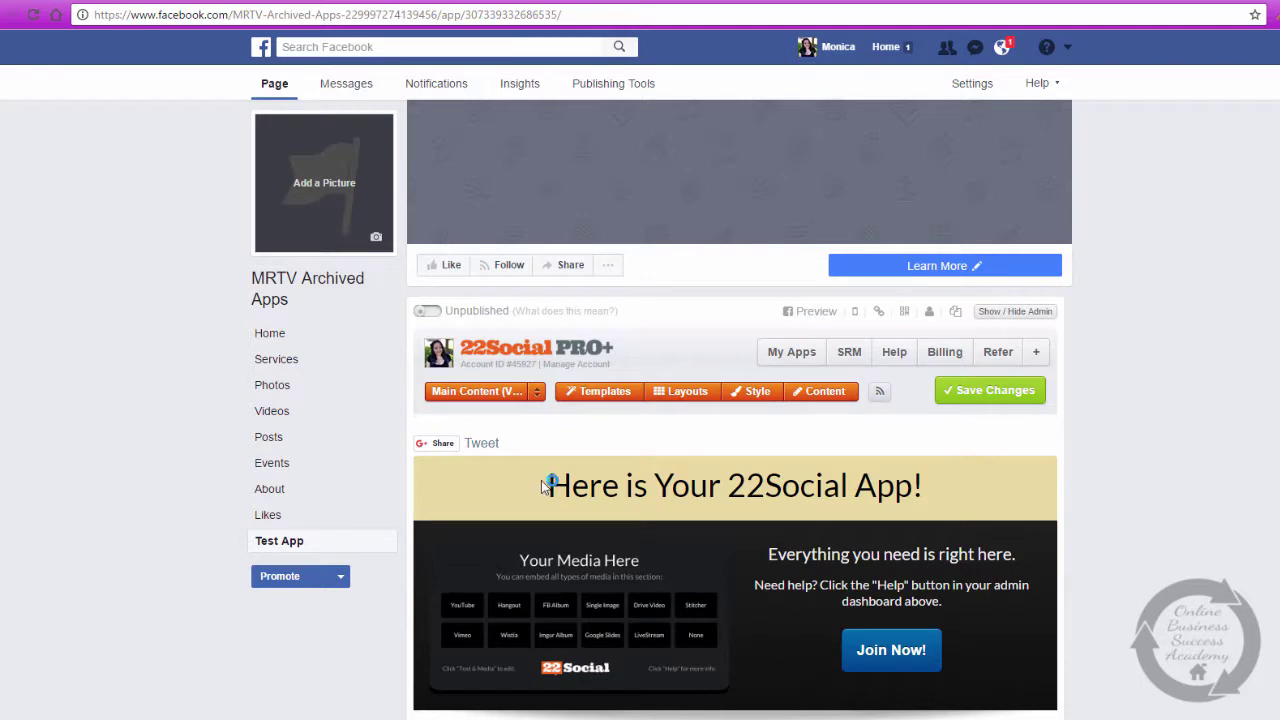
Reload the Hangout 4 template from the Hangouts templates, discarding the pending layout change, and save the app
{"action": "left_click", "coordinate": [607, 391]}
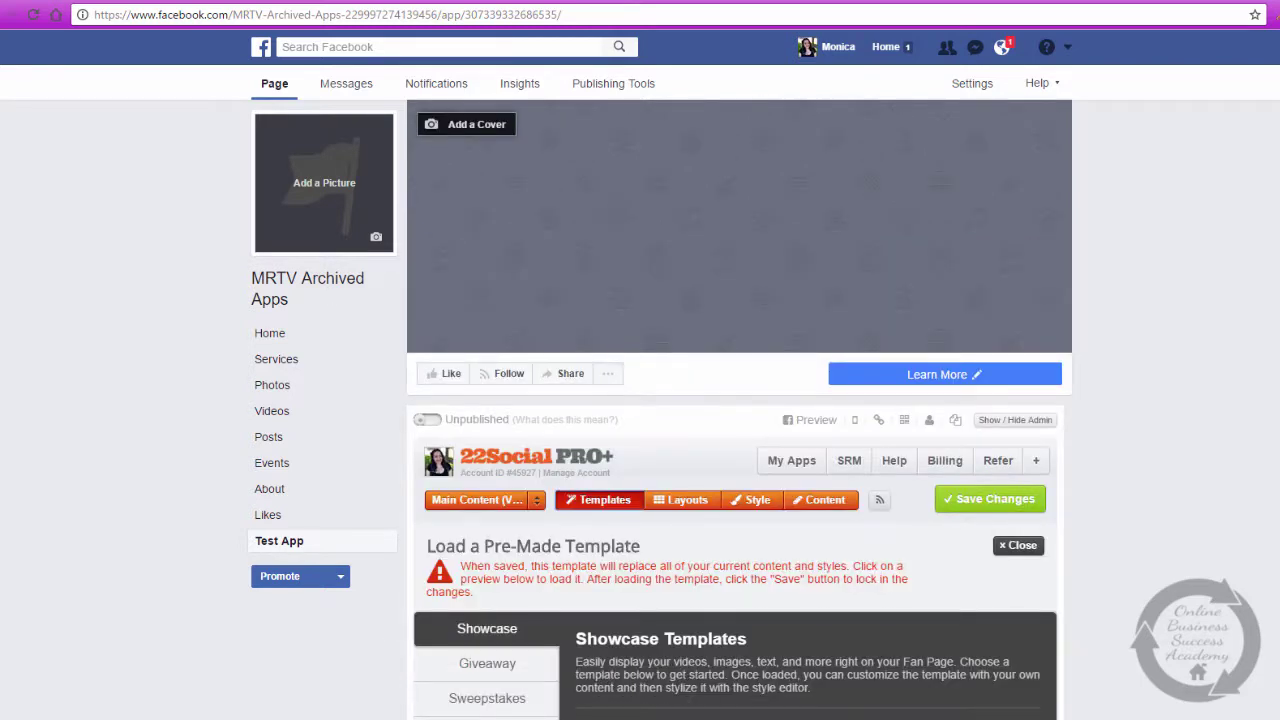
{"action": "scroll", "coordinate": [729, 430], "scroll_direction": "down", "scroll_amount": 6}
{"action": "scroll", "coordinate": [729, 430], "scroll_direction": "up", "scroll_amount": 1}
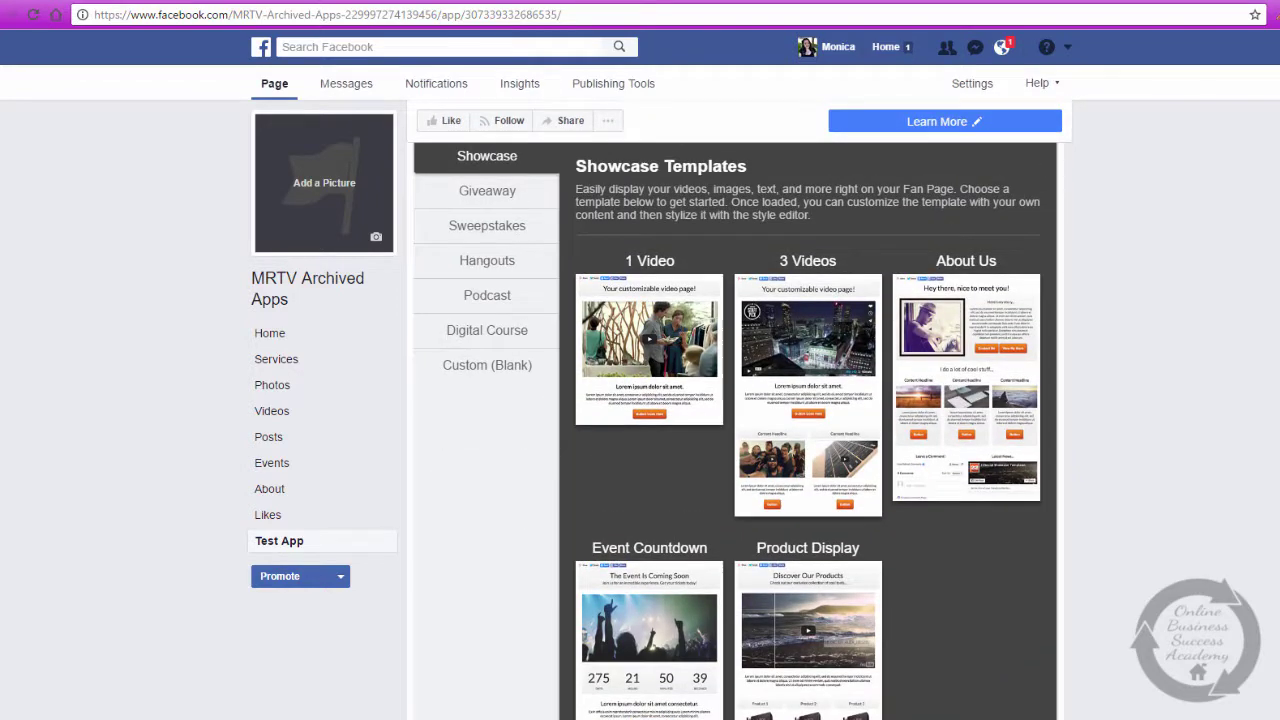
{"action": "left_click", "coordinate": [484, 260]}
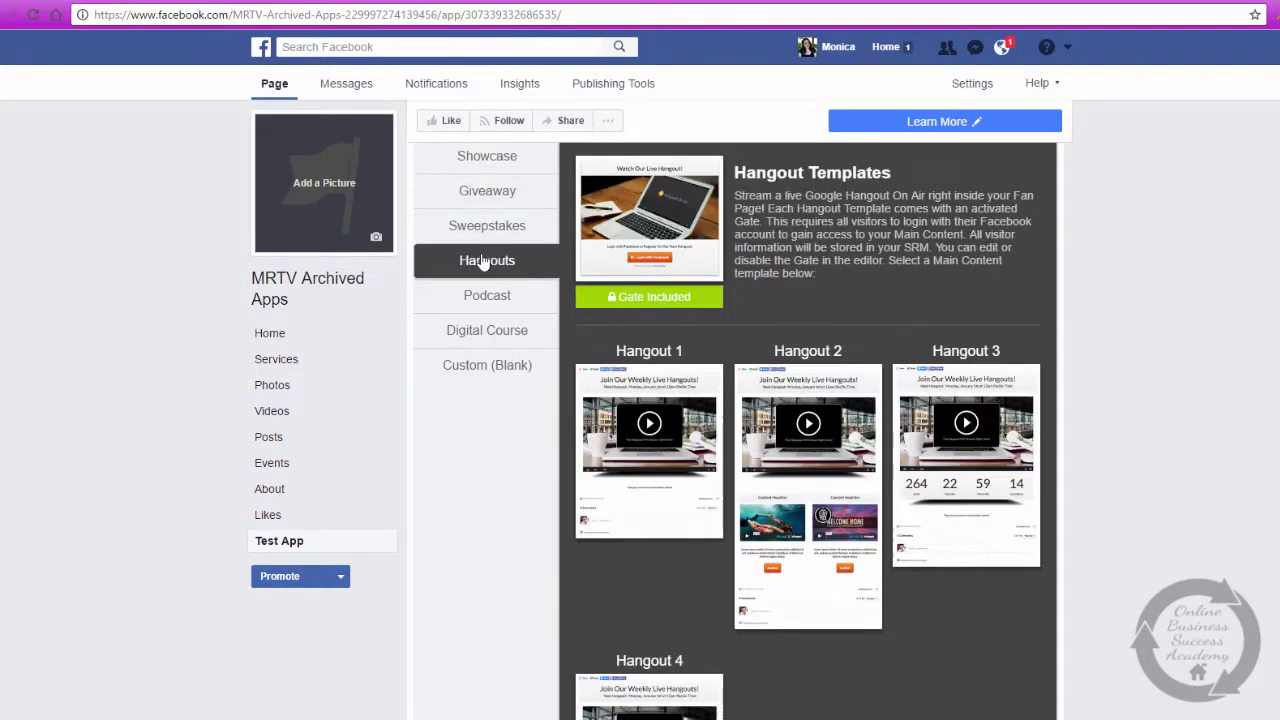
{"action": "left_click", "coordinate": [740, 560]}
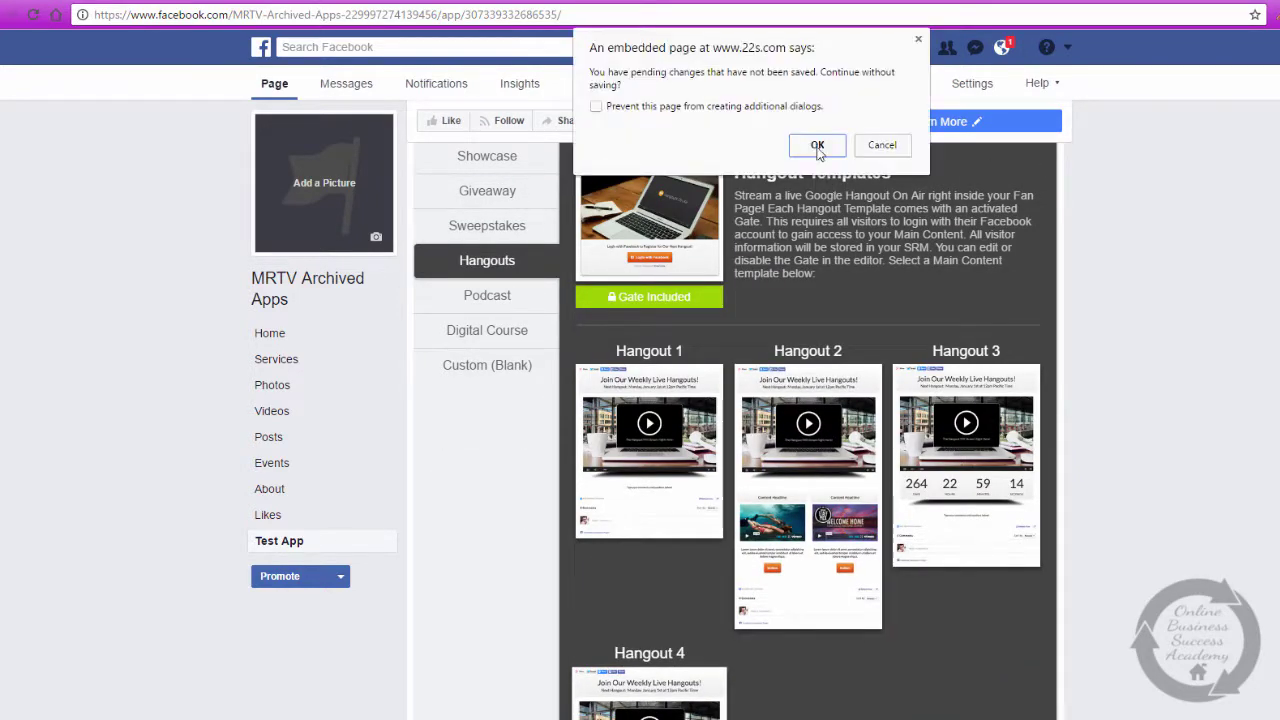
{"action": "left_click", "coordinate": [816, 146]}
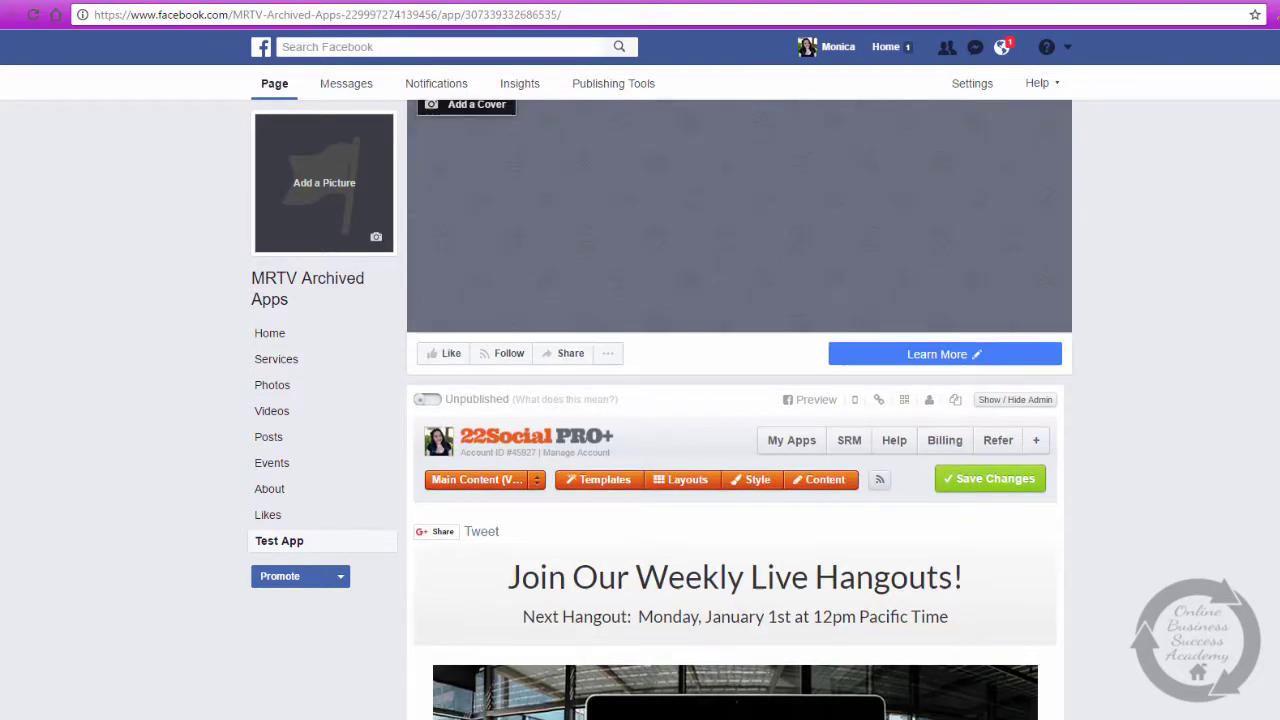
{"action": "left_click", "coordinate": [1024, 482]}
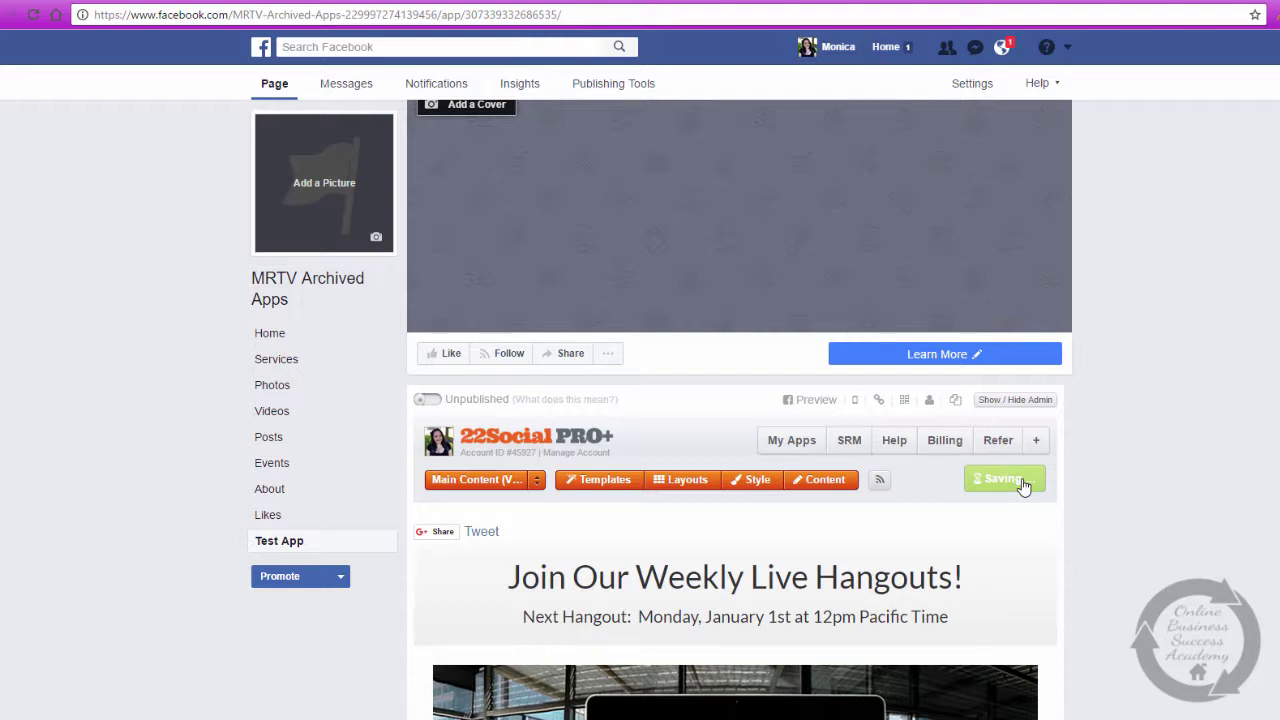
Look over the hangout page's media, content areas and comments, and highlight the word "Live" in its headline
{"action": "scroll", "coordinate": [1024, 485], "scroll_direction": "down", "scroll_amount": 3}
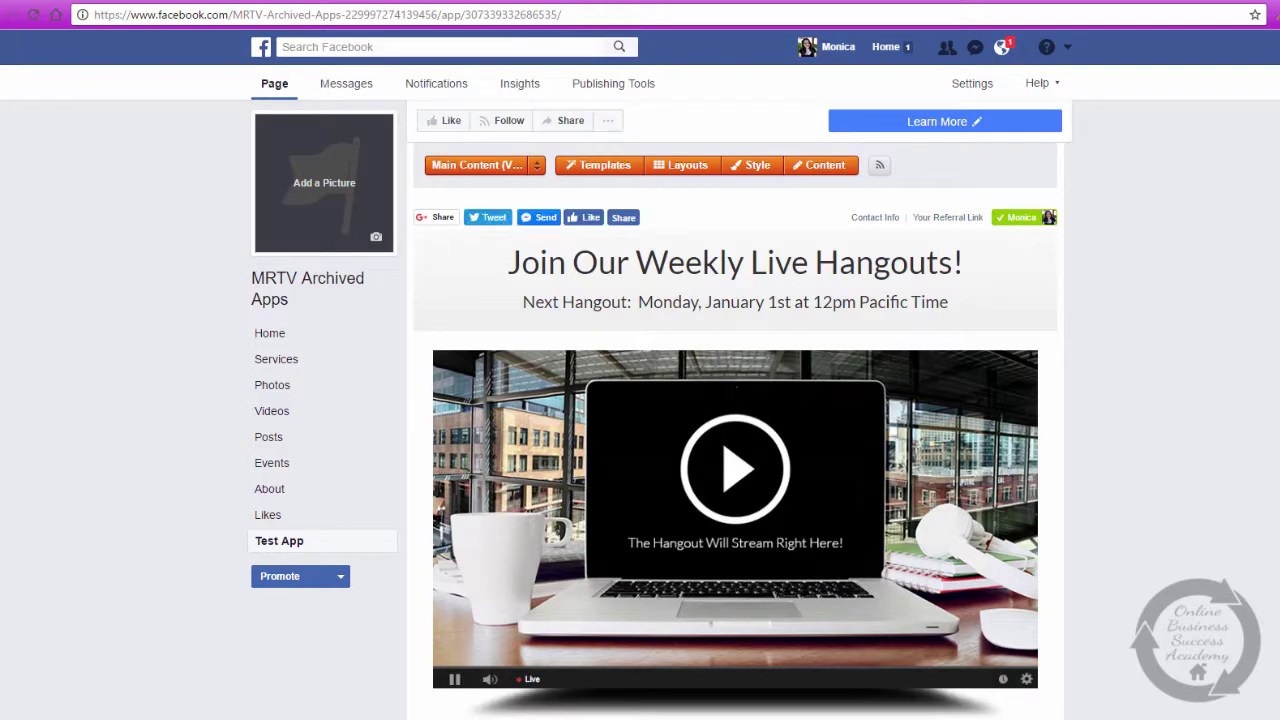
{"action": "scroll", "coordinate": [736, 430], "scroll_direction": "down", "scroll_amount": 7}
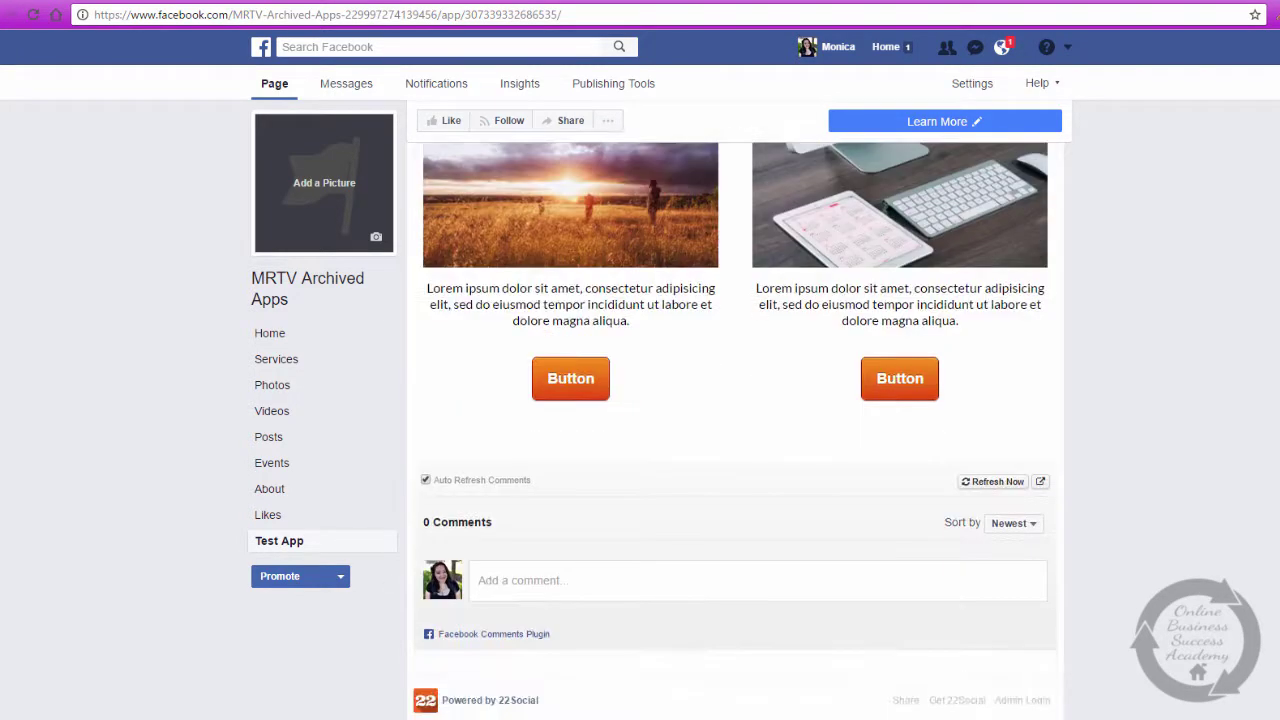
{"action": "scroll", "coordinate": [736, 430], "scroll_direction": "up", "scroll_amount": 8}
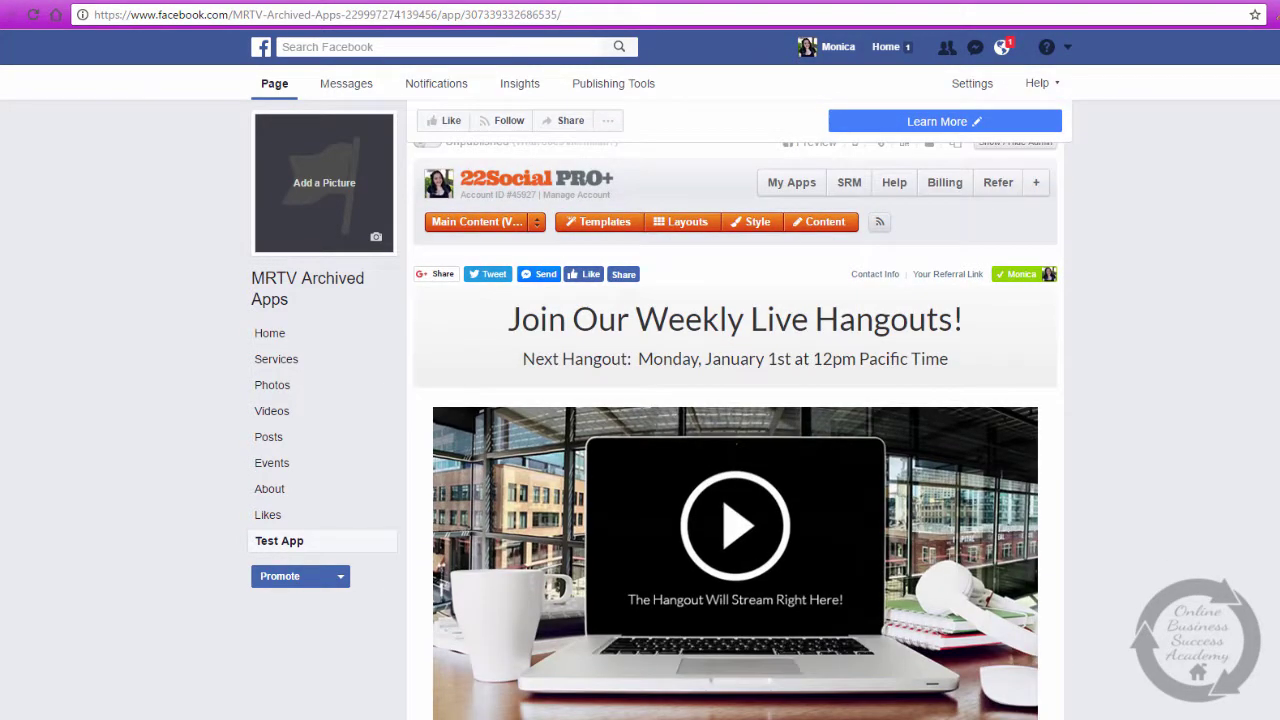
{"action": "double_click", "coordinate": [785, 316]}
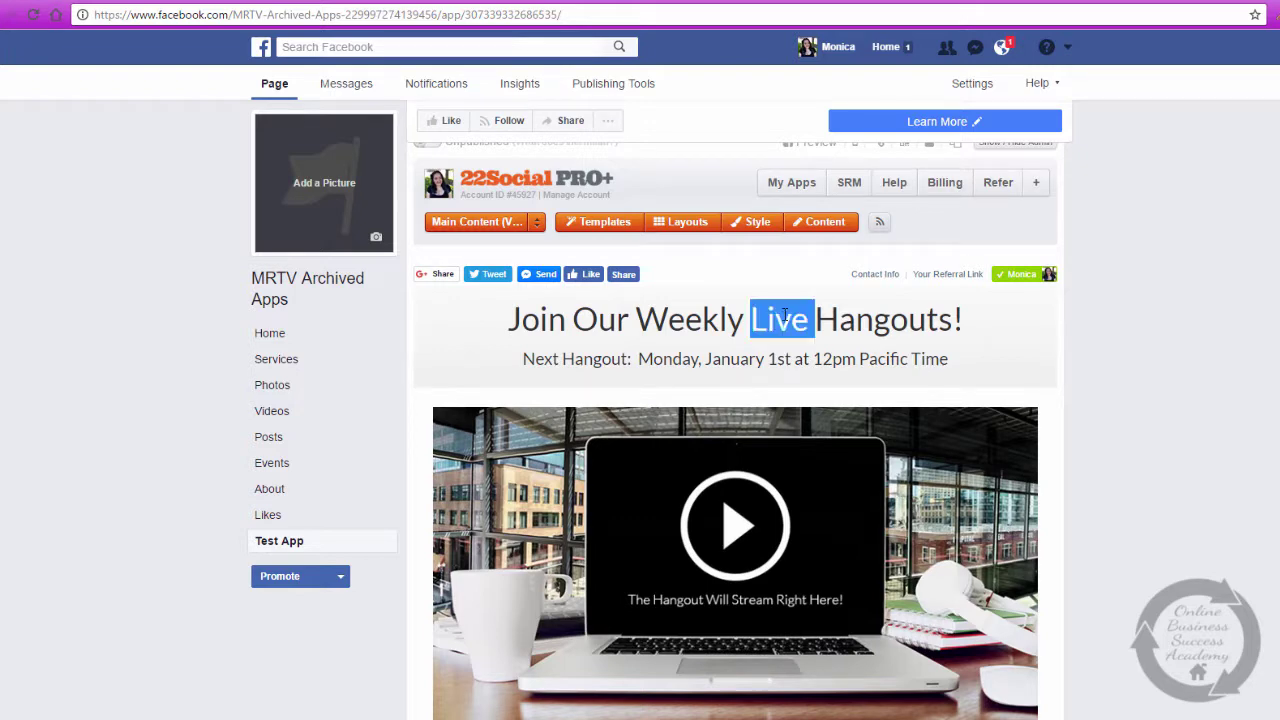
Review the Media 1, Media 2 and Media 3 settings of the Featured Area in the content editor, preview them and look over the page
{"action": "left_click", "coordinate": [780, 352]}
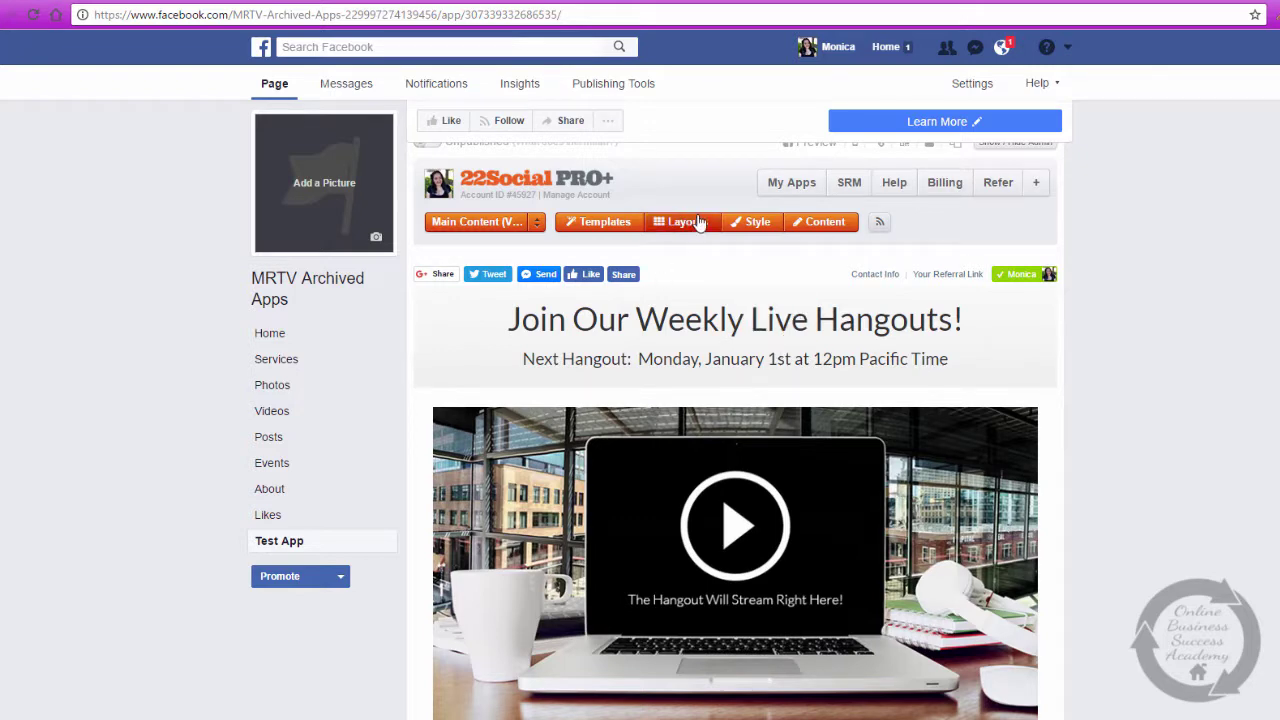
{"action": "left_click", "coordinate": [824, 222]}
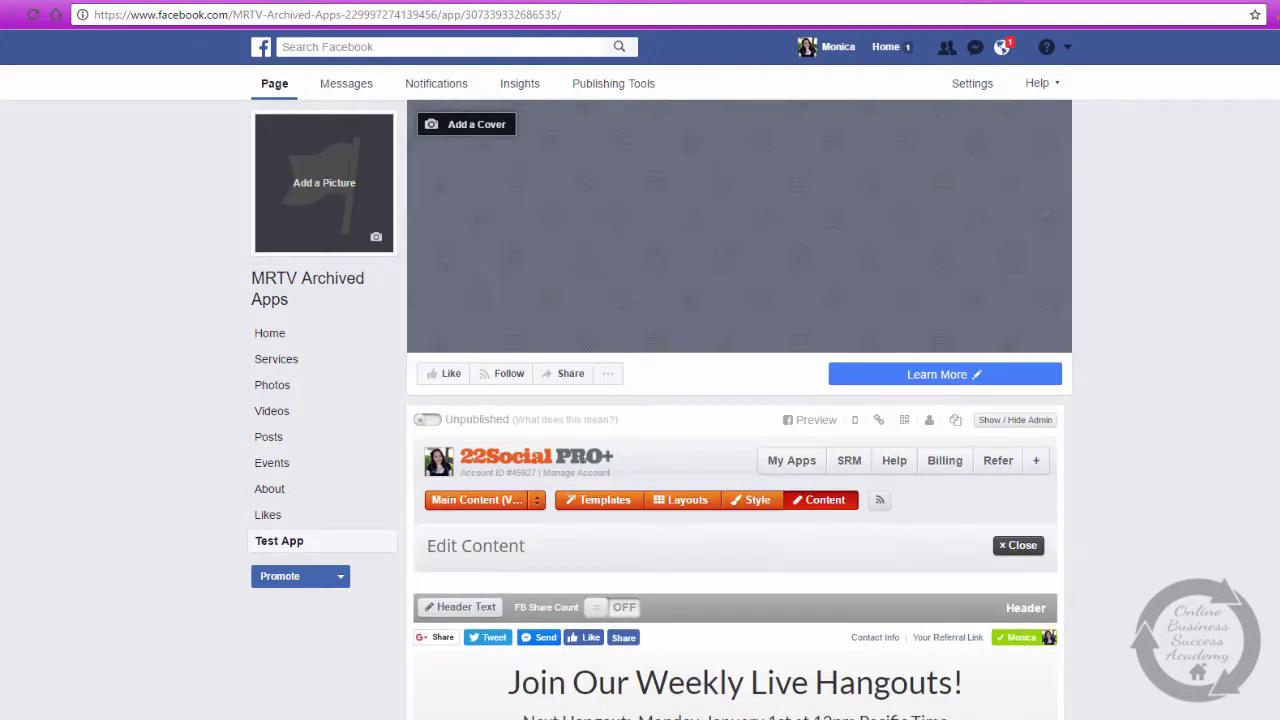
{"action": "scroll", "coordinate": [739, 409], "scroll_direction": "down", "scroll_amount": 5}
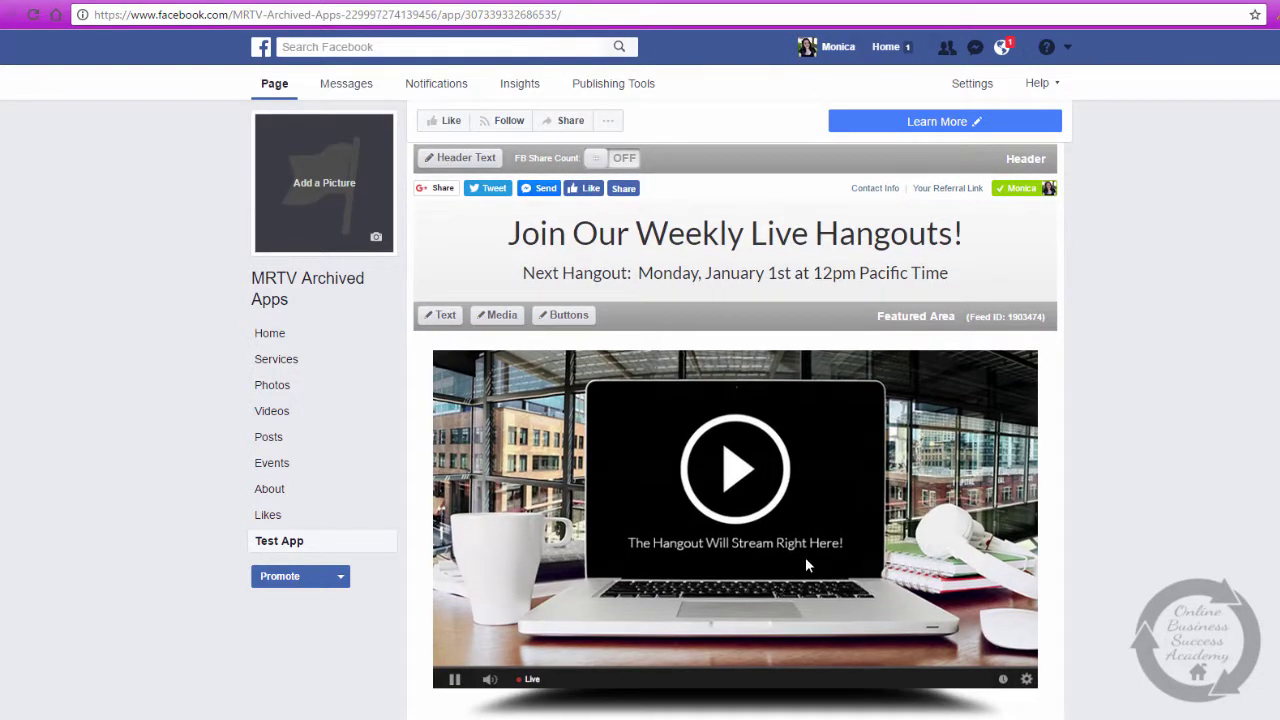
{"action": "left_click", "coordinate": [502, 315]}
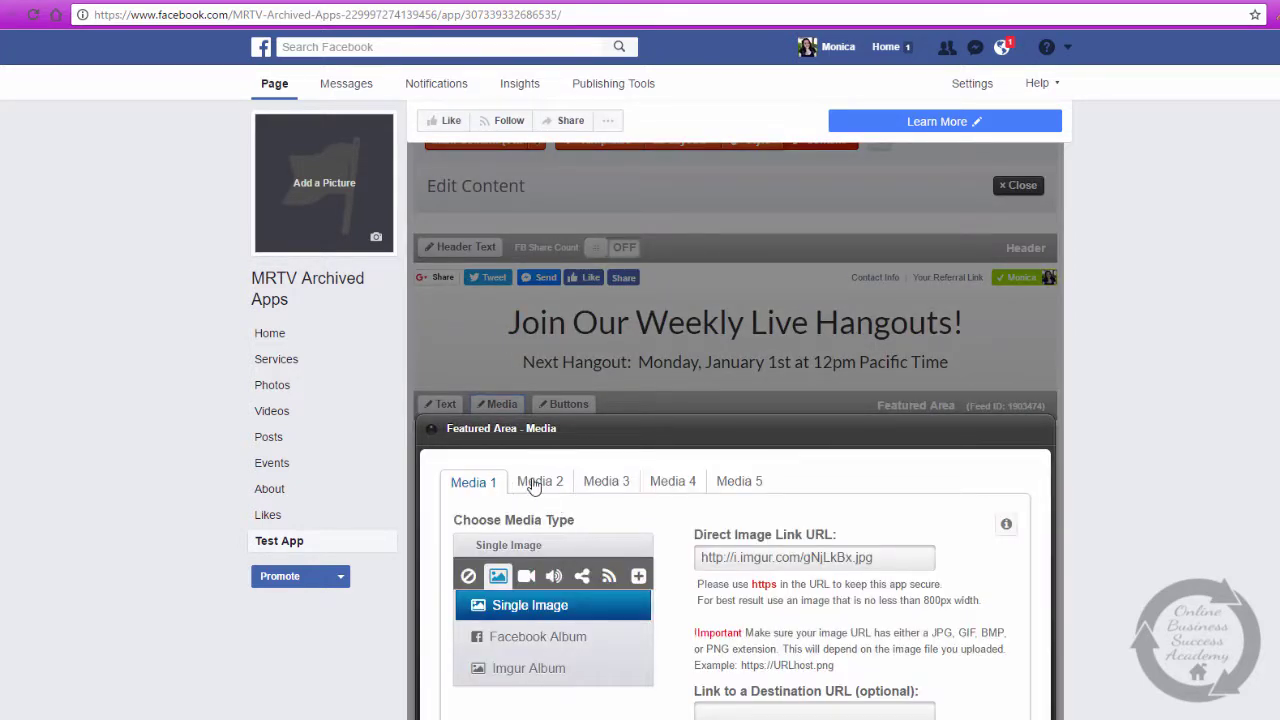
{"action": "left_click", "coordinate": [535, 484]}
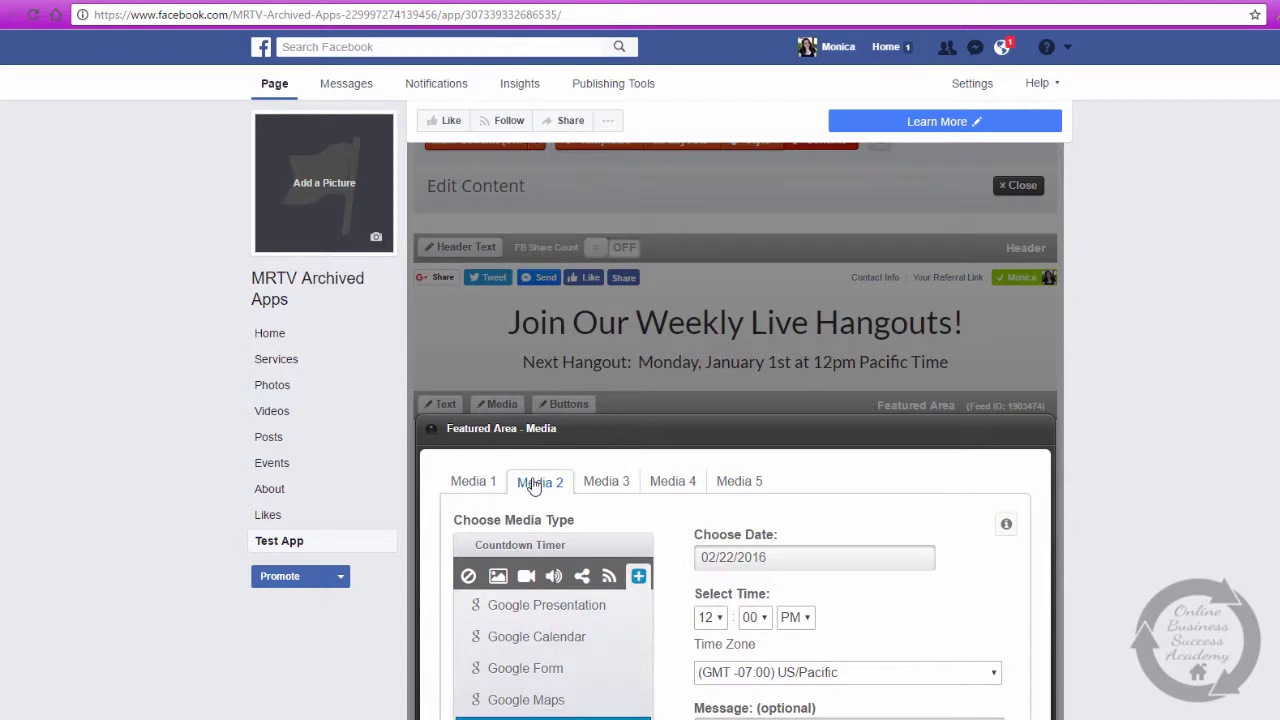
{"action": "left_click", "coordinate": [617, 486]}
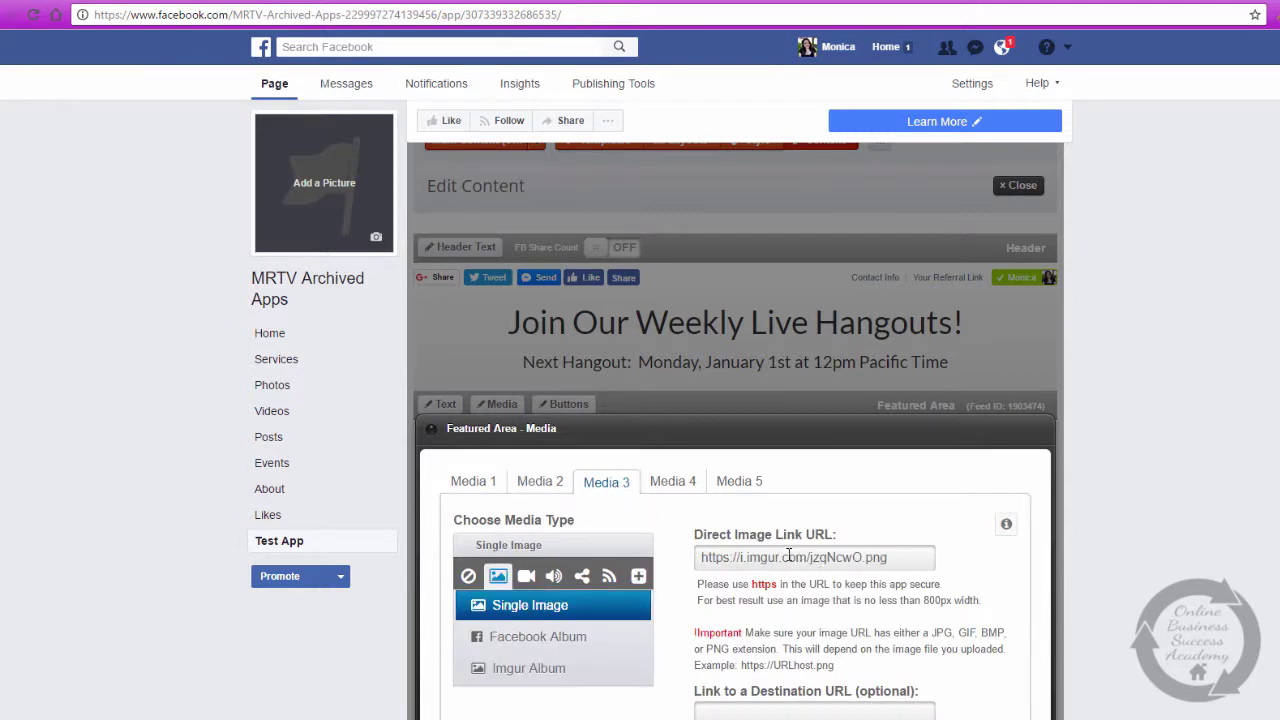
{"action": "scroll", "coordinate": [736, 430], "scroll_direction": "down", "scroll_amount": 3}
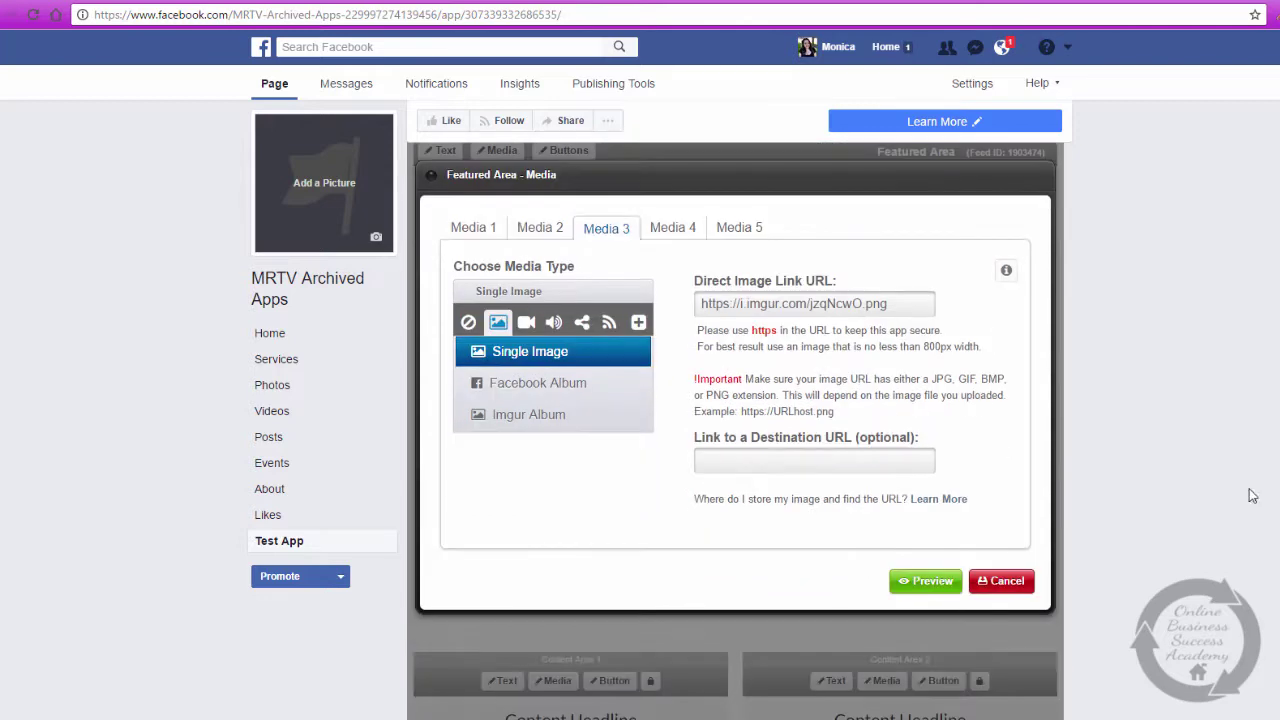
{"action": "left_click", "coordinate": [917, 583]}
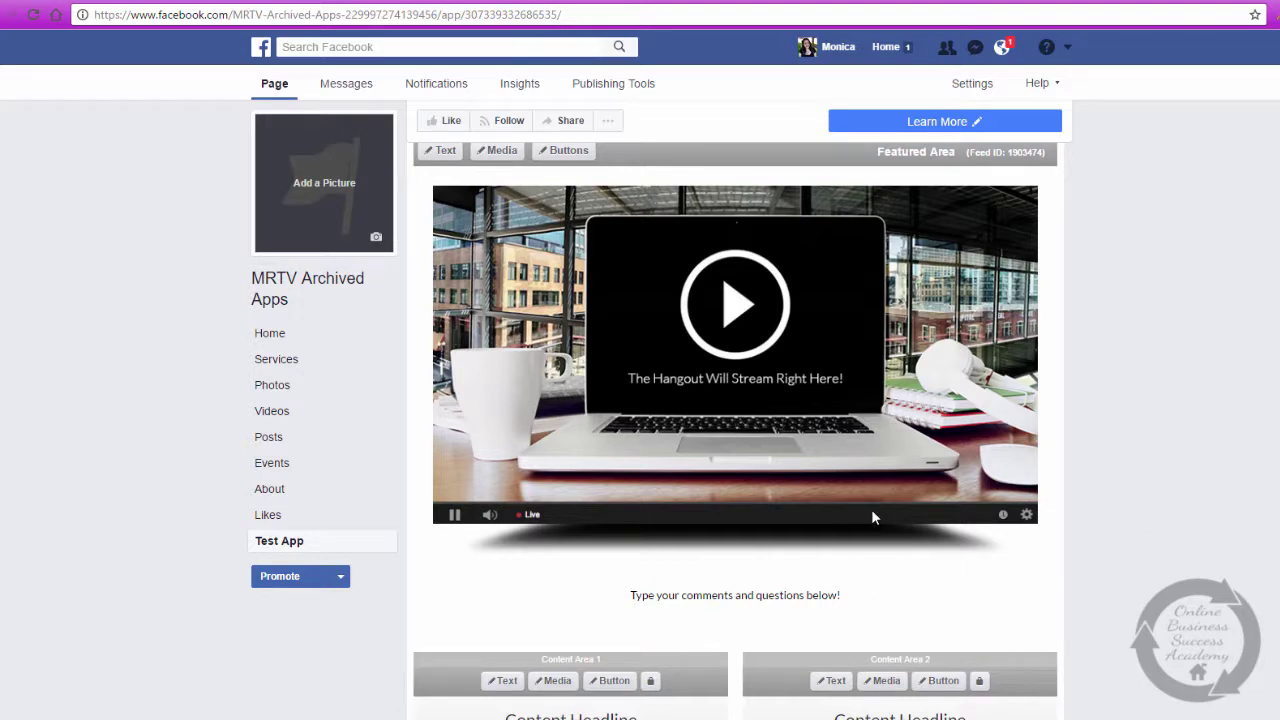
{"action": "left_click_drag", "start_coordinate": [871, 509], "coordinate": [1166, 501]}
{"action": "scroll", "coordinate": [735, 430], "scroll_direction": "down", "scroll_amount": 3}
{"action": "scroll", "coordinate": [735, 430], "scroll_direction": "up", "scroll_amount": 5}
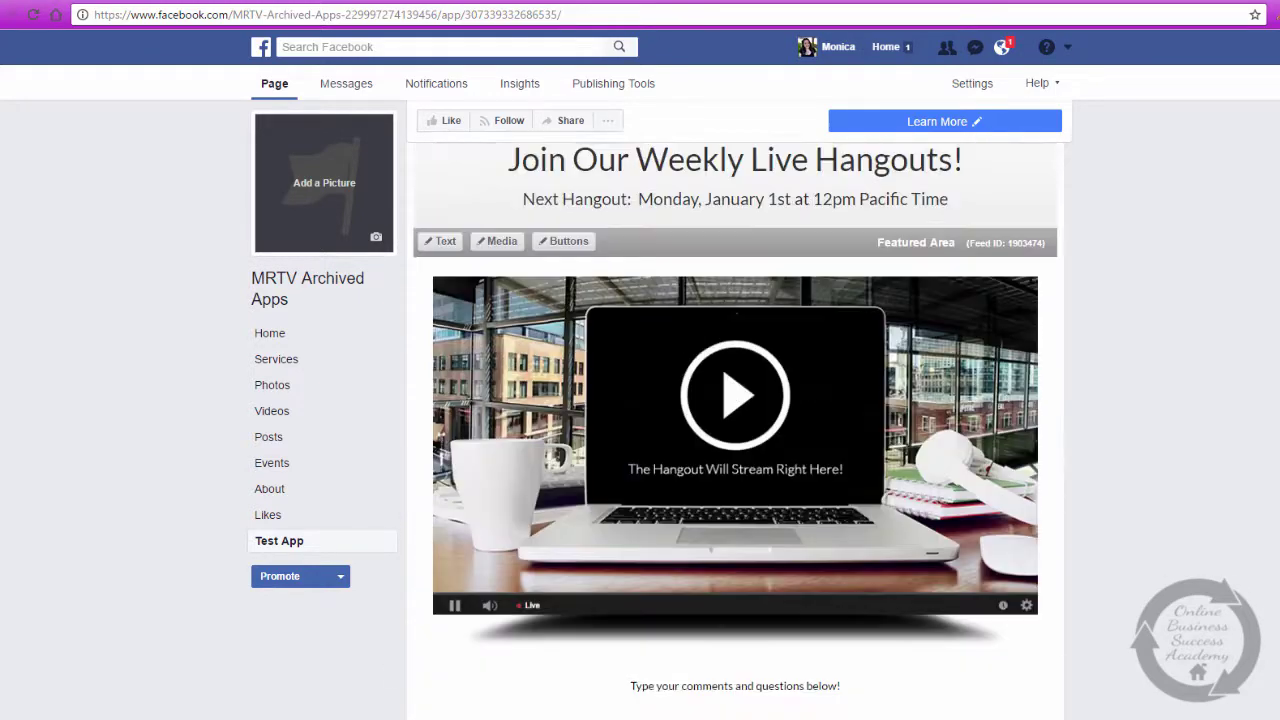
{"action": "scroll", "coordinate": [735, 430], "scroll_direction": "down", "scroll_amount": 5}
{"action": "scroll", "coordinate": [735, 430], "scroll_direction": "up", "scroll_amount": 4}
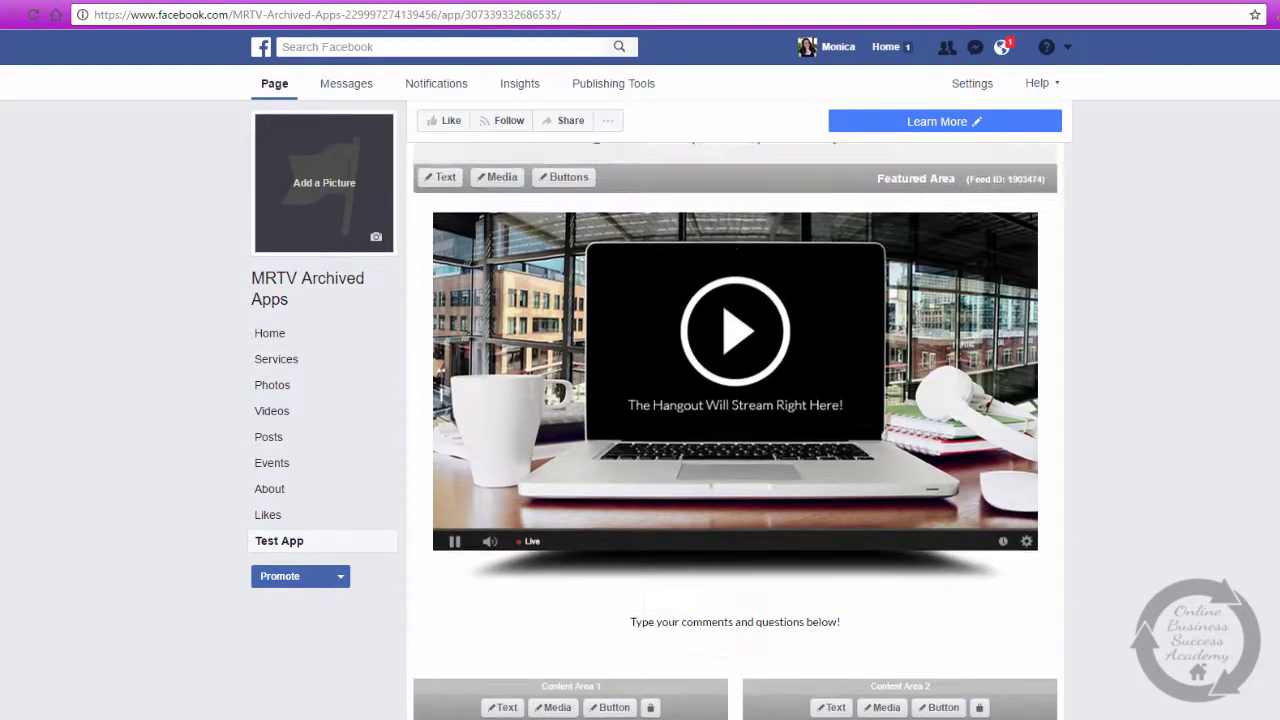
Set the Countdown Timer in the Featured Area's Media 2 to the date 03/17/2017 and preview it
{"action": "left_click", "coordinate": [501, 197]}
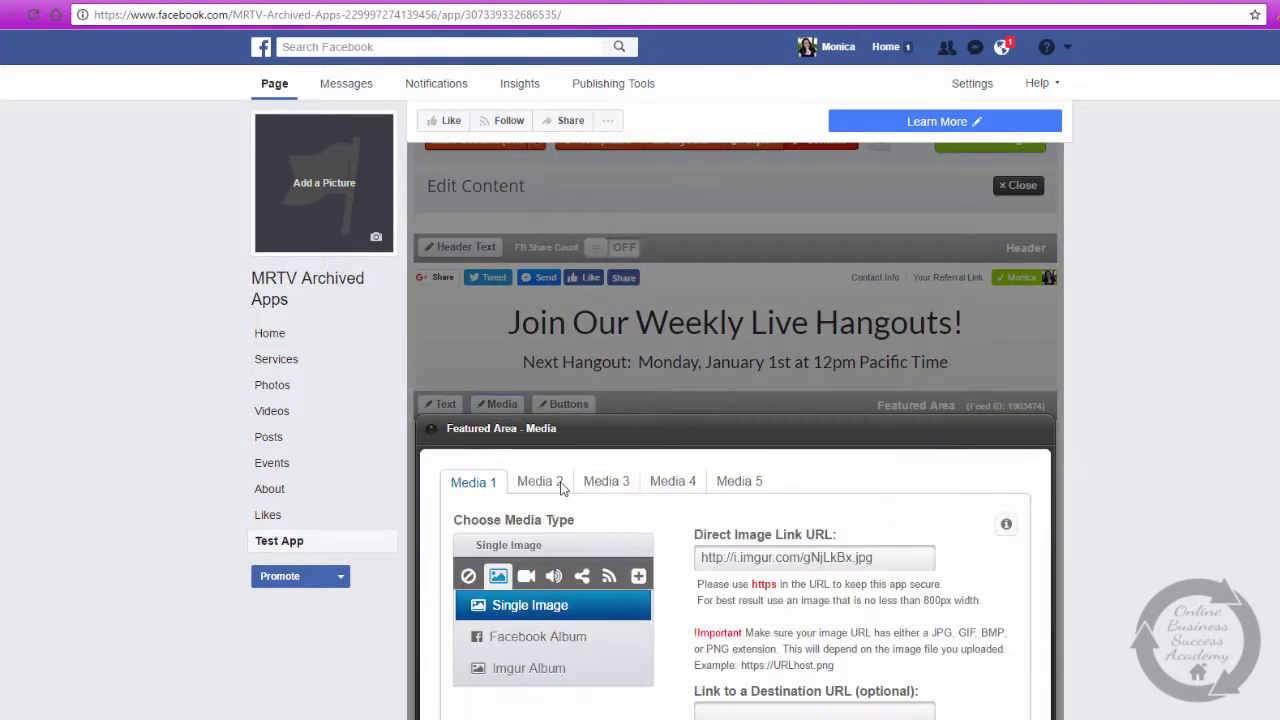
{"action": "left_click", "coordinate": [540, 481]}
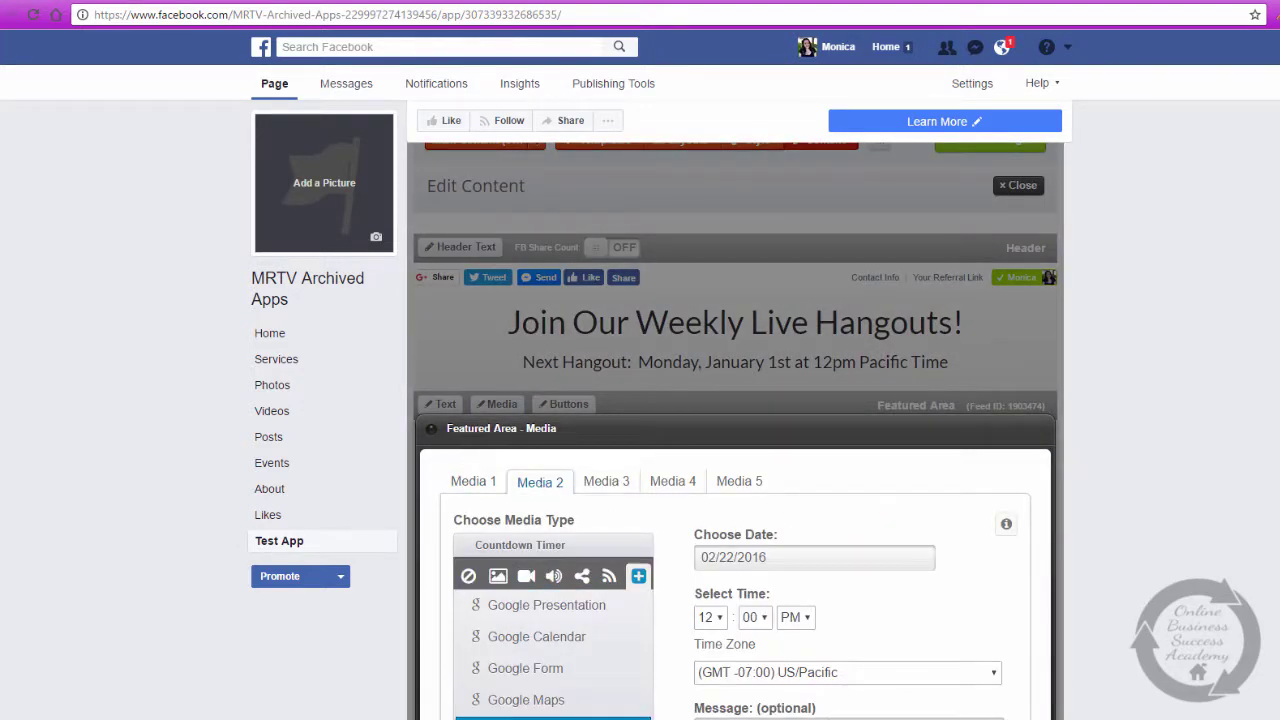
{"action": "scroll", "coordinate": [735, 430], "scroll_direction": "down", "scroll_amount": 3}
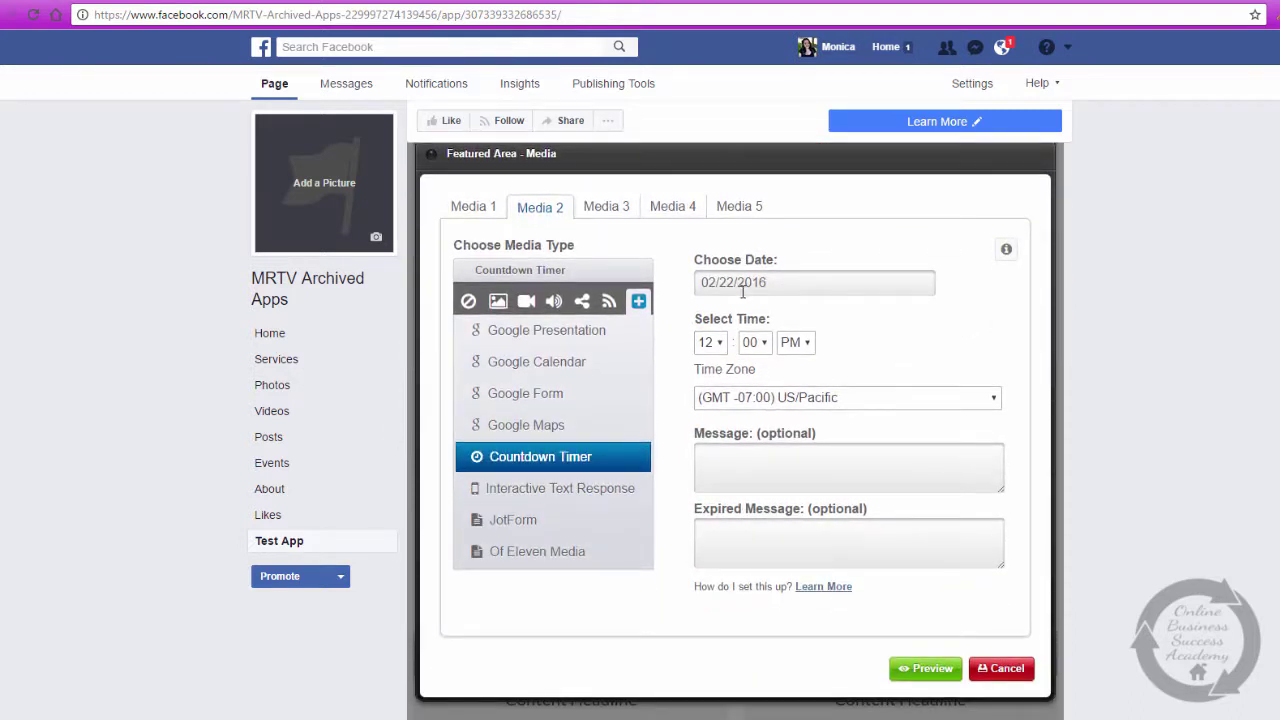
{"action": "left_click", "coordinate": [741, 281]}
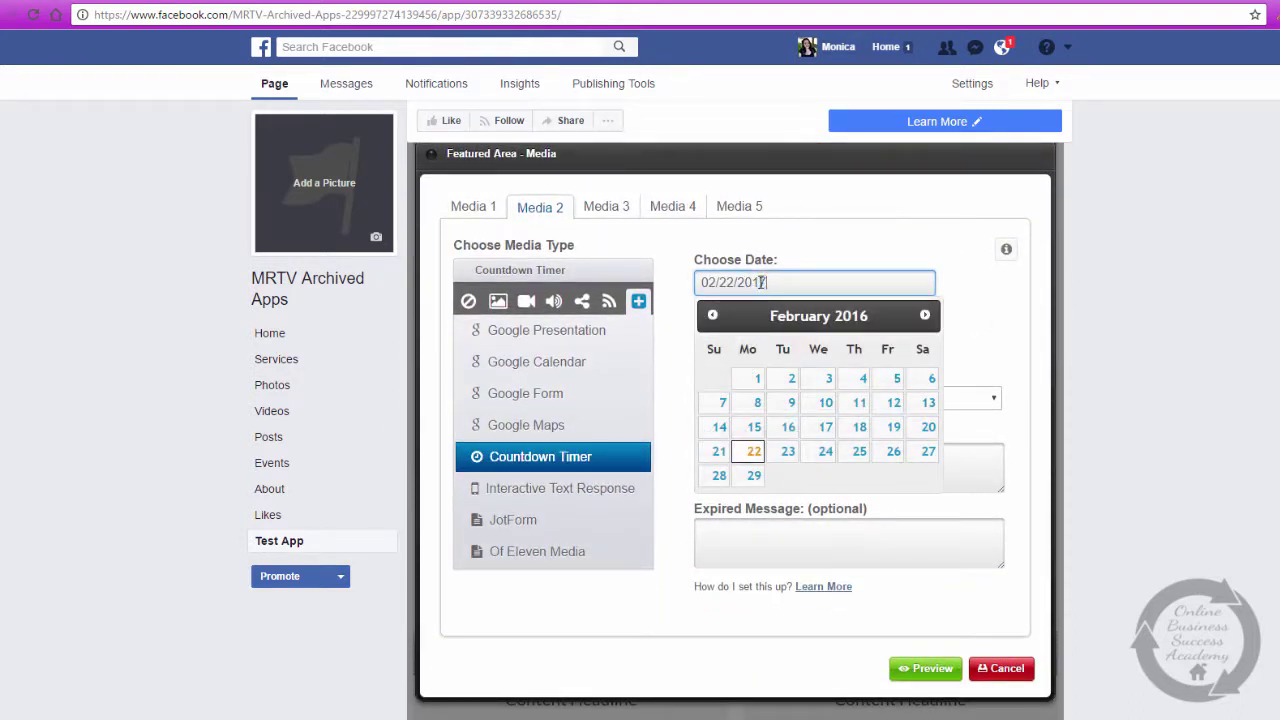
{"action": "type", "text": "7"}
{"action": "left_click", "coordinate": [925, 315]}
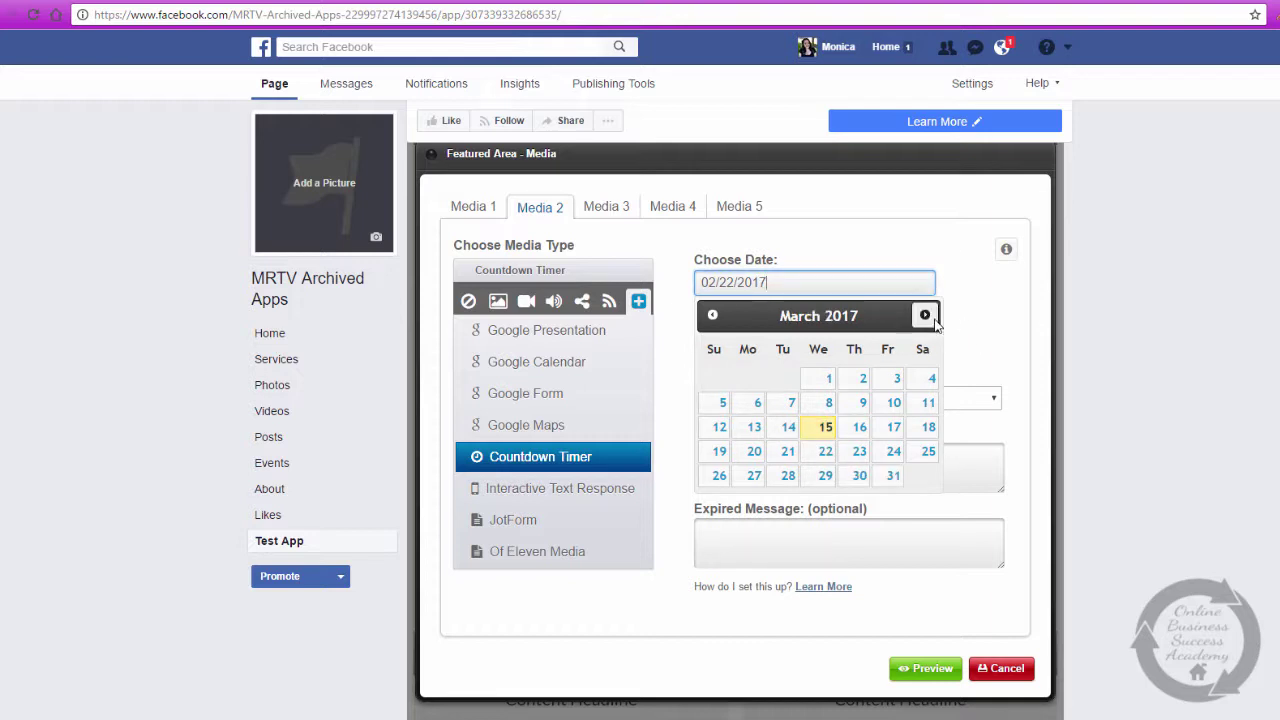
{"action": "left_click", "coordinate": [893, 426]}
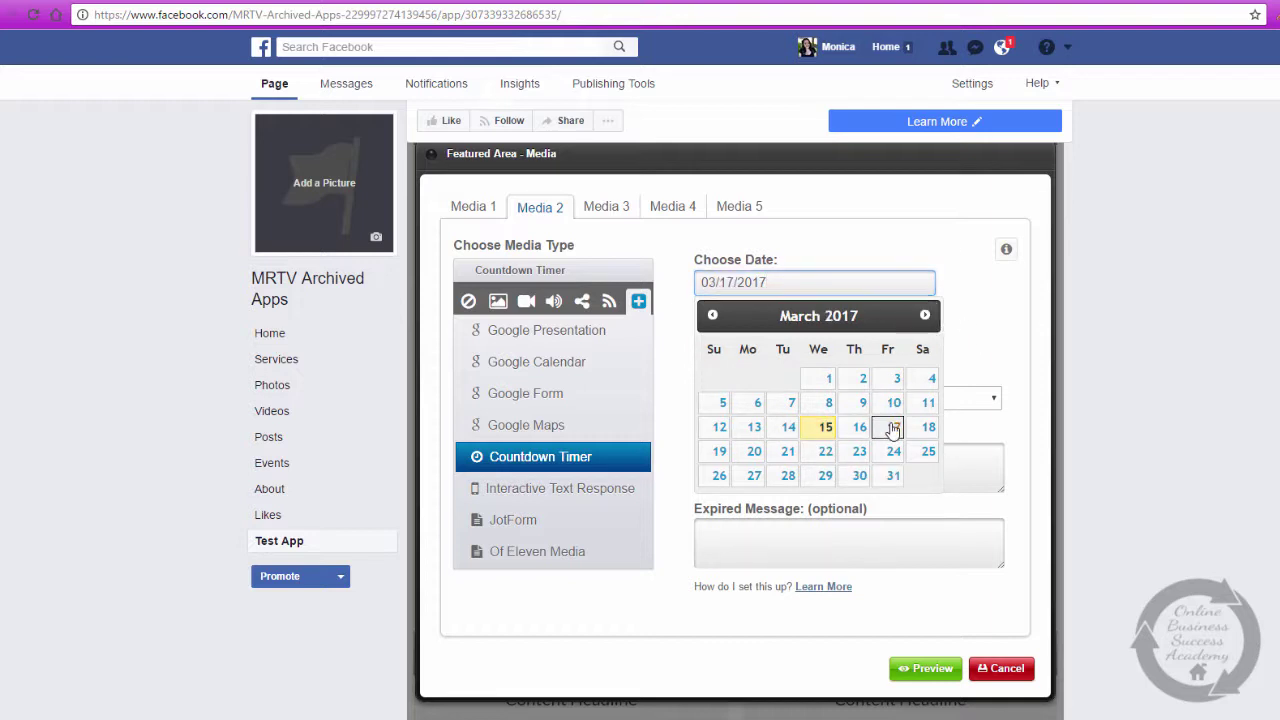
{"action": "left_click", "coordinate": [930, 666]}
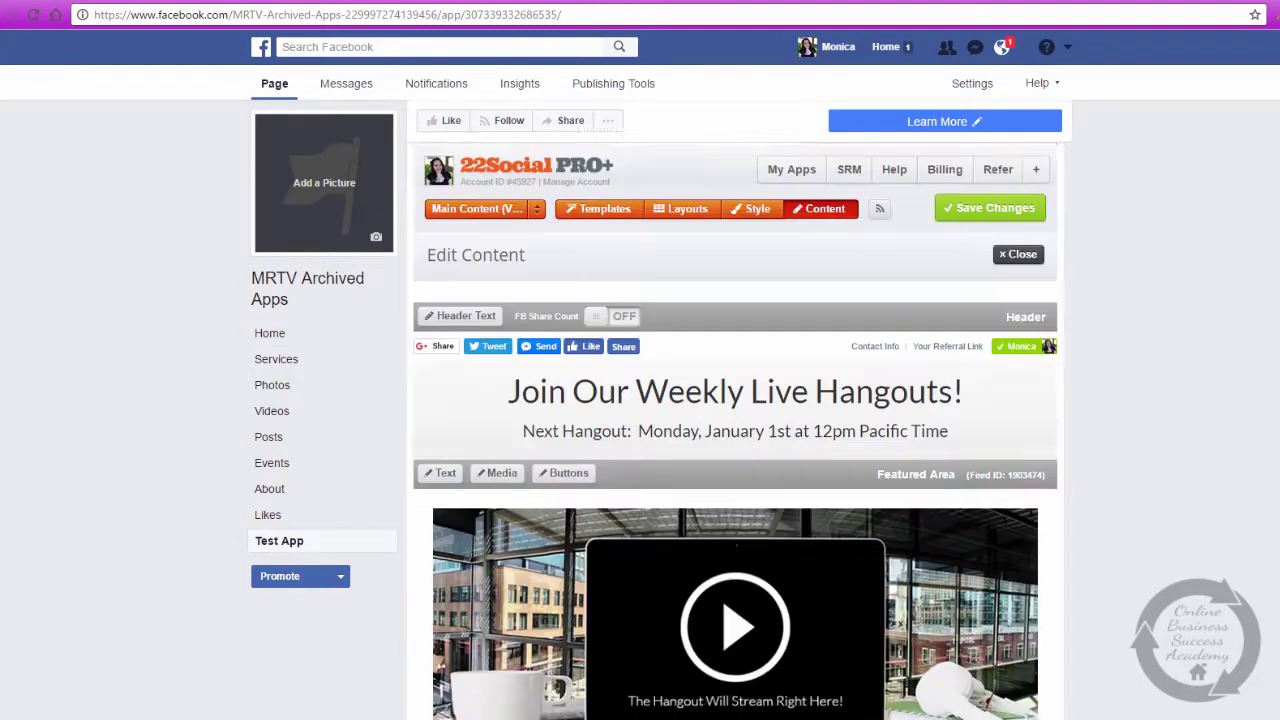
Set the app style's mood to Dark and check the header and countdown timer on the page
{"action": "left_click", "coordinate": [752, 256]}
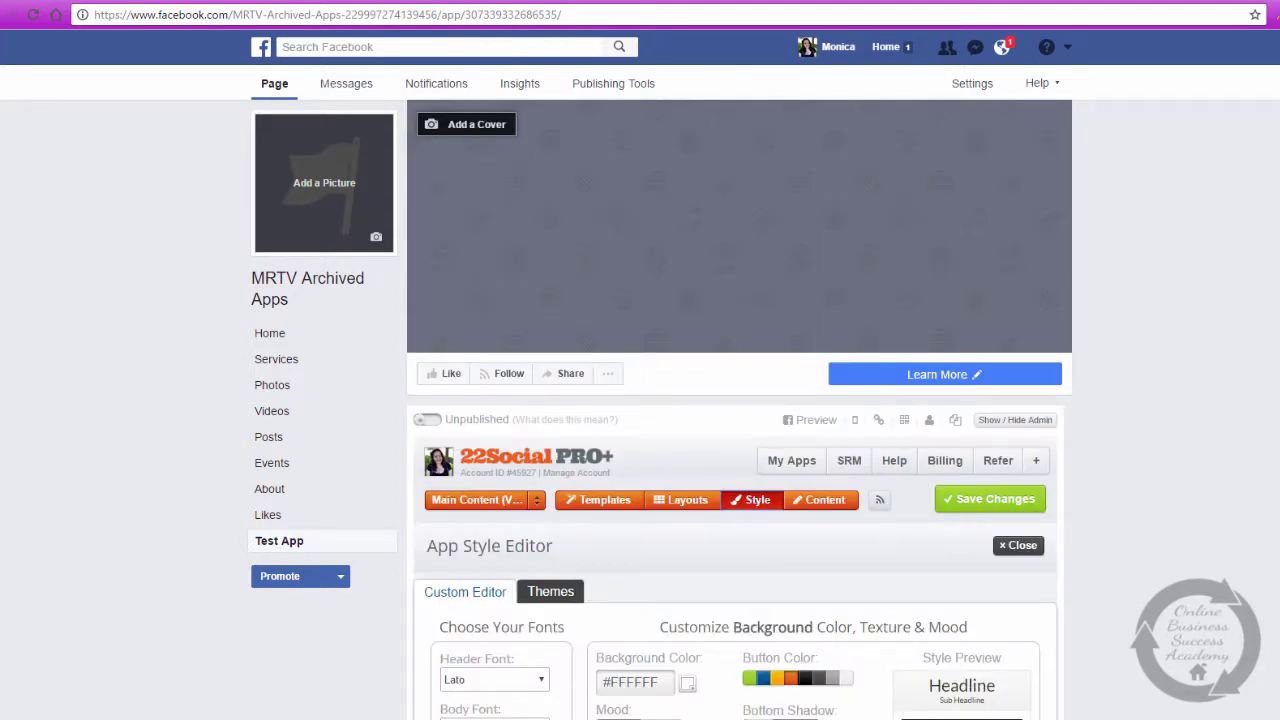
{"action": "scroll", "coordinate": [676, 508], "scroll_direction": "down", "scroll_amount": 2}
{"action": "left_click", "coordinate": [665, 508]}
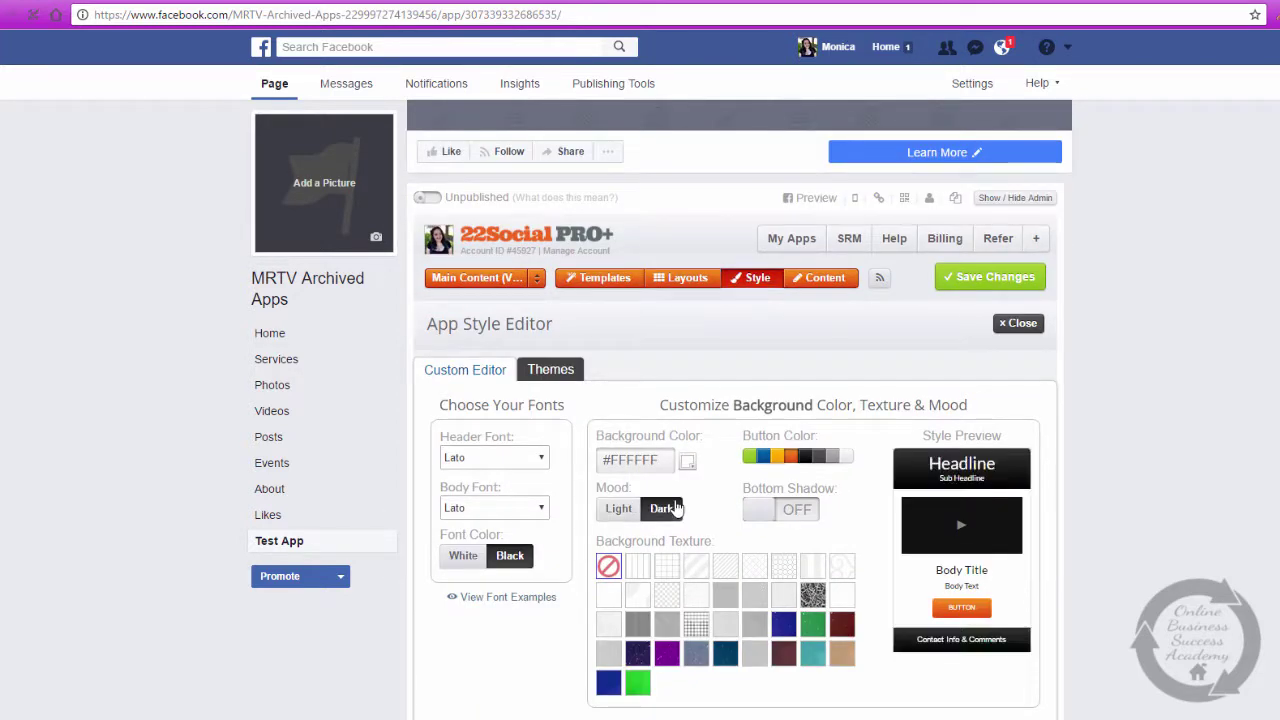
{"action": "scroll", "coordinate": [735, 430], "scroll_direction": "down", "scroll_amount": 5}
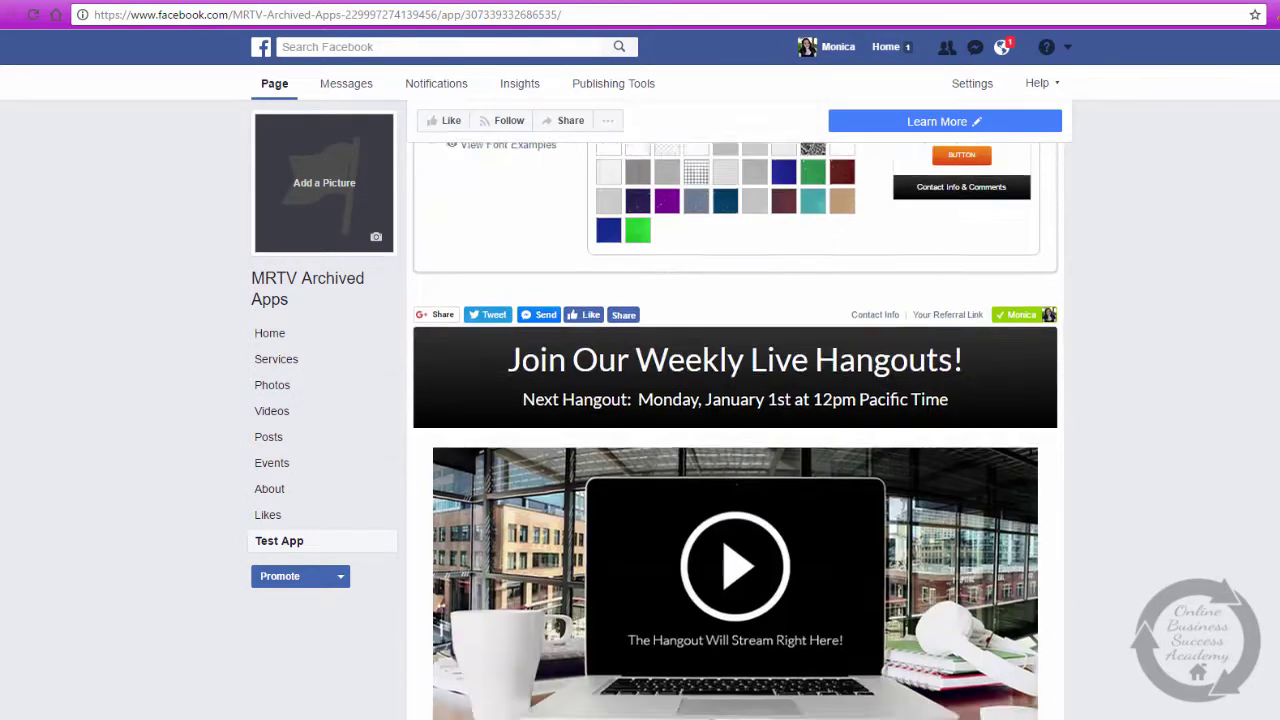
{"action": "scroll", "coordinate": [725, 645], "scroll_direction": "down", "scroll_amount": 1}
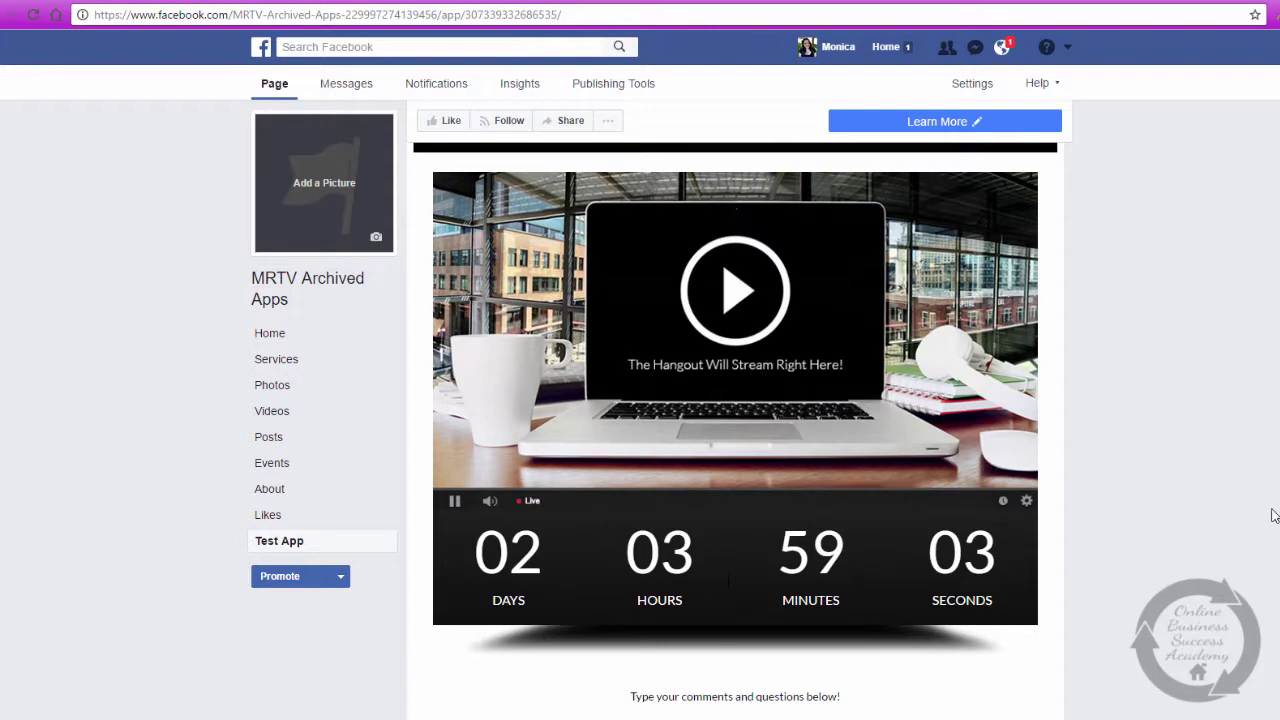
{"action": "scroll", "coordinate": [735, 430], "scroll_direction": "up", "scroll_amount": 1}
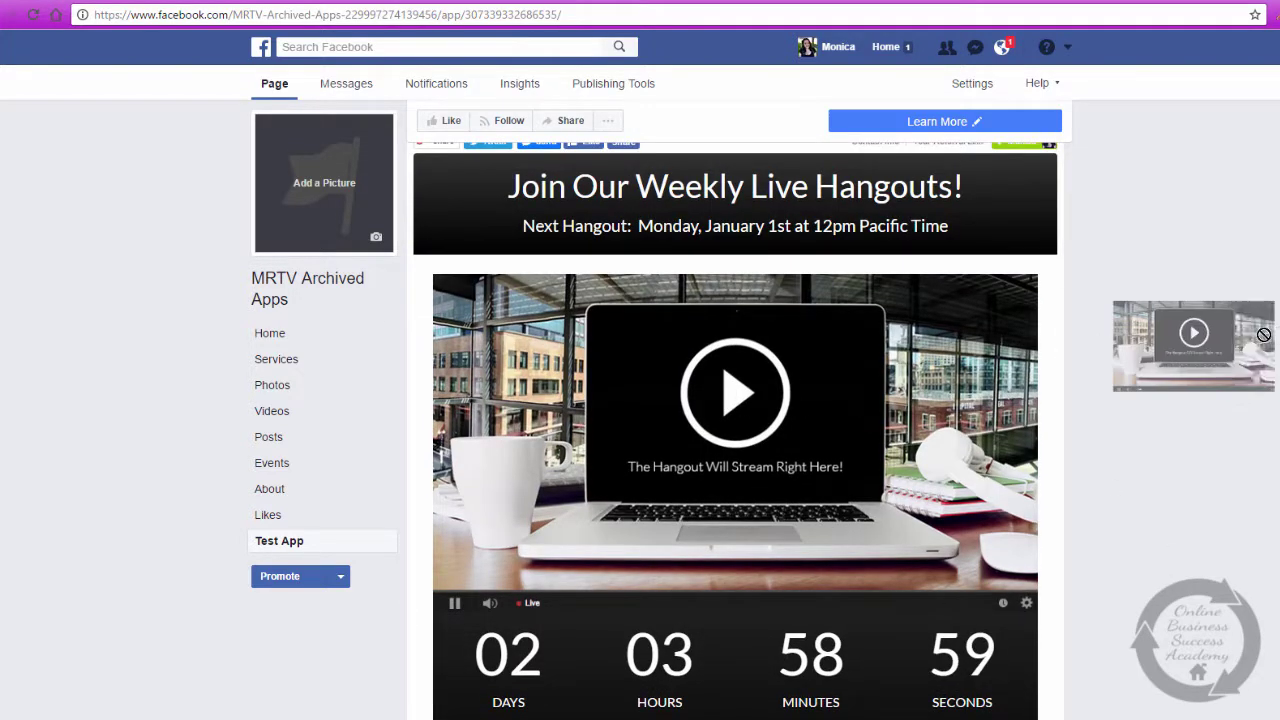
{"action": "right_click", "coordinate": [787, 397]}
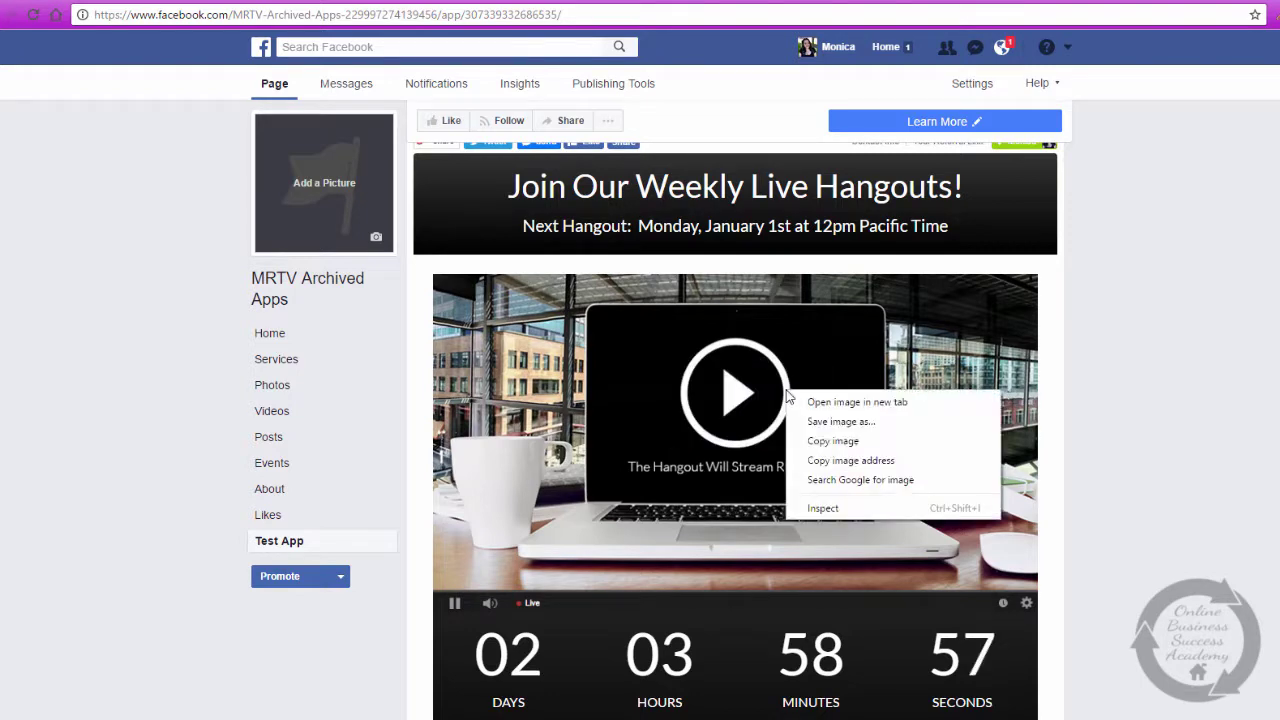
{"action": "left_click", "coordinate": [848, 402]}
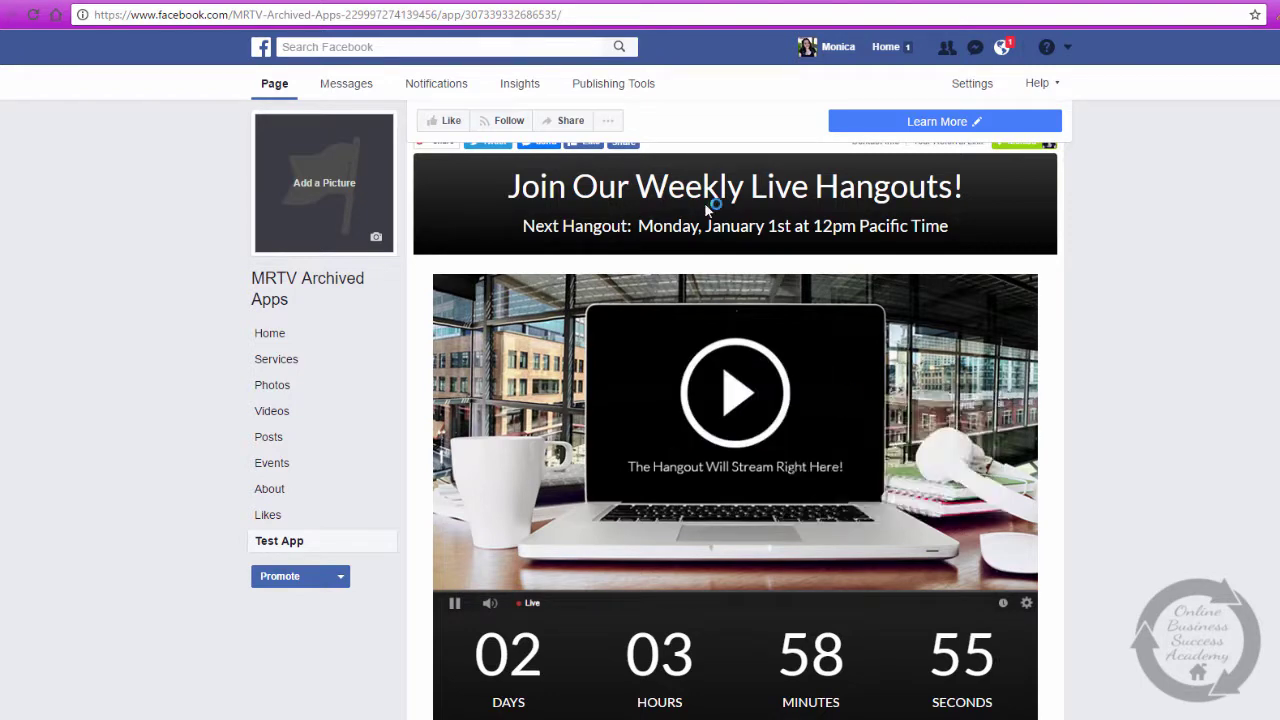
{"action": "left_click", "coordinate": [462, 4]}
{"action": "left_click_drag", "start_coordinate": [714, 414], "coordinate": [690, 480]}
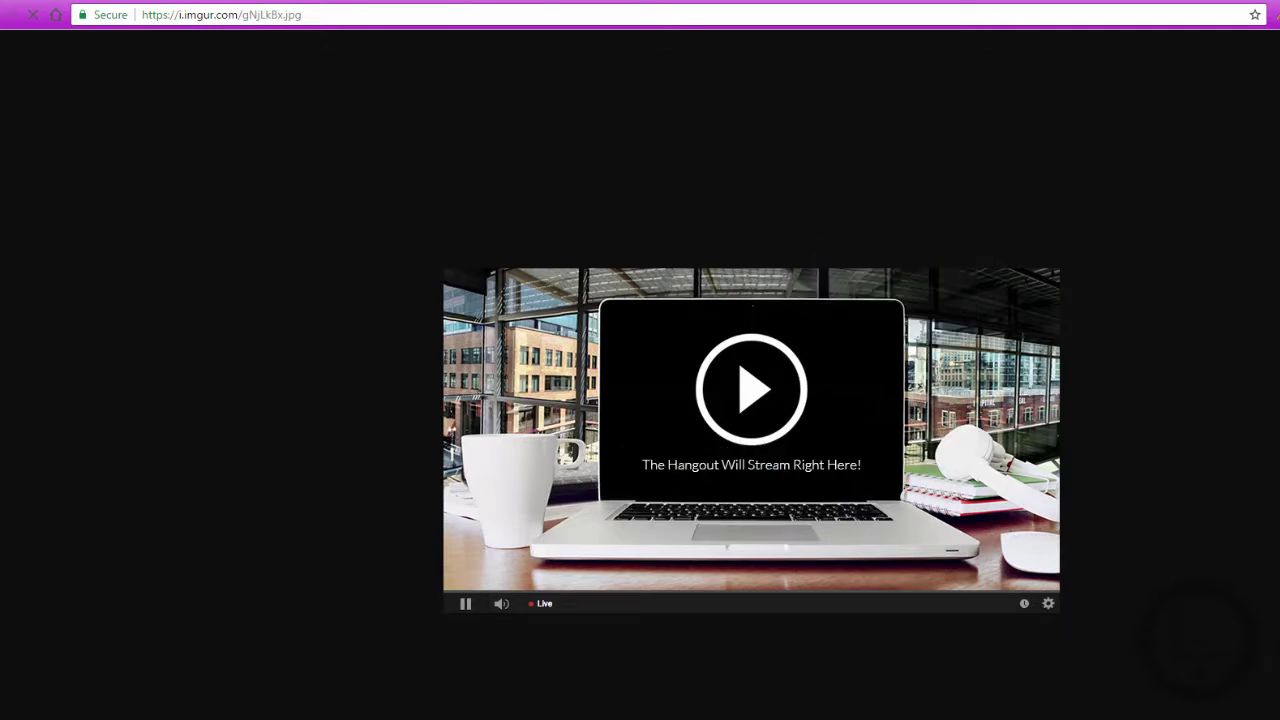
{"action": "key", "text": "ctrl+w"}
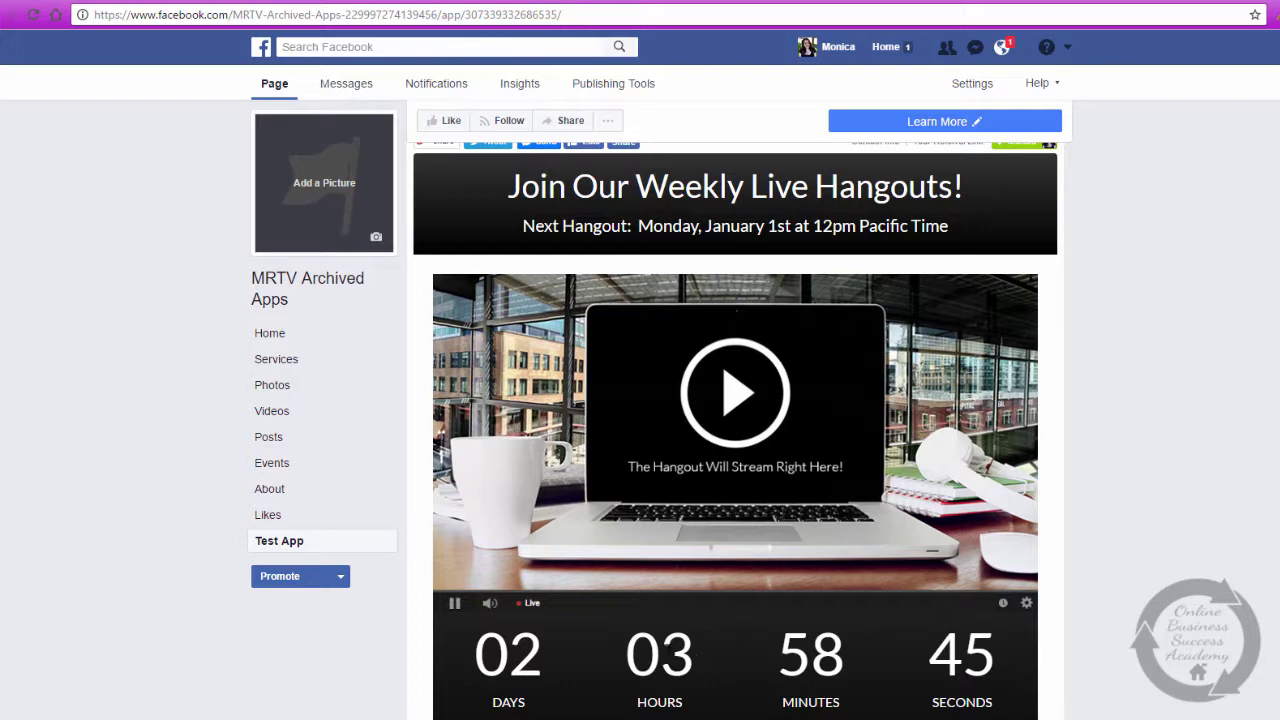
Open the shadow image beneath the countdown timer in a new browser tab and return to the app
{"action": "scroll", "coordinate": [990, 450], "scroll_direction": "down", "scroll_amount": 2}
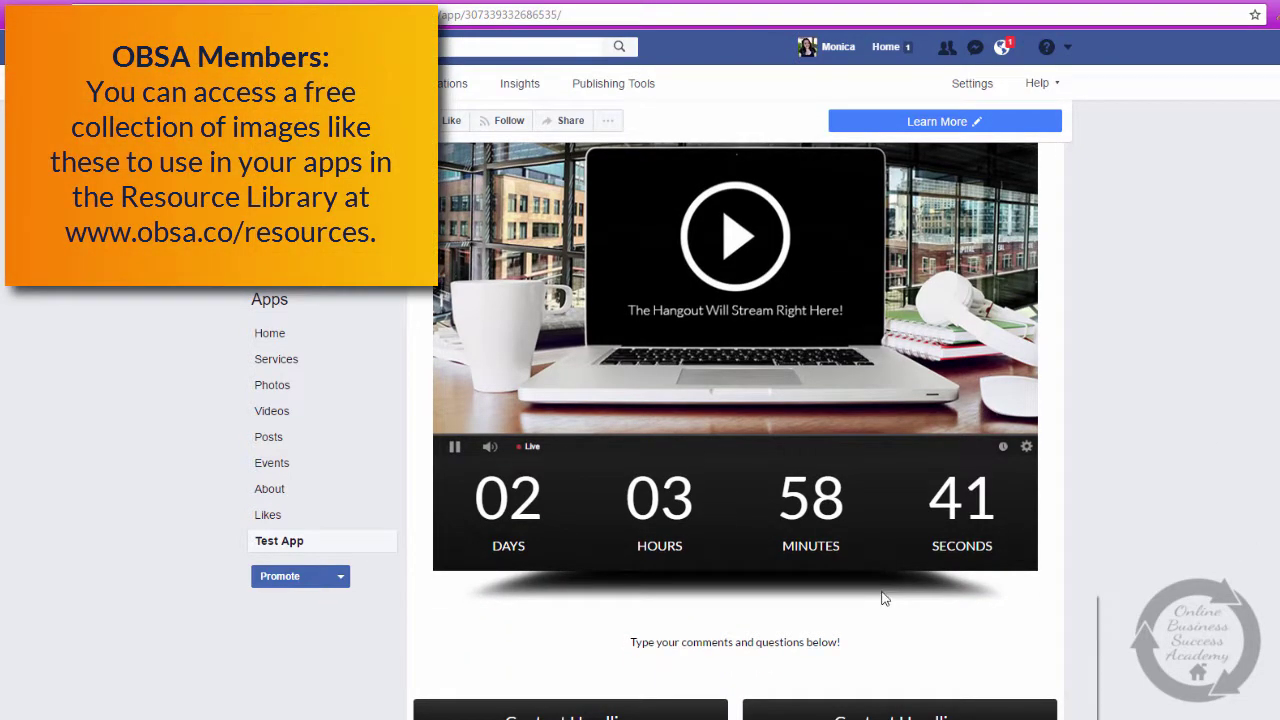
{"action": "right_click", "coordinate": [883, 594]}
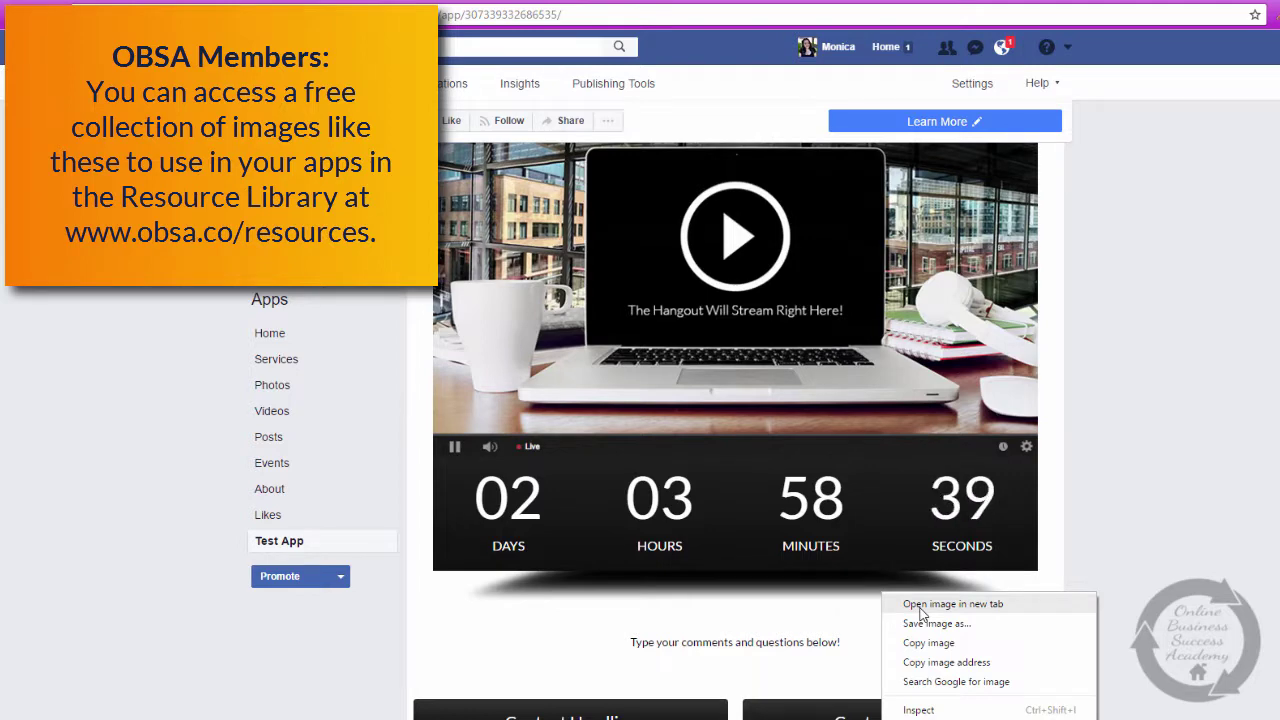
{"action": "left_click", "coordinate": [921, 606]}
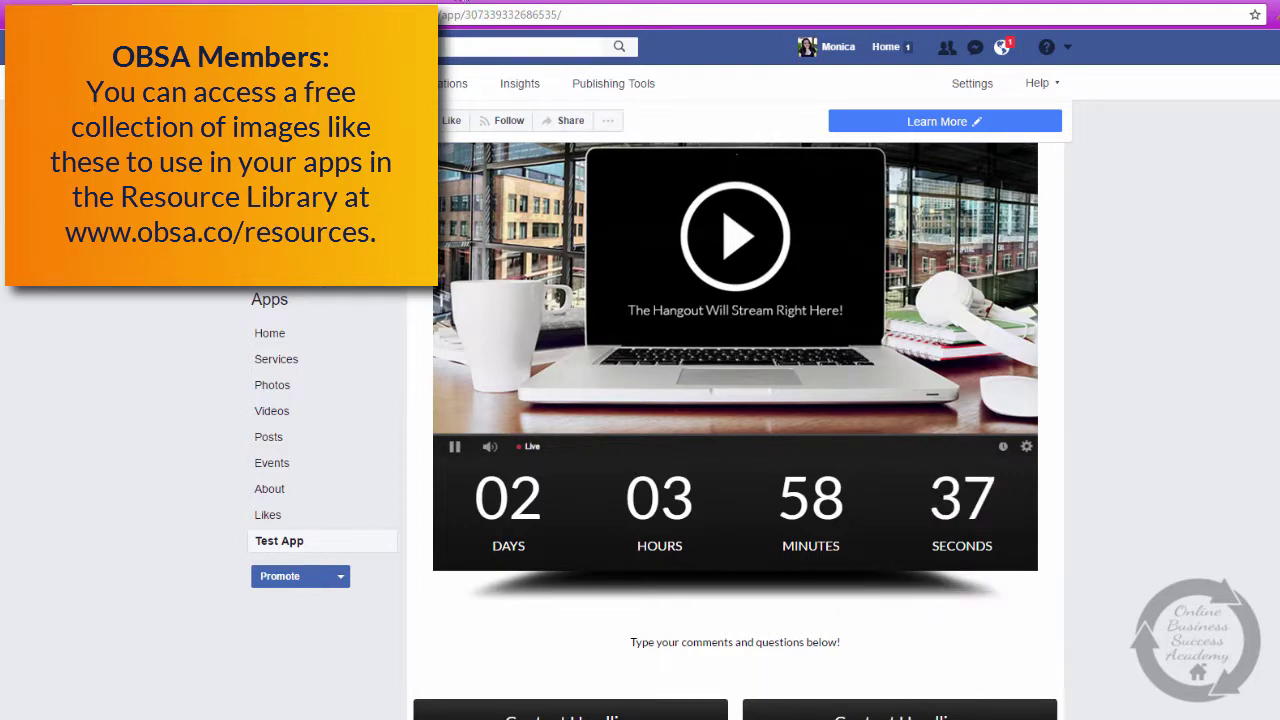
{"action": "key", "text": "ctrl+Tab"}
{"action": "key", "text": "ctrl+shift+Tab"}
Try red and dark green background colors in the app style editor, and set the background to light green #74C971
{"action": "scroll", "coordinate": [735, 430], "scroll_direction": "up", "scroll_amount": 5}
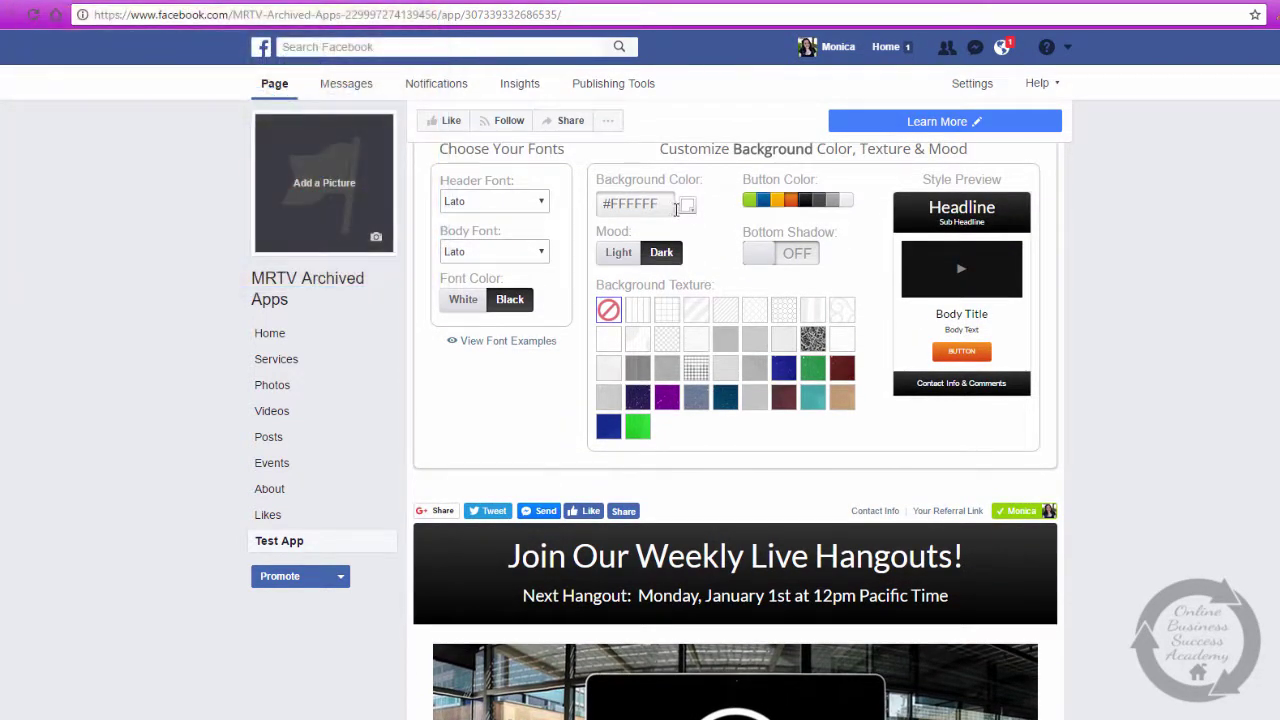
{"action": "left_click", "coordinate": [647, 203]}
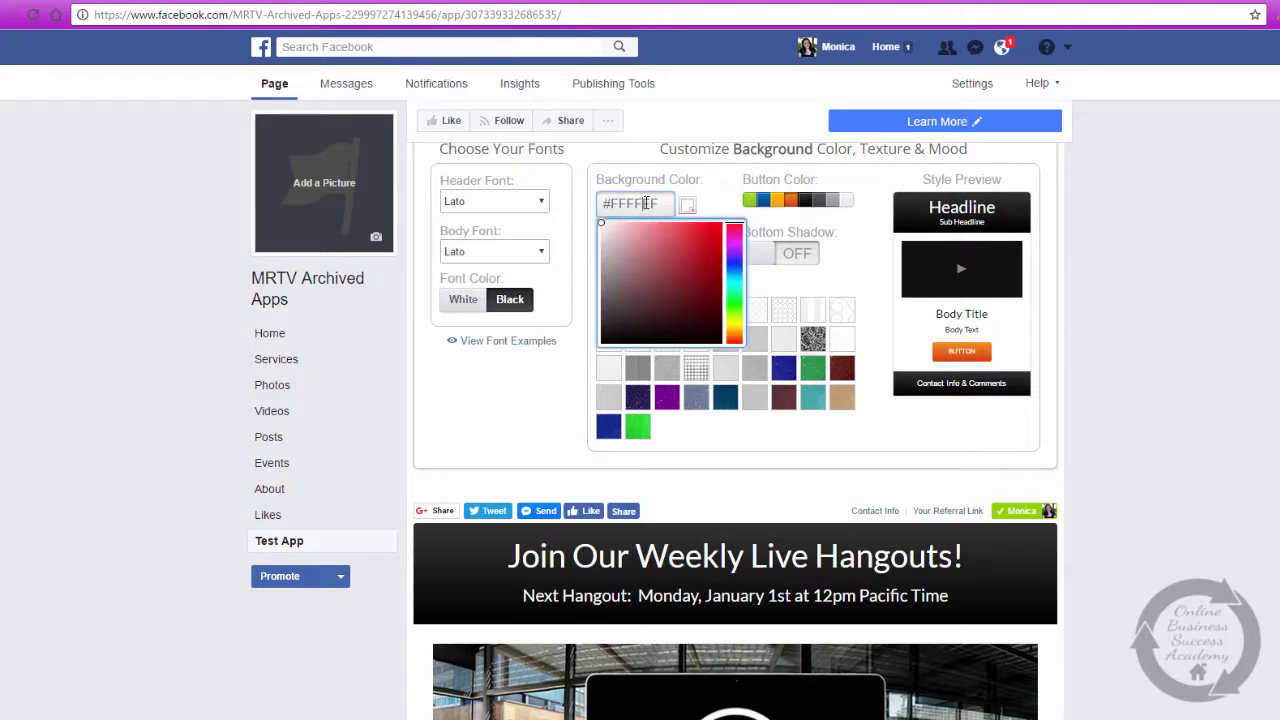
{"action": "left_click", "coordinate": [665, 259]}
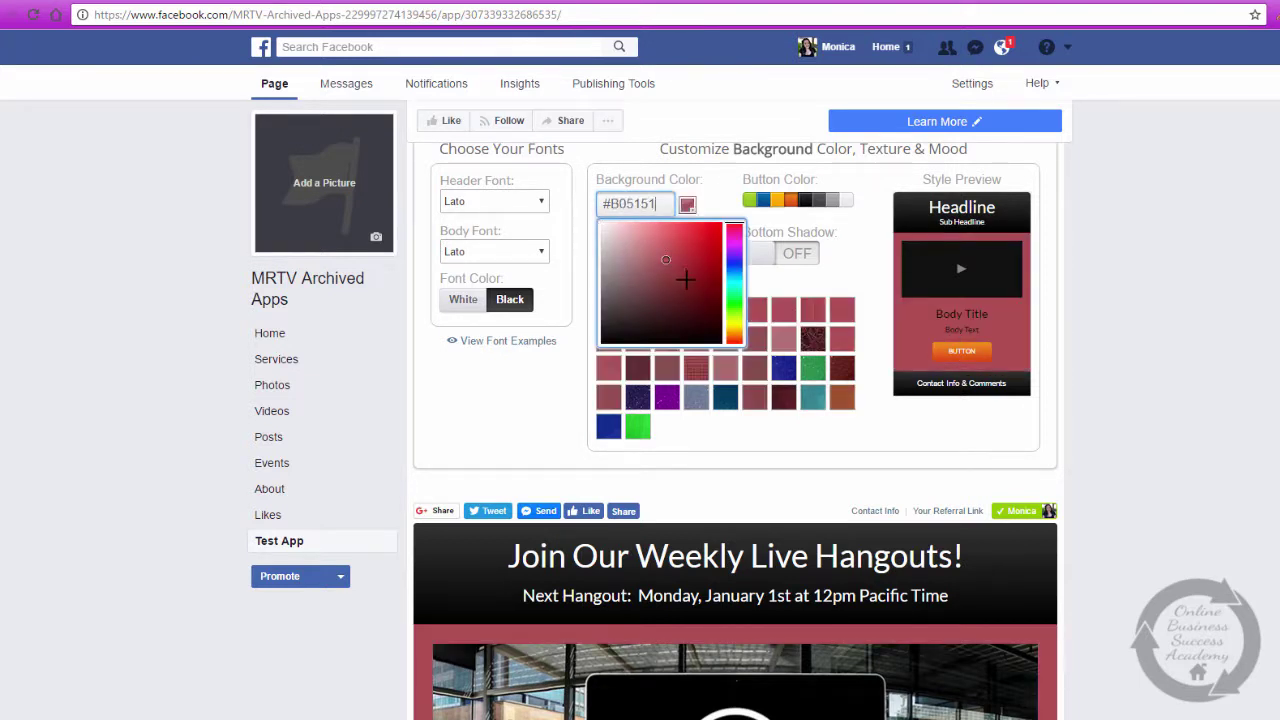
{"action": "left_click", "coordinate": [695, 280]}
{"action": "mouse_move", "coordinate": [735, 283]}
{"action": "left_mouse_down"}
{"action": "mouse_move", "coordinate": [735, 313]}
{"action": "mouse_move", "coordinate": [735, 302]}
{"action": "left_mouse_up"}
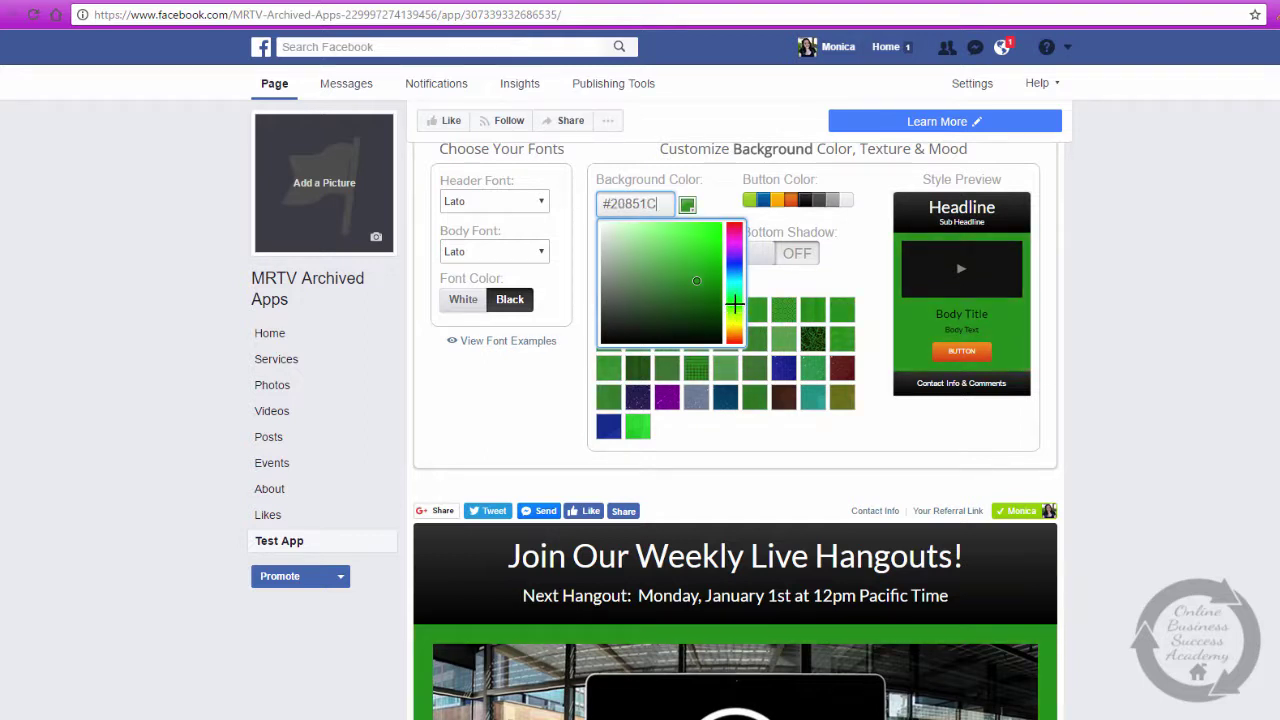
{"action": "left_click", "coordinate": [653, 246]}
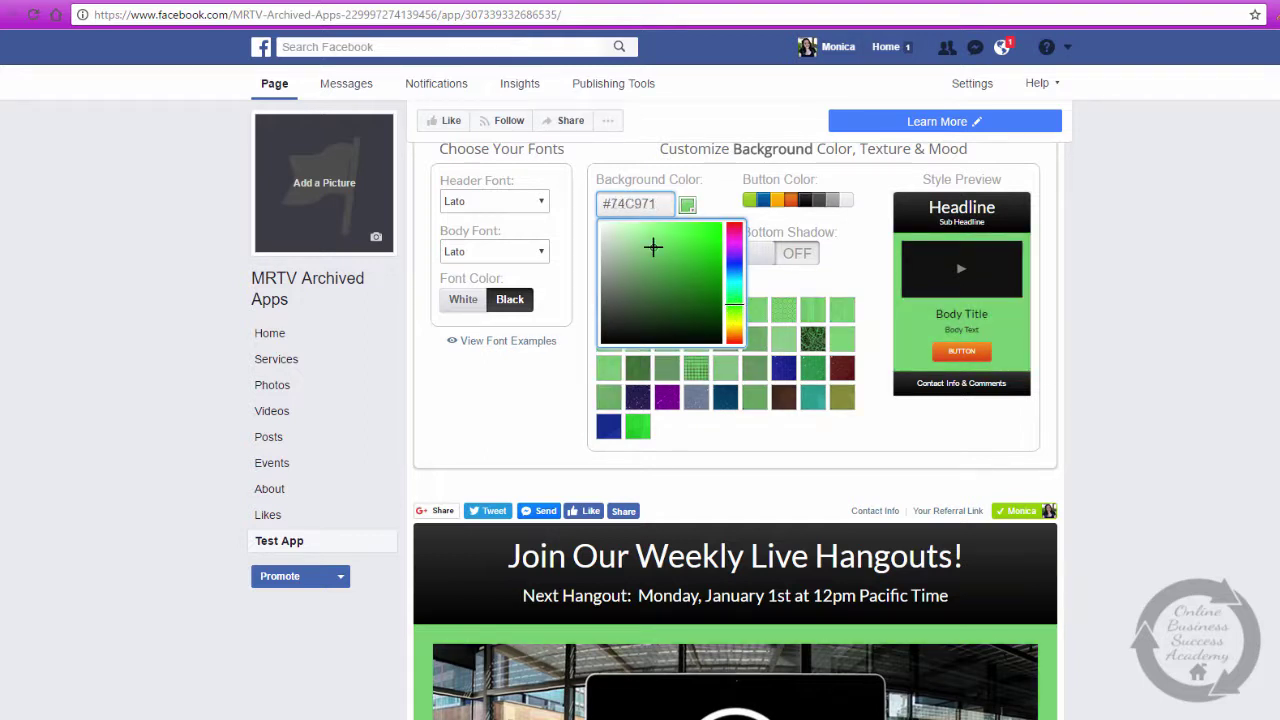
{"action": "left_click", "coordinate": [777, 203]}
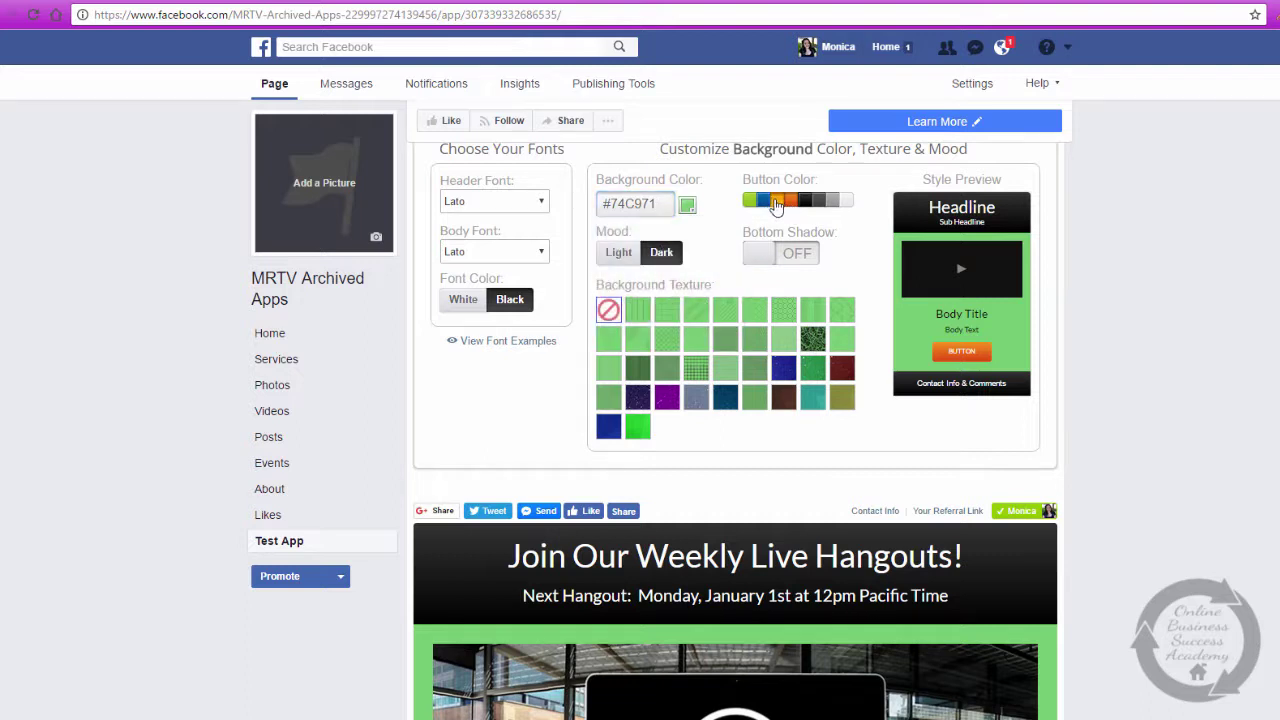
Set the app style's button color to blue and check the page with it
{"action": "left_click", "coordinate": [763, 202]}
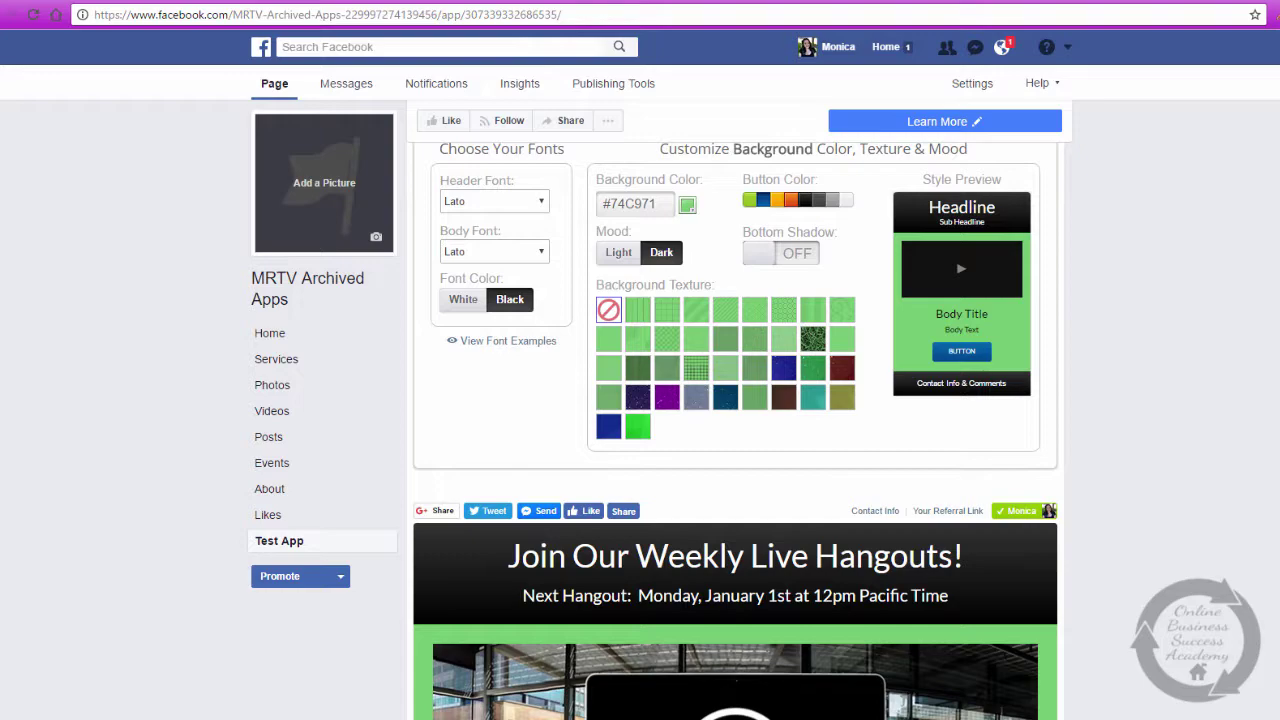
{"action": "scroll", "coordinate": [735, 430], "scroll_direction": "down", "scroll_amount": 6}
{"action": "scroll", "coordinate": [735, 430], "scroll_direction": "up", "scroll_amount": 4}
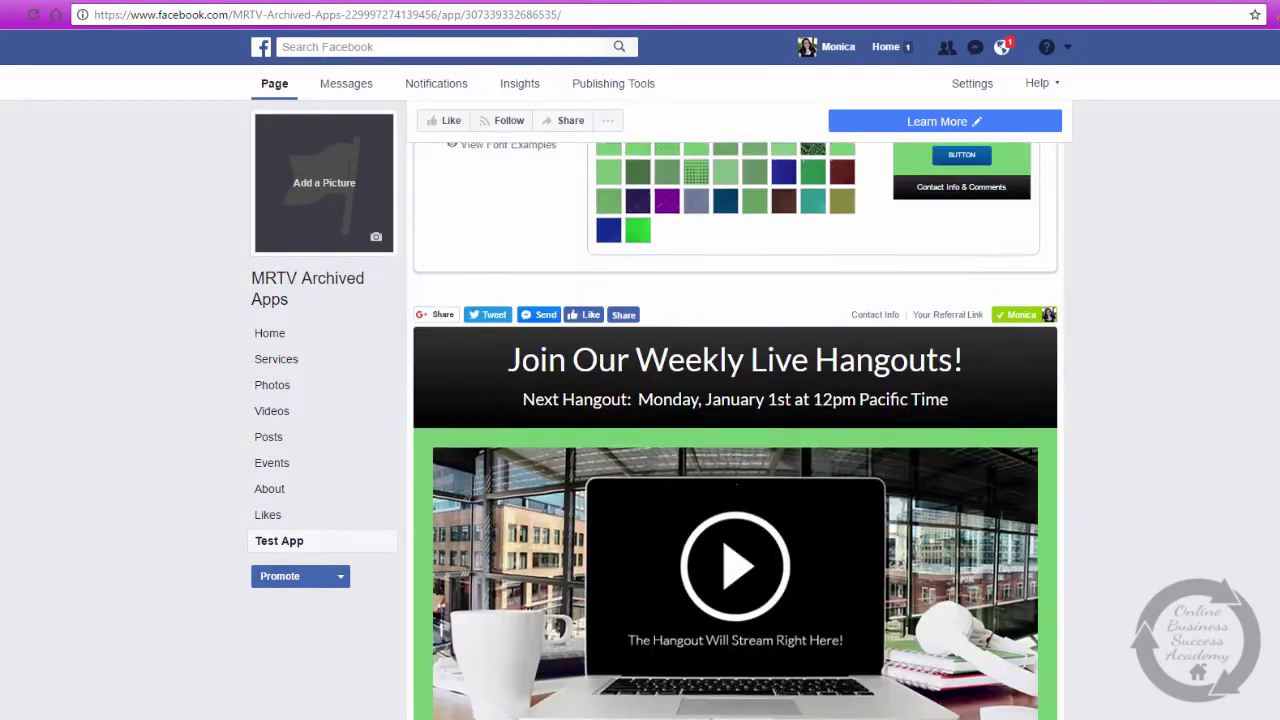
{"action": "scroll", "coordinate": [735, 430], "scroll_direction": "down", "scroll_amount": 6}
{"action": "scroll", "coordinate": [735, 430], "scroll_direction": "up", "scroll_amount": 7}
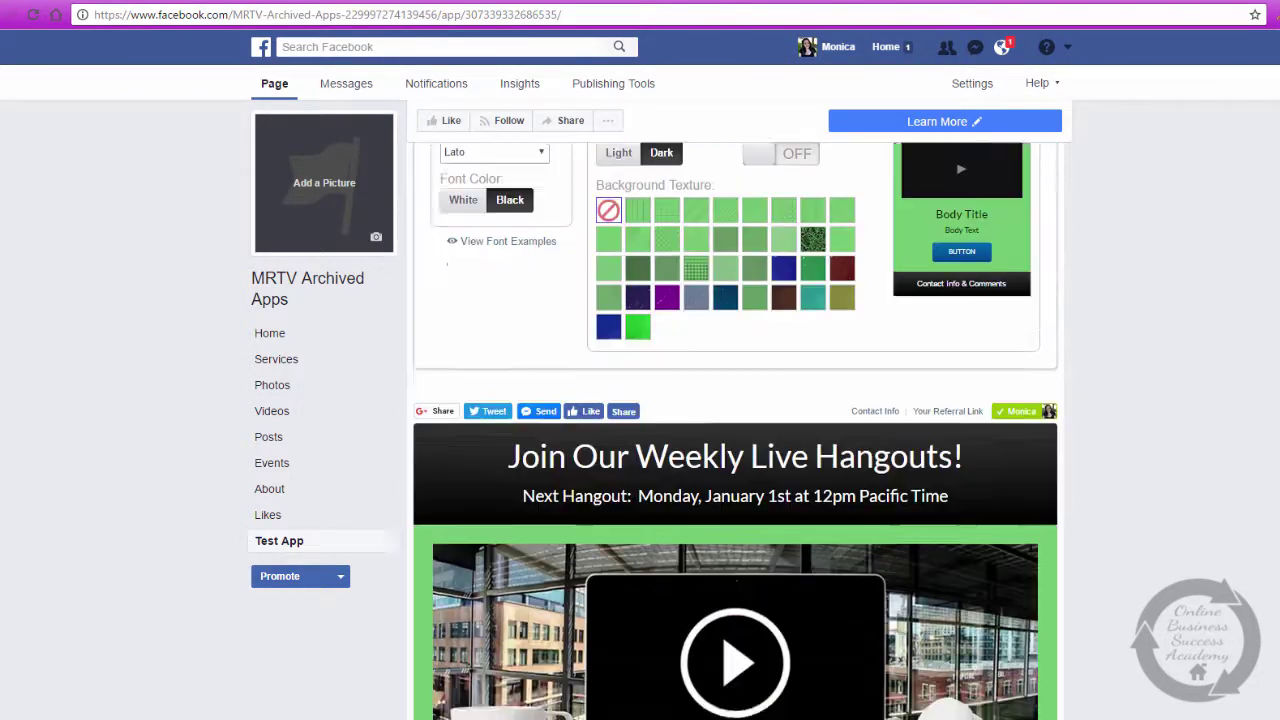
{"action": "scroll", "coordinate": [735, 430], "scroll_direction": "up", "scroll_amount": 3}
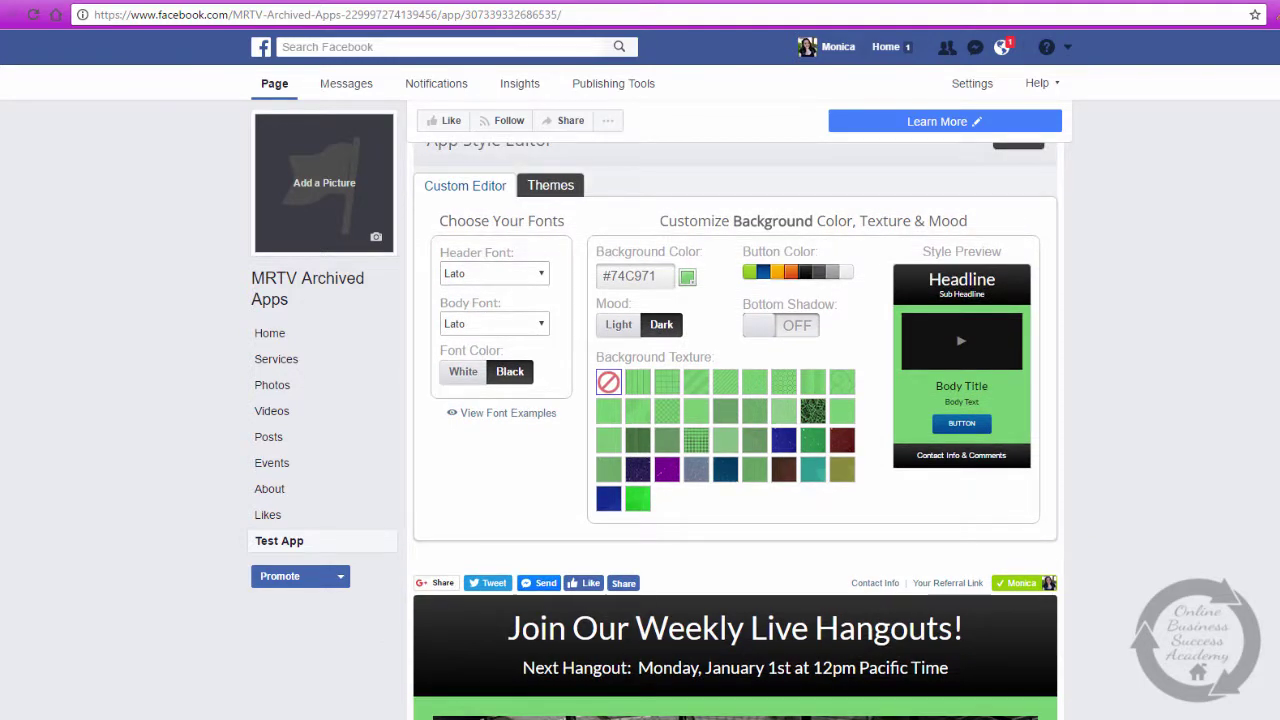
{"action": "scroll", "coordinate": [735, 430], "scroll_direction": "down", "scroll_amount": 8}
{"action": "scroll", "coordinate": [735, 430], "scroll_direction": "up", "scroll_amount": 5}
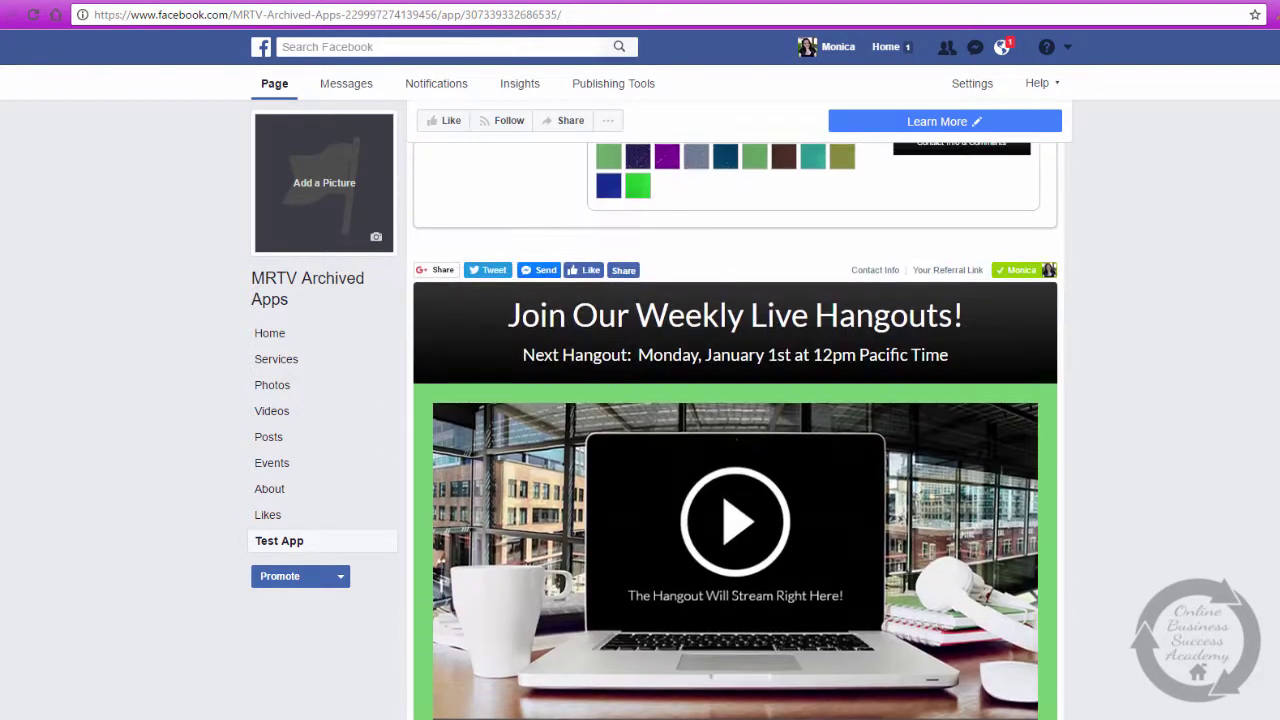
{"action": "scroll", "coordinate": [735, 430], "scroll_direction": "up", "scroll_amount": 4}
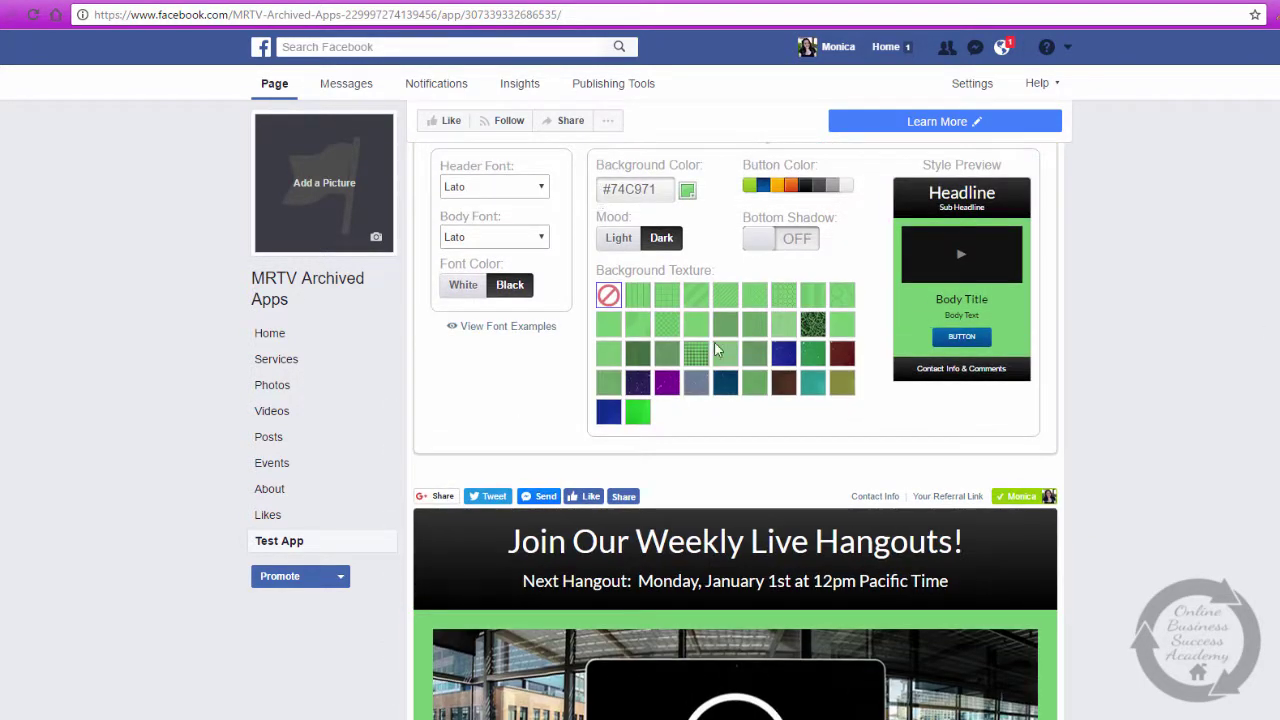
Try the grass background texture and check how it looks around the countdown timer and content areas
{"action": "left_click", "coordinate": [811, 326]}
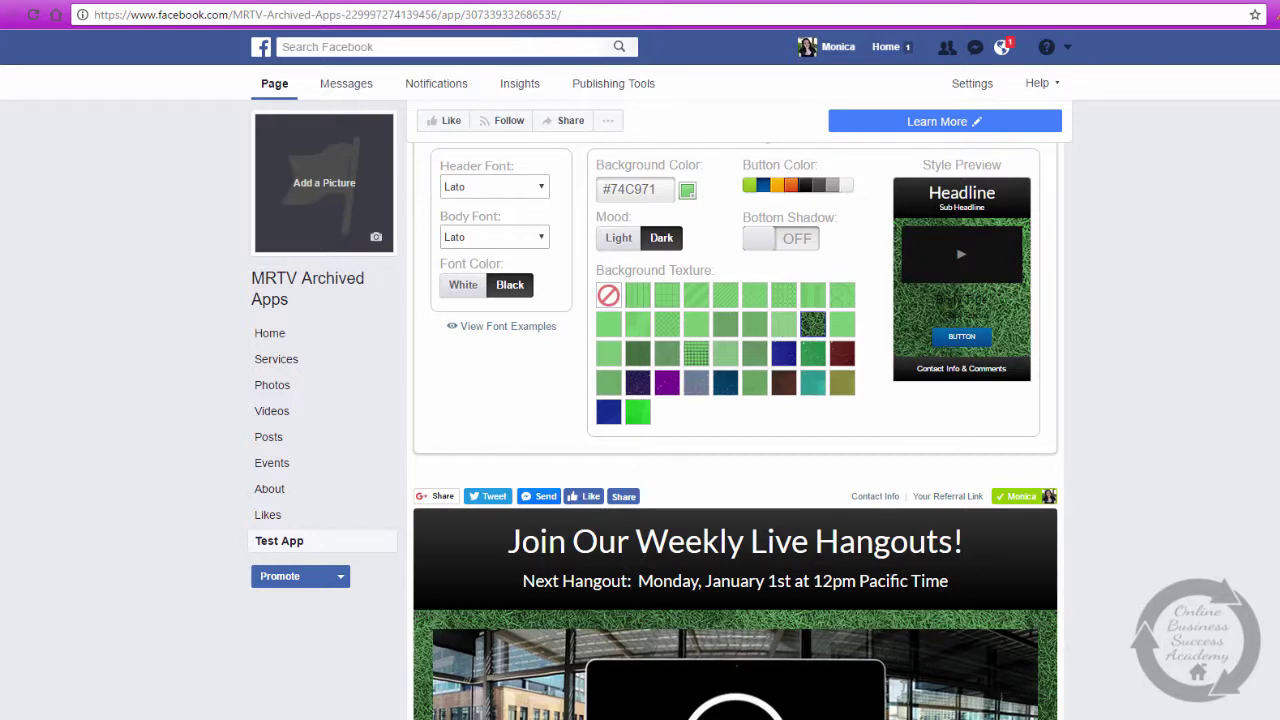
{"action": "scroll", "coordinate": [735, 430], "scroll_direction": "down", "scroll_amount": 7}
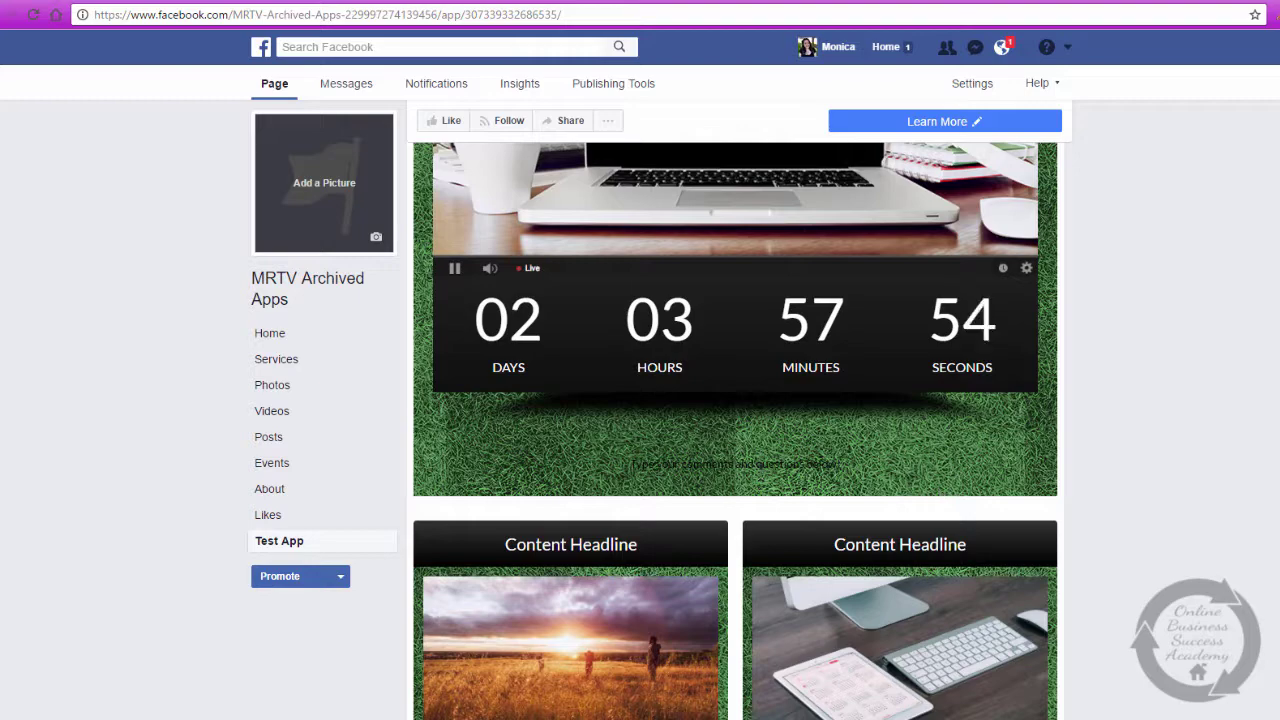
{"action": "scroll", "coordinate": [848, 398], "scroll_direction": "up", "scroll_amount": 8}
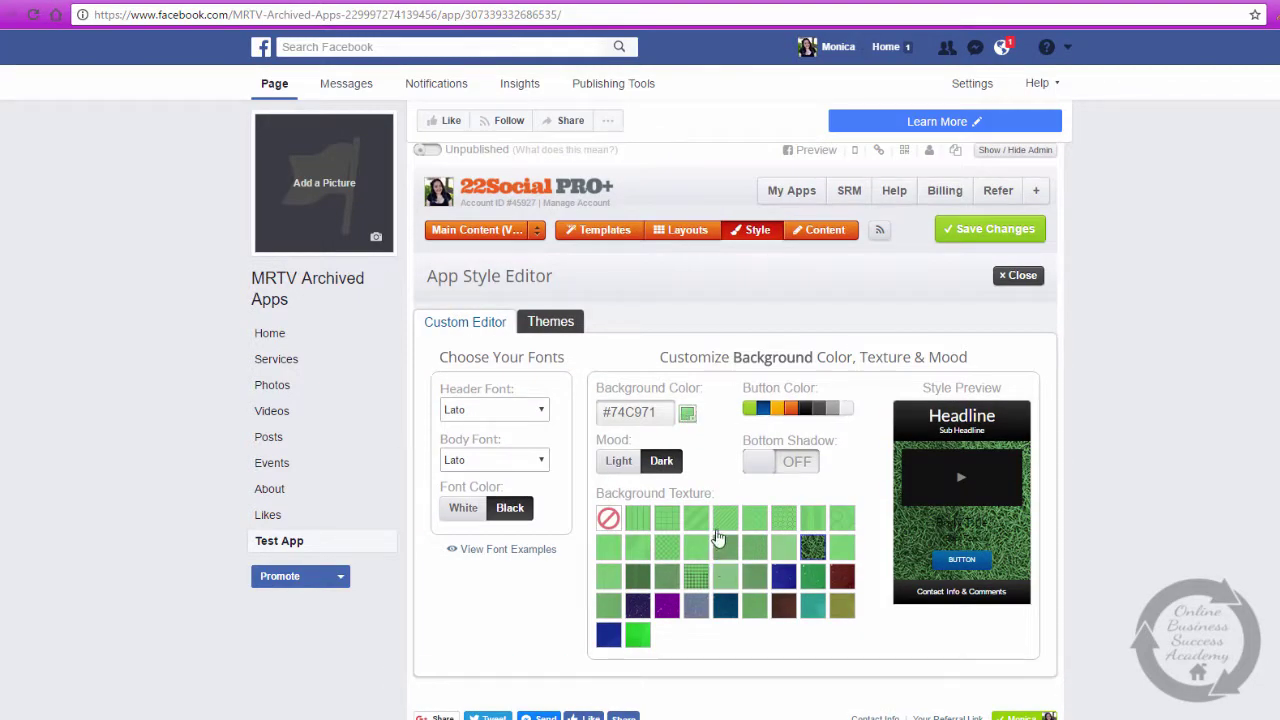
Apply the fifth background texture in the first row and set the background color to dark green #086B04
{"action": "left_click", "coordinate": [719, 529]}
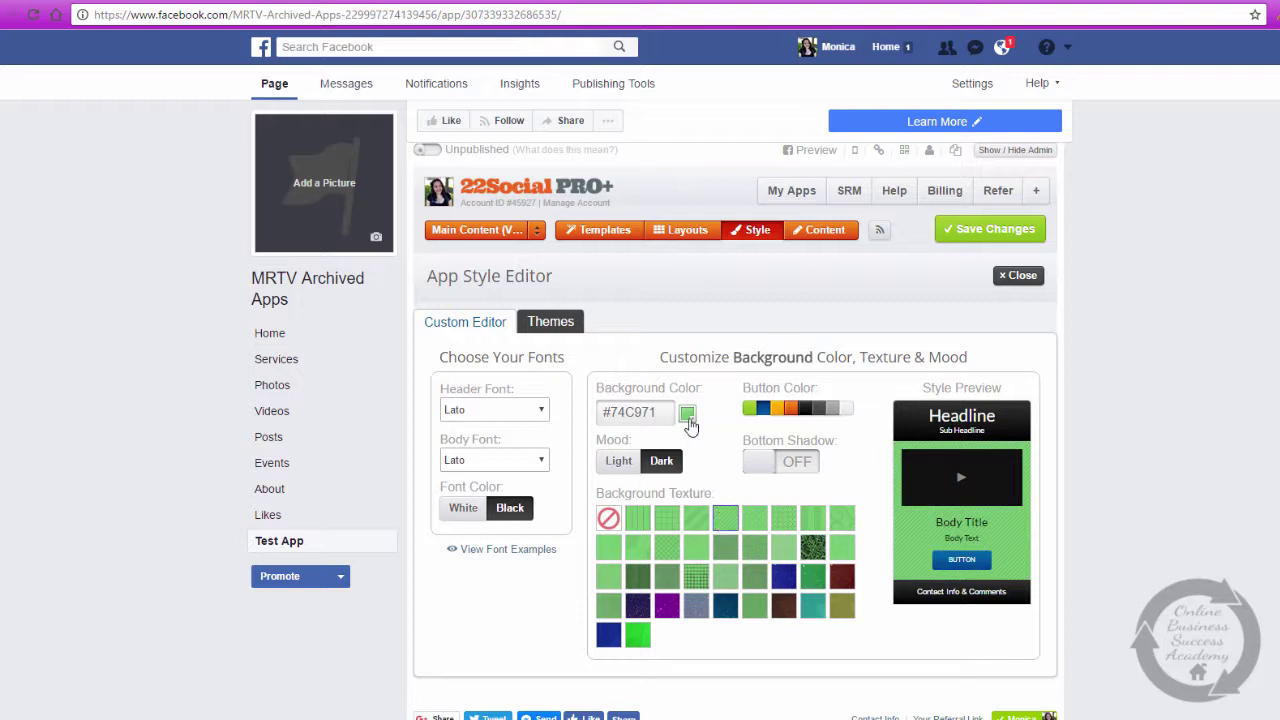
{"action": "left_click", "coordinate": [687, 416]}
{"action": "left_click", "coordinate": [694, 518]}
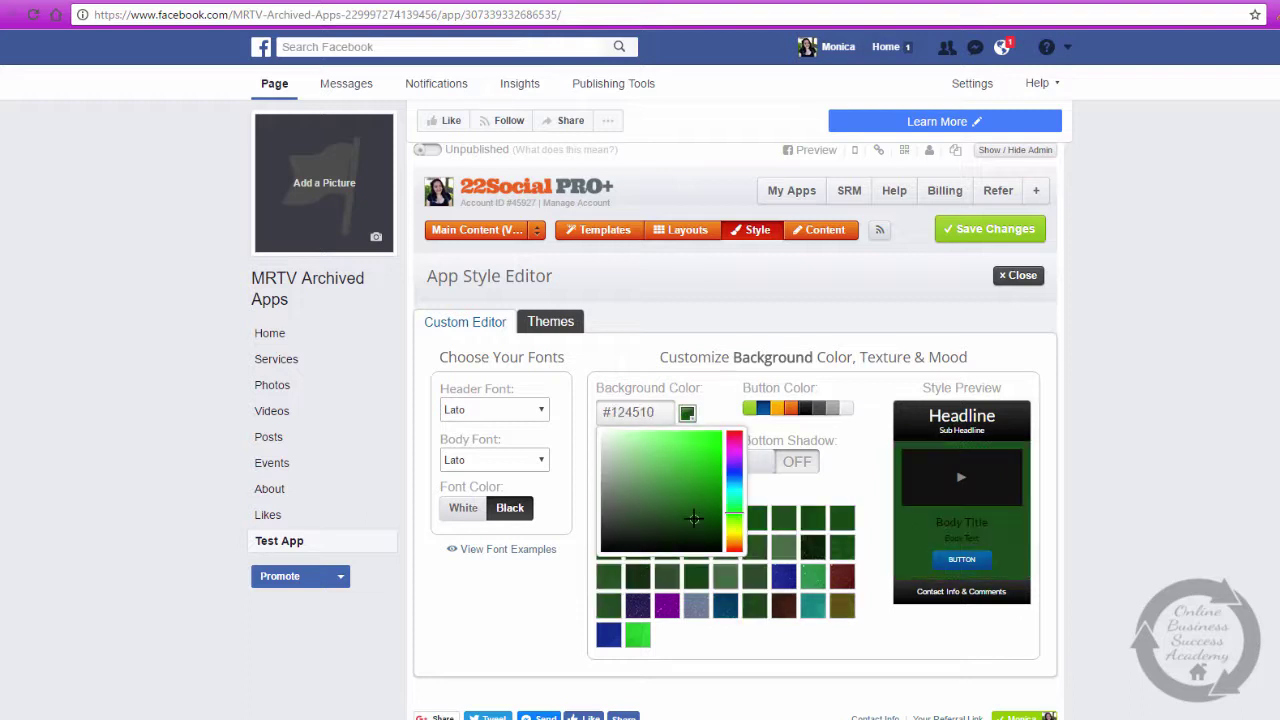
{"action": "left_click", "coordinate": [696, 486]}
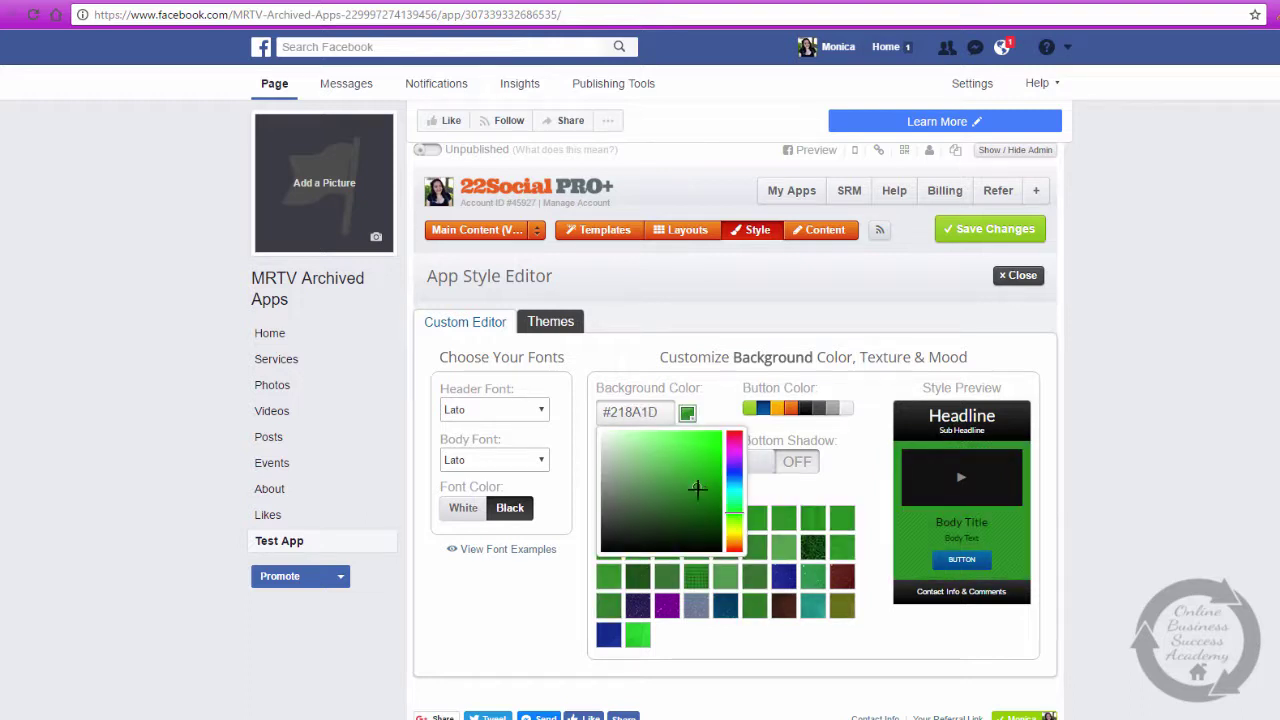
{"action": "left_click_drag", "start_coordinate": [697, 488], "coordinate": [716, 500]}
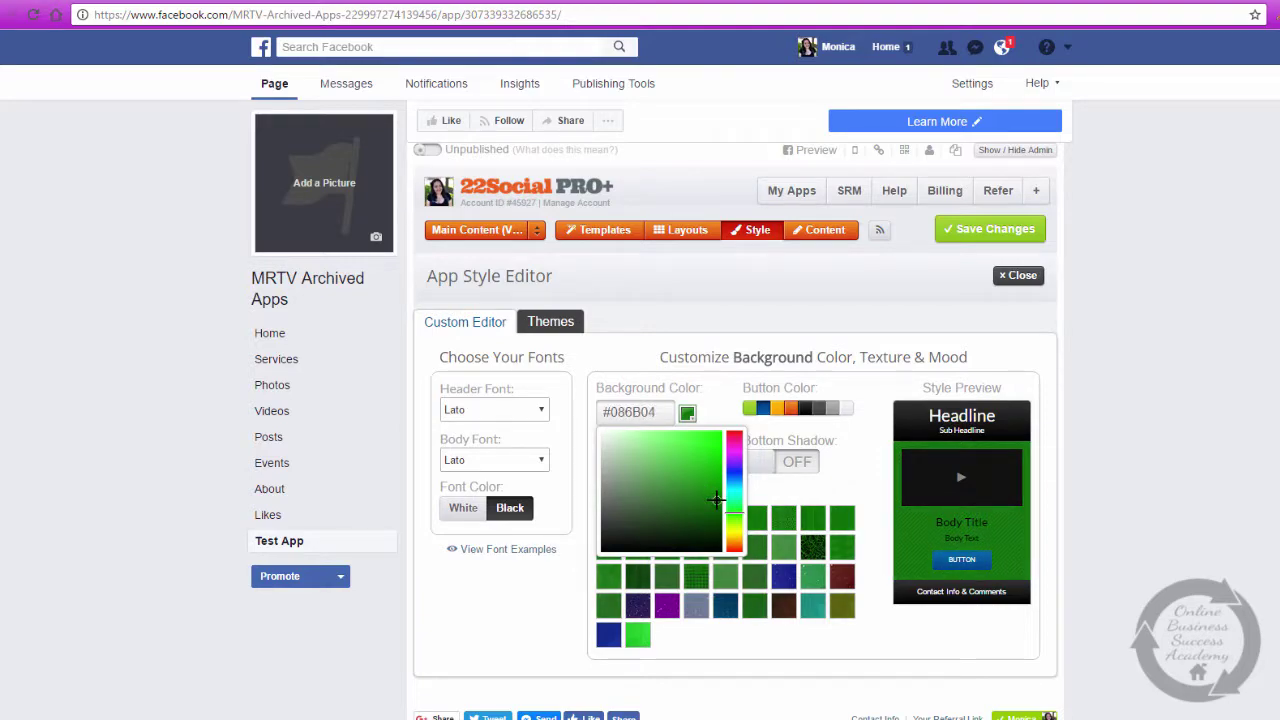
{"action": "left_click", "coordinate": [1018, 275]}
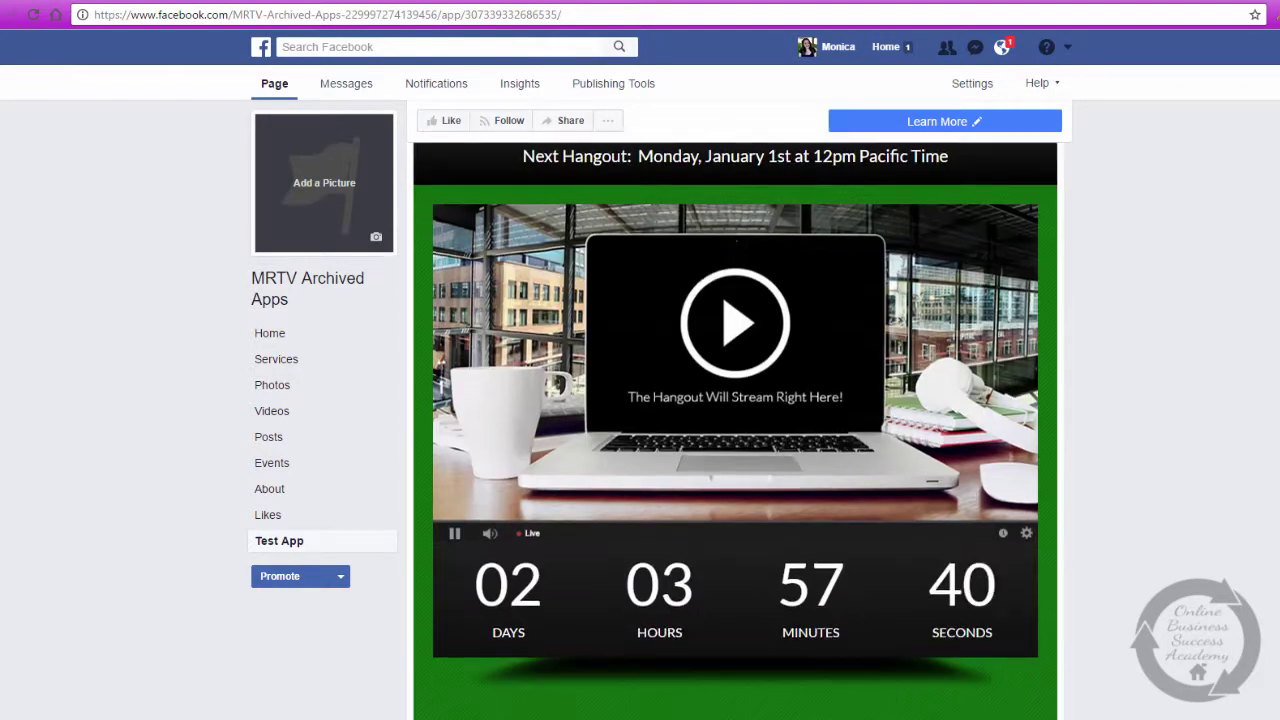
{"action": "scroll", "coordinate": [735, 430], "scroll_direction": "down", "scroll_amount": 3}
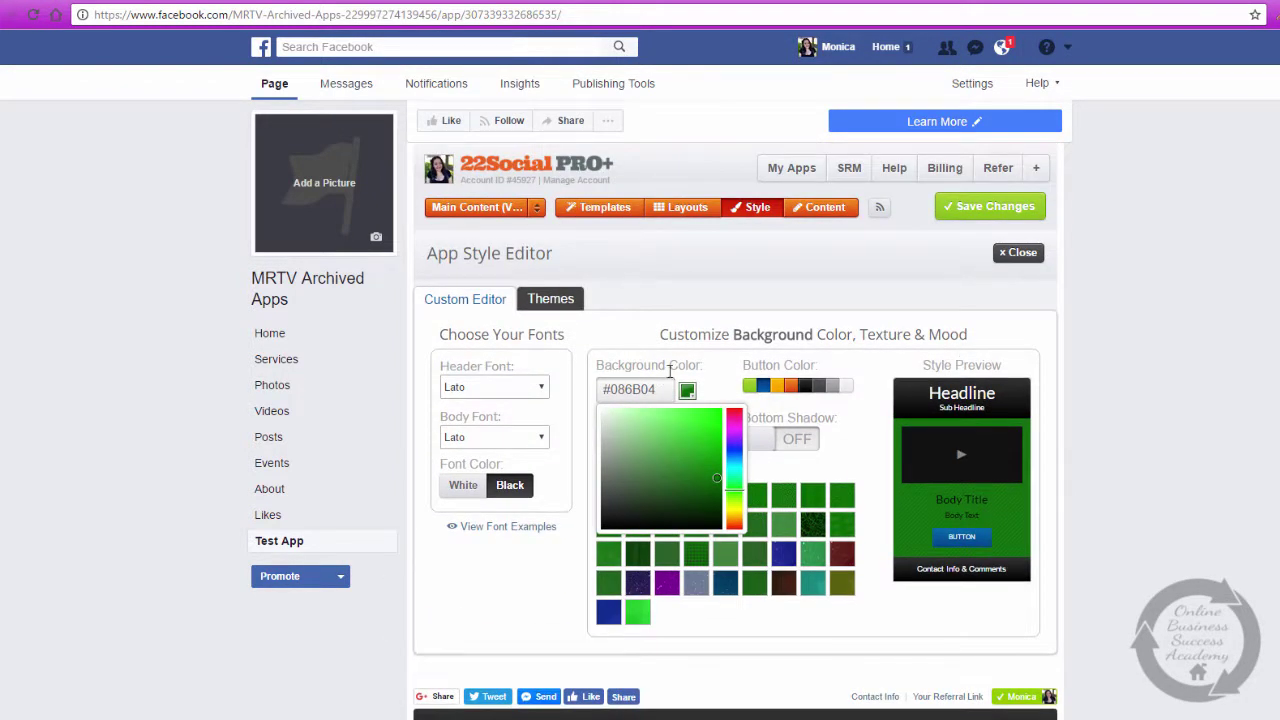
{"action": "left_click", "coordinate": [672, 372]}
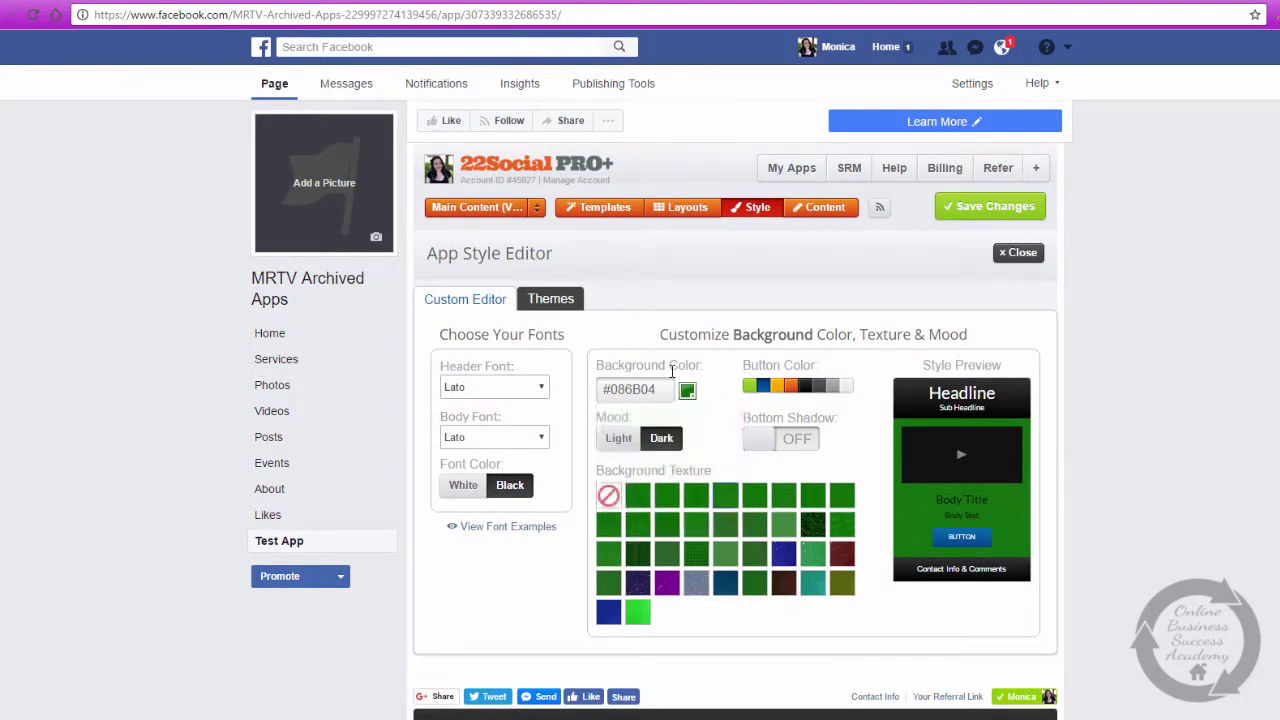
Set the app style's default font color to White
{"action": "left_click", "coordinate": [461, 487]}
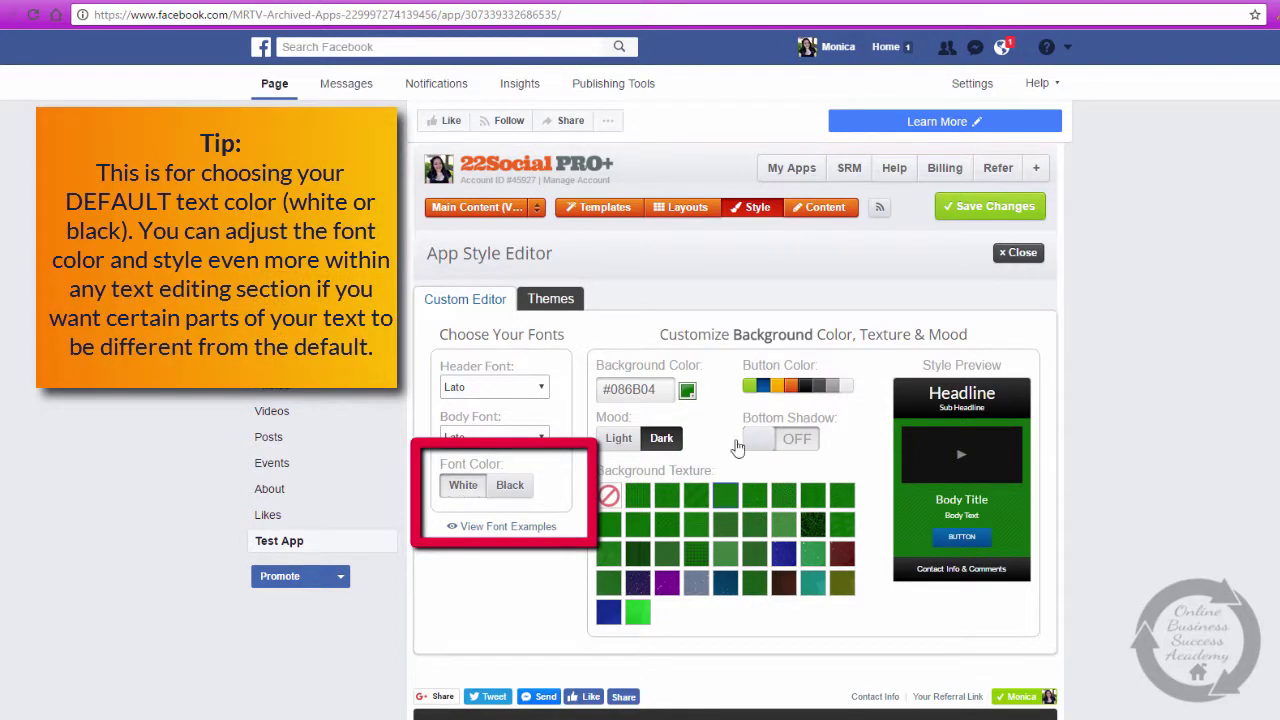
{"action": "scroll", "coordinate": [735, 430], "scroll_direction": "down", "scroll_amount": 8}
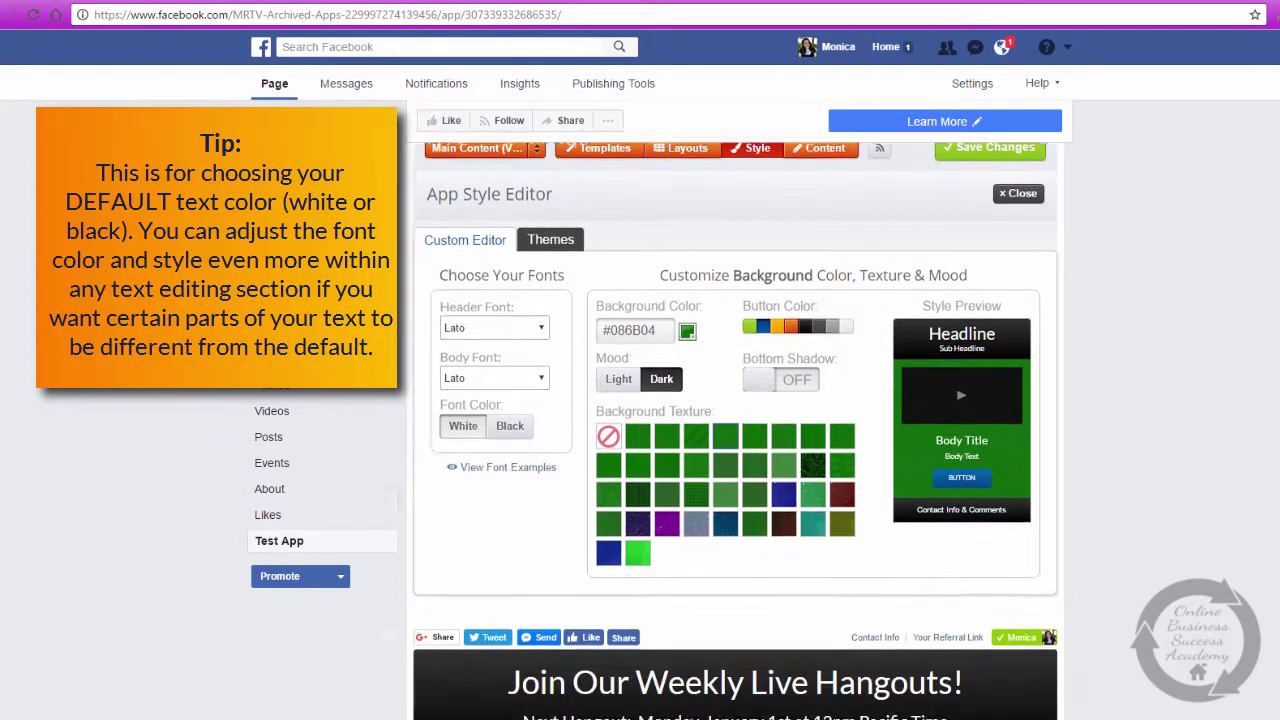
{"action": "scroll", "coordinate": [735, 430], "scroll_direction": "up", "scroll_amount": 4}
{"action": "scroll", "coordinate": [735, 430], "scroll_direction": "up", "scroll_amount": 5}
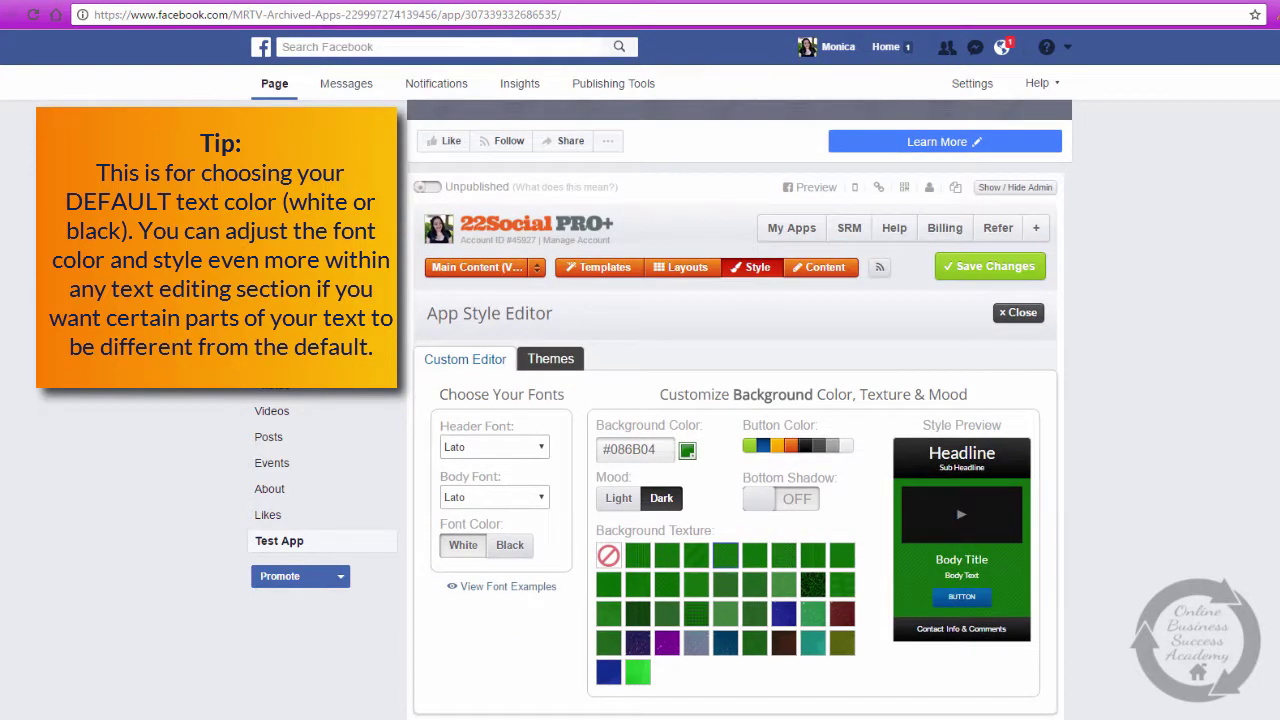
Close the App Style Editor, then save the app changes after looking over the content areas
{"action": "left_click", "coordinate": [1018, 312]}
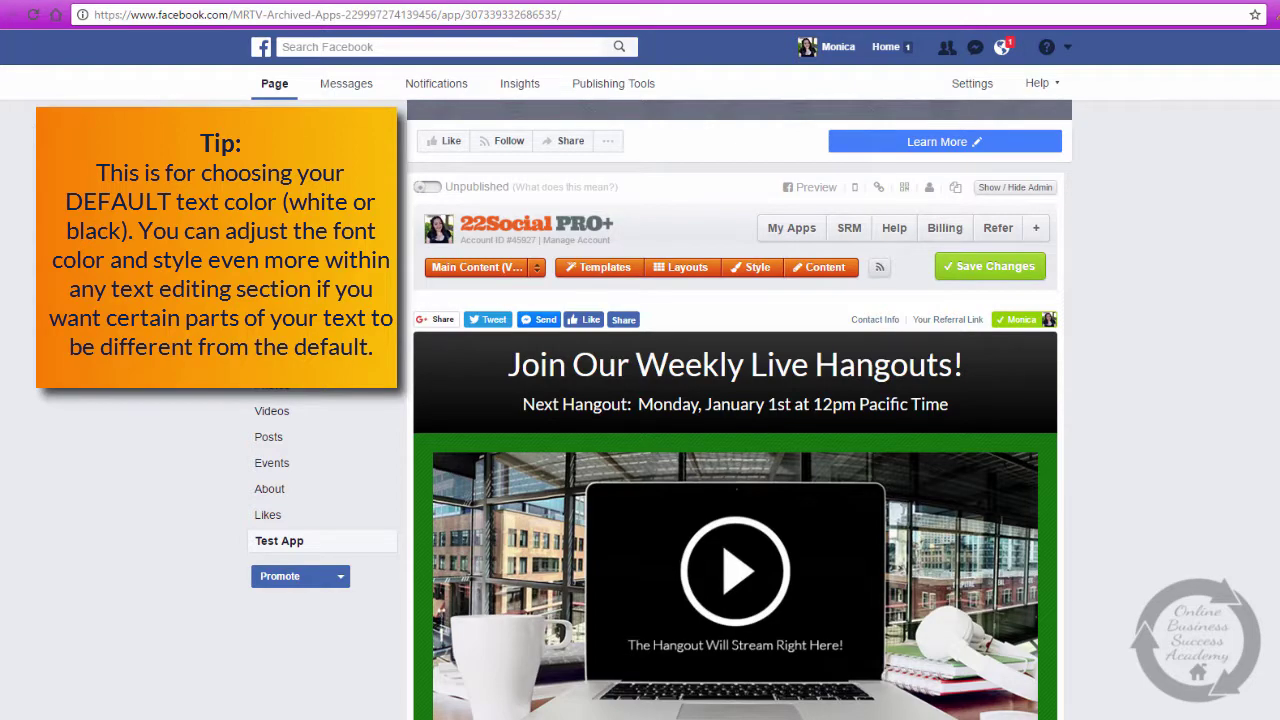
{"action": "scroll", "coordinate": [735, 430], "scroll_direction": "down", "scroll_amount": 6}
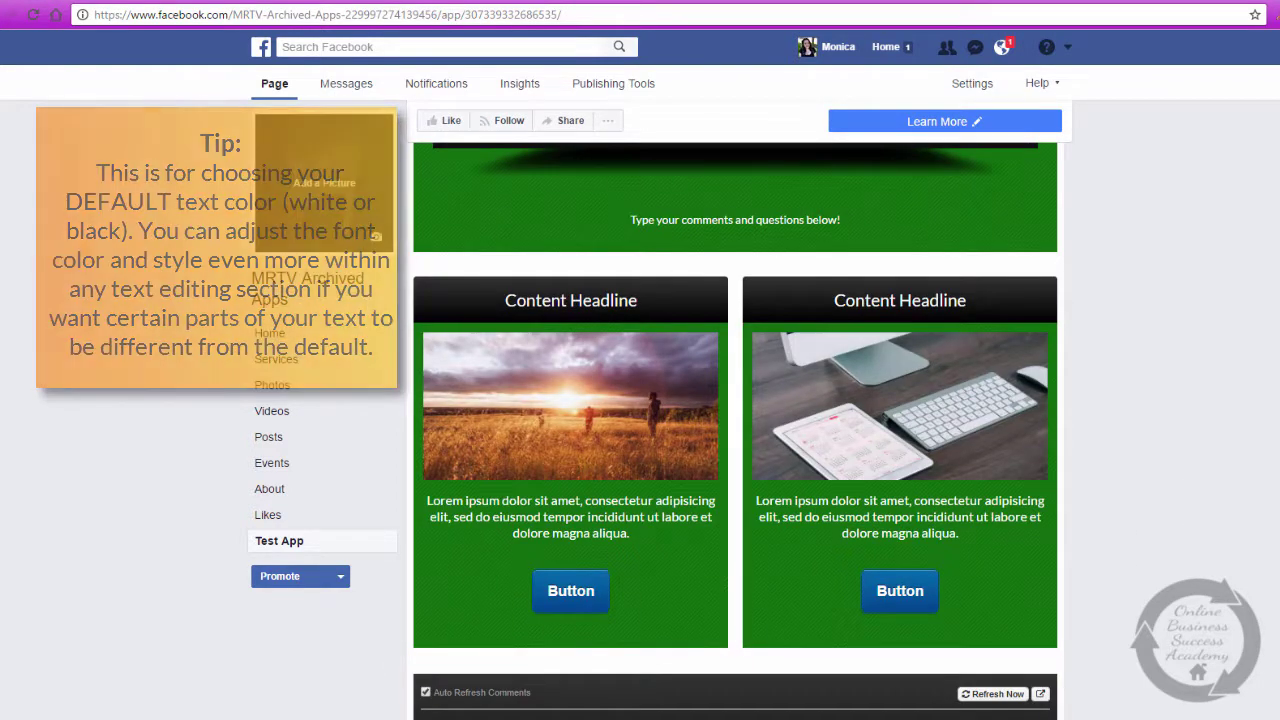
{"action": "scroll", "coordinate": [735, 430], "scroll_direction": "down", "scroll_amount": 3}
{"action": "scroll", "coordinate": [735, 430], "scroll_direction": "up", "scroll_amount": 5}
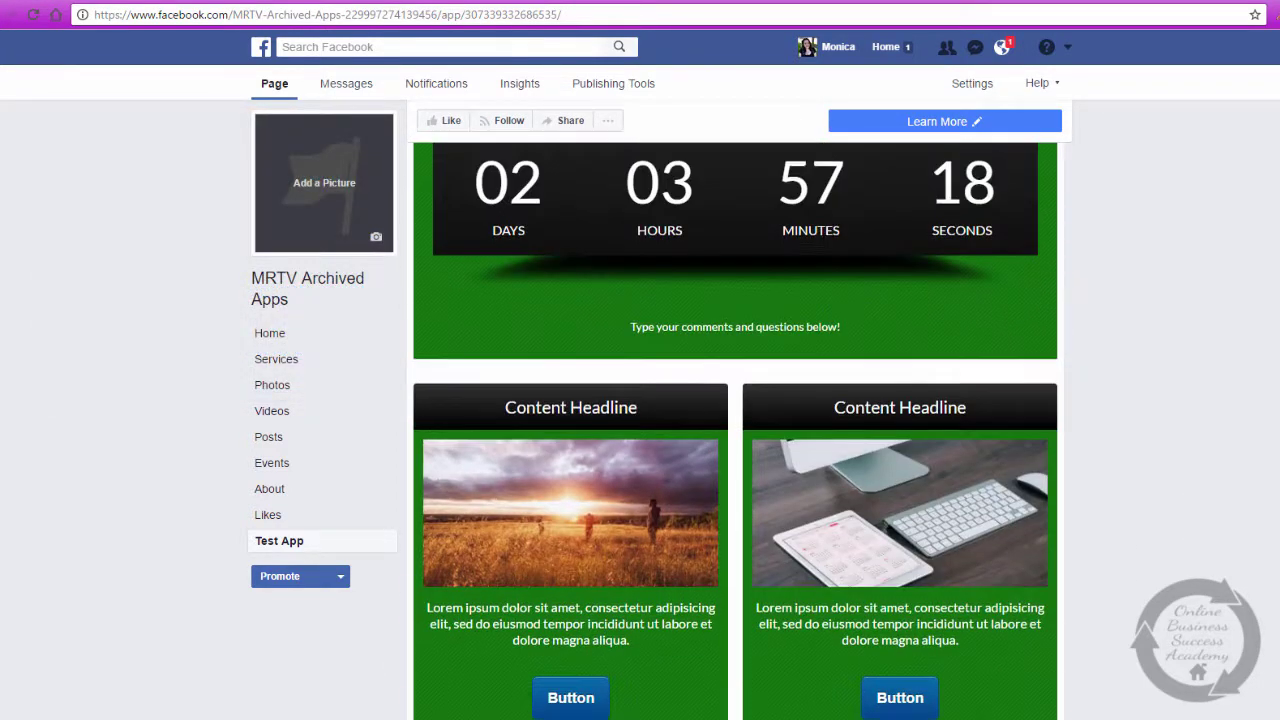
{"action": "scroll", "coordinate": [845, 420], "scroll_direction": "up", "scroll_amount": 7}
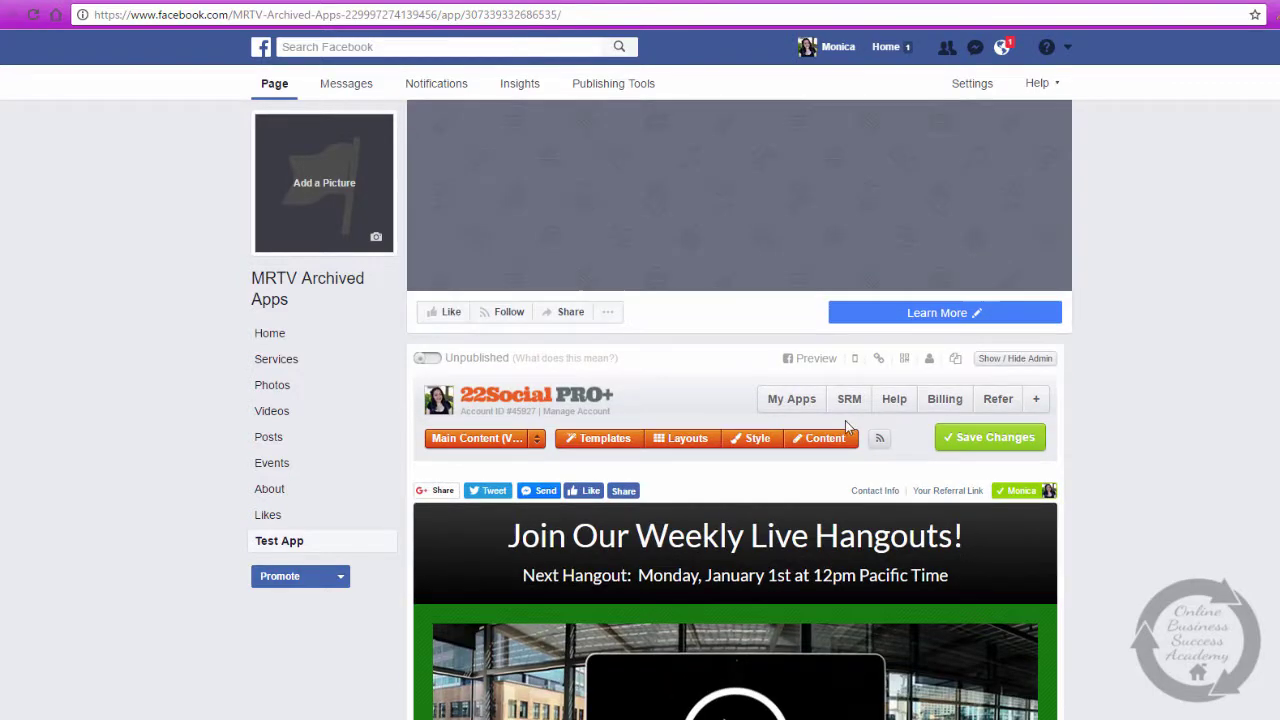
{"action": "left_click", "coordinate": [1000, 445]}
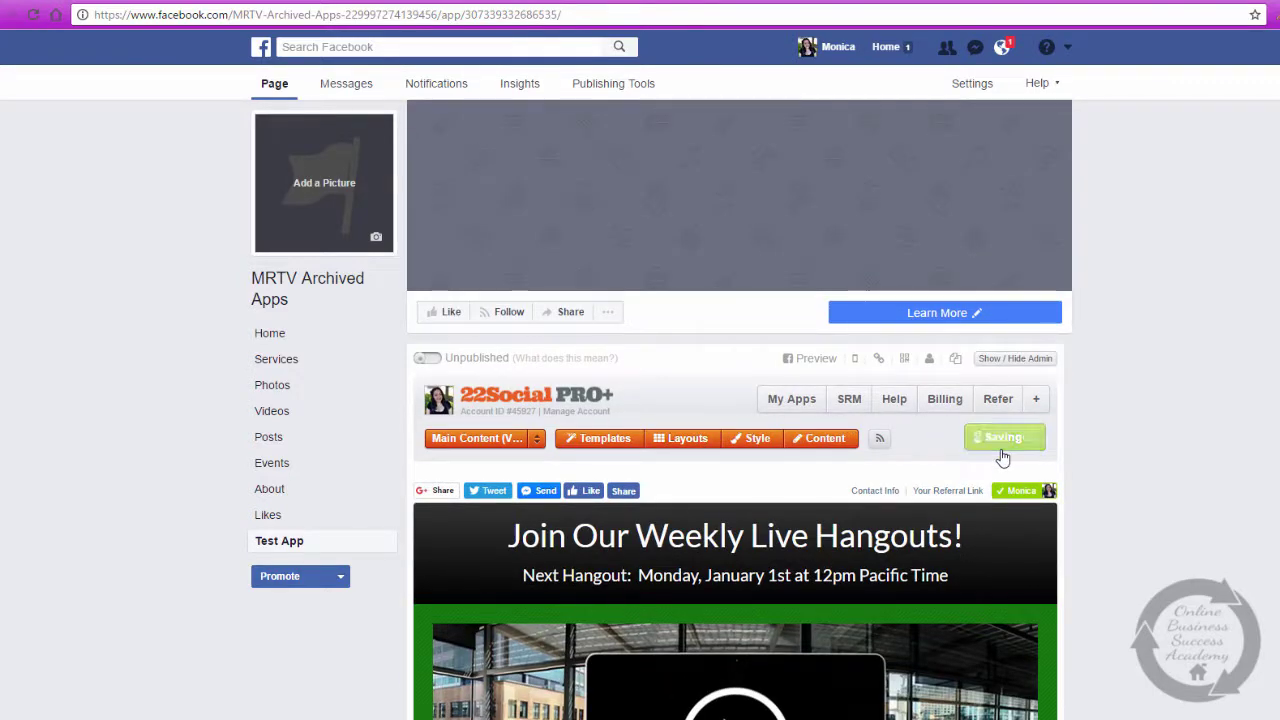
{"action": "left_click", "coordinate": [884, 132]}
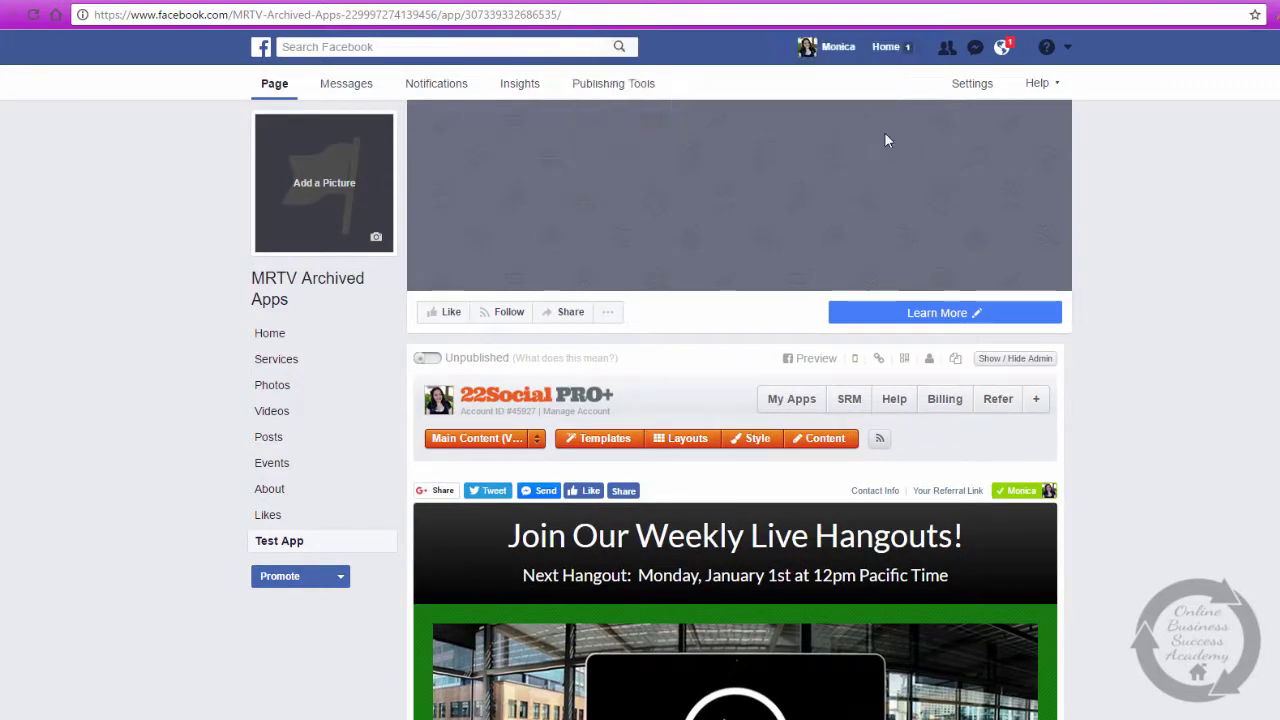
Preview the Capture layout for the app and look over the resulting page
{"action": "left_click", "coordinate": [708, 436]}
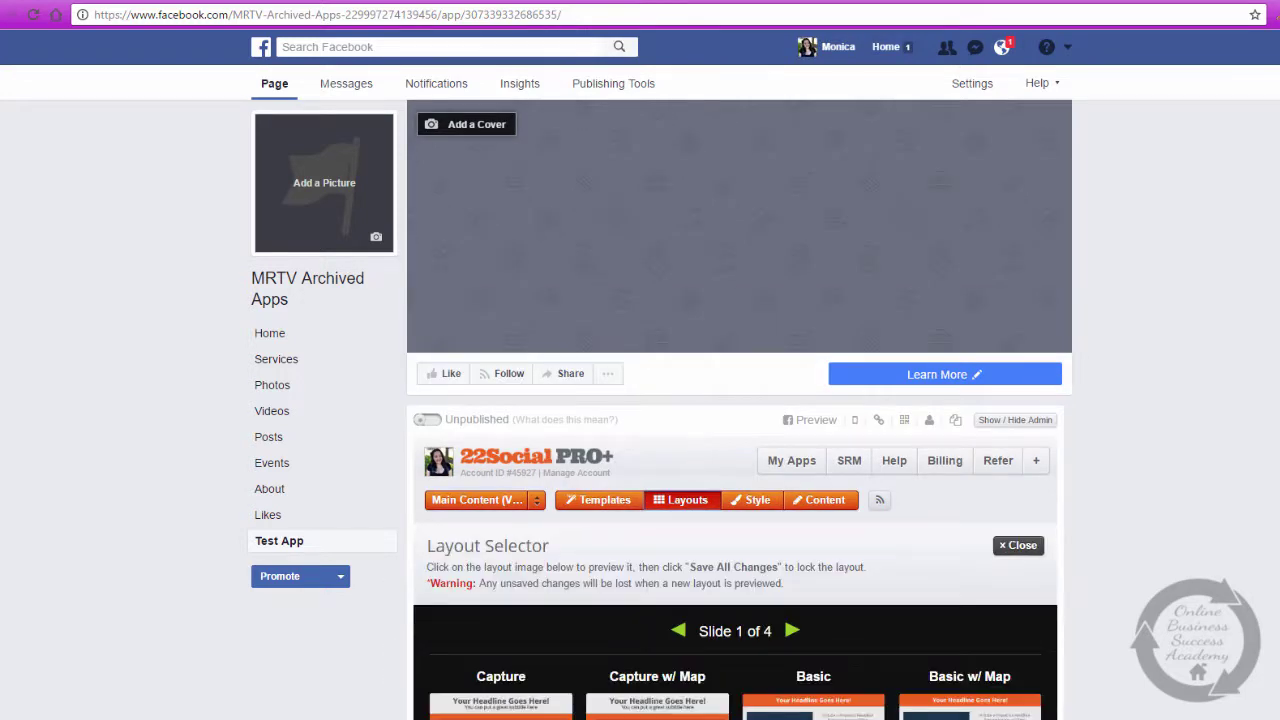
{"action": "scroll", "coordinate": [799, 252], "scroll_direction": "down", "scroll_amount": 4}
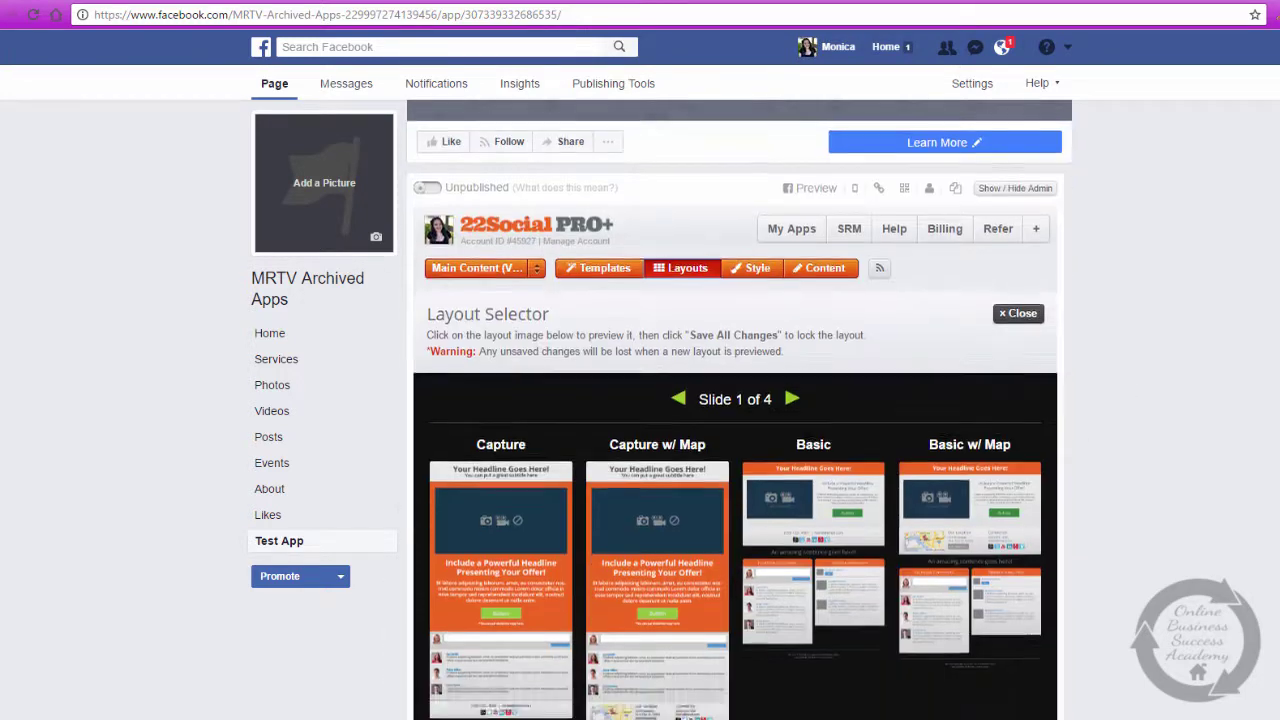
{"action": "left_click", "coordinate": [500, 419]}
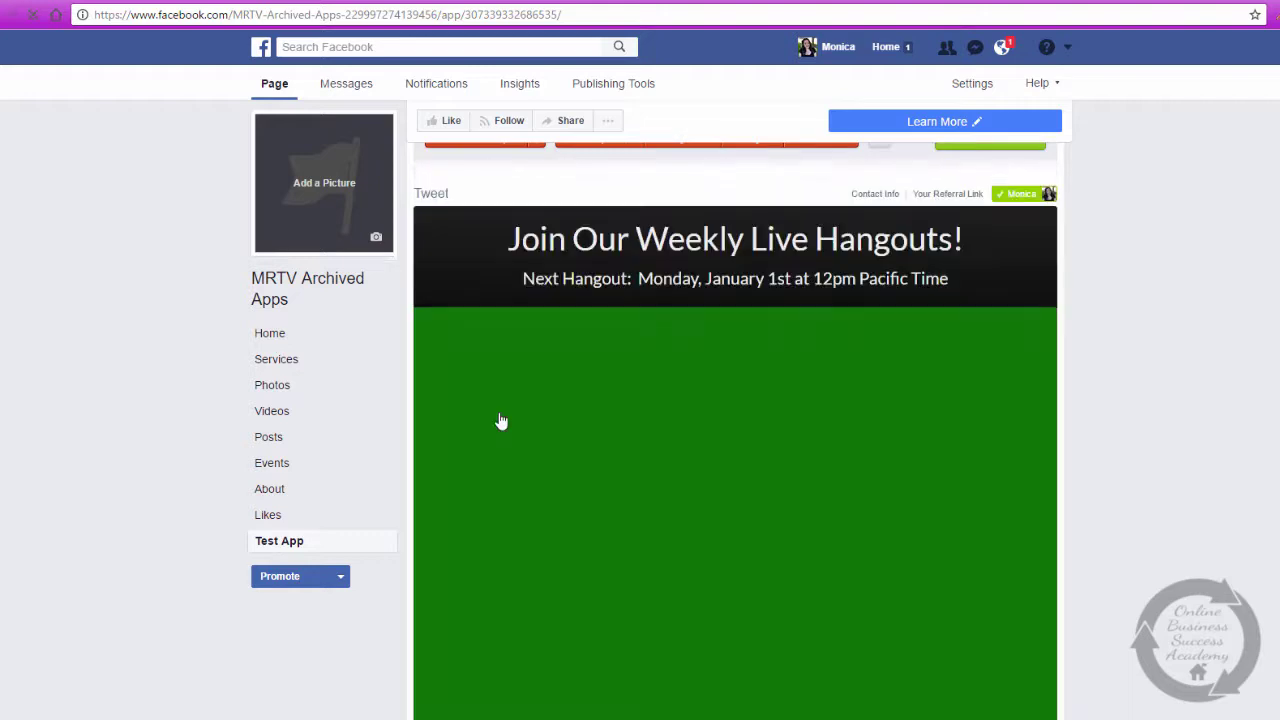
{"action": "scroll", "coordinate": [735, 430], "scroll_direction": "down", "scroll_amount": 5}
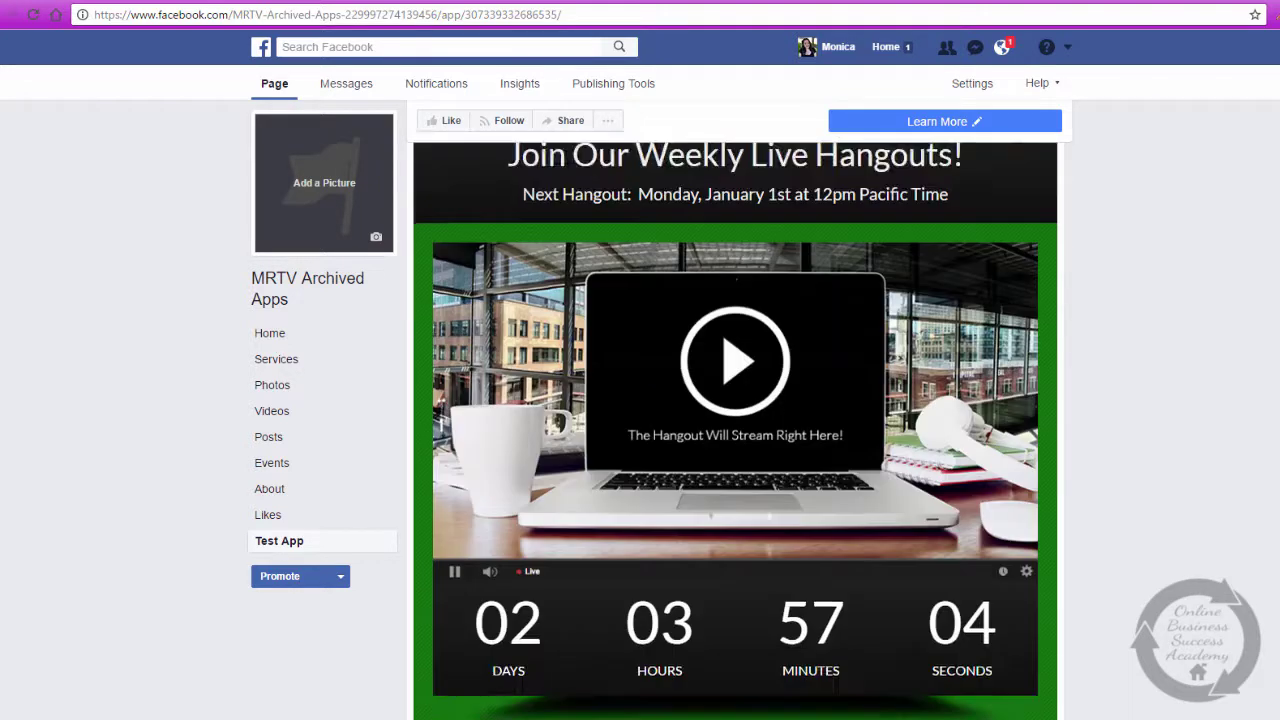
{"action": "scroll", "coordinate": [735, 430], "scroll_direction": "up", "scroll_amount": 3}
{"action": "scroll", "coordinate": [735, 430], "scroll_direction": "up", "scroll_amount": 2}
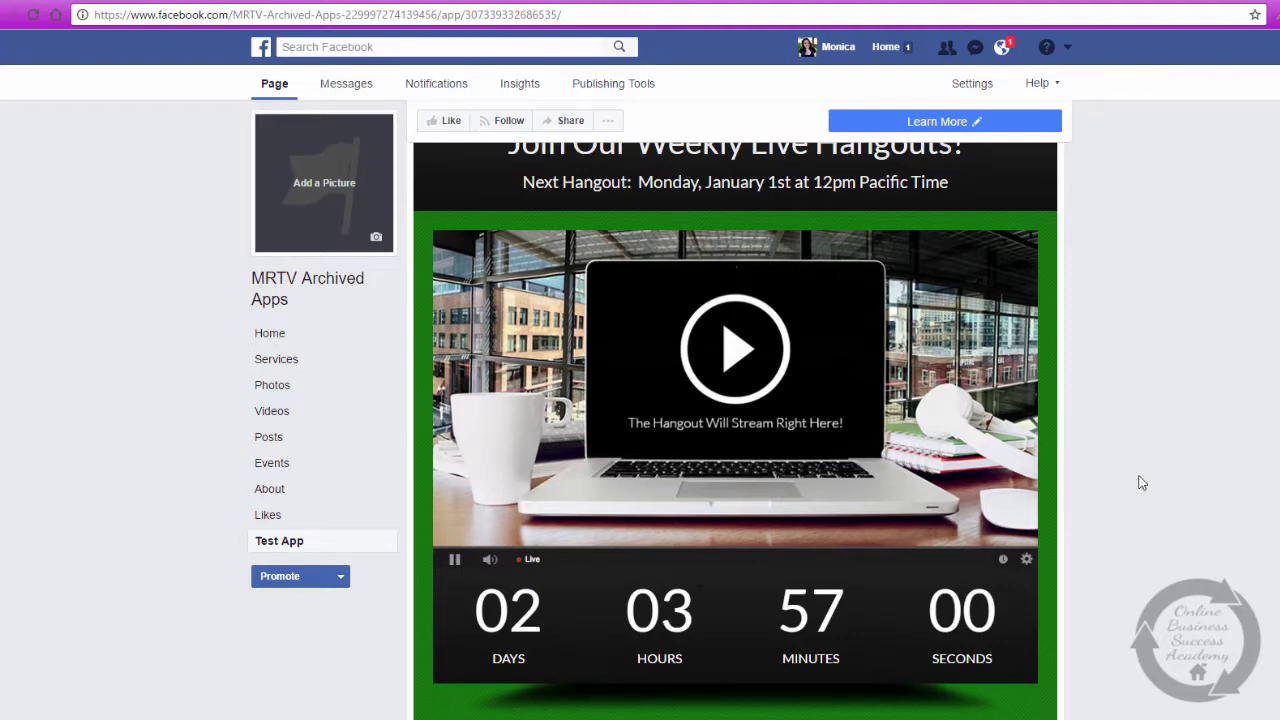
{"action": "scroll", "coordinate": [798, 368], "scroll_direction": "up", "scroll_amount": 4}
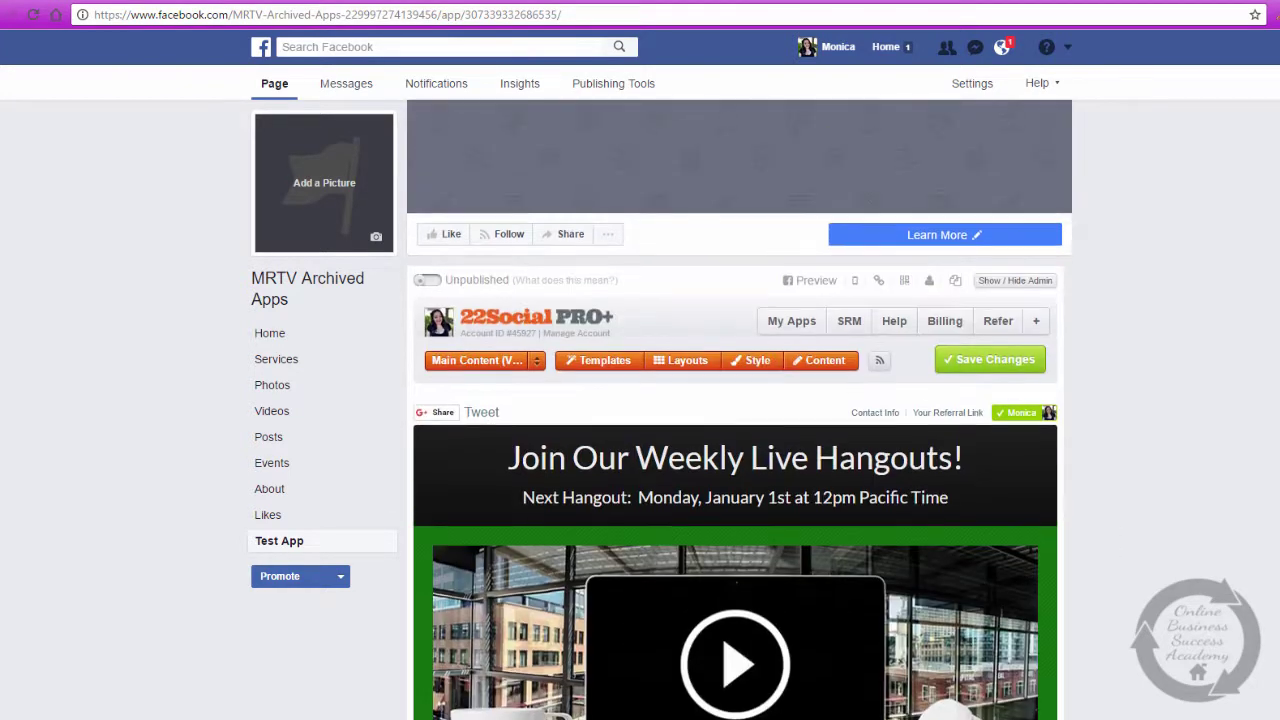
Browse the Layout Selector's layouts through to slide 4
{"action": "left_click", "coordinate": [683, 366]}
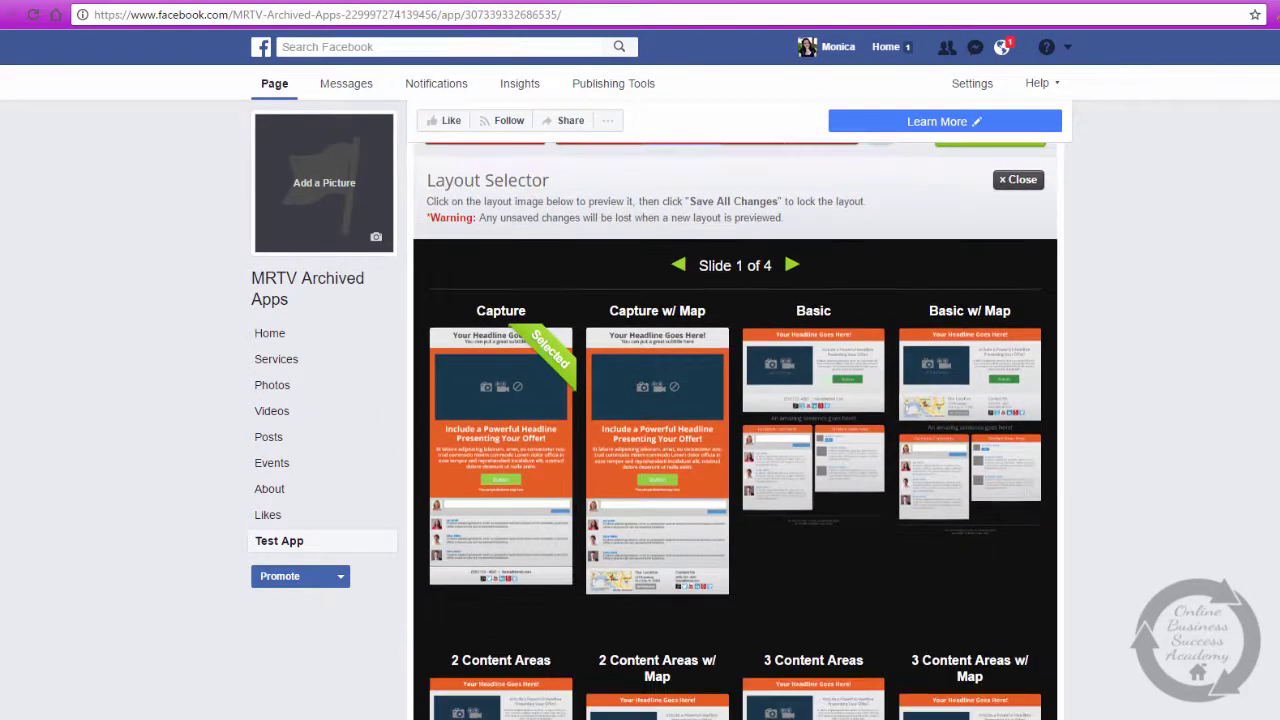
{"action": "left_click", "coordinate": [792, 266]}
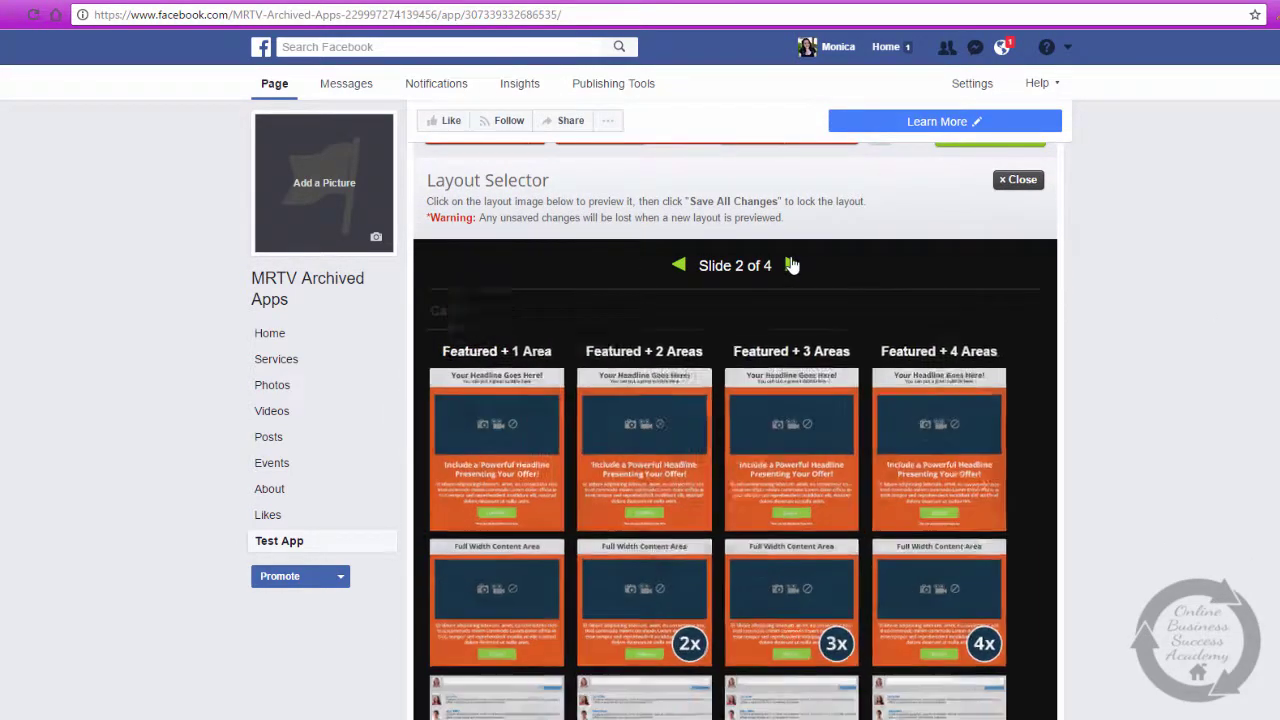
{"action": "left_click", "coordinate": [792, 266]}
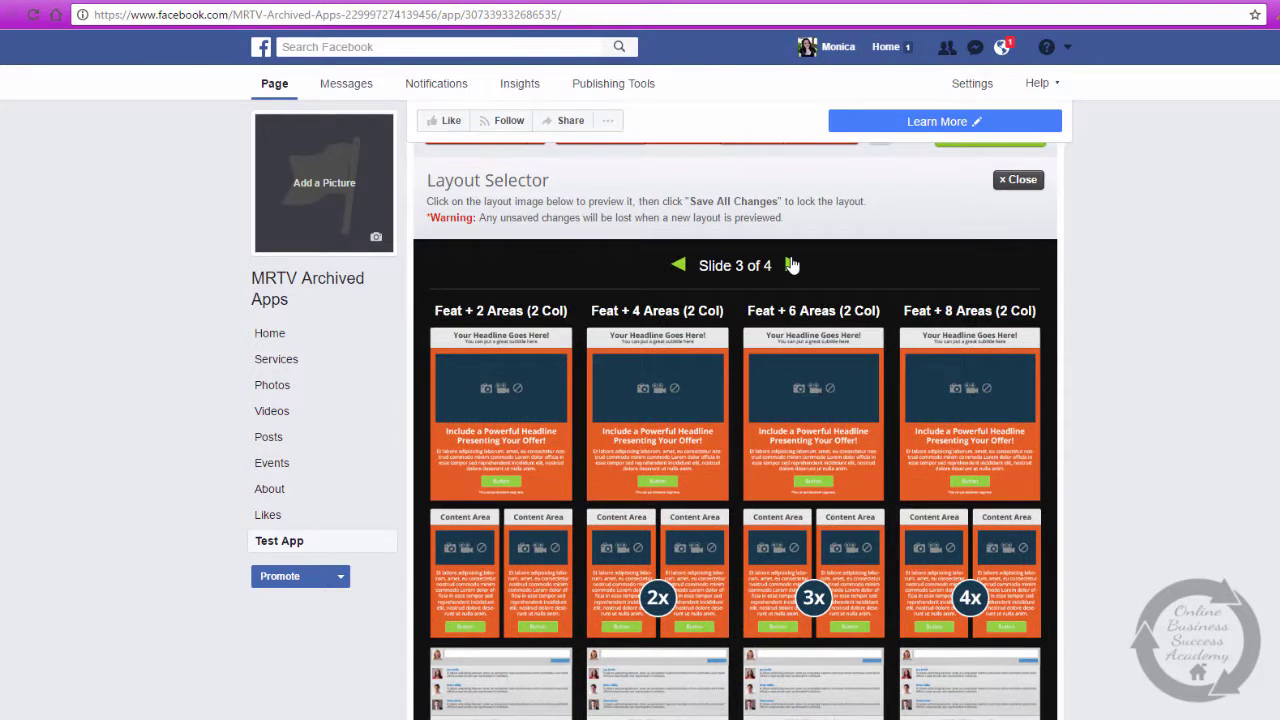
{"action": "left_click", "coordinate": [792, 265]}
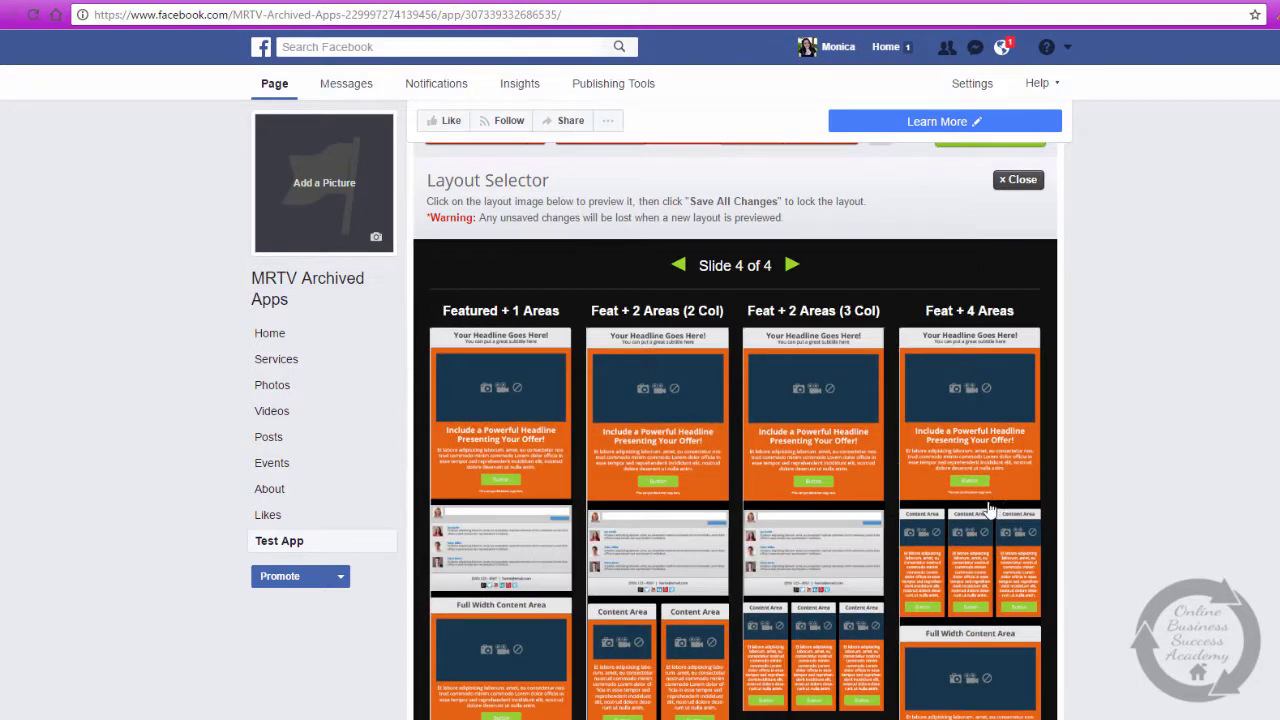
Preview the Feat + 4 Areas layout for the app, continuing without saving the pending changes, and look over the page
{"action": "left_click", "coordinate": [989, 510]}
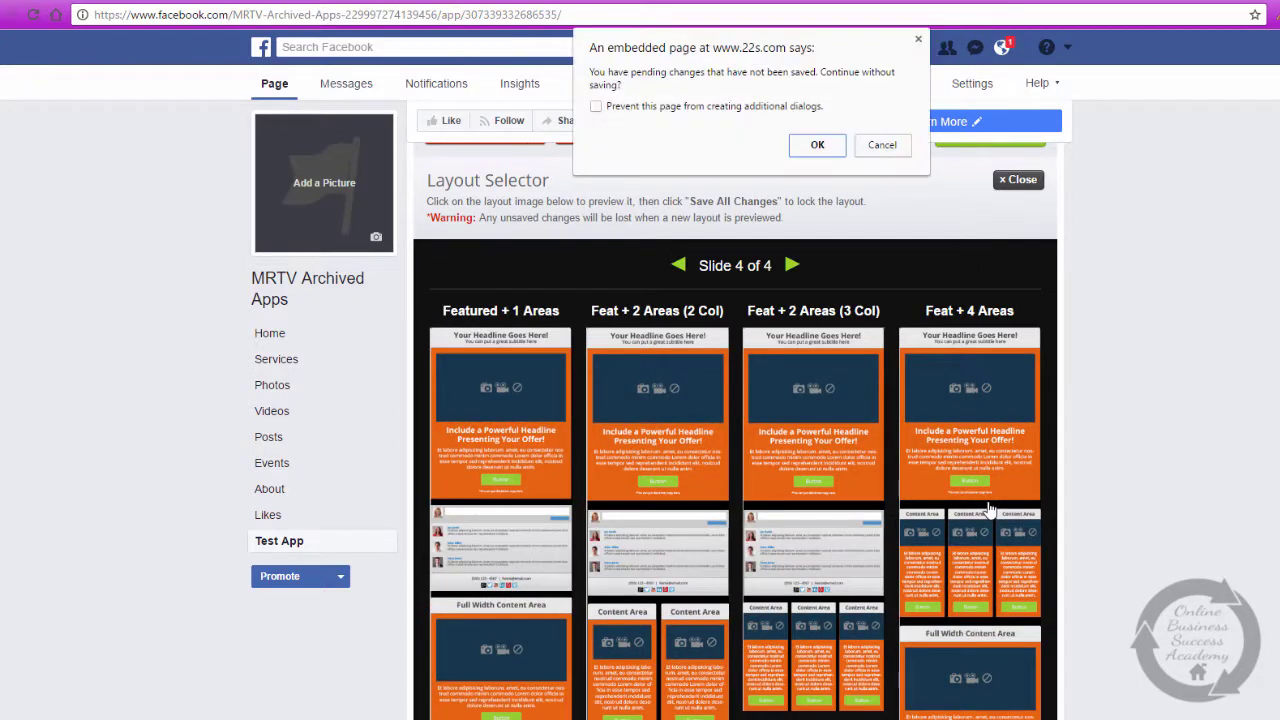
{"action": "left_click", "coordinate": [821, 146]}
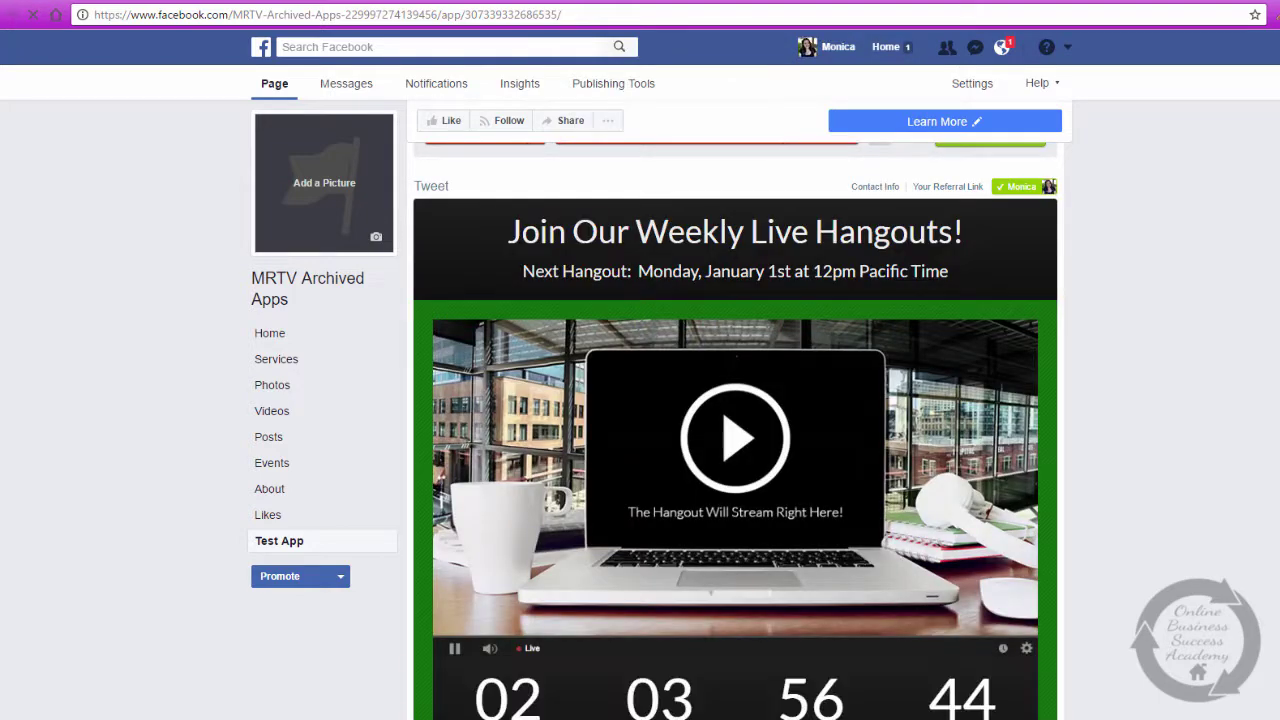
{"action": "scroll", "coordinate": [735, 430], "scroll_direction": "down", "scroll_amount": 10}
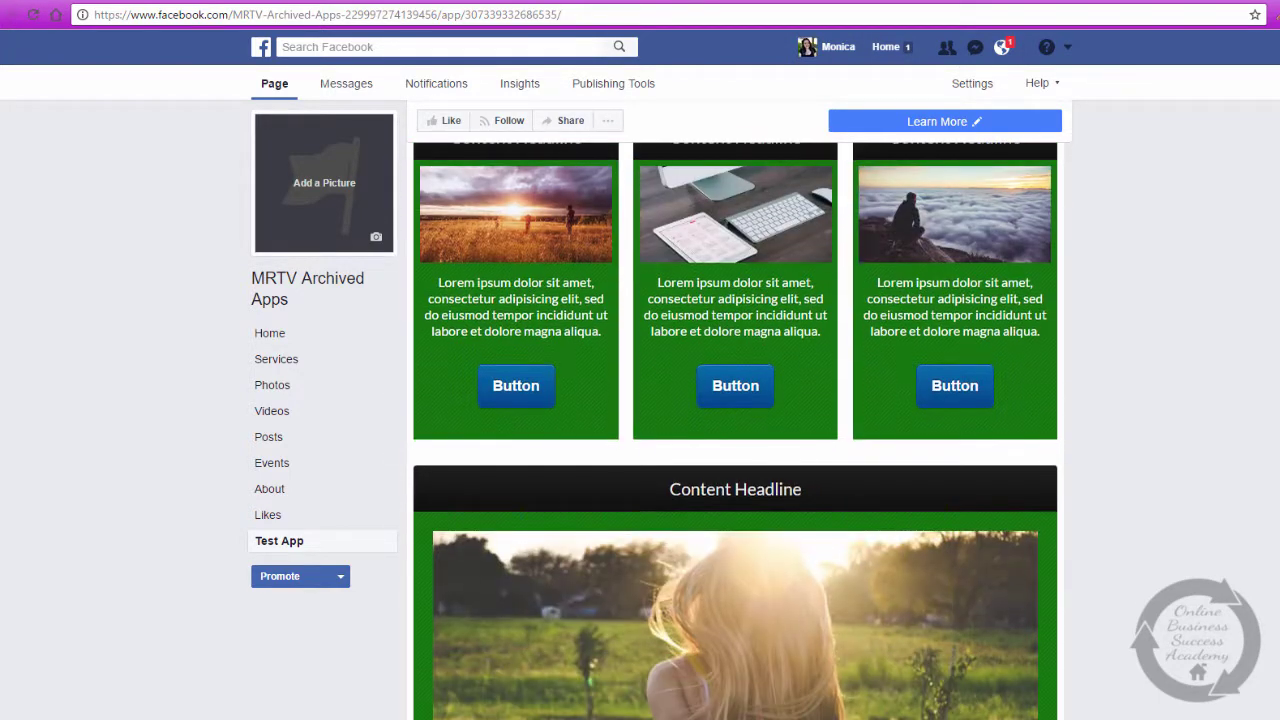
{"action": "scroll", "coordinate": [824, 538], "scroll_direction": "down", "scroll_amount": 2}
{"action": "scroll", "coordinate": [824, 538], "scroll_direction": "up", "scroll_amount": 3}
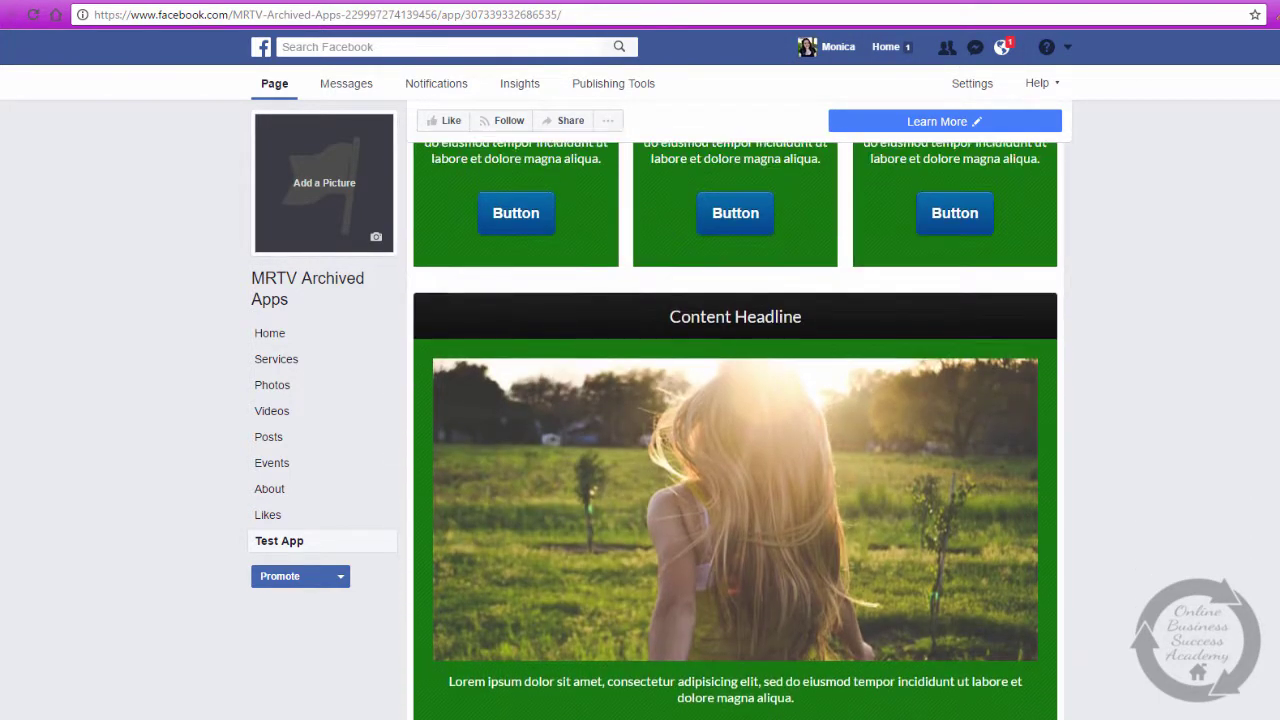
{"action": "left_click_drag", "start_coordinate": [826, 547], "coordinate": [855, 491]}
{"action": "scroll", "coordinate": [735, 430], "scroll_direction": "up", "scroll_amount": 10}
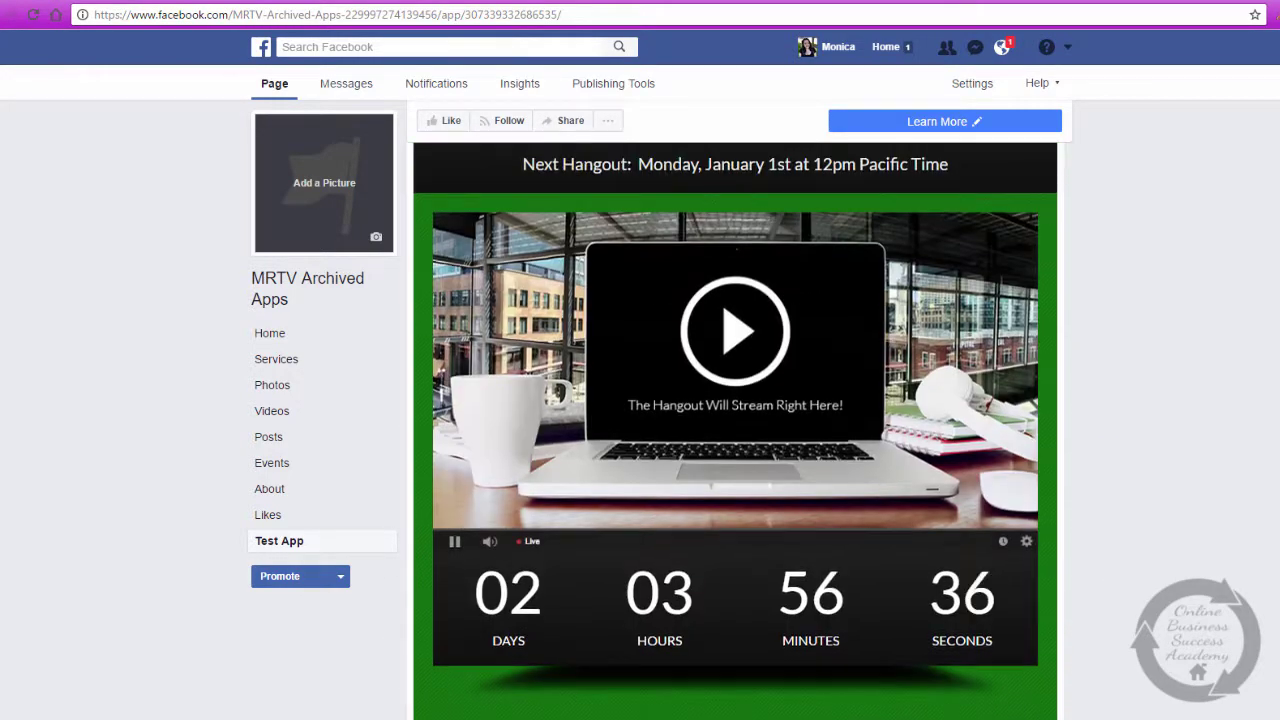
{"action": "scroll", "coordinate": [735, 430], "scroll_direction": "up", "scroll_amount": 3}
{"action": "scroll", "coordinate": [735, 450], "scroll_direction": "down", "scroll_amount": 4}
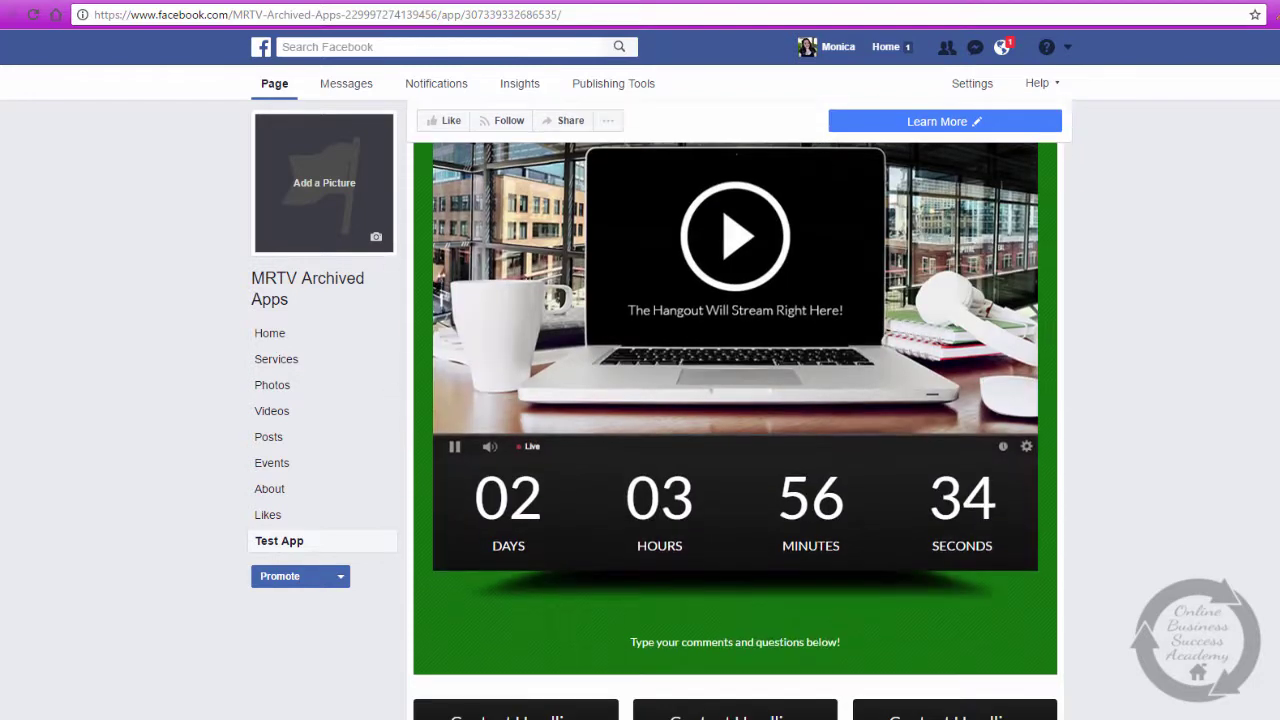
Save the Feat + 4 Areas layout after looking over its header, countdown timer and content areas
{"action": "scroll", "coordinate": [735, 450], "scroll_direction": "up", "scroll_amount": 3}
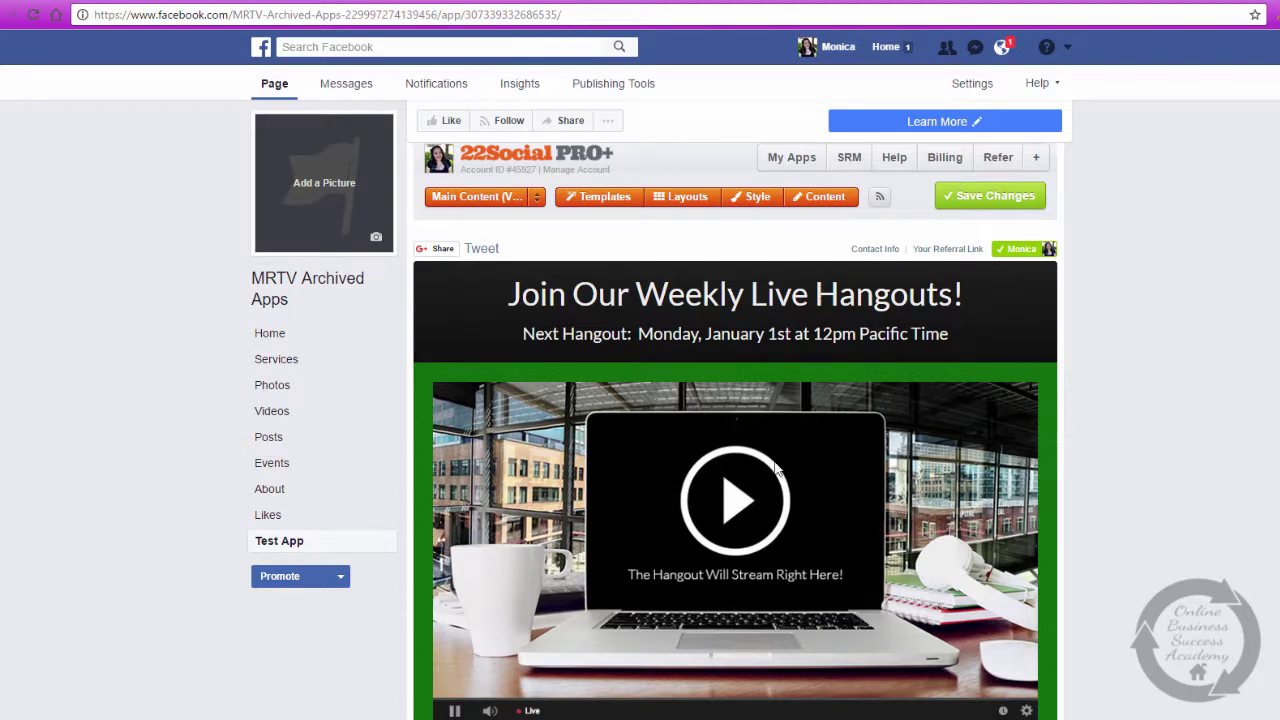
{"action": "scroll", "coordinate": [765, 448], "scroll_direction": "down", "scroll_amount": 3}
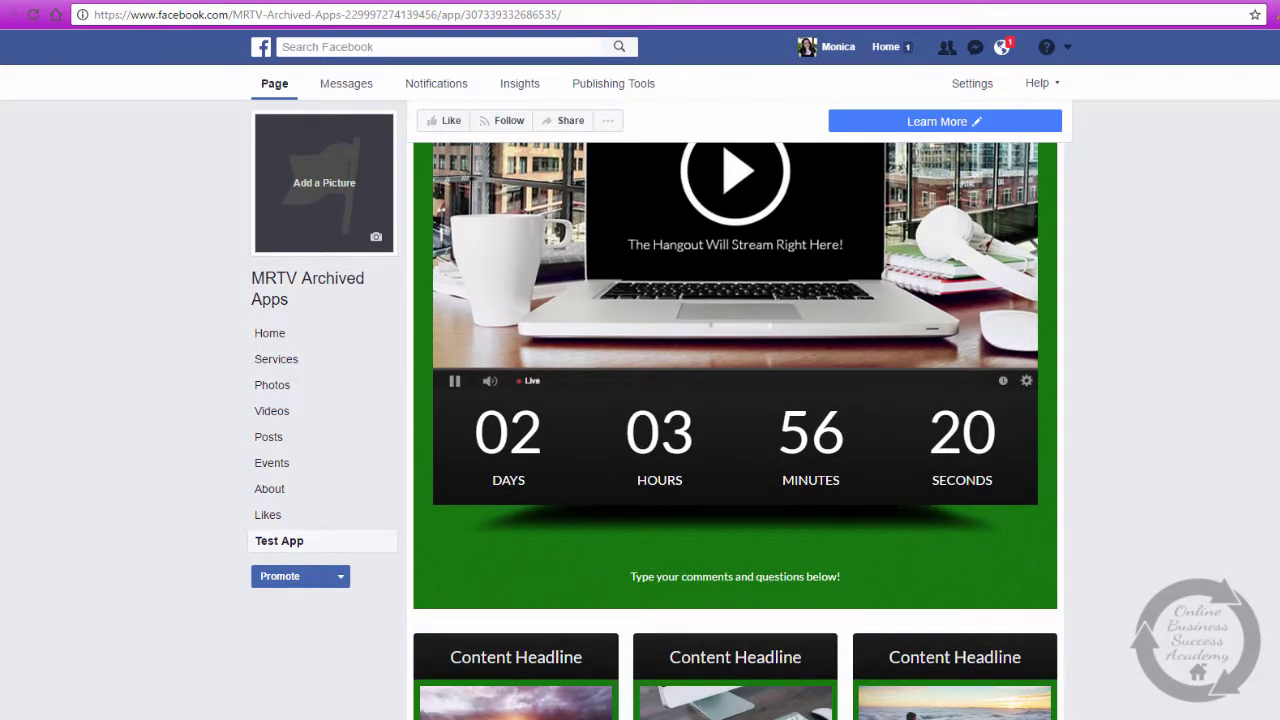
{"action": "scroll", "coordinate": [745, 478], "scroll_direction": "down", "scroll_amount": 2}
{"action": "scroll", "coordinate": [735, 430], "scroll_direction": "down", "scroll_amount": 1}
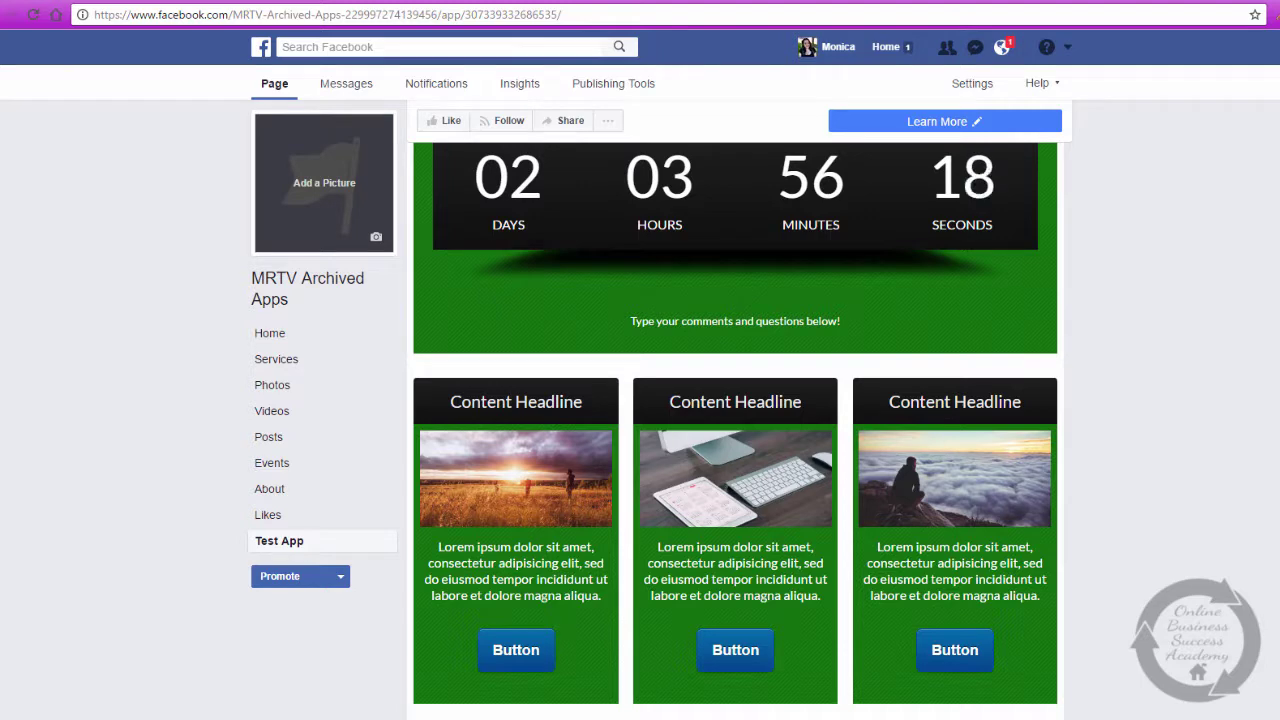
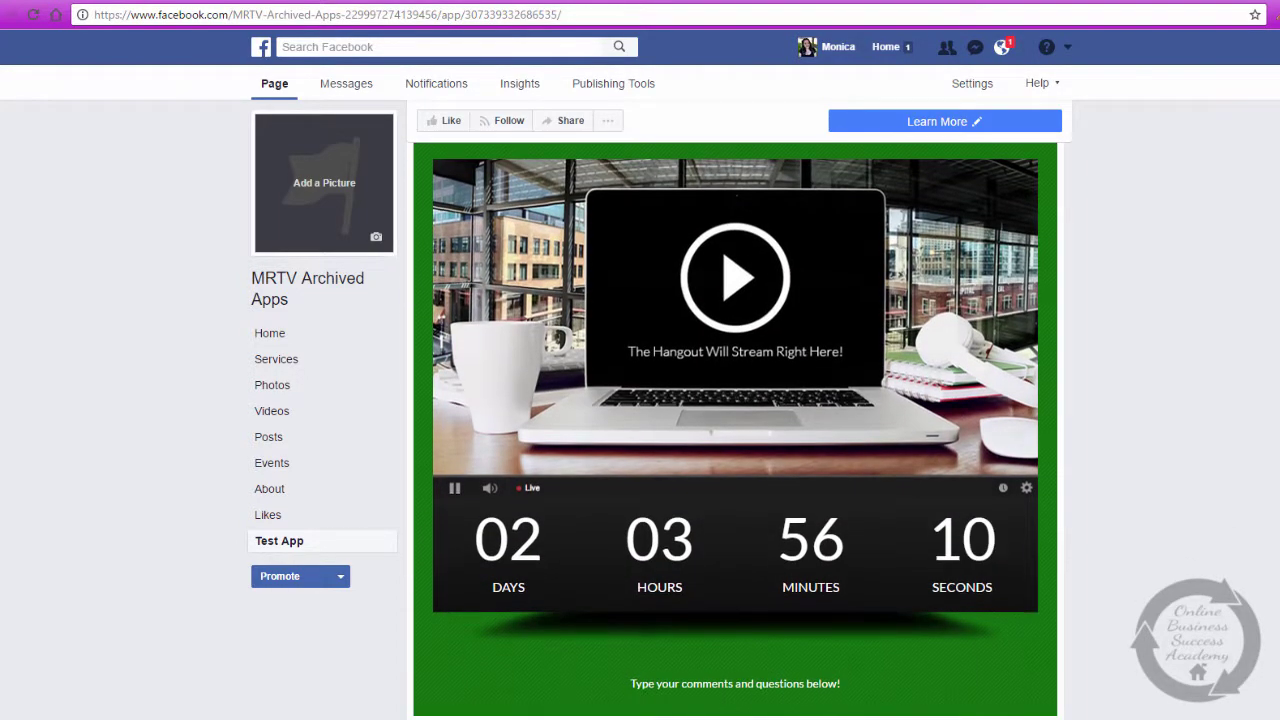
{"action": "scroll", "coordinate": [735, 431], "scroll_direction": "down", "scroll_amount": 5}
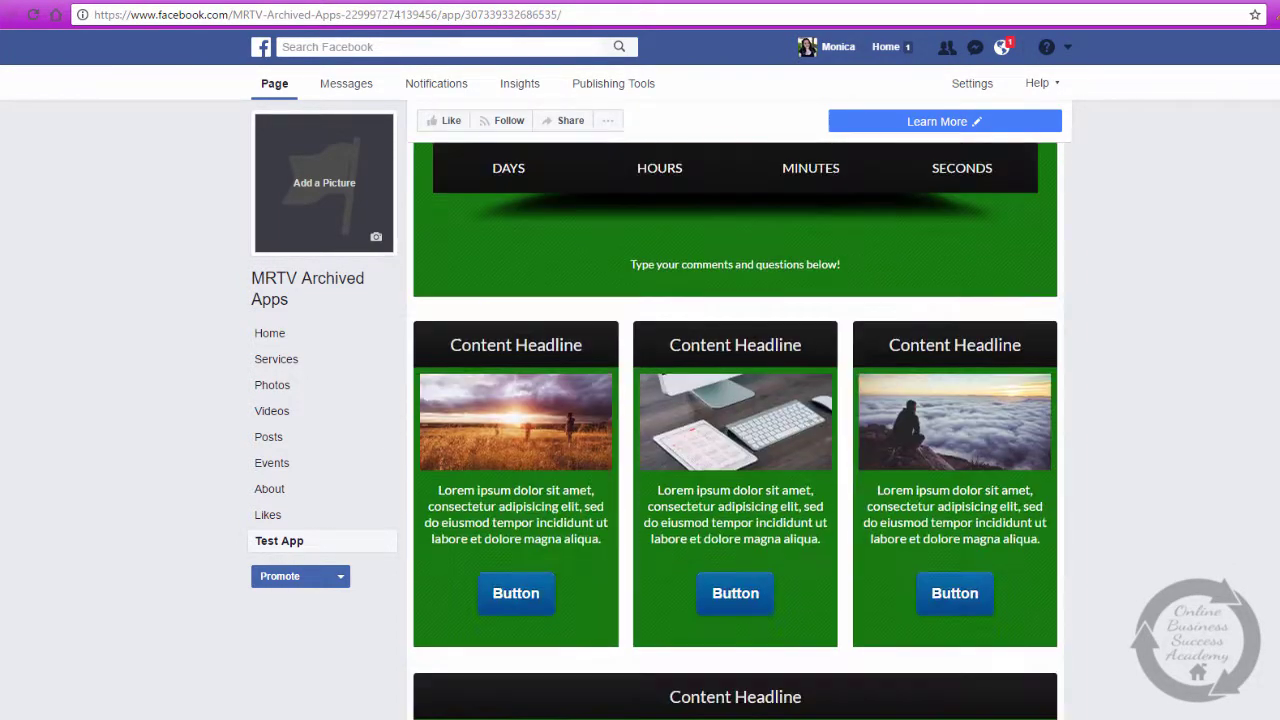
{"action": "scroll", "coordinate": [735, 431], "scroll_direction": "down", "scroll_amount": 5}
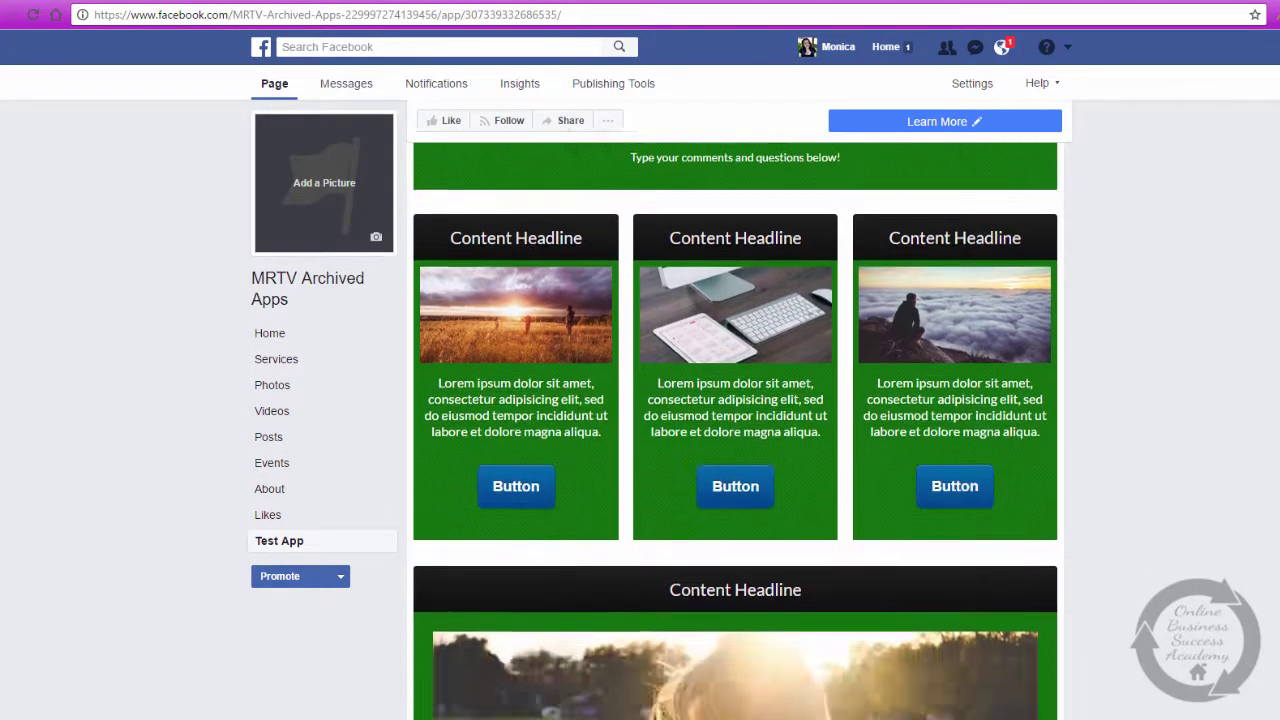
{"action": "scroll", "coordinate": [735, 431], "scroll_direction": "up", "scroll_amount": 10}
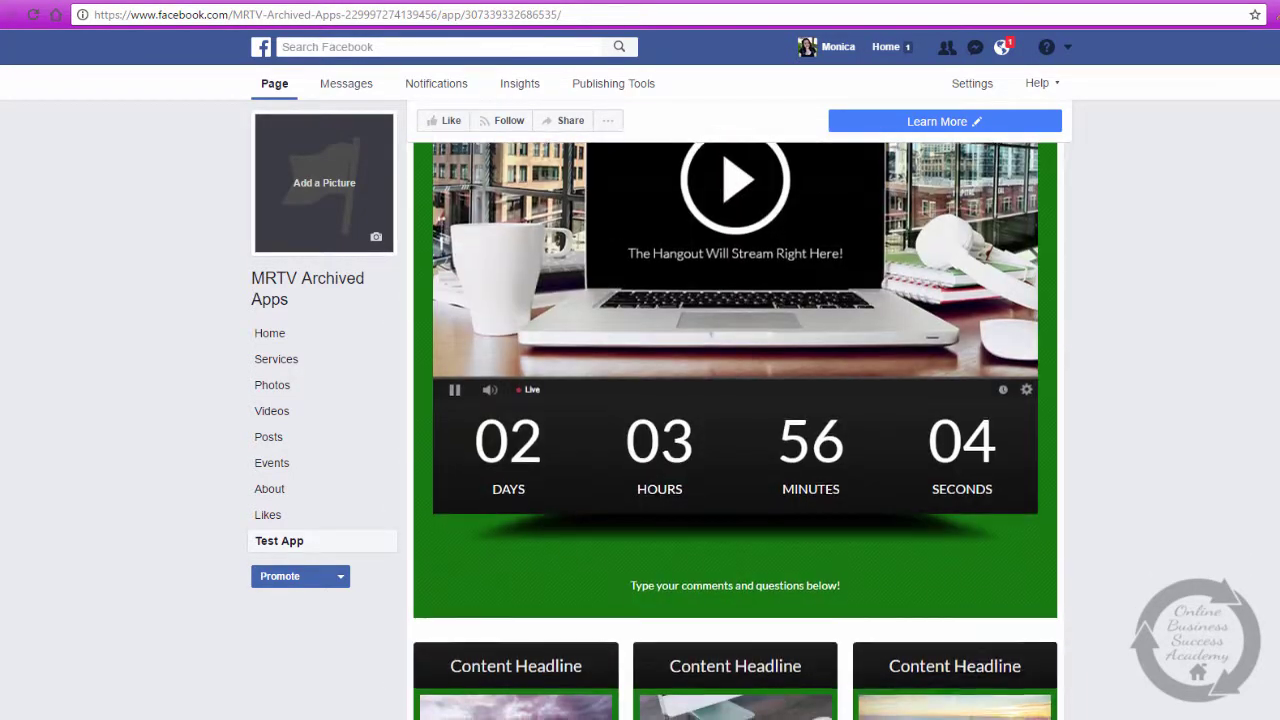
{"action": "scroll", "coordinate": [735, 431], "scroll_direction": "up", "scroll_amount": 3}
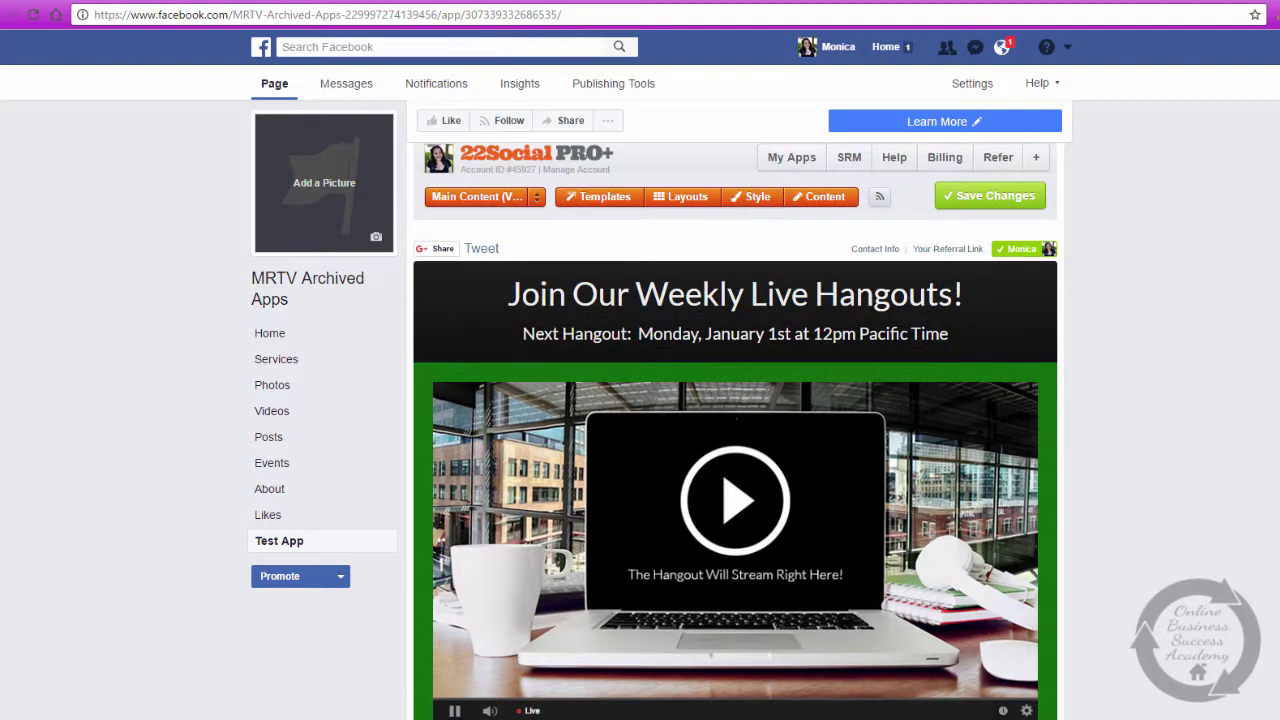
{"action": "scroll", "coordinate": [735, 431], "scroll_direction": "up", "scroll_amount": 2}
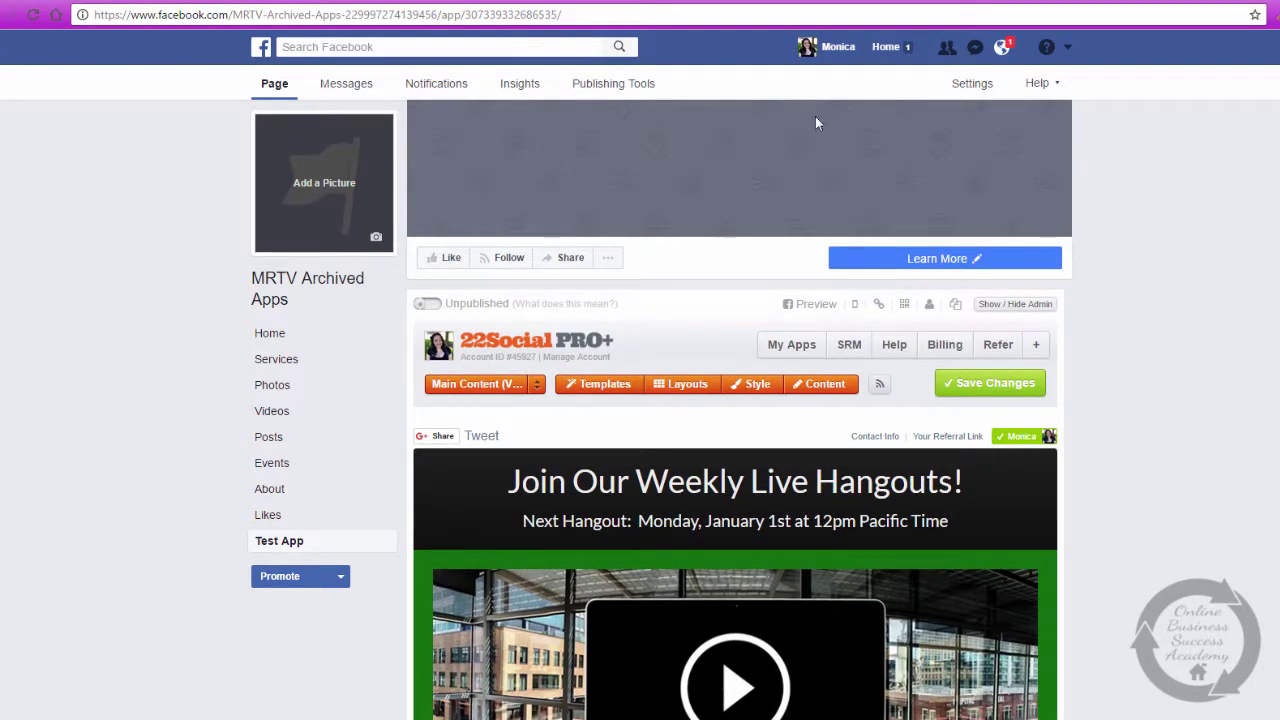
{"action": "left_click", "coordinate": [1005, 386]}
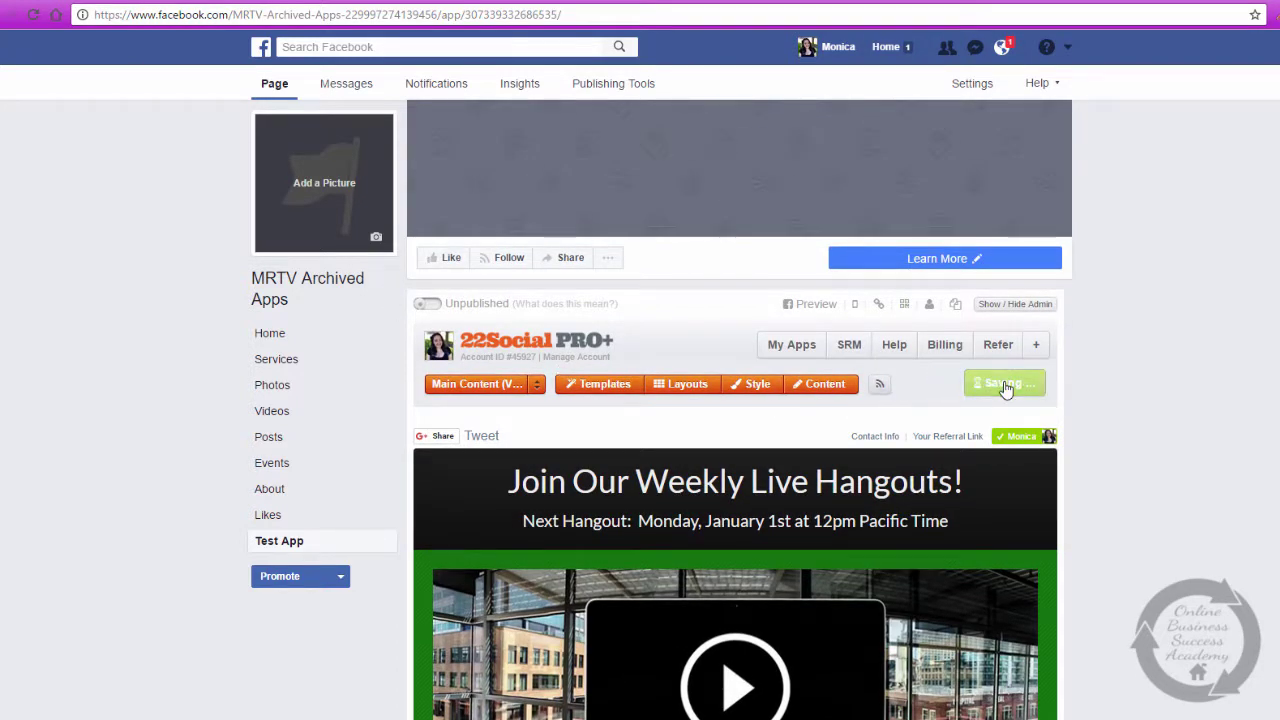
{"action": "left_click", "coordinate": [886, 131]}
View the app's layout, style and content editors in turn, and close the content editor
{"action": "left_click", "coordinate": [686, 386]}
{"action": "left_click", "coordinate": [772, 506]}
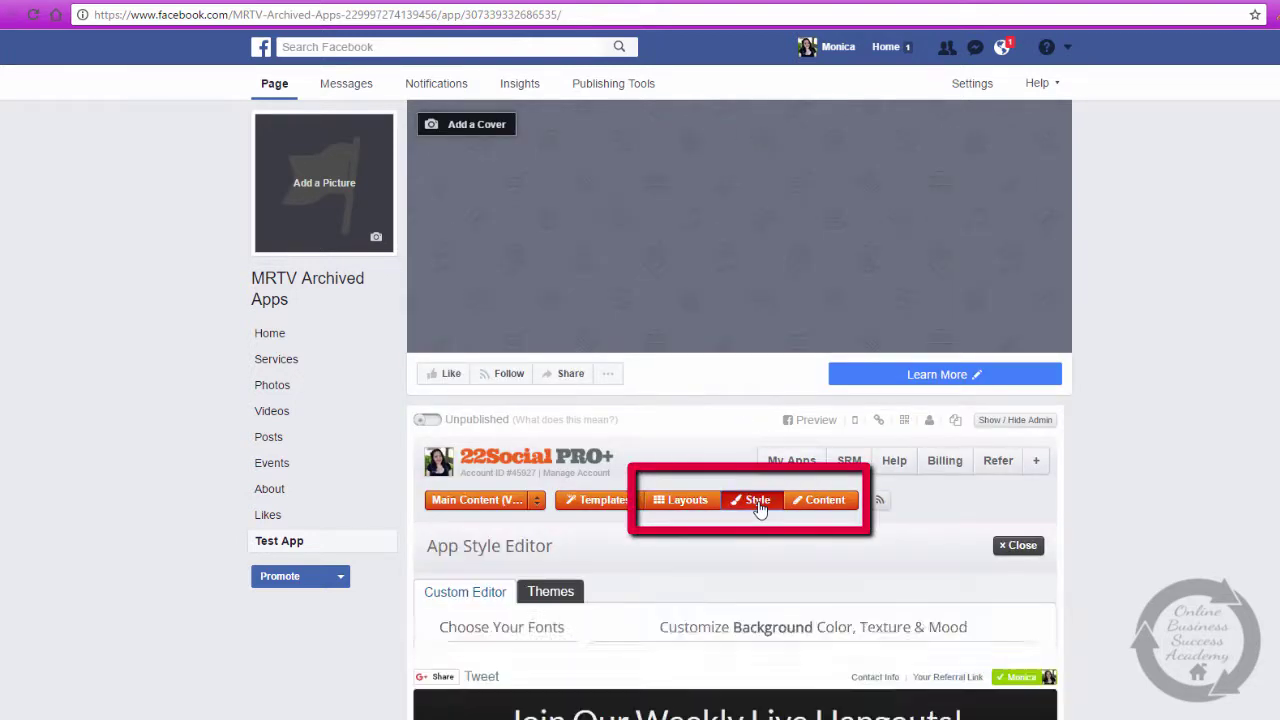
{"action": "left_click", "coordinate": [812, 504]}
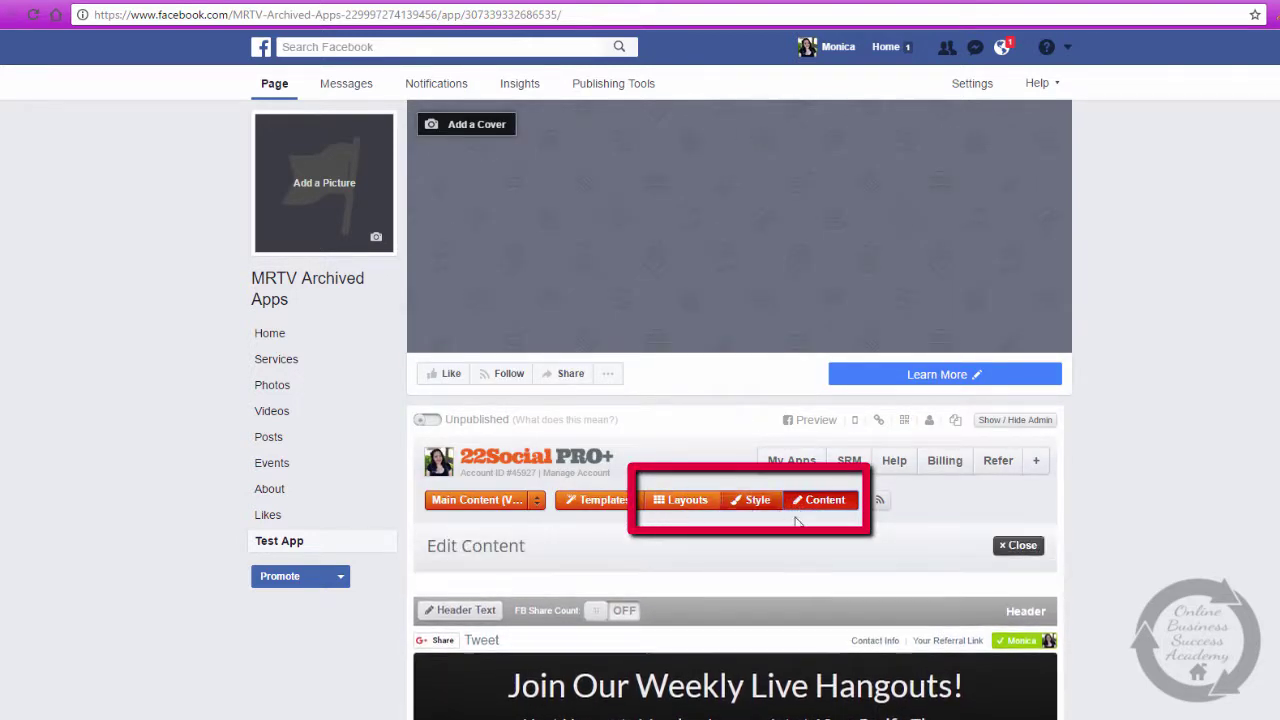
{"action": "left_click", "coordinate": [1013, 553]}
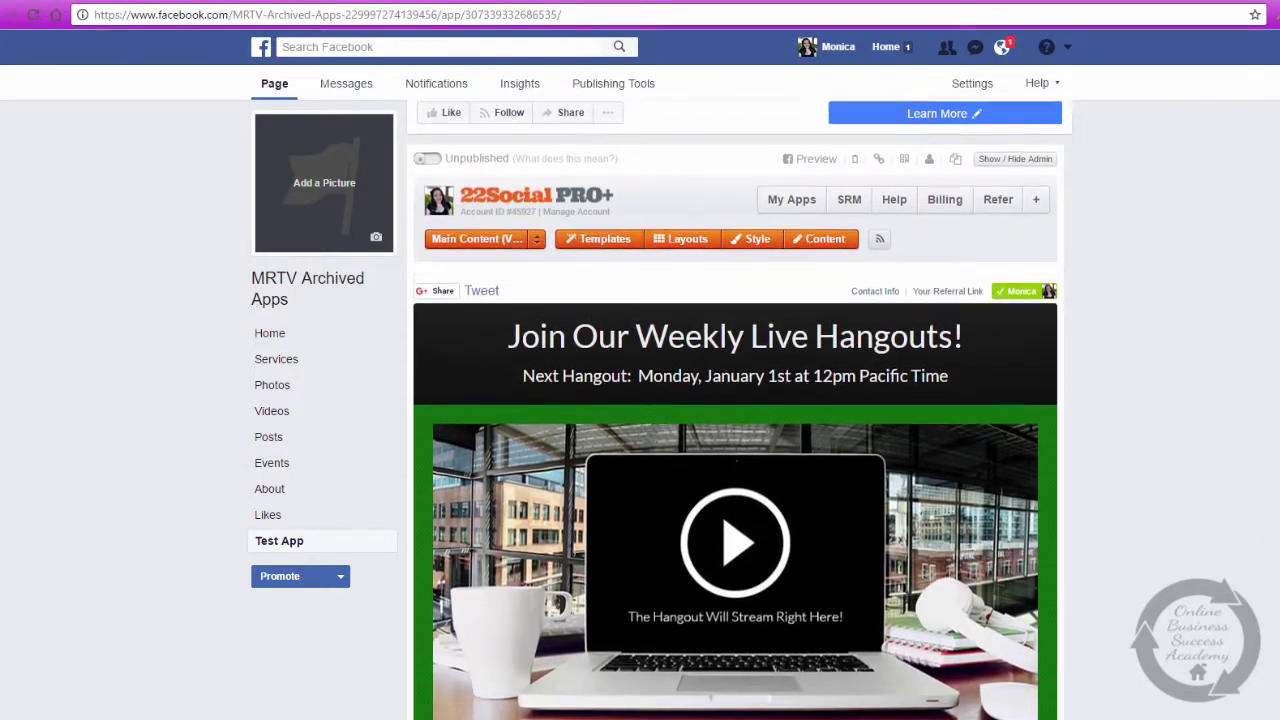
Reopen the content editor and review the Featured Area's Media 1 through Media 5 settings
{"action": "left_click", "coordinate": [818, 230]}
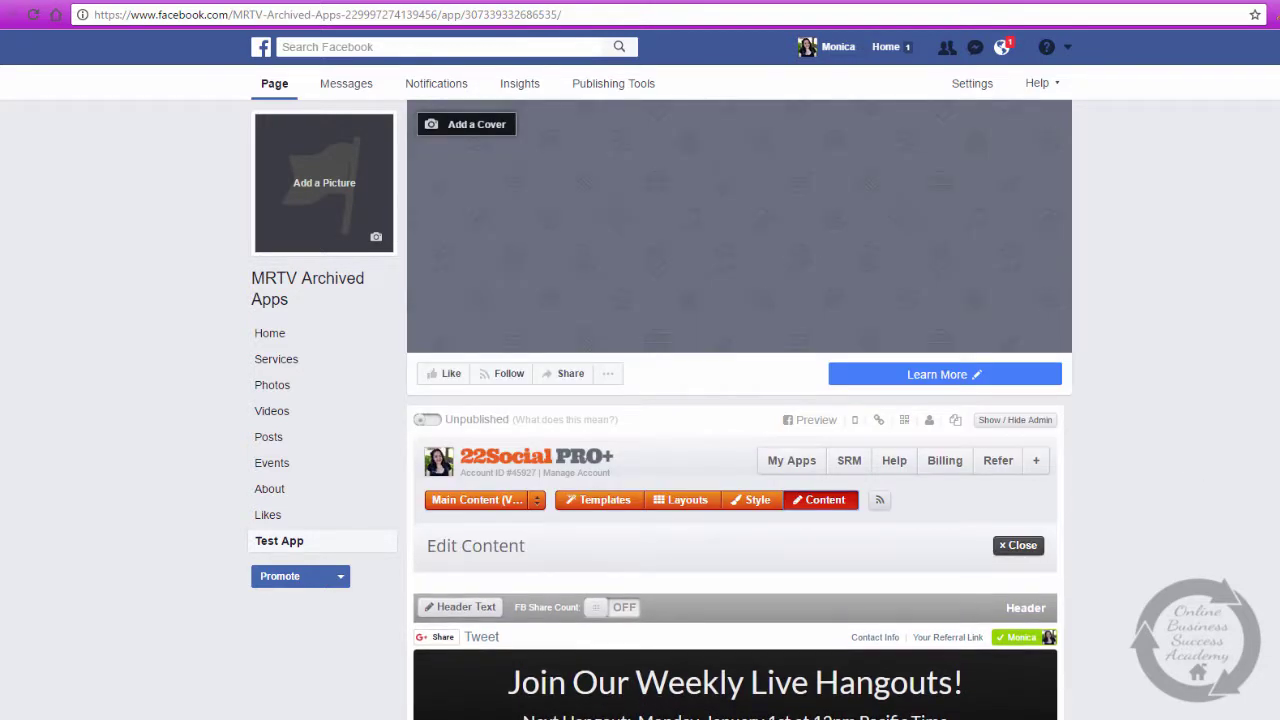
{"action": "scroll", "coordinate": [909, 603], "scroll_direction": "down", "scroll_amount": 5}
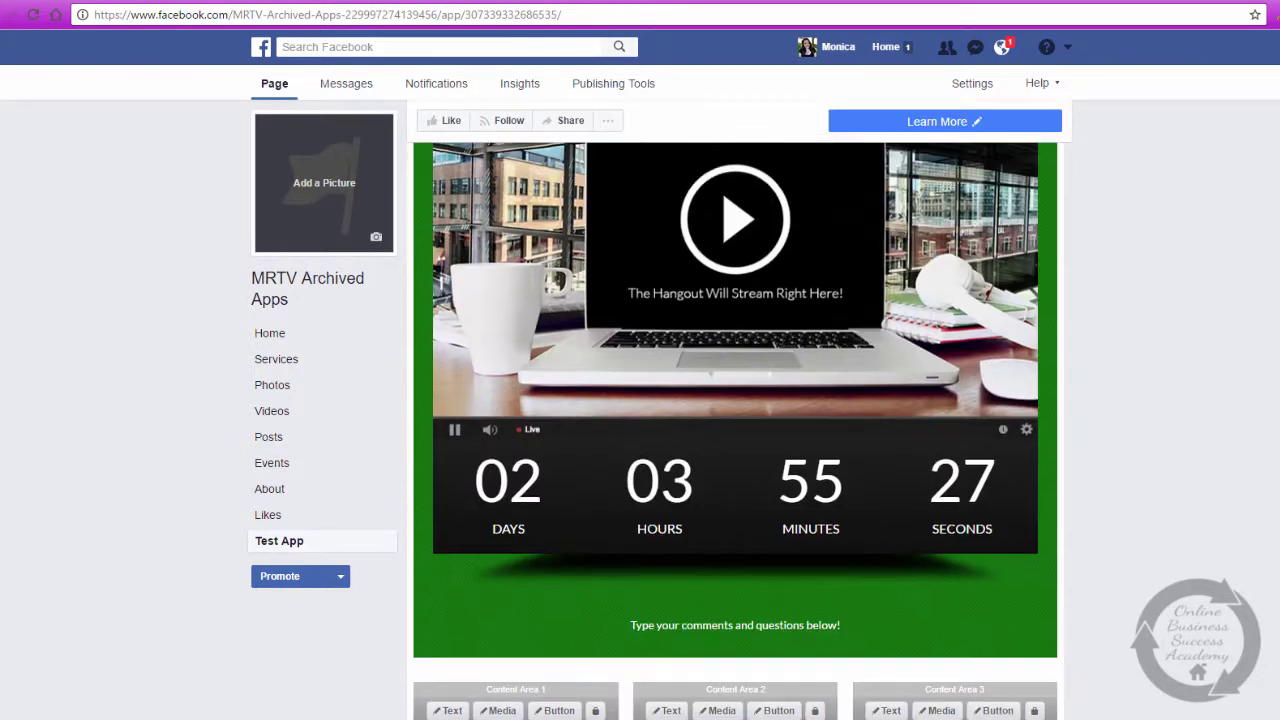
{"action": "scroll", "coordinate": [735, 430], "scroll_direction": "up", "scroll_amount": 3}
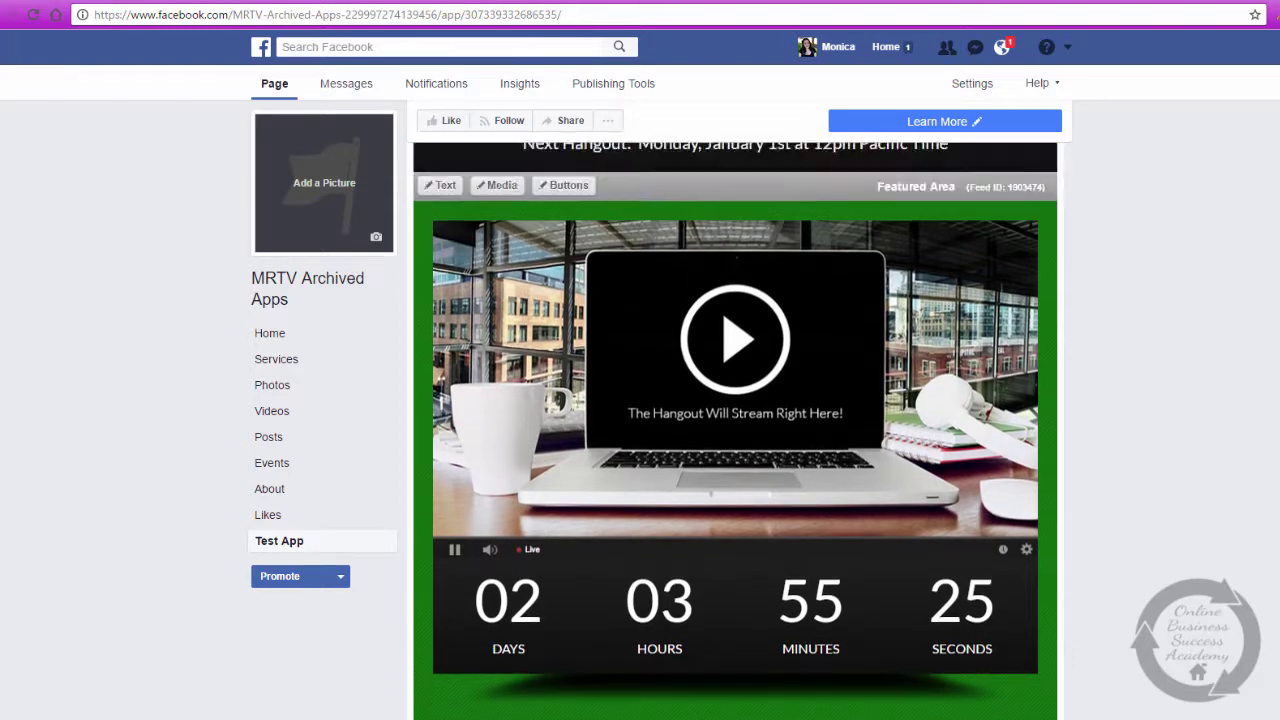
{"action": "left_click", "coordinate": [498, 363]}
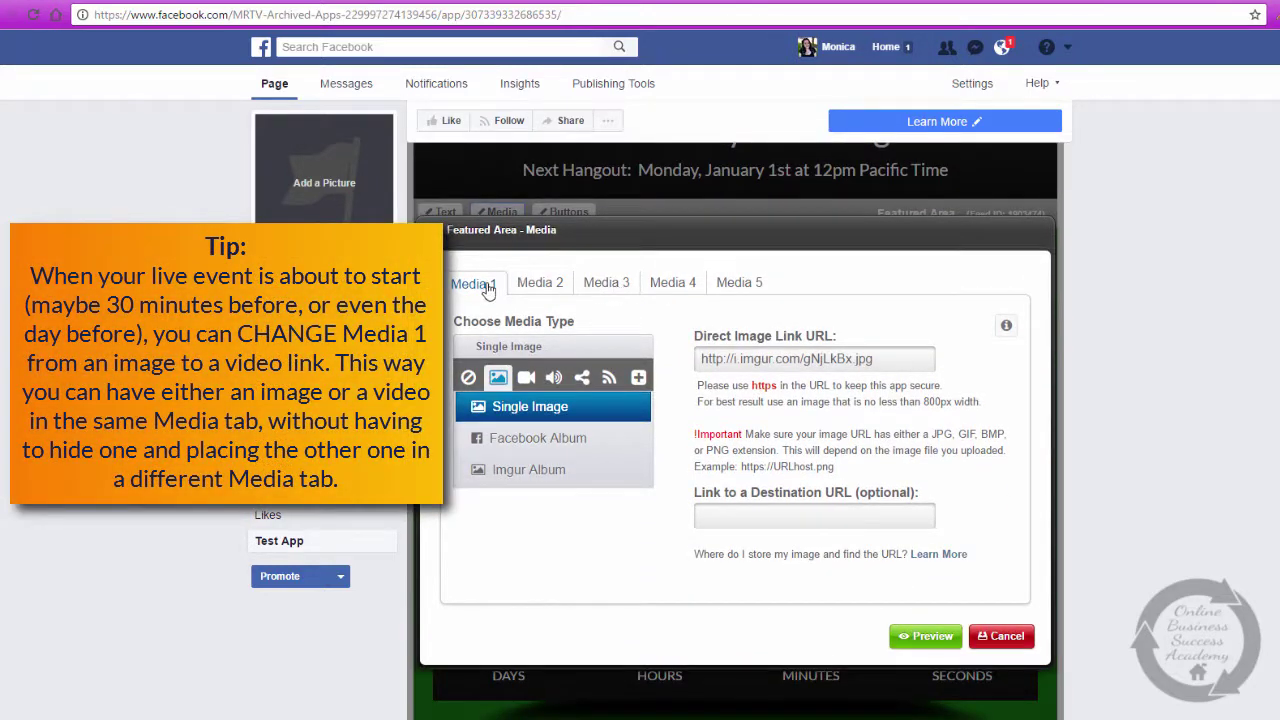
{"action": "left_click", "coordinate": [541, 287]}
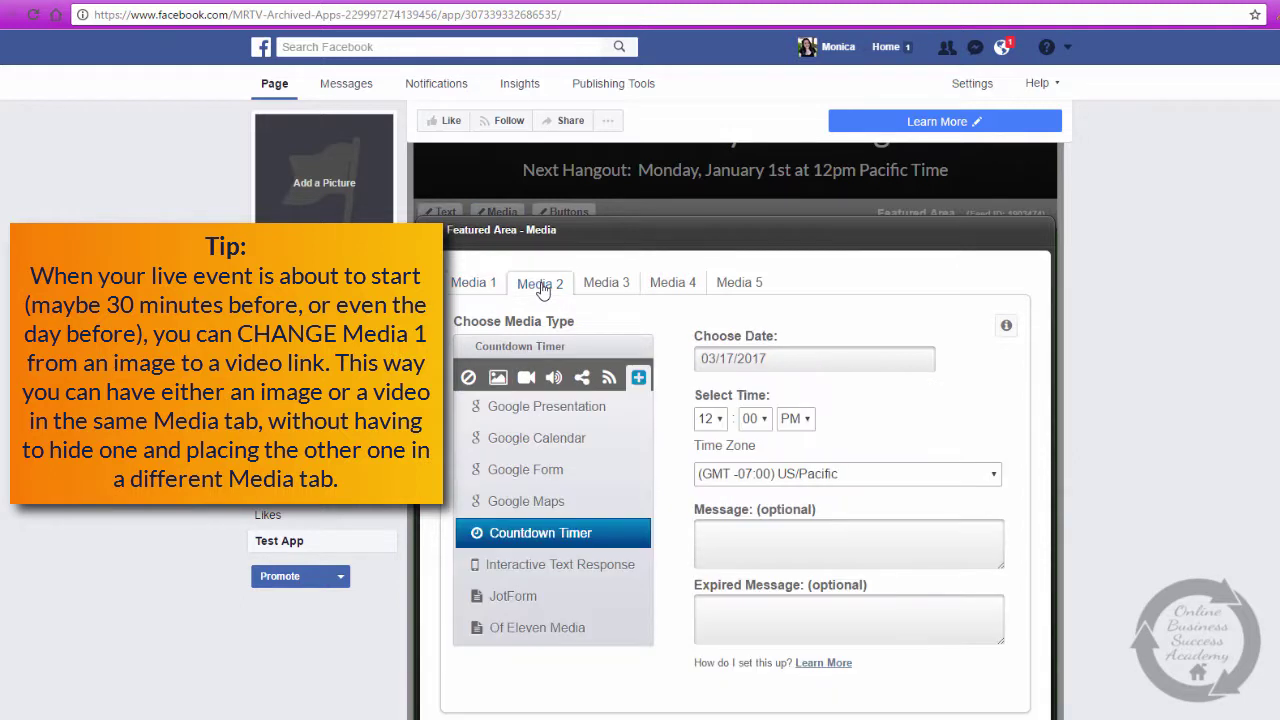
{"action": "left_click", "coordinate": [620, 286]}
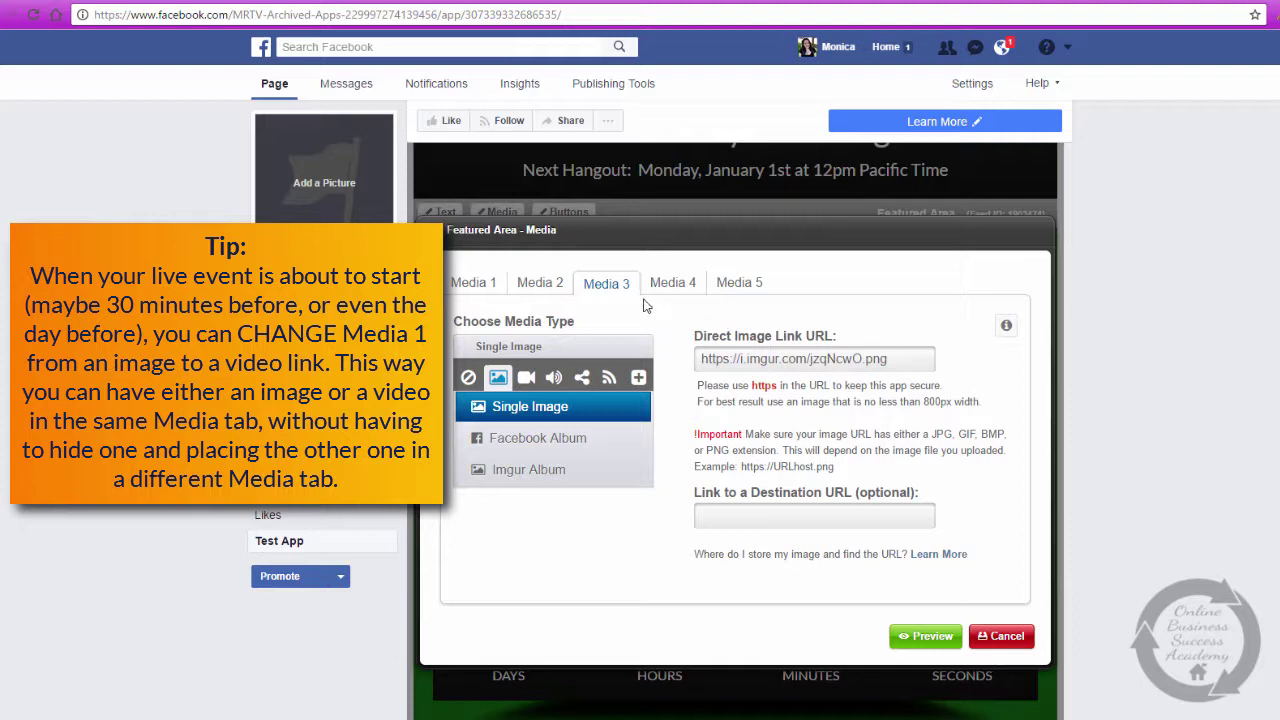
{"action": "left_click", "coordinate": [678, 287]}
{"action": "left_click", "coordinate": [742, 287]}
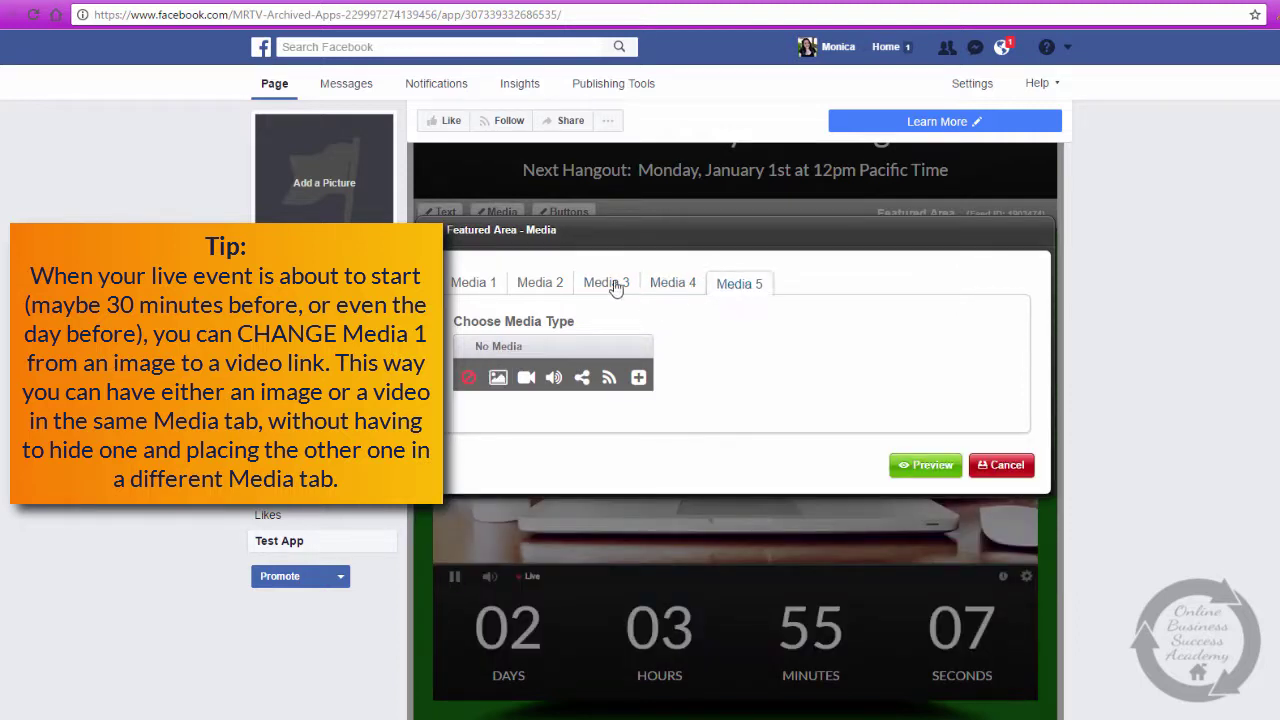
Set the Featured Area's Media 3 to No Media, preview the result and save the app changes
{"action": "left_click", "coordinate": [609, 285]}
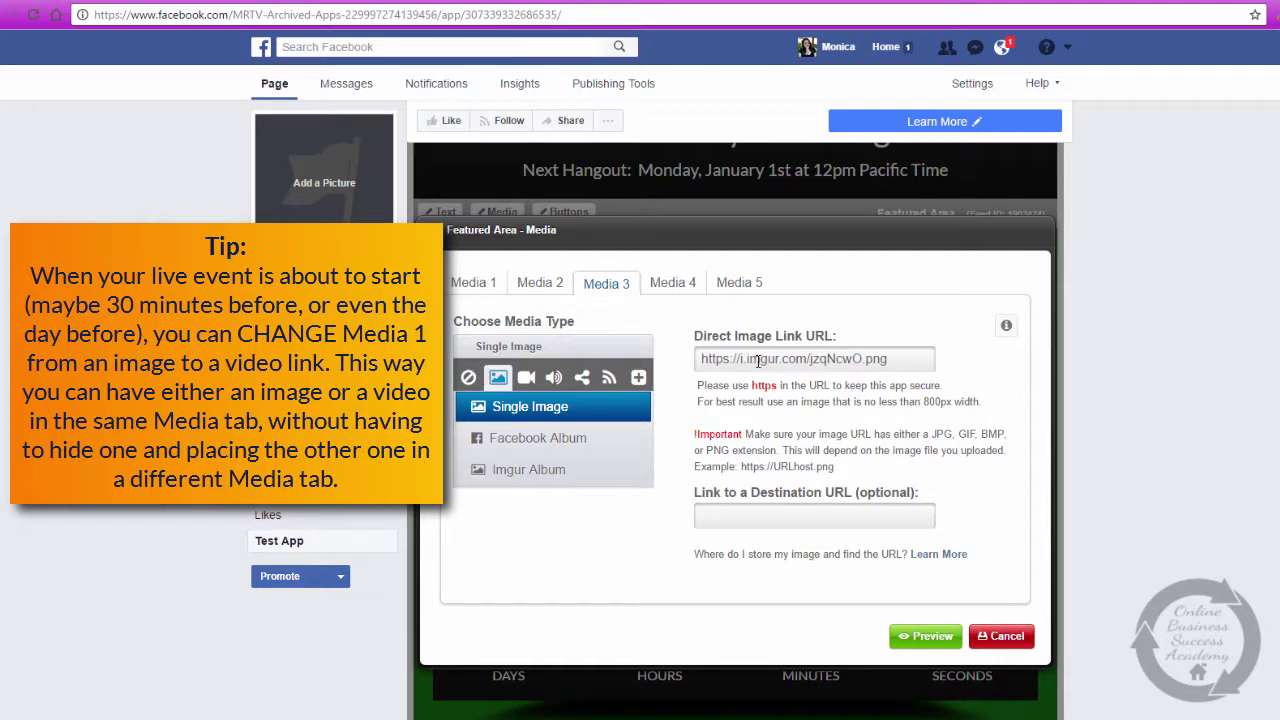
{"action": "left_click", "coordinate": [468, 380]}
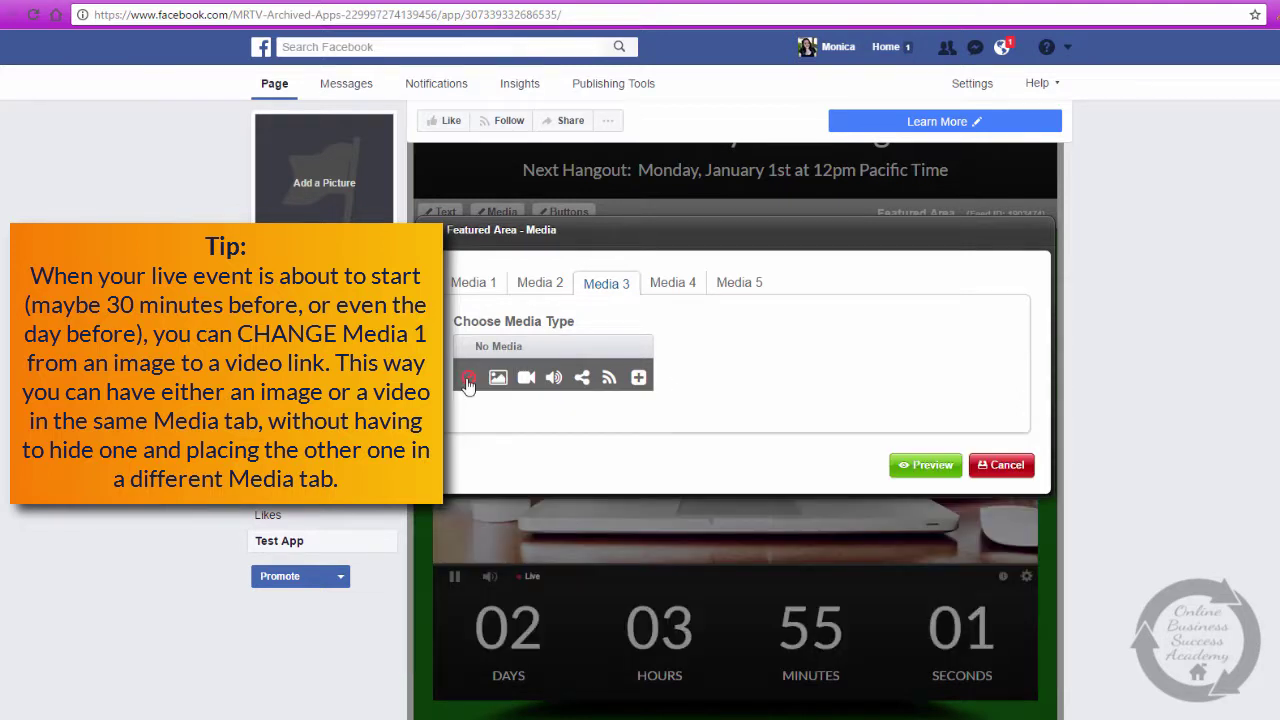
{"action": "left_click", "coordinate": [918, 467]}
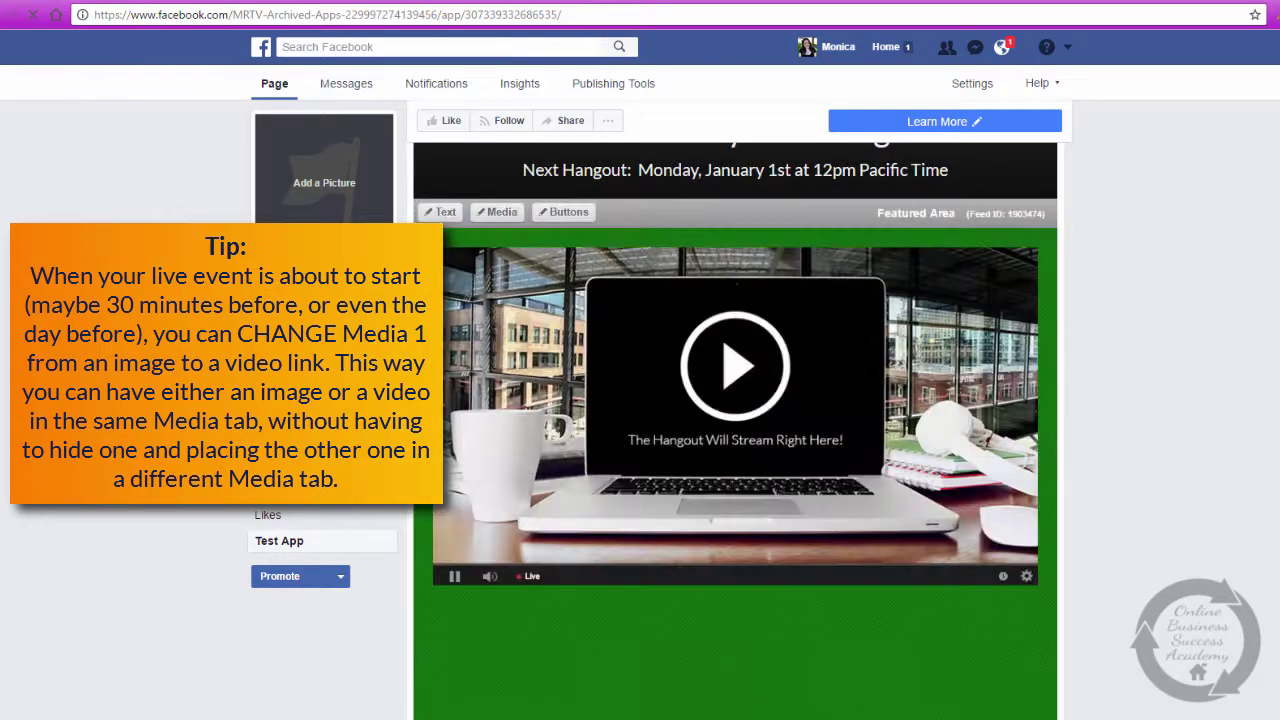
{"action": "scroll", "coordinate": [735, 430], "scroll_direction": "down", "scroll_amount": 1}
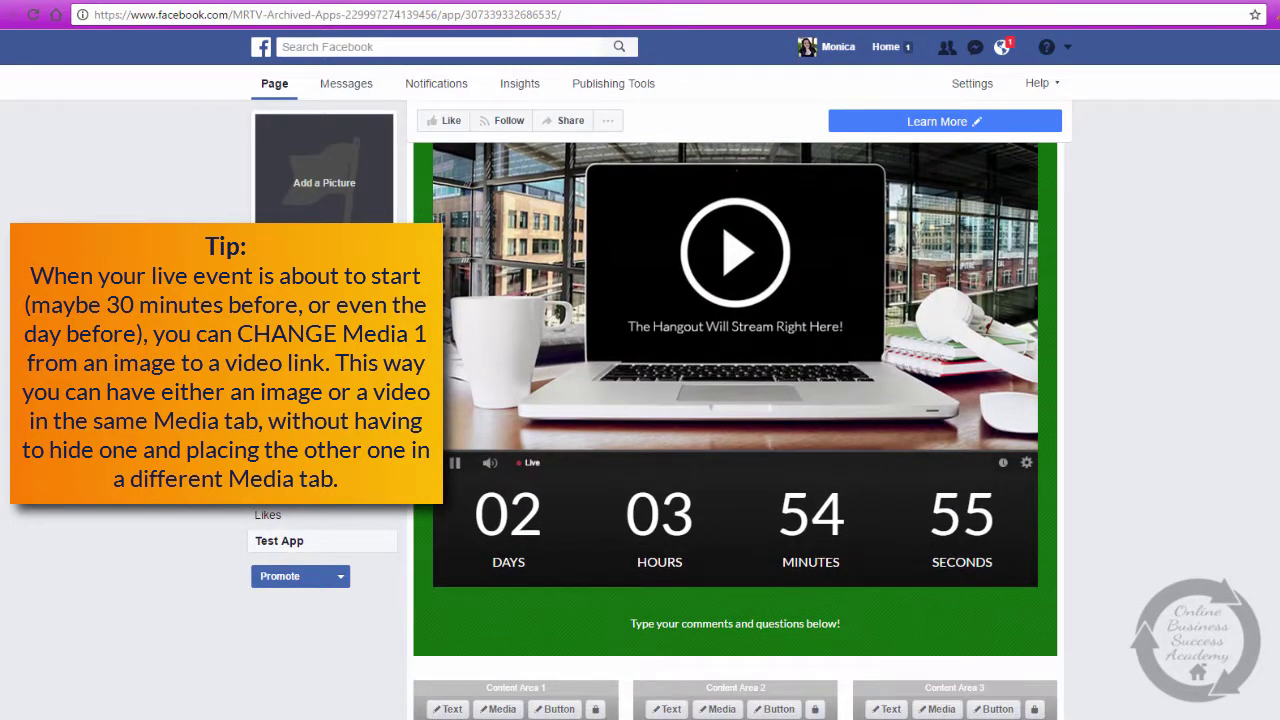
{"action": "scroll", "coordinate": [735, 430], "scroll_direction": "up", "scroll_amount": 5}
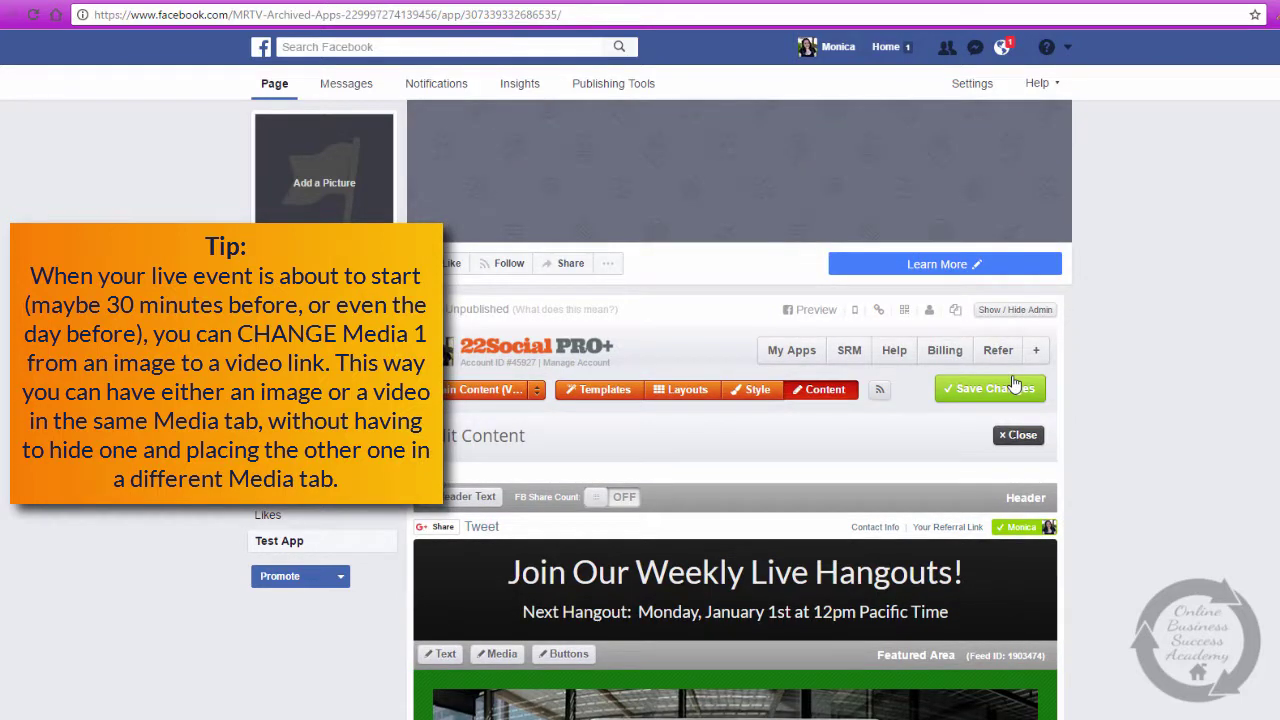
{"action": "left_click", "coordinate": [1015, 385]}
{"action": "left_click", "coordinate": [883, 133]}
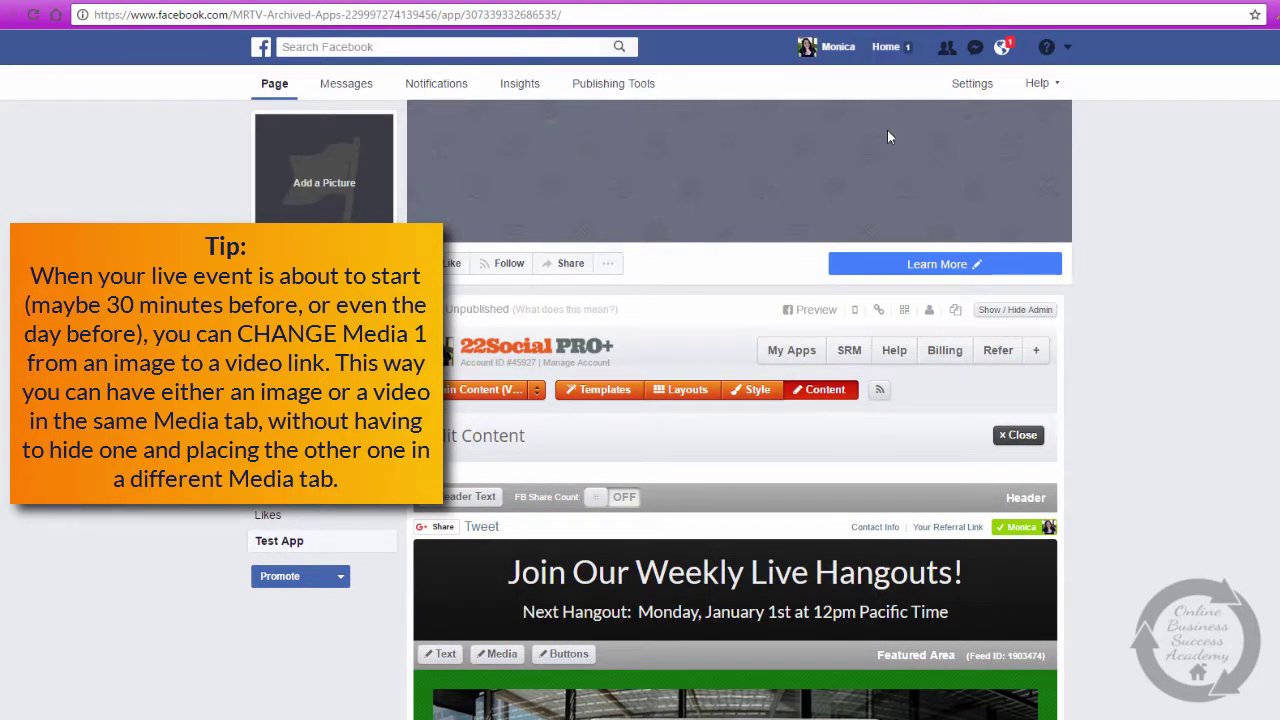
Open the Featured Area's media settings and set Media 3 to the Single Image type
{"action": "scroll", "coordinate": [735, 450], "scroll_direction": "down", "scroll_amount": 2}
{"action": "scroll", "coordinate": [735, 450], "scroll_direction": "down", "scroll_amount": 2}
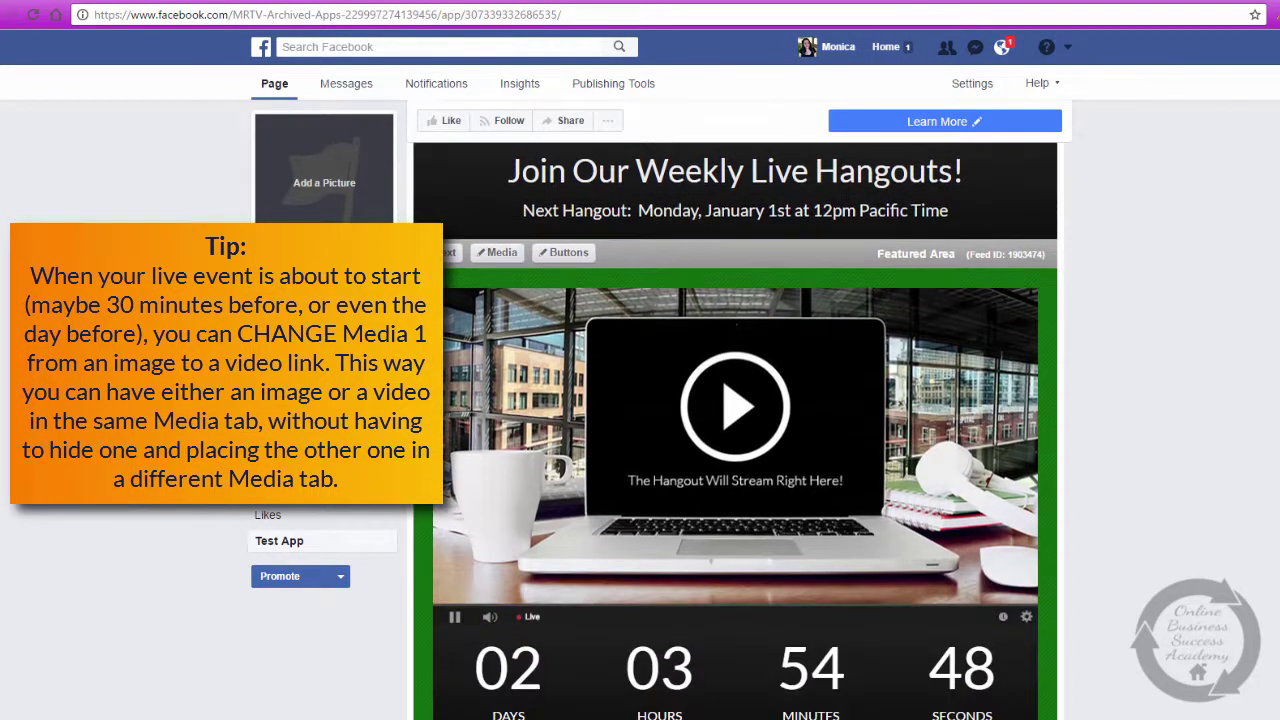
{"action": "left_click", "coordinate": [492, 253]}
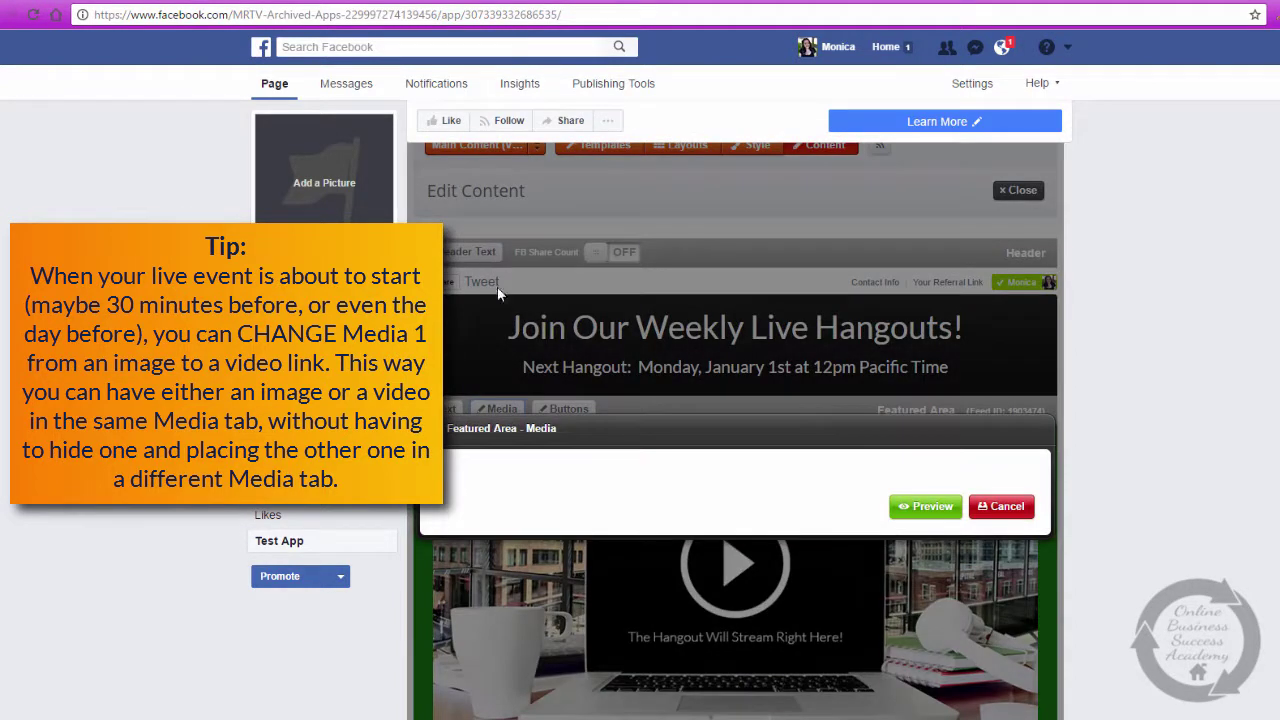
{"action": "left_click", "coordinate": [620, 488]}
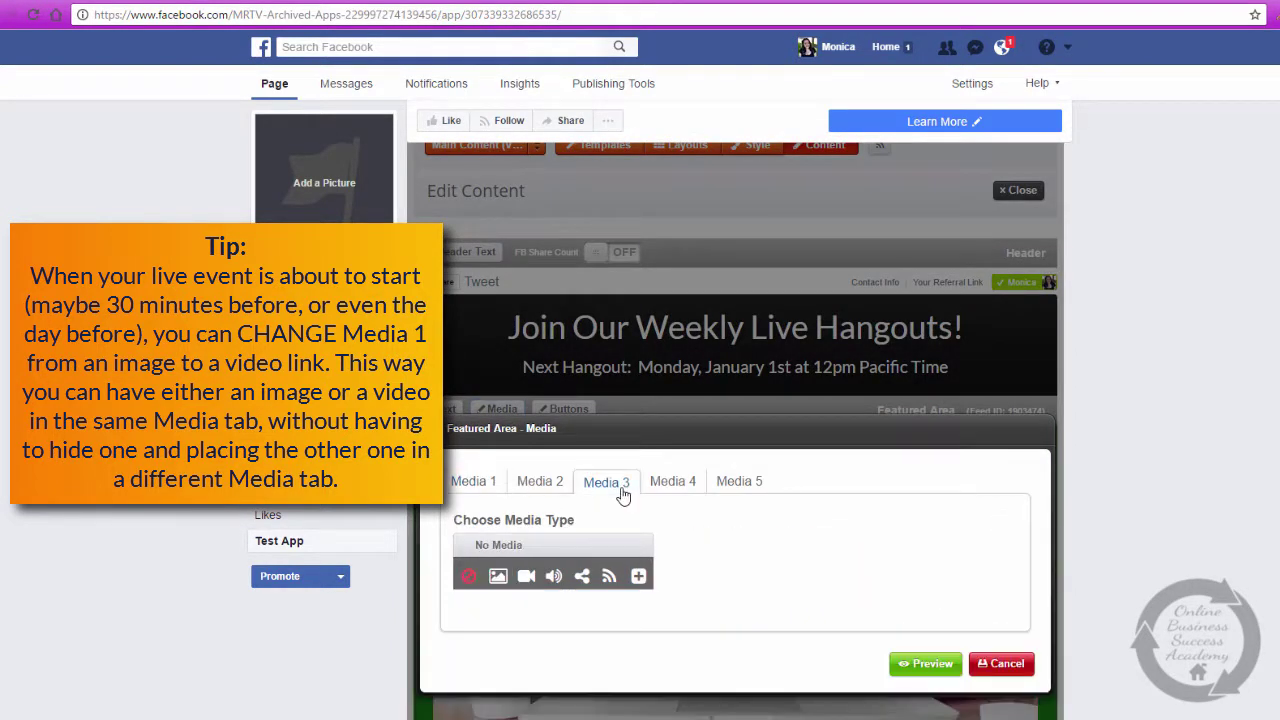
{"action": "left_click", "coordinate": [495, 579]}
{"action": "left_click", "coordinate": [518, 610]}
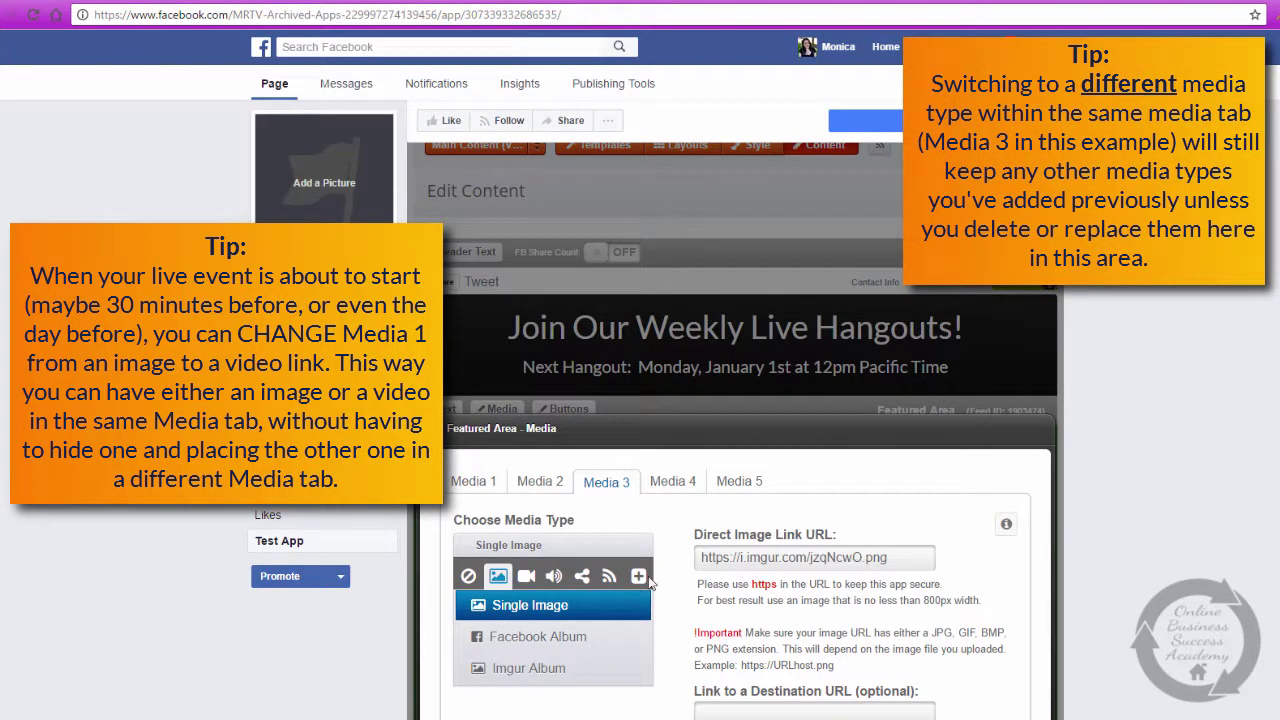
Switch Media 3 to the Vimeo video type, and reset it to No Media
{"action": "left_click", "coordinate": [533, 585]}
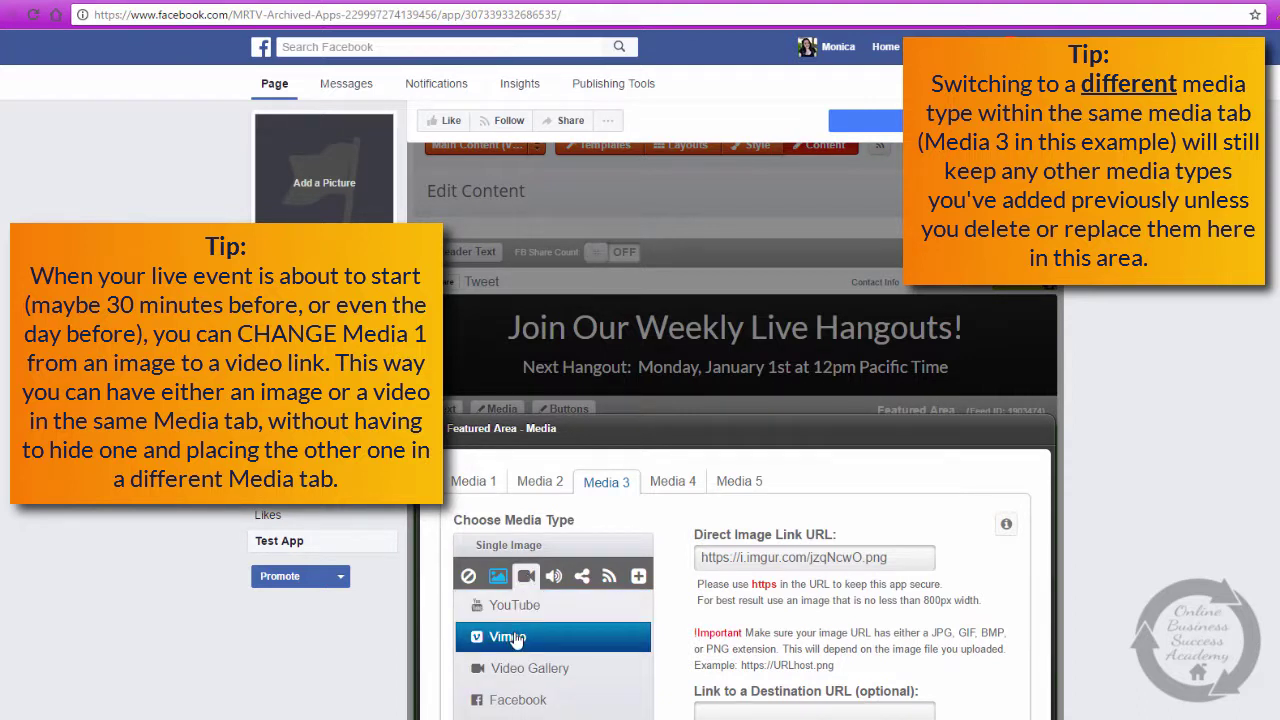
{"action": "left_click", "coordinate": [513, 637]}
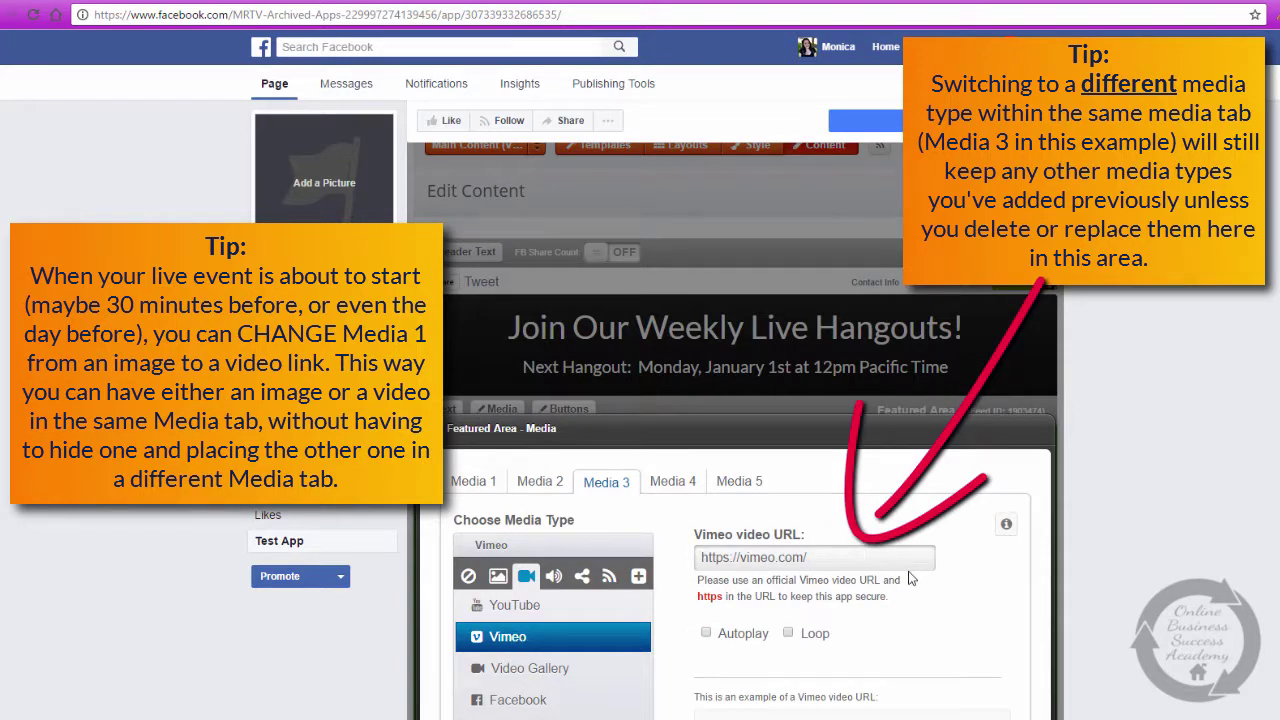
{"action": "left_click", "coordinate": [468, 575]}
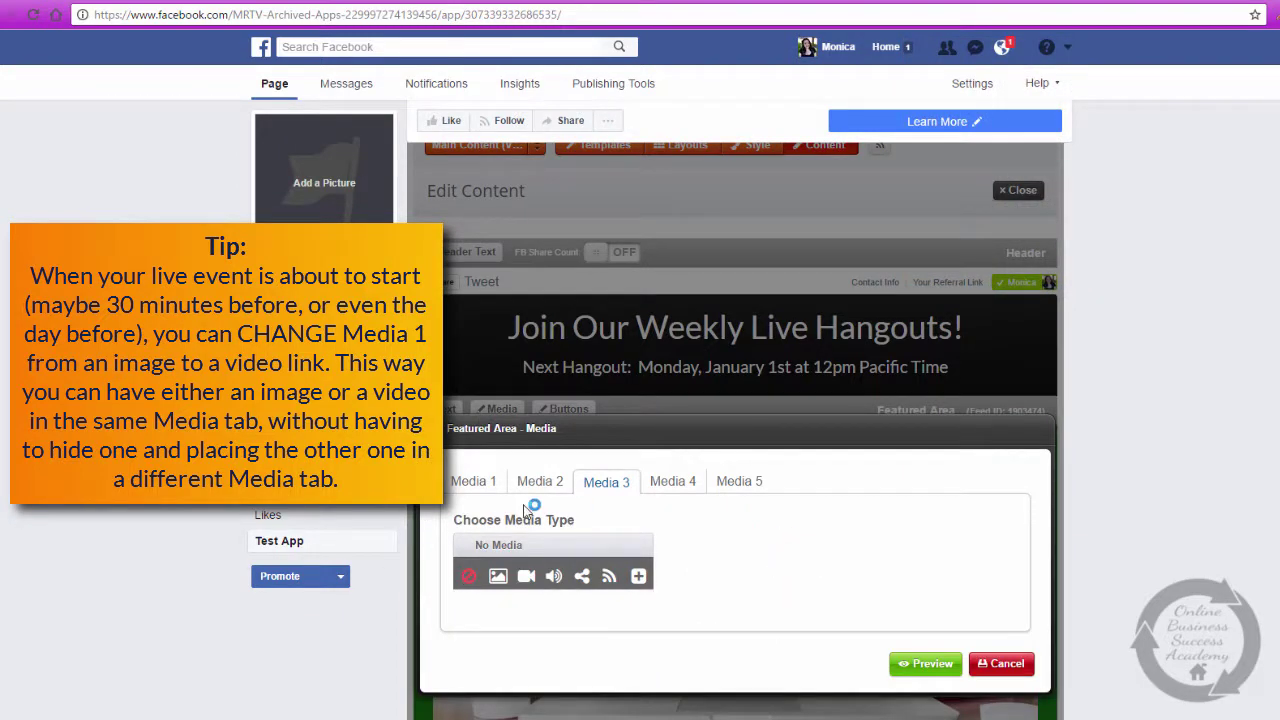
Choose Single Image again for Media 3 with its stored image link, preview the change and look over the updated page
{"action": "left_click", "coordinate": [499, 577]}
{"action": "left_click", "coordinate": [500, 605]}
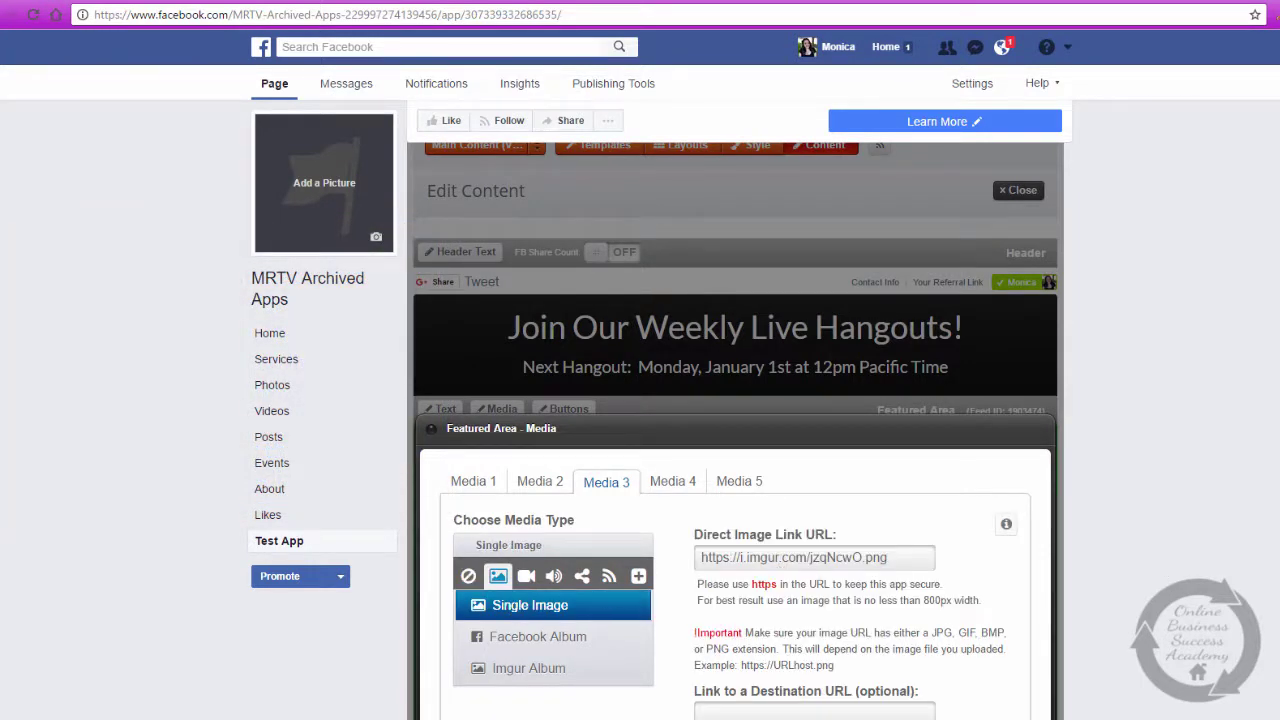
{"action": "scroll", "coordinate": [786, 285], "scroll_direction": "down", "scroll_amount": 2}
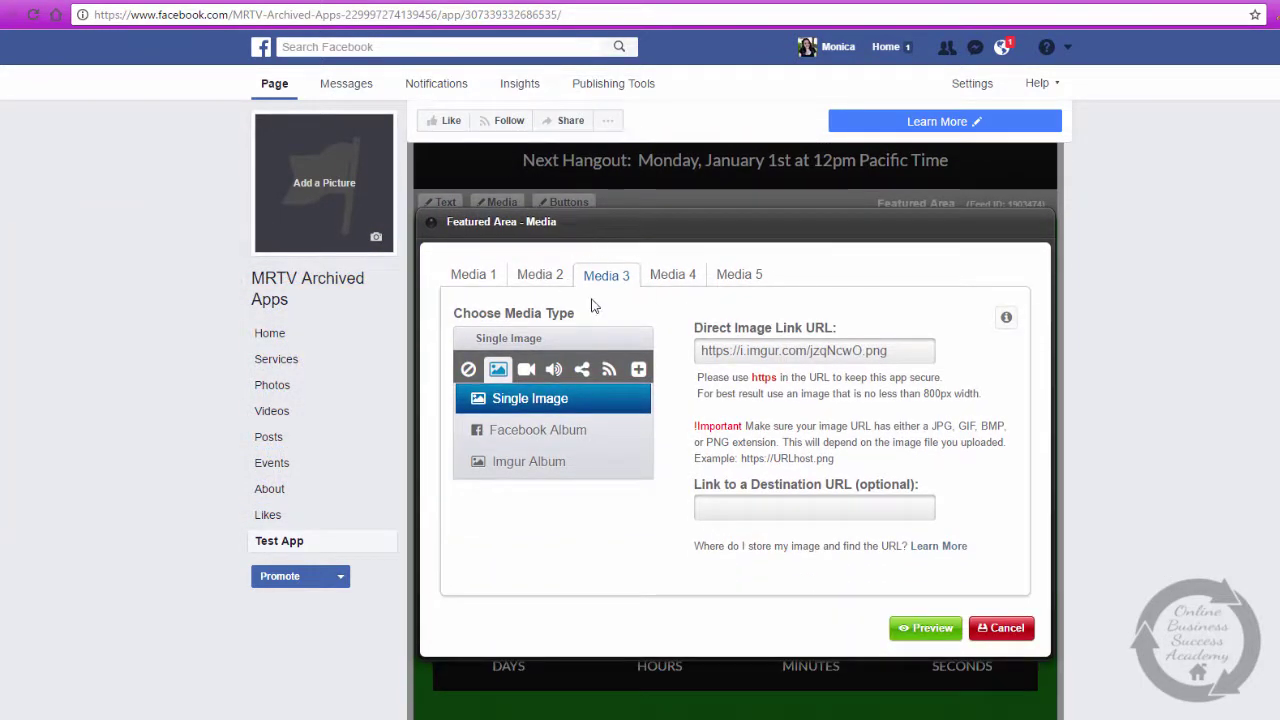
{"action": "left_click", "coordinate": [928, 630]}
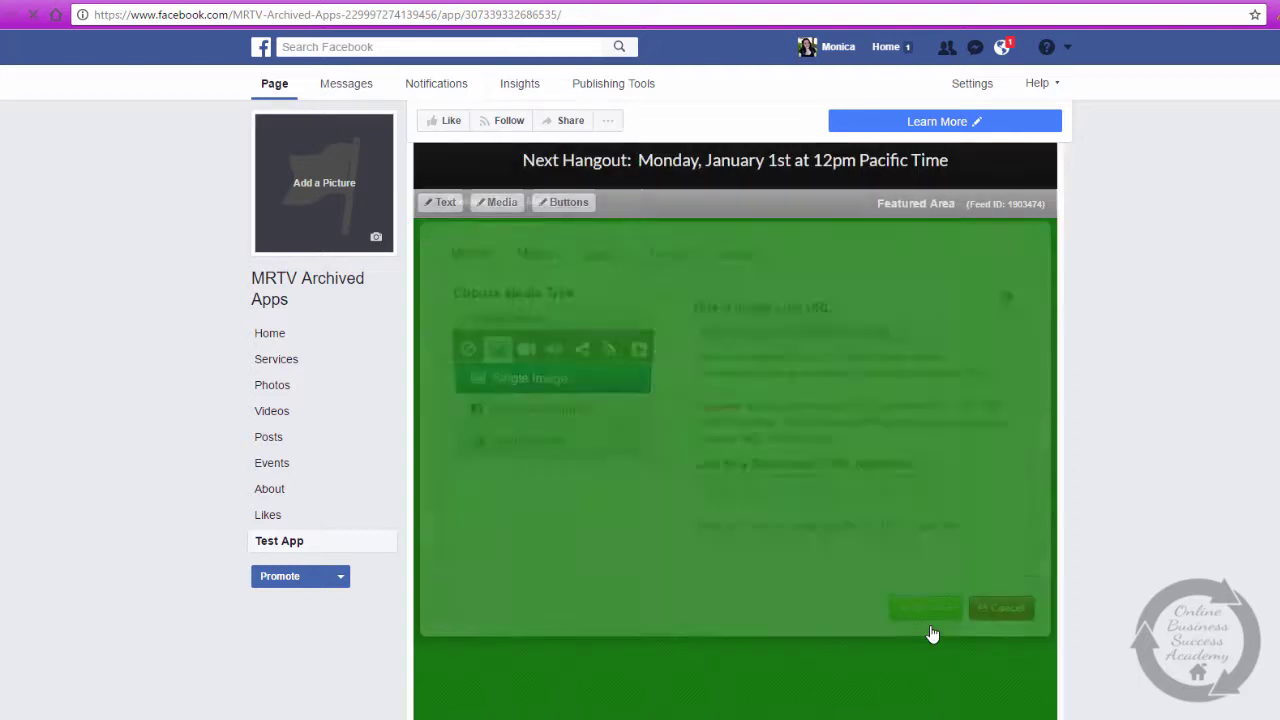
{"action": "scroll", "coordinate": [735, 430], "scroll_direction": "down", "scroll_amount": 2}
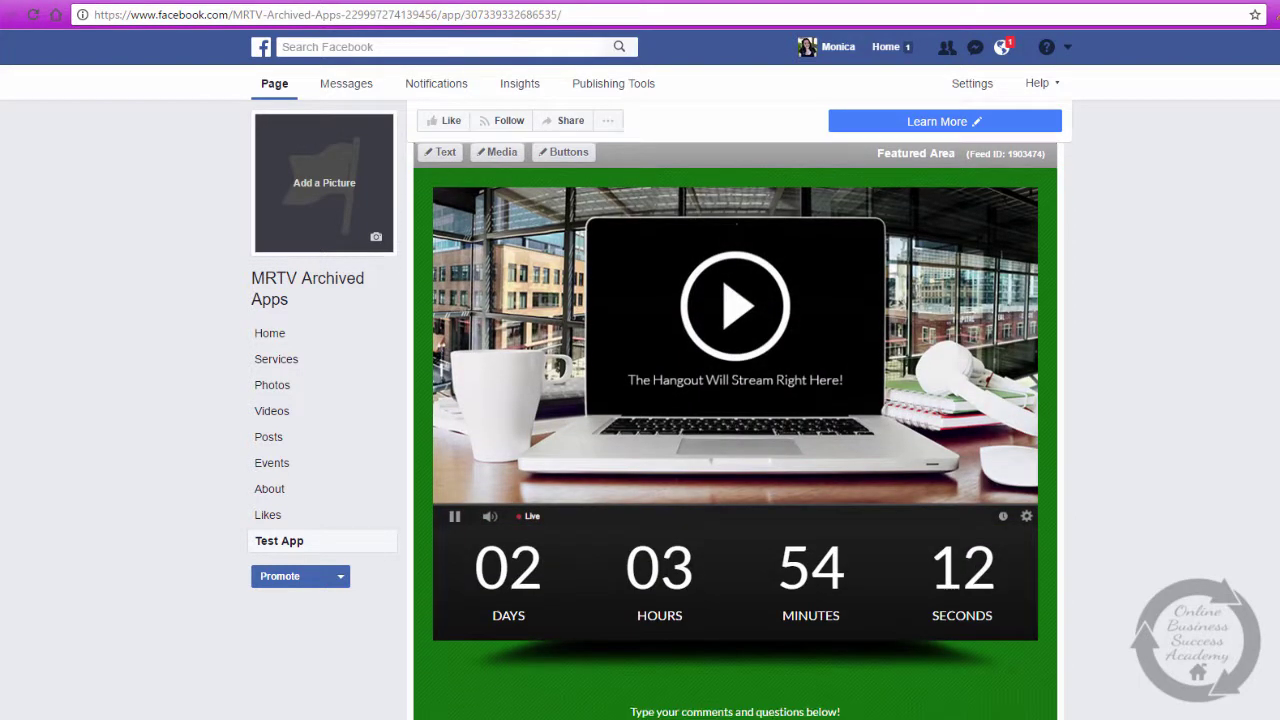
{"action": "scroll", "coordinate": [735, 430], "scroll_direction": "down", "scroll_amount": 3}
{"action": "scroll", "coordinate": [735, 430], "scroll_direction": "up", "scroll_amount": 1}
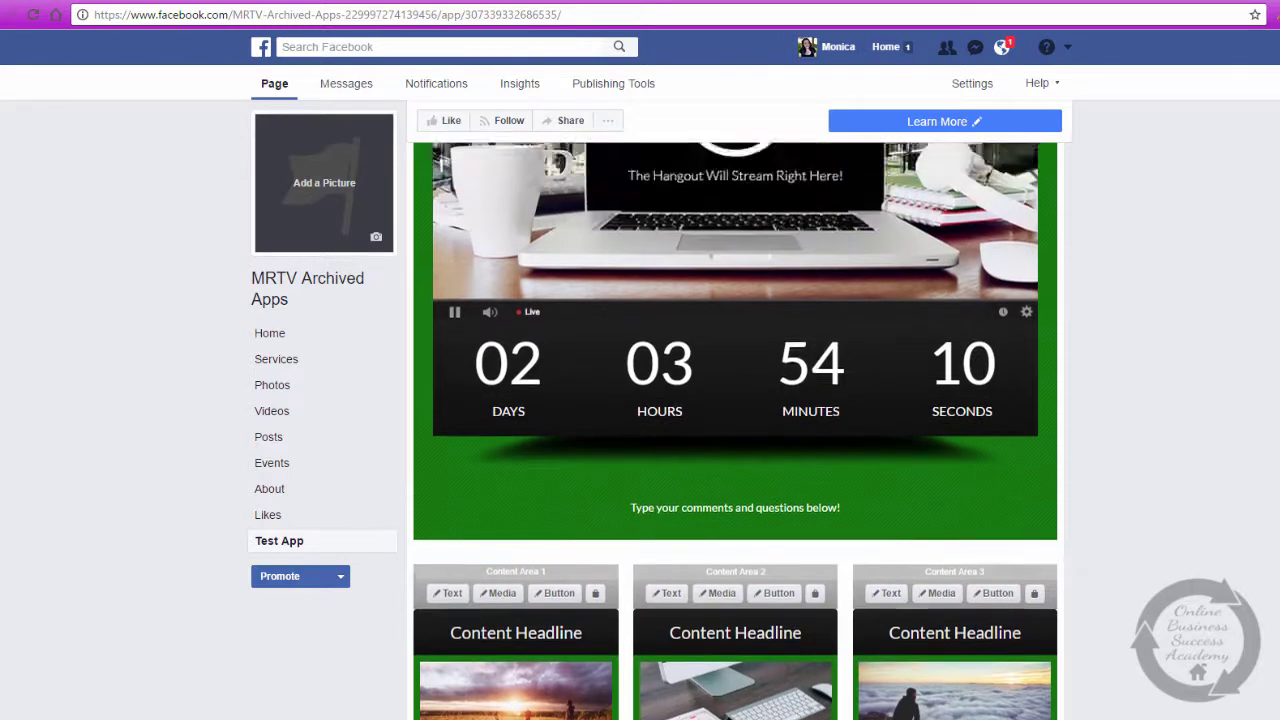
{"action": "scroll", "coordinate": [1173, 264], "scroll_direction": "up", "scroll_amount": 2}
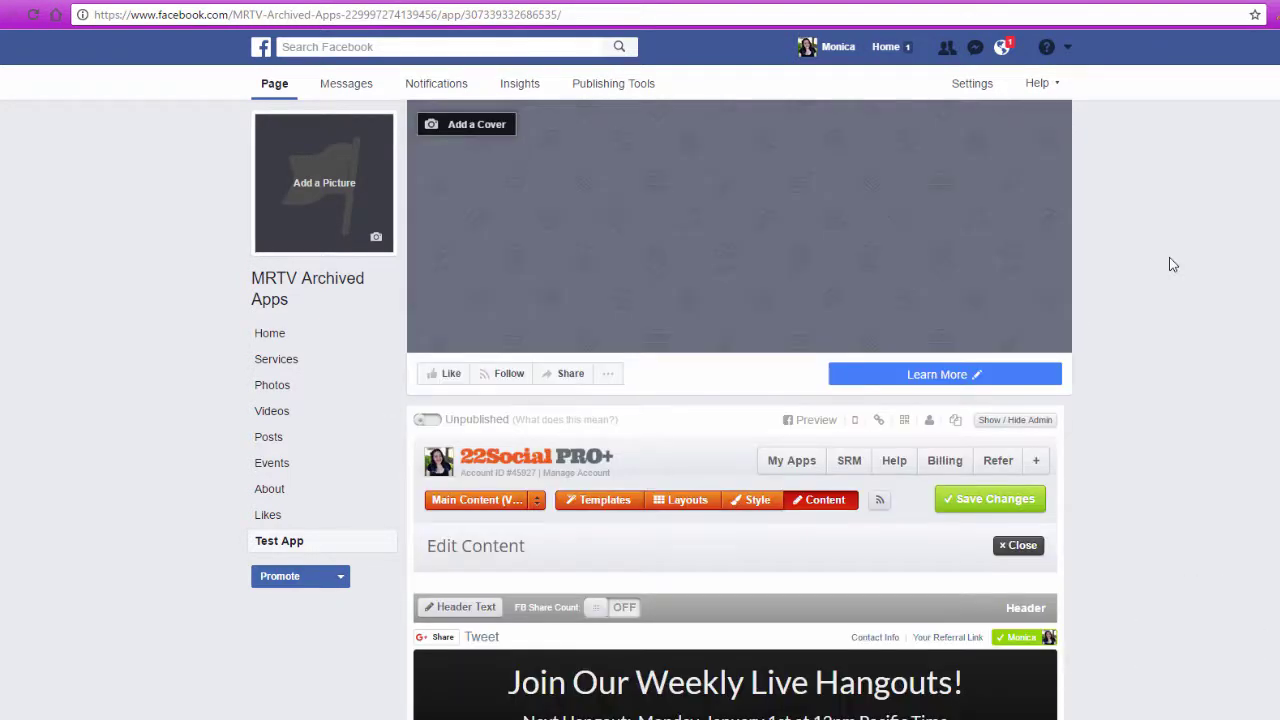